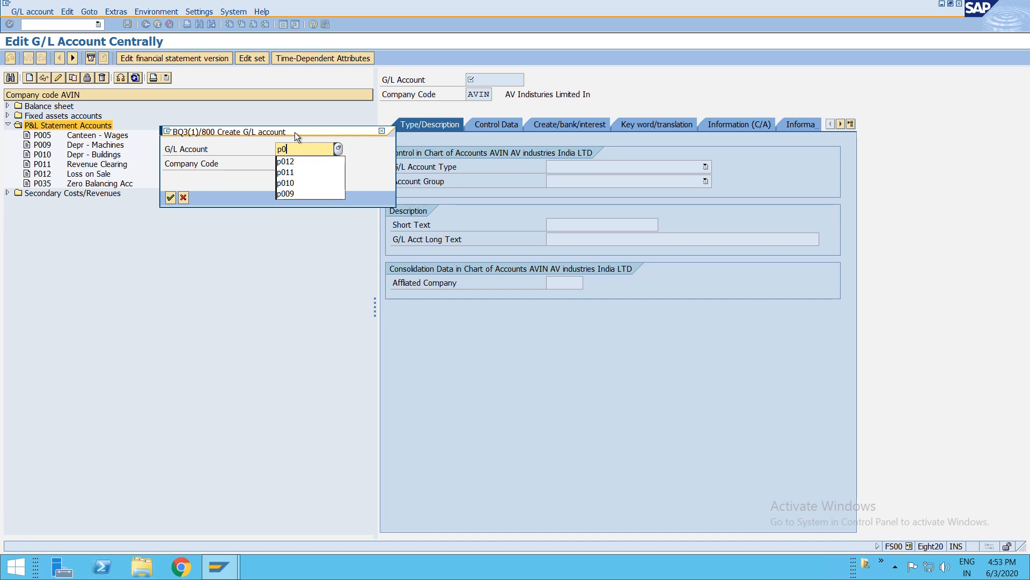
# - Create G/L account P036 as a P Primary Costs or Revenue account in group PLS P&L Statement Accounts
pyautogui.press('Return')
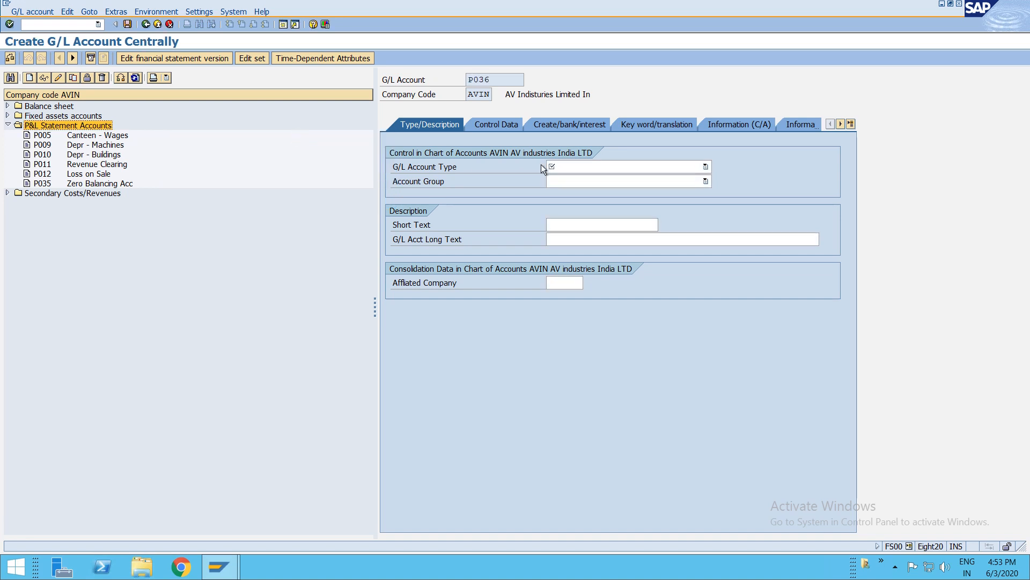
pyautogui.click(572, 164)
pyautogui.click(576, 189)
pyautogui.click(572, 184)
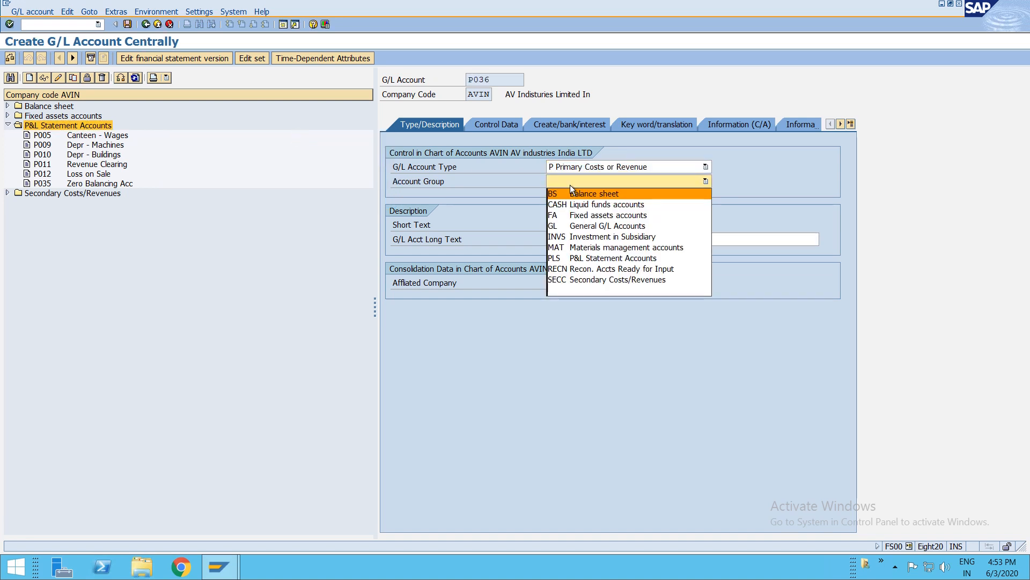
pyautogui.click(600, 259)
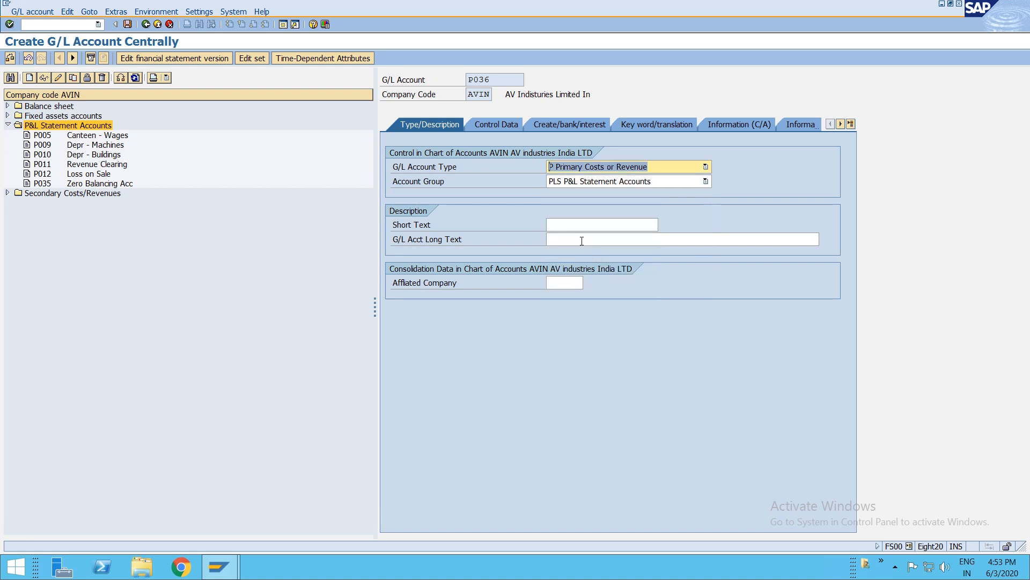
# - Enter Factory Wages as both the short text and the long text of the account
pyautogui.click(575, 225)
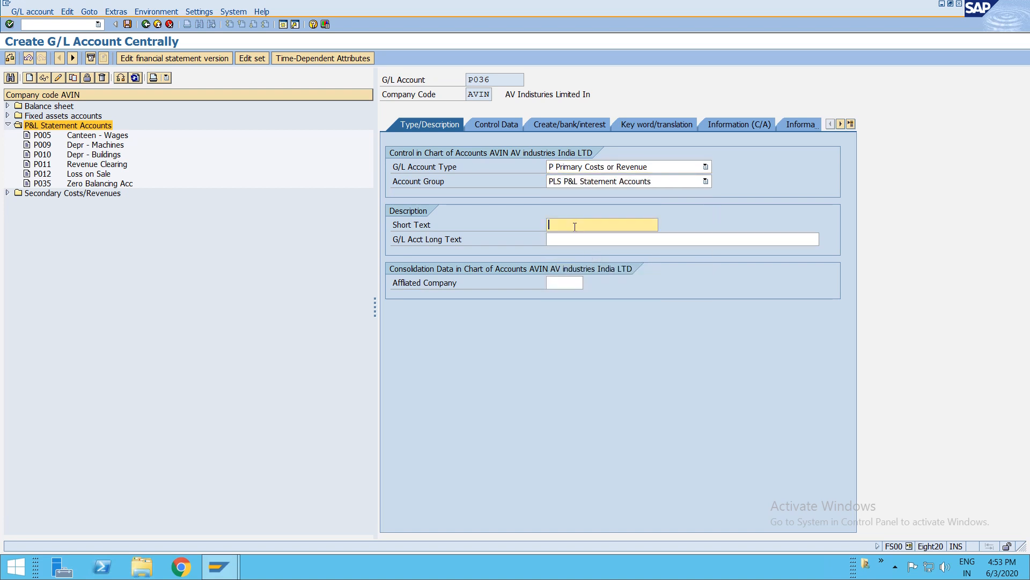
pyautogui.write('Factory WAges')
pyautogui.press('BackSpace')
pyautogui.press('BackSpace')
pyautogui.press('BackSpace')
pyautogui.press('BackSpace')
pyautogui.write('ages')
pyautogui.press('Tab')
pyautogui.write('Factory Wages')
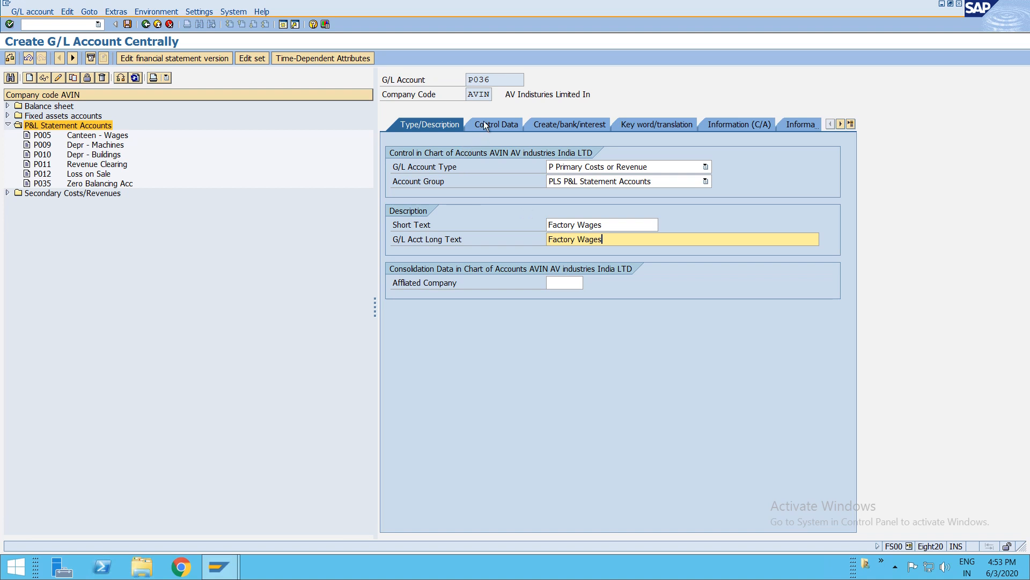
pyautogui.press('Return')
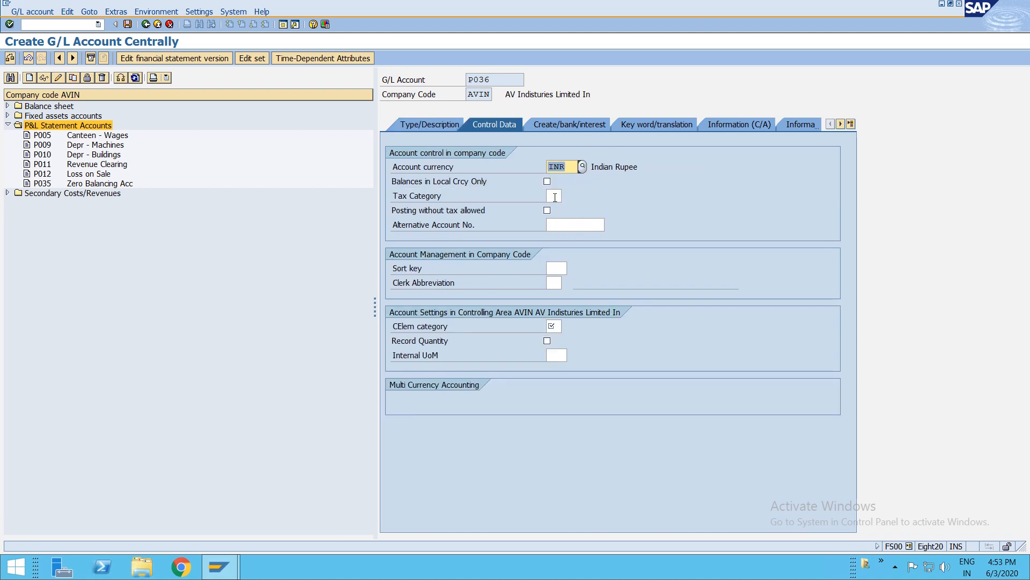
# - Set the cost element category to 01 Primary costs/cost-reducing revenues
pyautogui.click(554, 326)
pyautogui.click(564, 325)
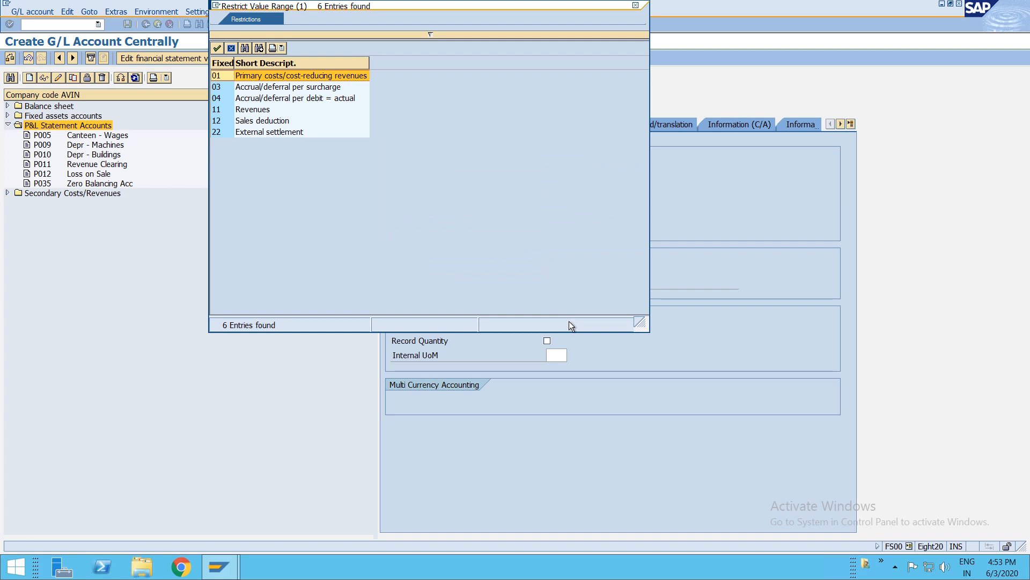
pyautogui.doubleClick(284, 76)
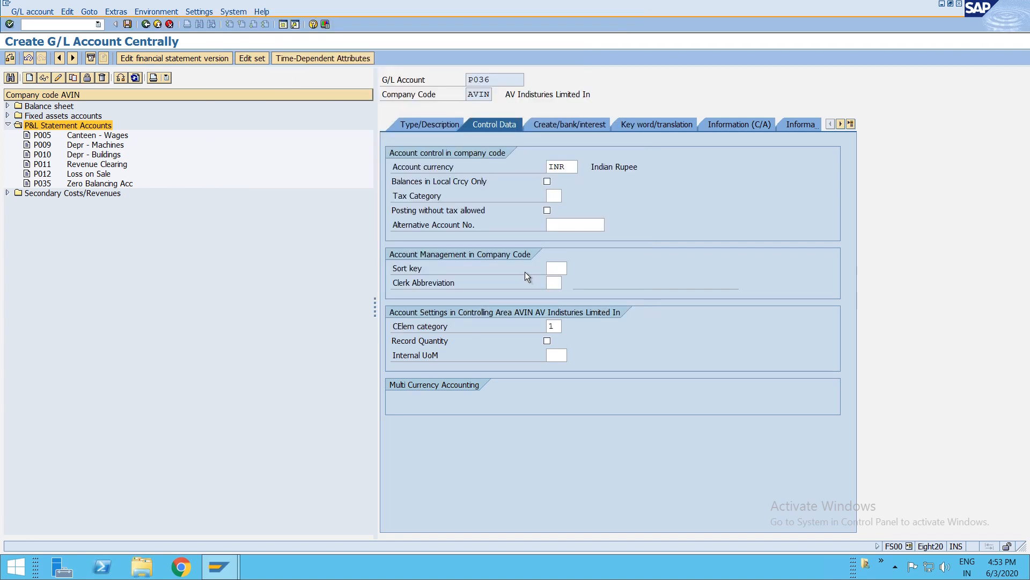
# - Set the field status group to G004 Cost accounts and save account P036
pyautogui.click(576, 123)
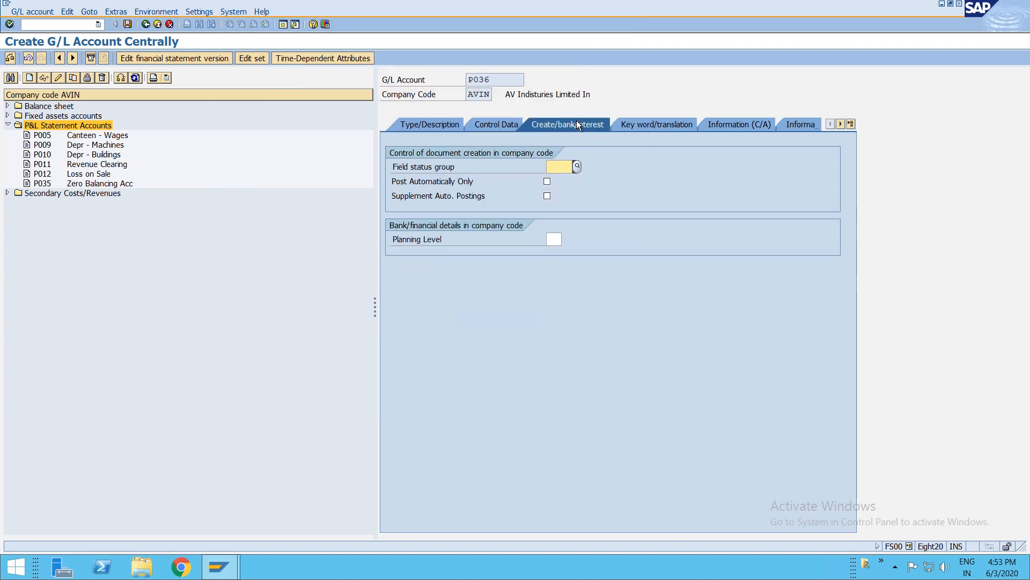
pyautogui.press('F4')
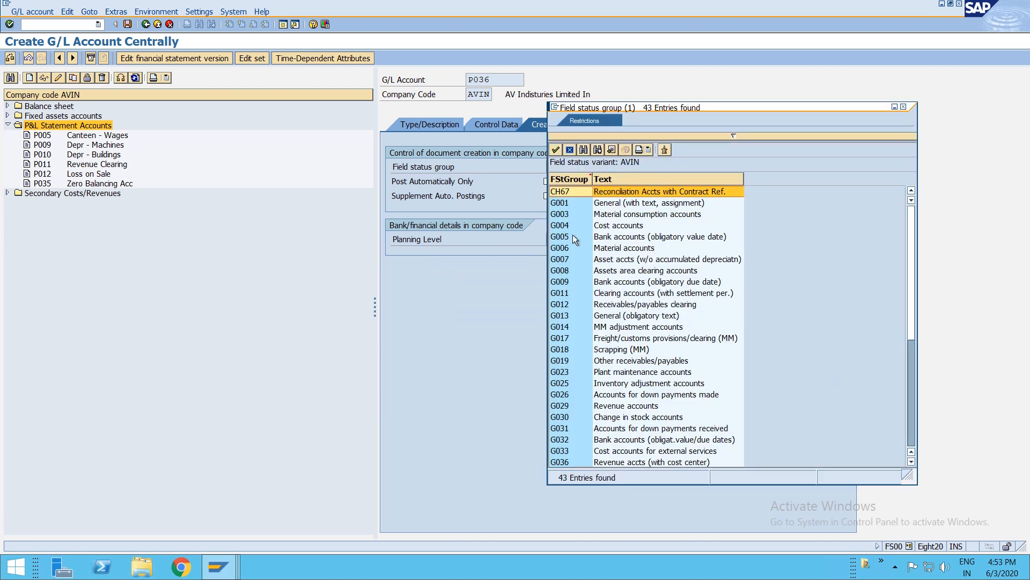
pyautogui.doubleClick(617, 226)
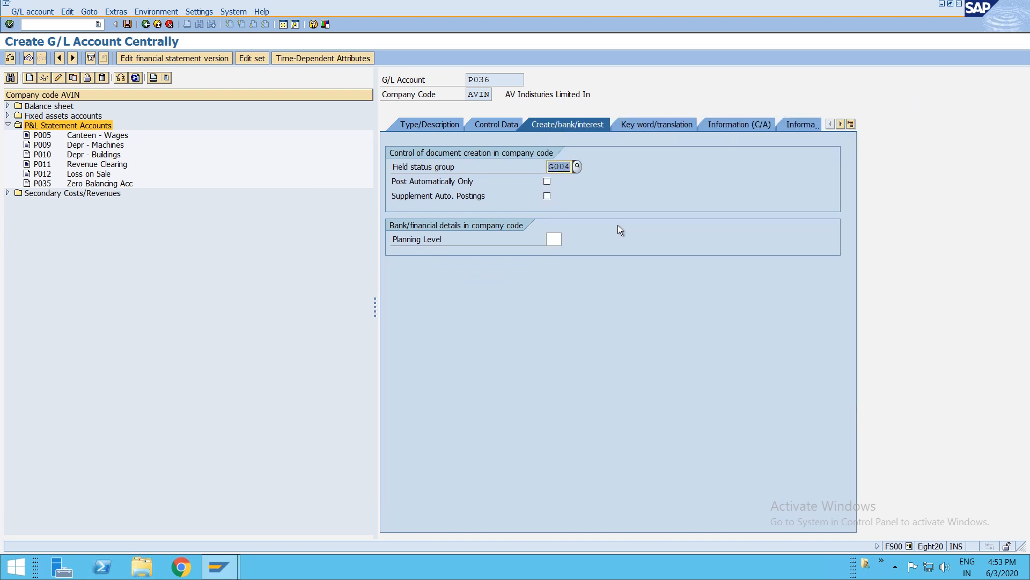
pyautogui.hotkey('ctrl', 's')
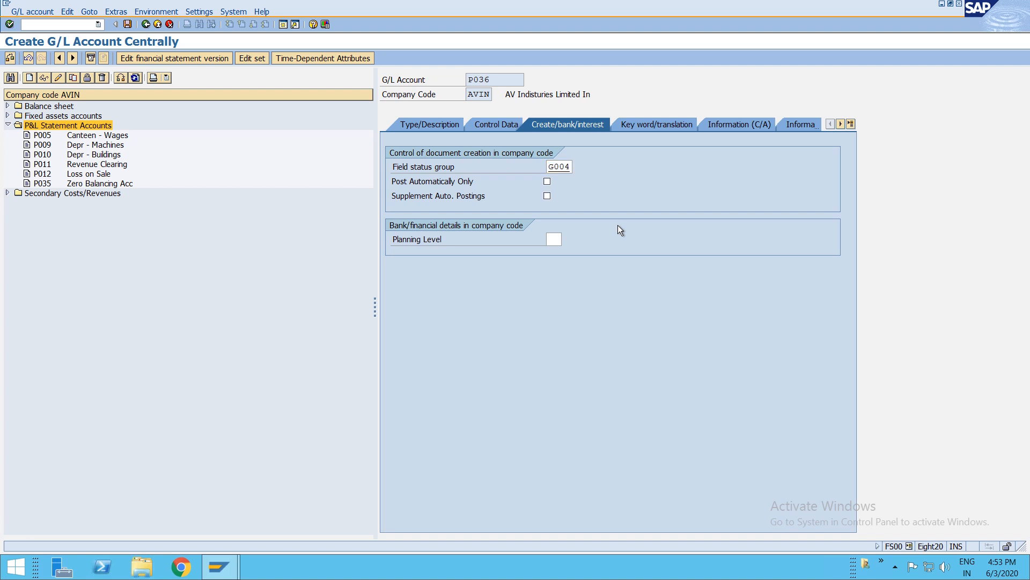
# - Copy account P036 to create new G/L account P037
pyautogui.click(72, 79)
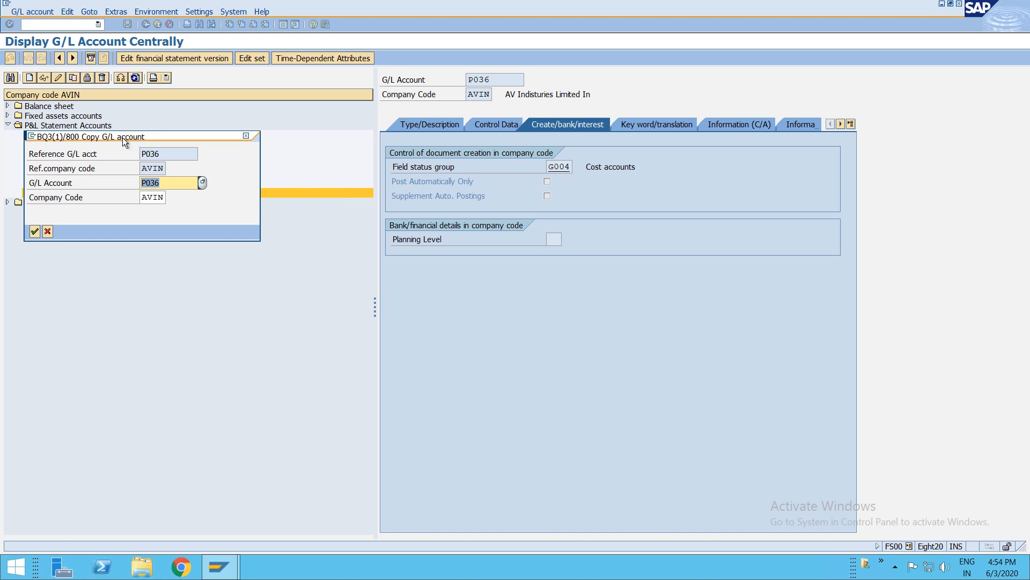
pyautogui.moveTo(122, 137); pyautogui.dragTo(283, 148)
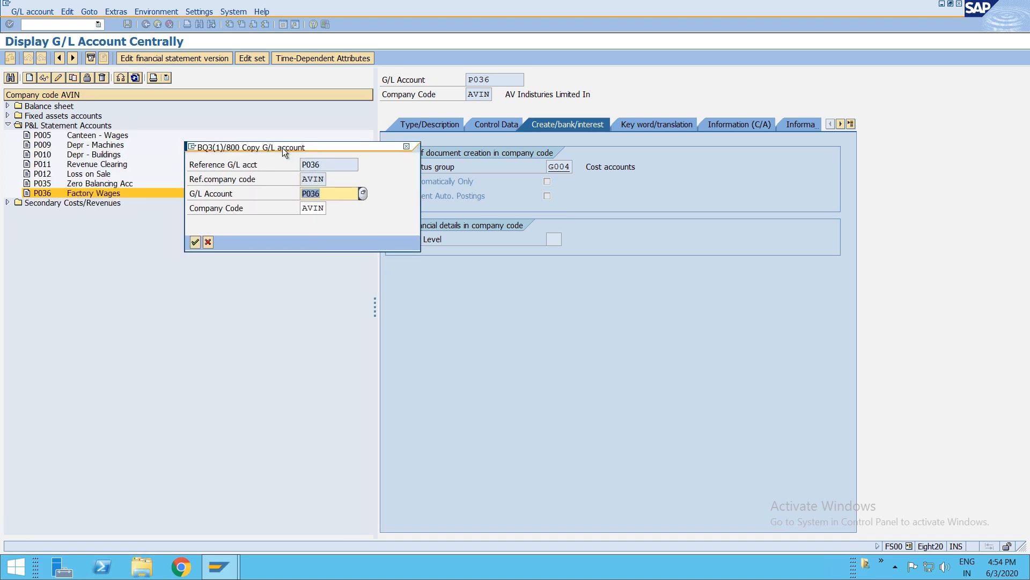
pyautogui.write('P037')
pyautogui.press('Return')
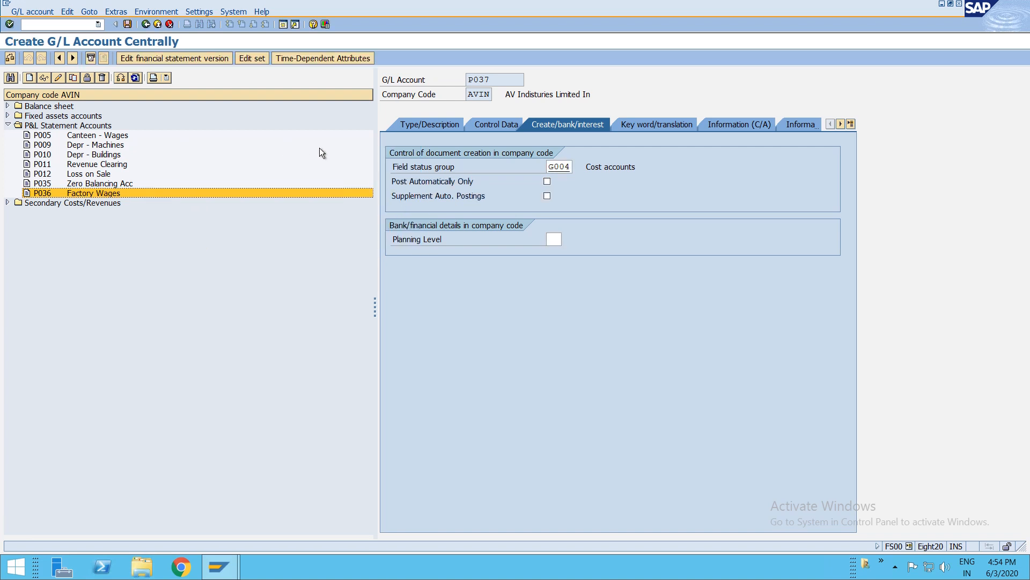
# - Change the short text of P037 to Factory electricity
pyautogui.click(433, 123)
pyautogui.click(590, 224)
pyautogui.doubleClick(590, 224)
pyautogui.write('electricity')
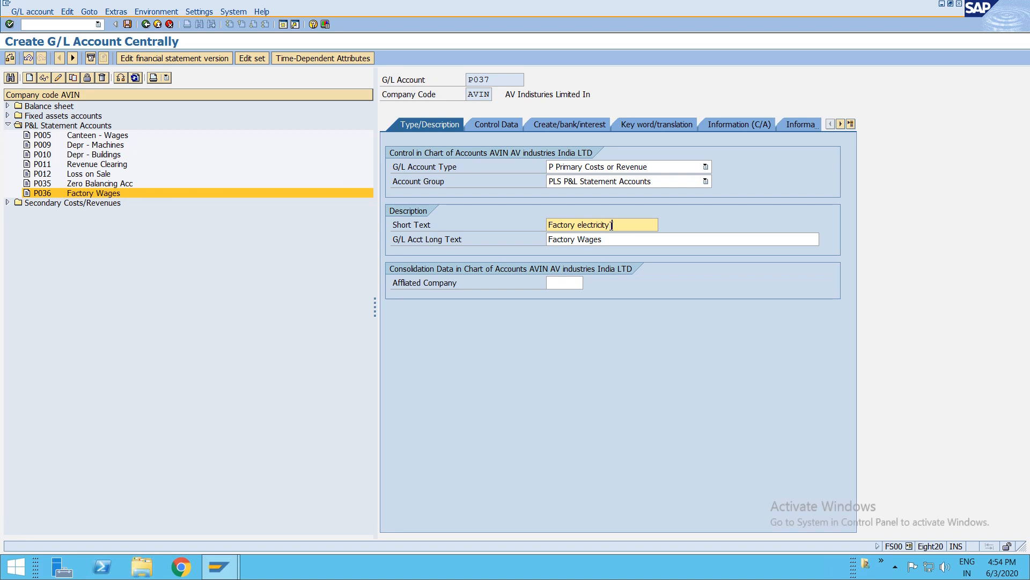
pyautogui.press('BackSpace')
# - Set the long text to Factory electricity charges and save account P037
pyautogui.click(591, 239)
pyautogui.doubleClick(590, 239)
pyautogui.write('ele')
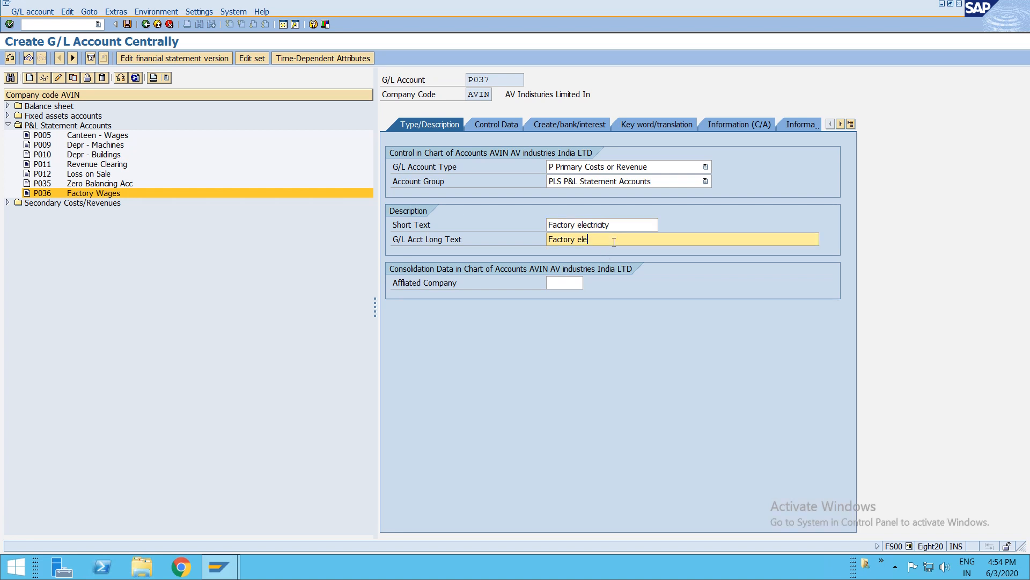
pyautogui.write('ctricity charges')
pyautogui.hotkey('ctrl', 's')
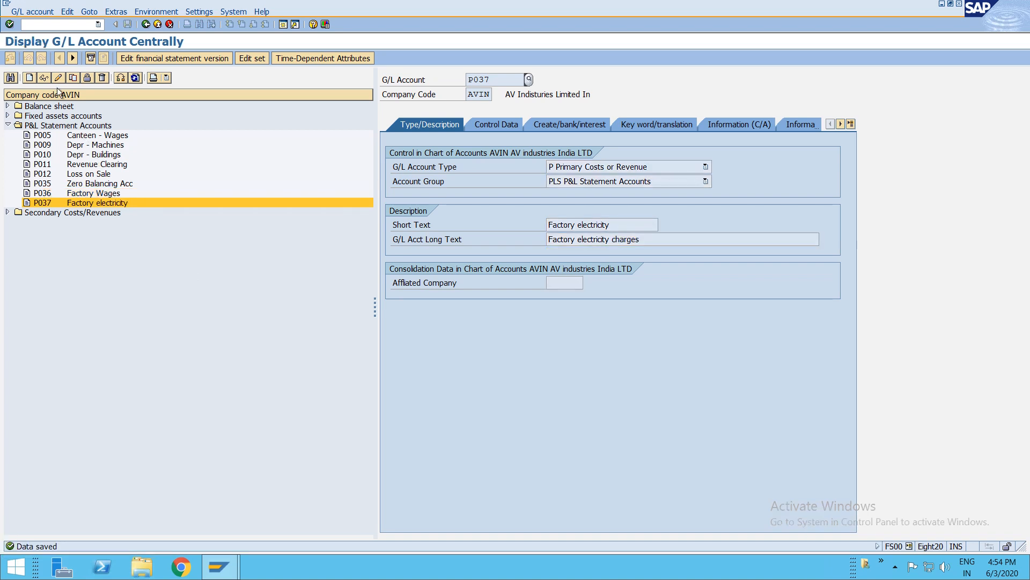
# - Copy account P037 to create new G/L account P038
pyautogui.click(72, 78)
pyautogui.press('BackSpace')
pyautogui.write('8')
pyautogui.press('Return')
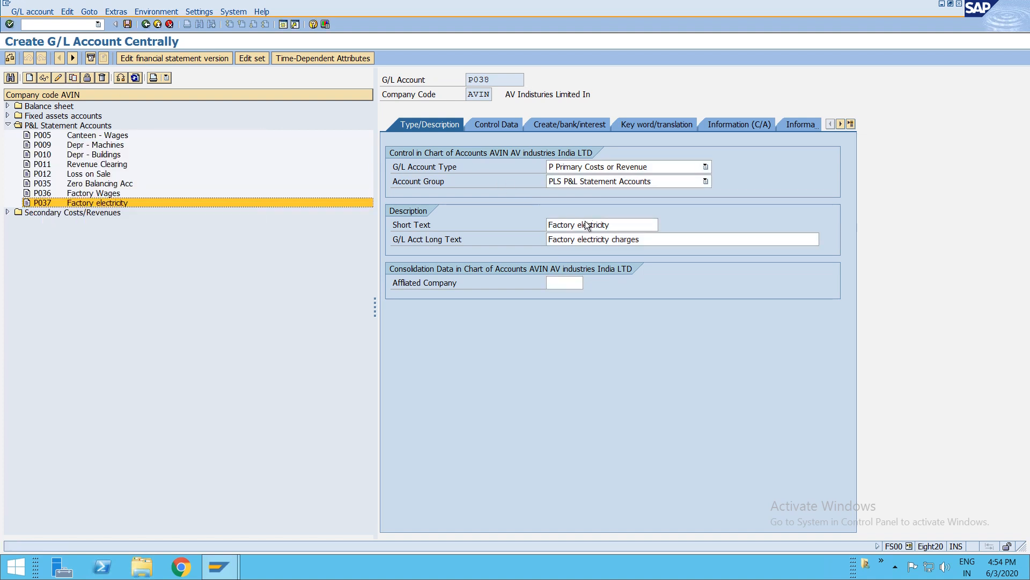
# - Set the short text to Factory maintenance and long text to Factory maintenance charges, then save P038
pyautogui.click(616, 225)
pyautogui.doubleClick(617, 224)
pyautogui.write(',ma')
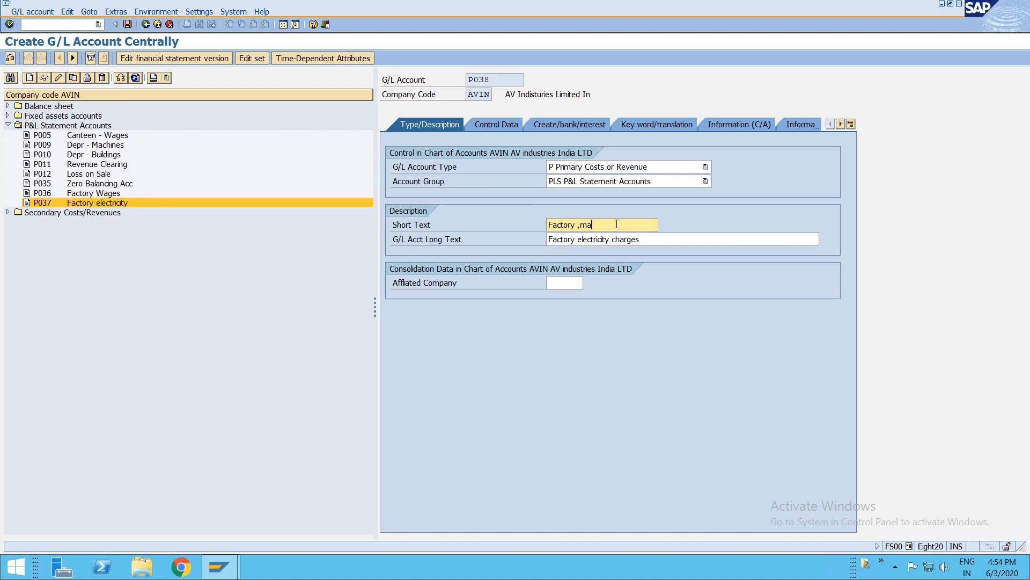
pyautogui.press('BackSpace')
pyautogui.press('BackSpace')
pyautogui.press('BackSpace')
pyautogui.write('maintenance')
pyautogui.press('Tab')
pyautogui.hotkey('ctrl', 'shift', 'Left')
pyautogui.write('maintenance')
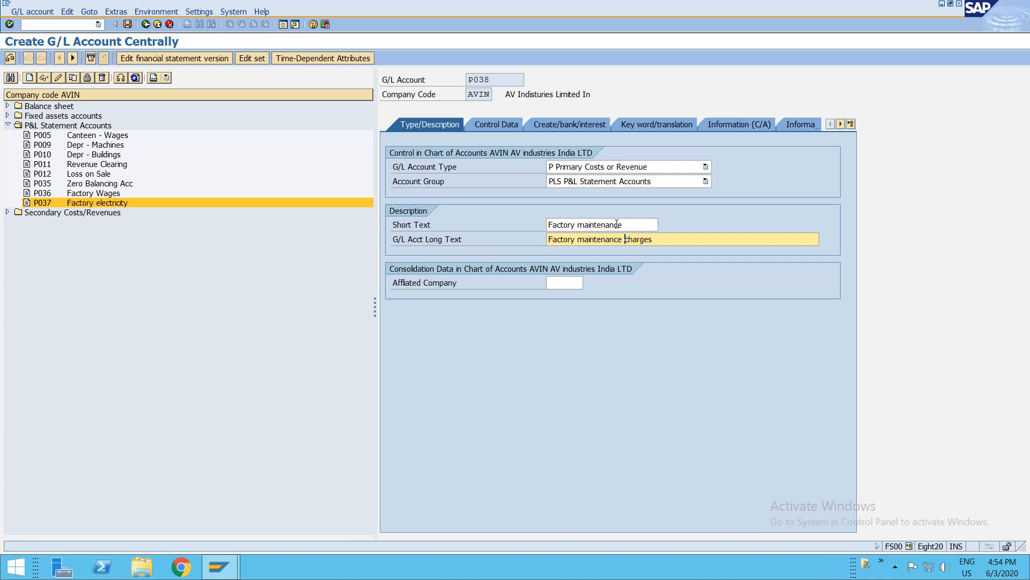
pyautogui.hotkey('ctrl', 's')
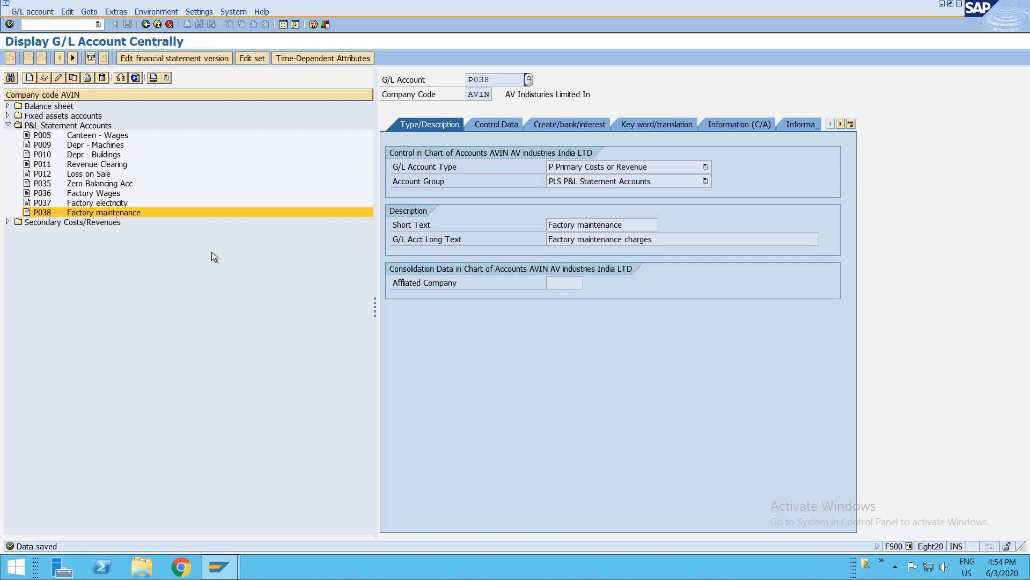
# - Copy secondary cost account S002 Canteen Cost to create new G/L account S010
pyautogui.click(114, 213)
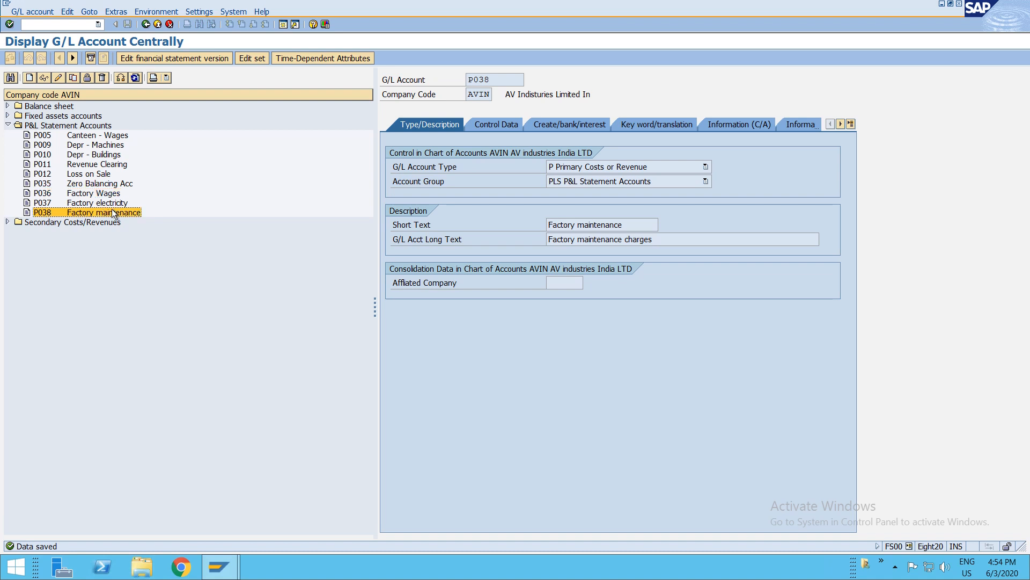
pyautogui.click(8, 222)
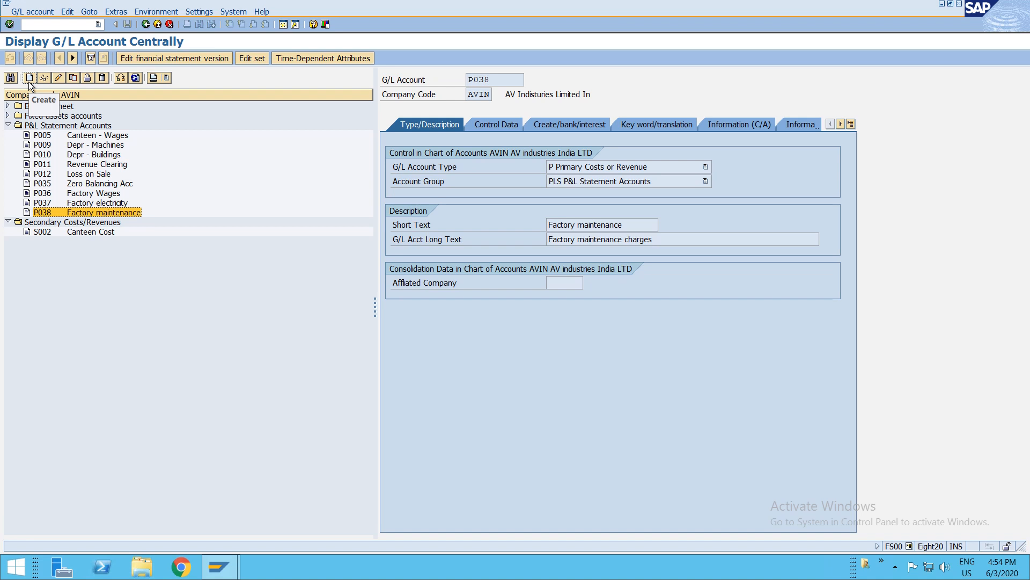
pyautogui.click(39, 231)
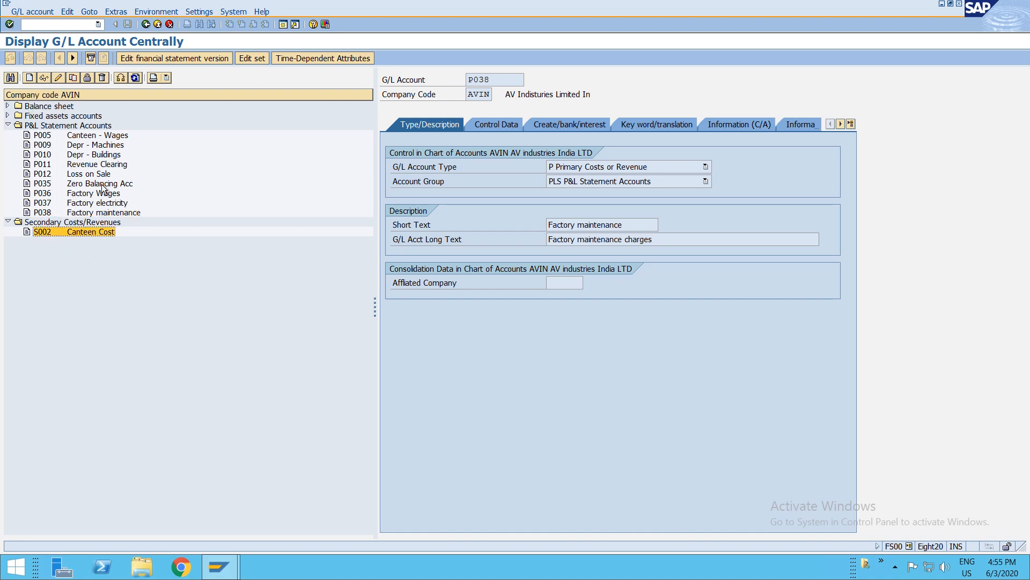
pyautogui.click(74, 78)
pyautogui.click(166, 183)
pyautogui.press('BackSpace')
pyautogui.press('BackSpace')
pyautogui.write('10')
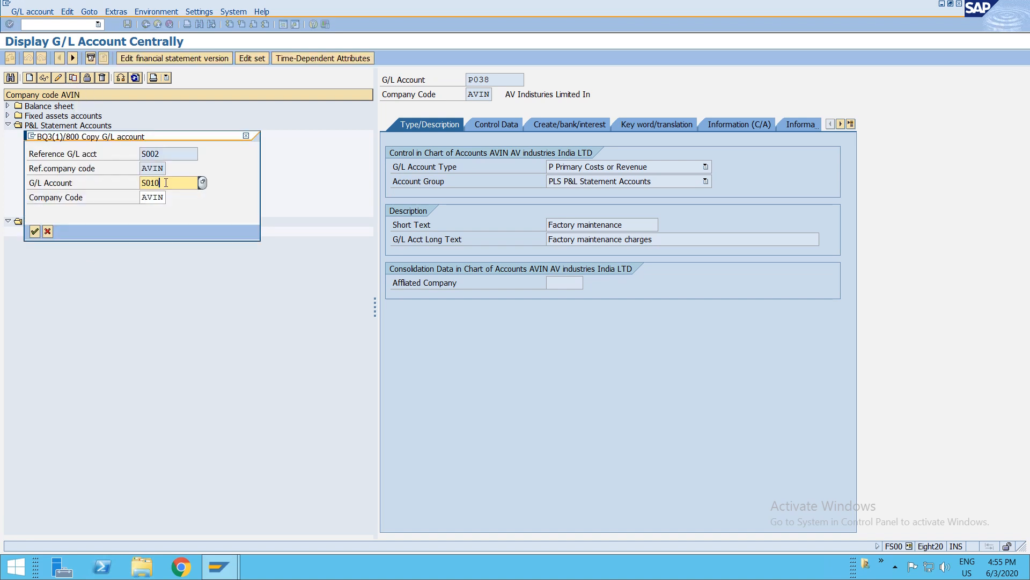
pyautogui.press('Return')
# - Change both the short text and long text of S010 to Factory Cost
pyautogui.click(628, 225)
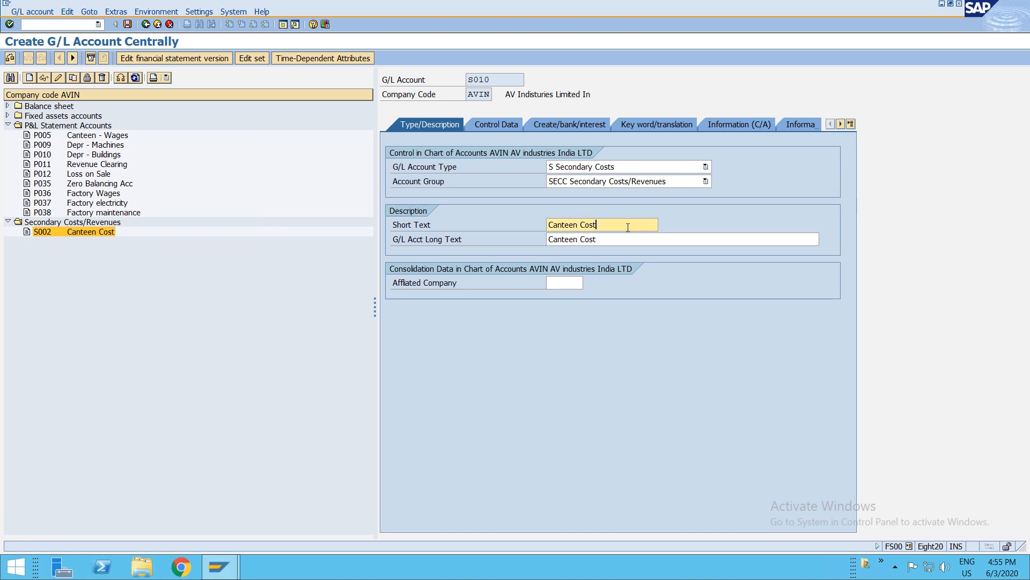
pyautogui.hotkey('shift', 'Home')
pyautogui.write('Factory')
pyautogui.press('Tab')
pyautogui.hotkey('ctrl', 'shift', 'Right')
pyautogui.write('Factory')
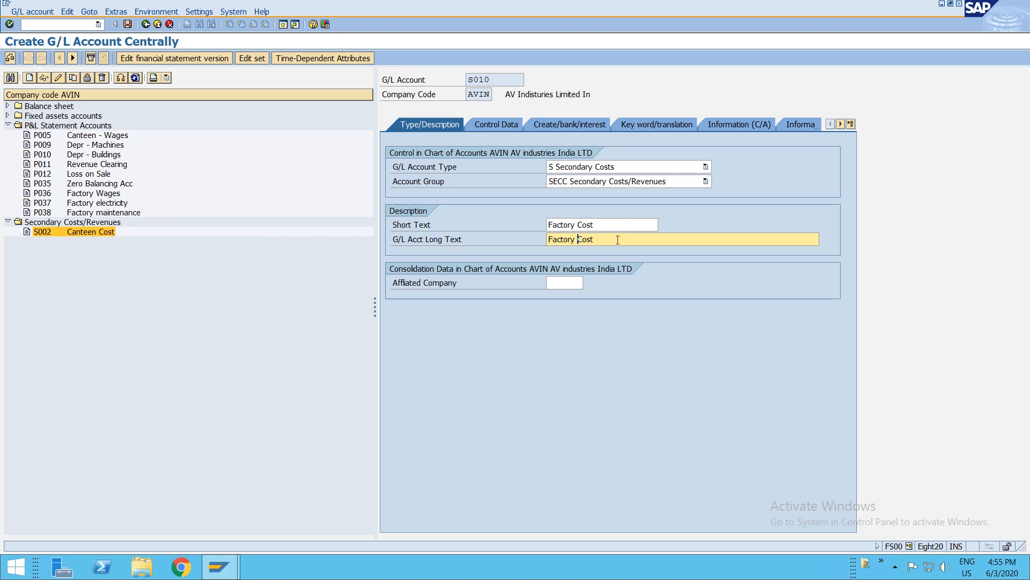
# - Review the cost element category and field status group, then save account S010
pyautogui.click(499, 126)
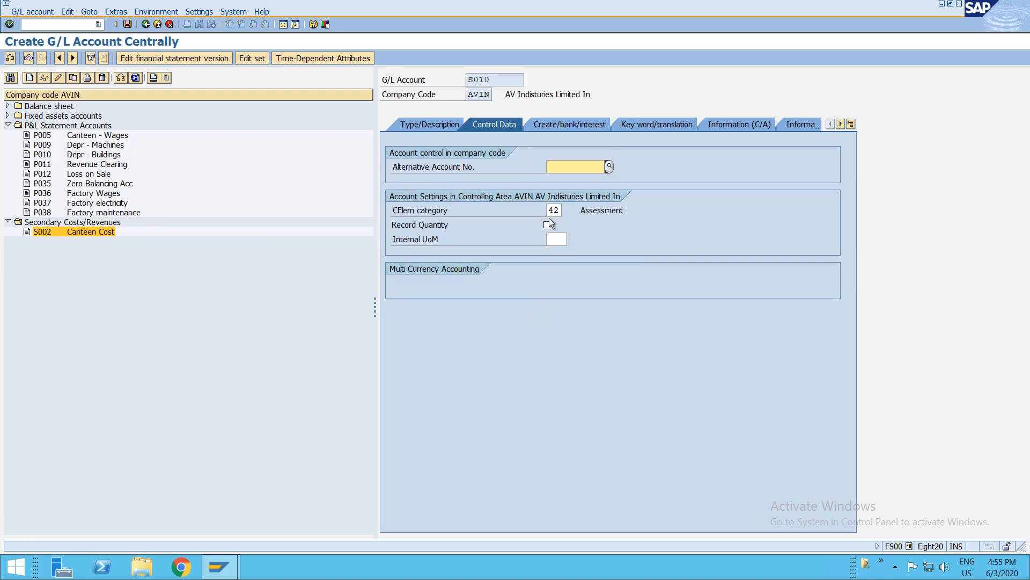
pyautogui.click(548, 210)
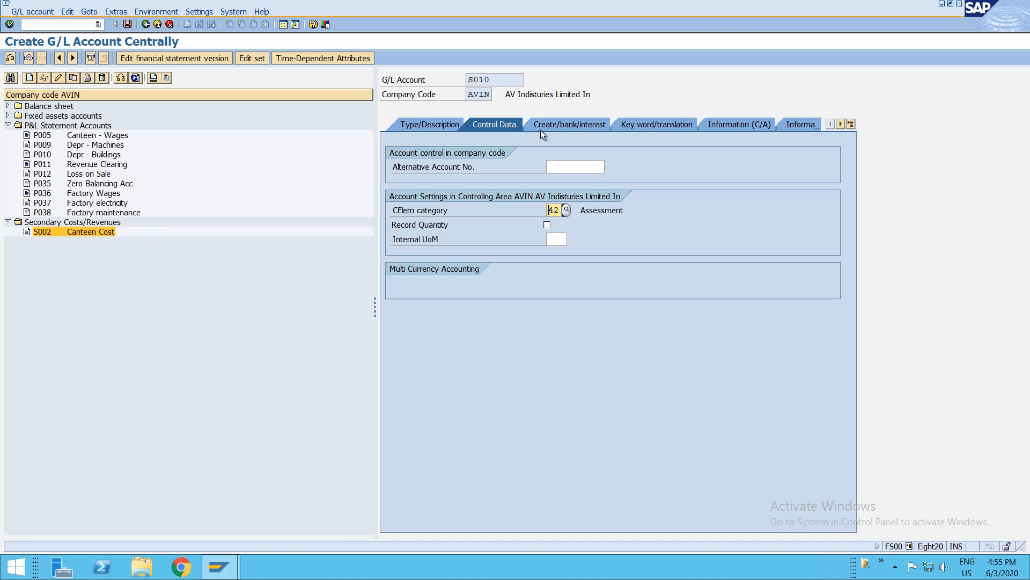
pyautogui.click(542, 127)
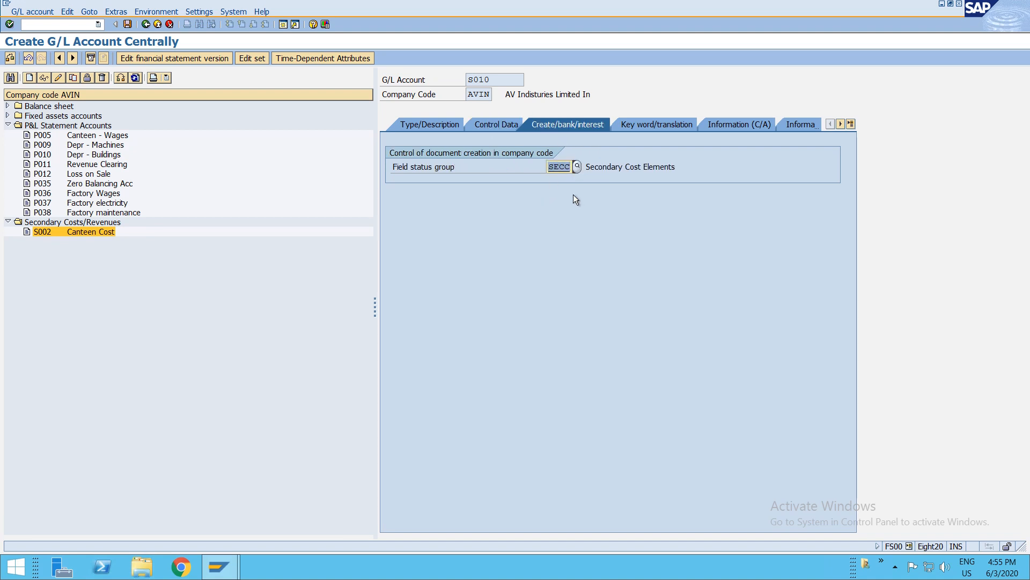
pyautogui.hotkey('ctrl', 's')
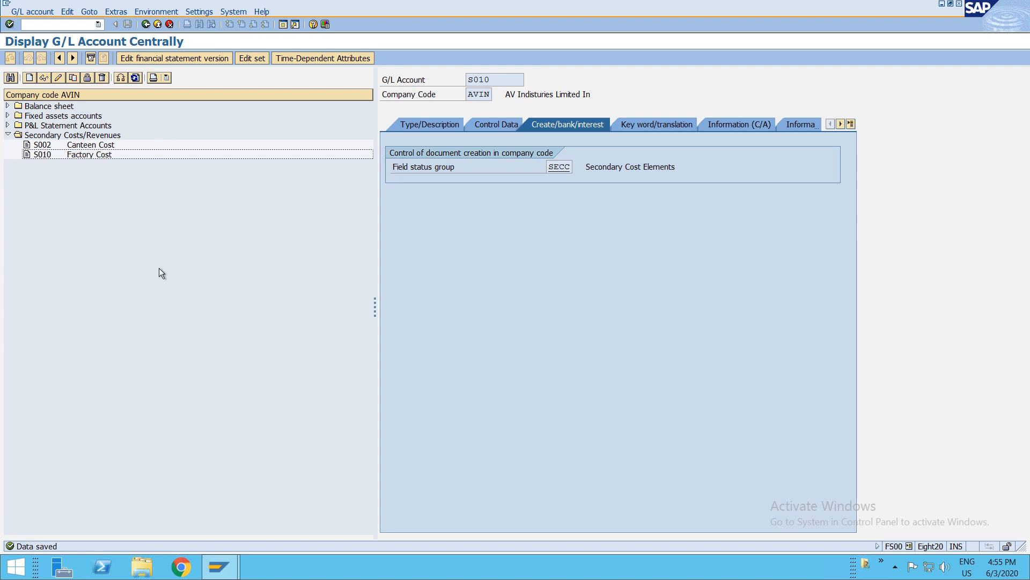
# - Leave the G/L account display and open transaction KS01 to create a cost center
pyautogui.click(8, 125)
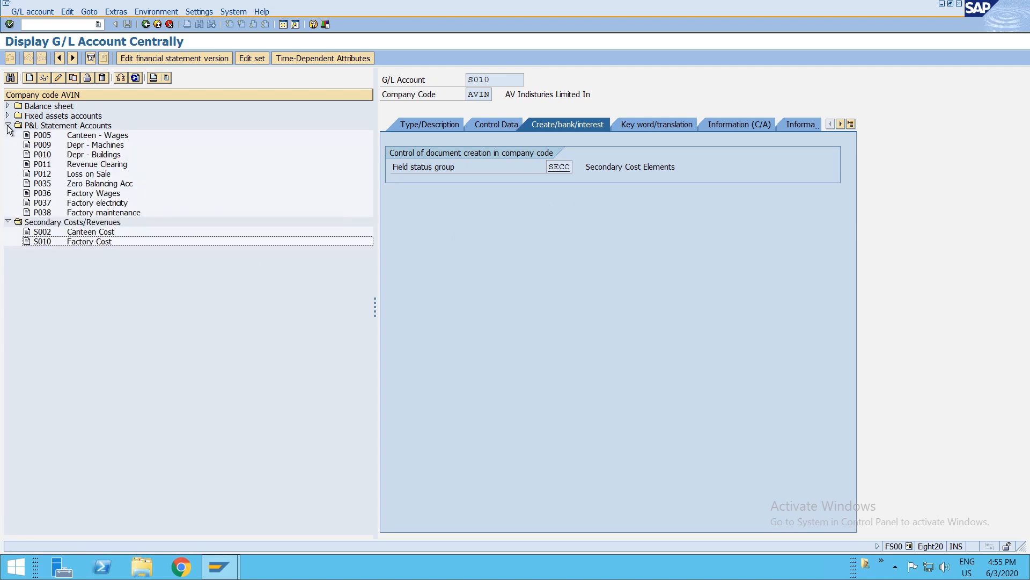
pyautogui.press('F3')
pyautogui.write('ks01')
pyautogui.press('Return')
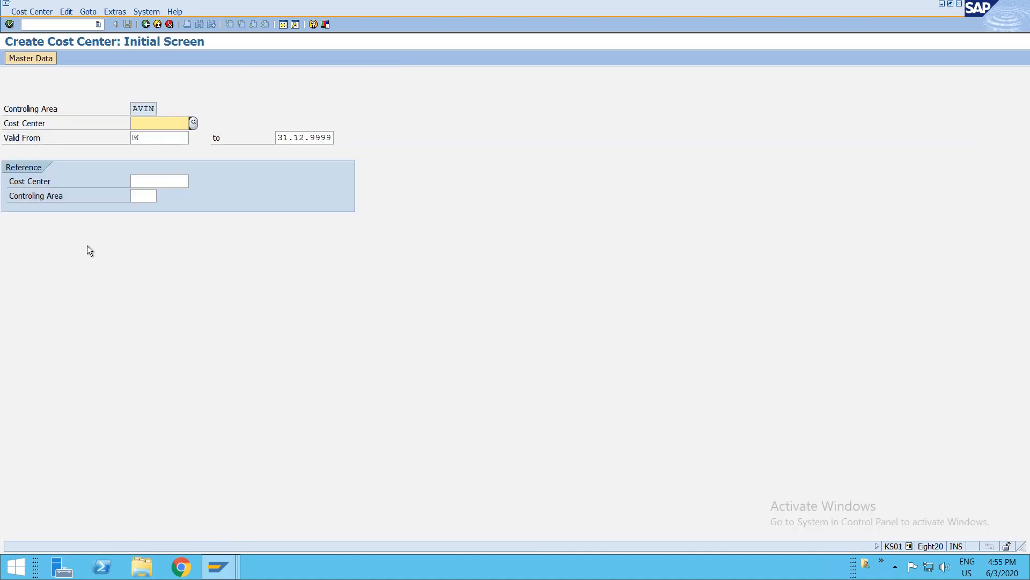
# - Enter cost center F001 valid from 01.06.2020 and proceed to its basic data
pyautogui.write('F')
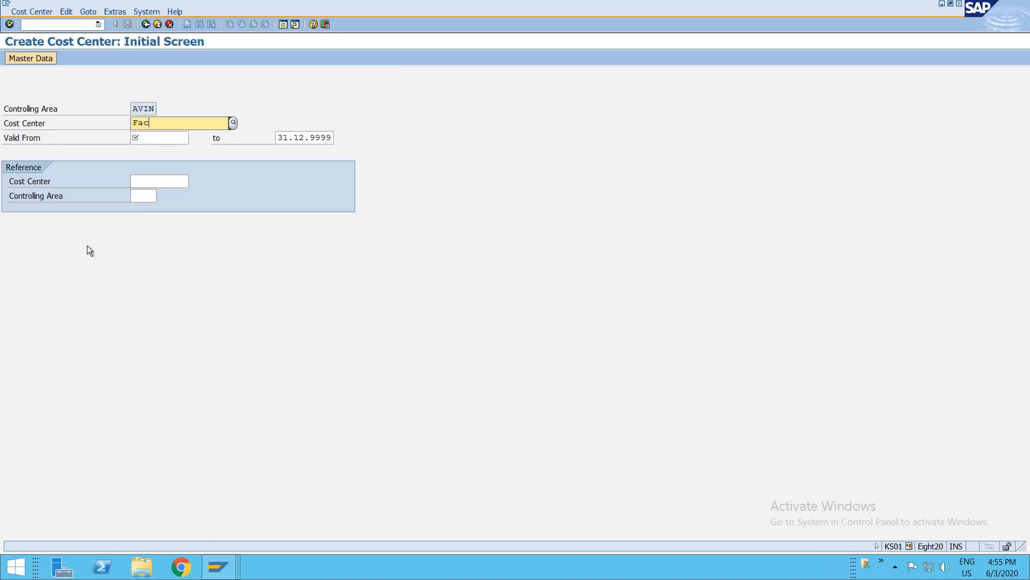
pyautogui.press('BackSpace')
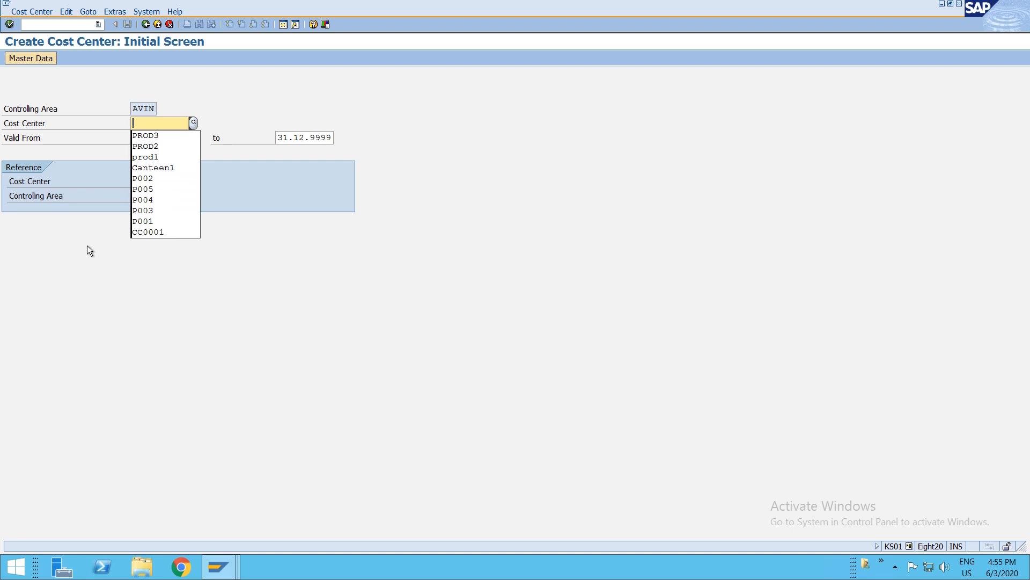
pyautogui.write('F001')
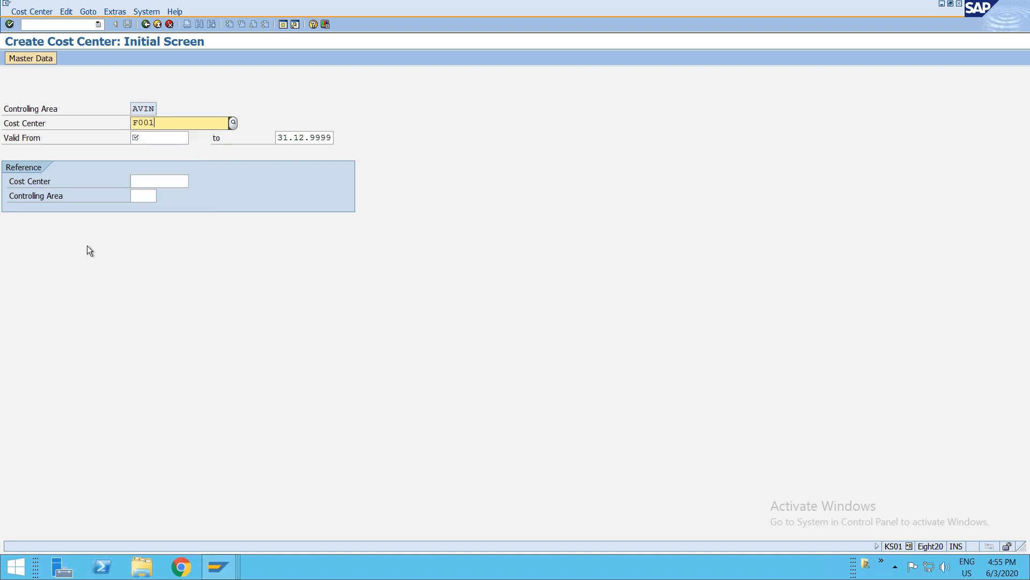
pyautogui.press('Tab')
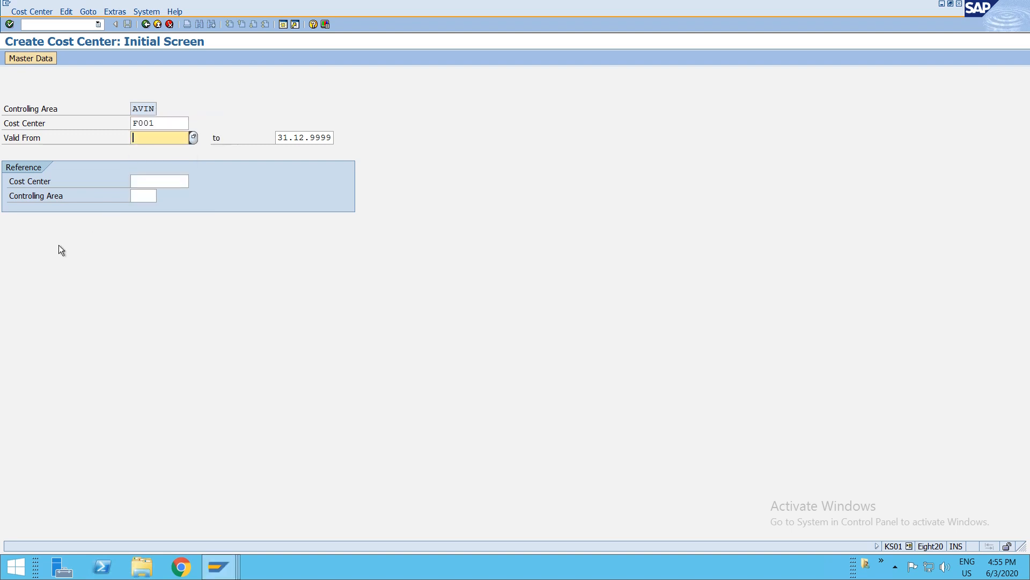
pyautogui.write('01.06.2020')
pyautogui.press('Return')
# - Set the name and description to Factory Costs and fill in the person responsible
pyautogui.write('Factory Costs')
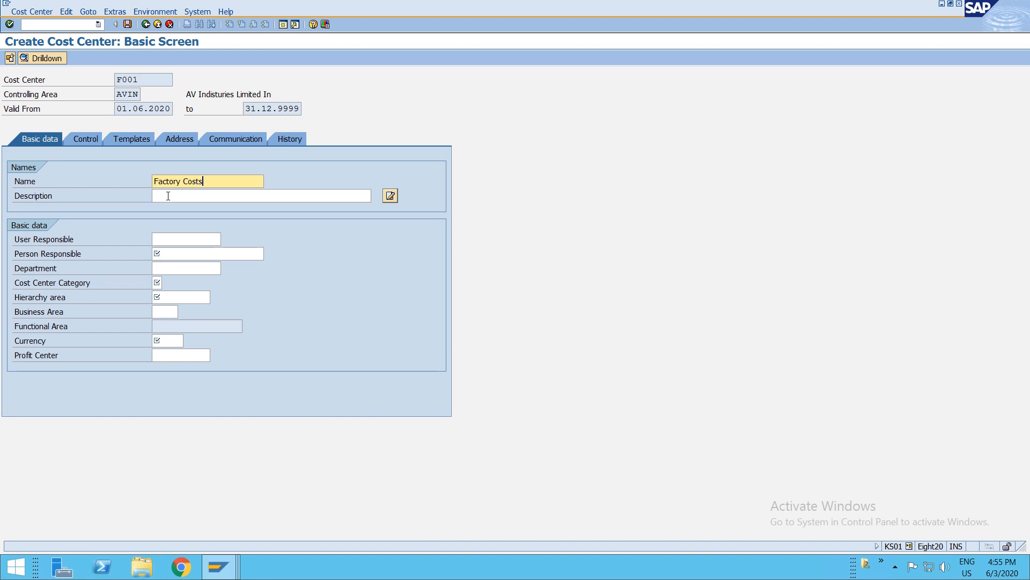
pyautogui.click(168, 196)
pyautogui.write('Factory ')
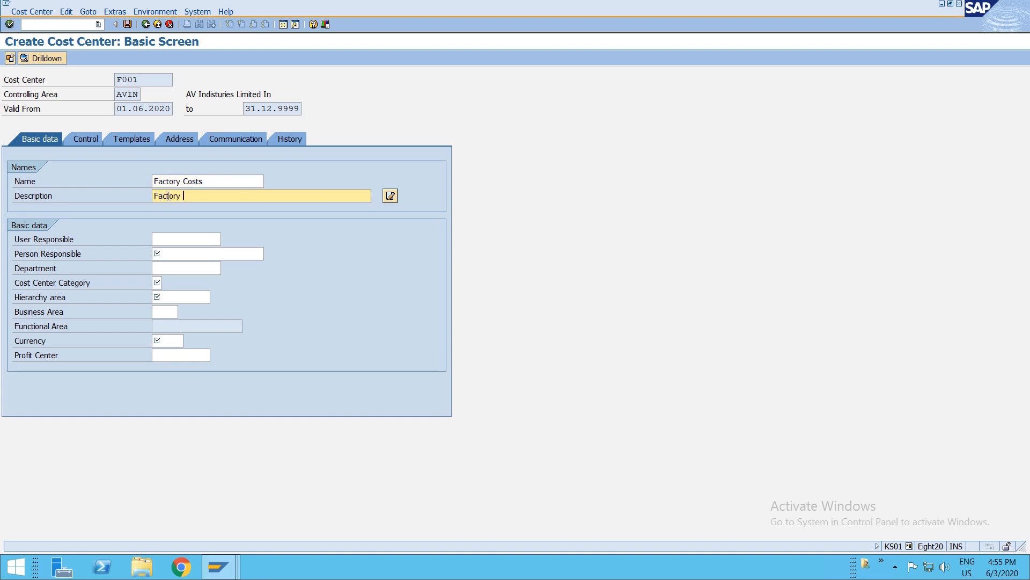
pyautogui.write('Costs')
pyautogui.press('Tab')
# - Set the cost center category to C Administration and the hierarchy area to AVINSH1
pyautogui.press('Tab')
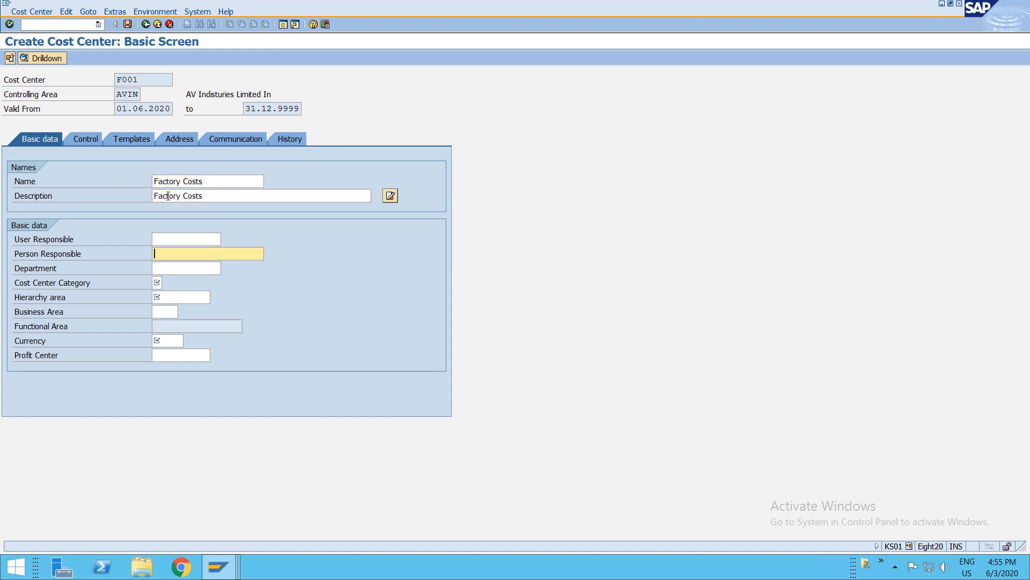
pyautogui.press('Return')
pyautogui.press('Tab')
pyautogui.press('Tab')
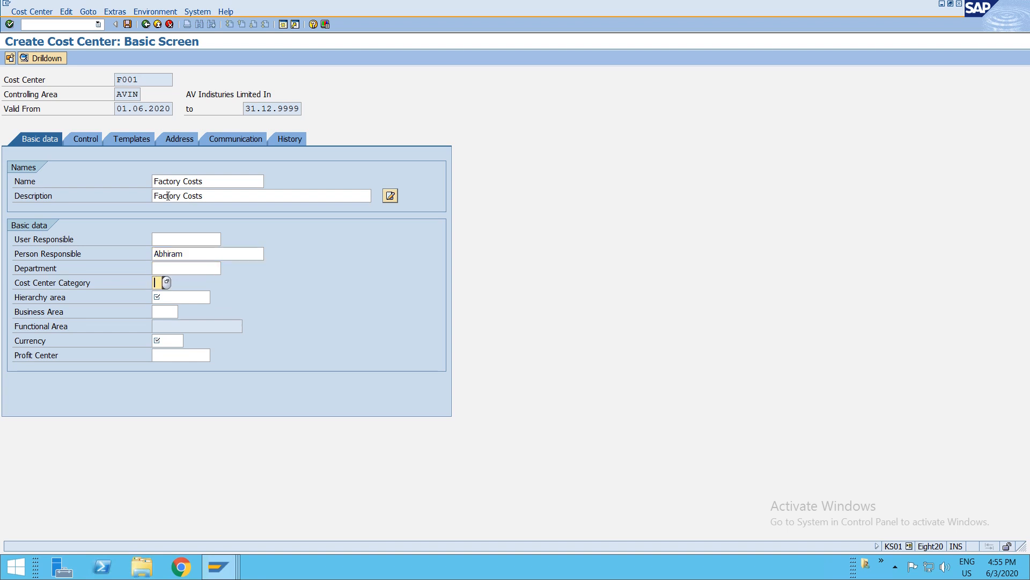
pyautogui.press('F4')
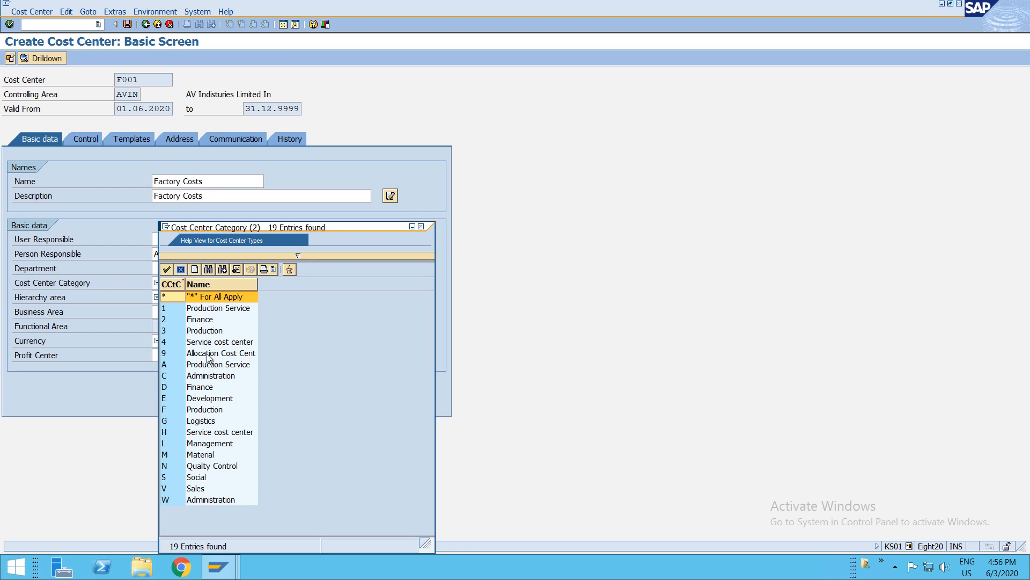
pyautogui.press('Escape')
pyautogui.press('Down')
pyautogui.press('Return')
pyautogui.press('F4')
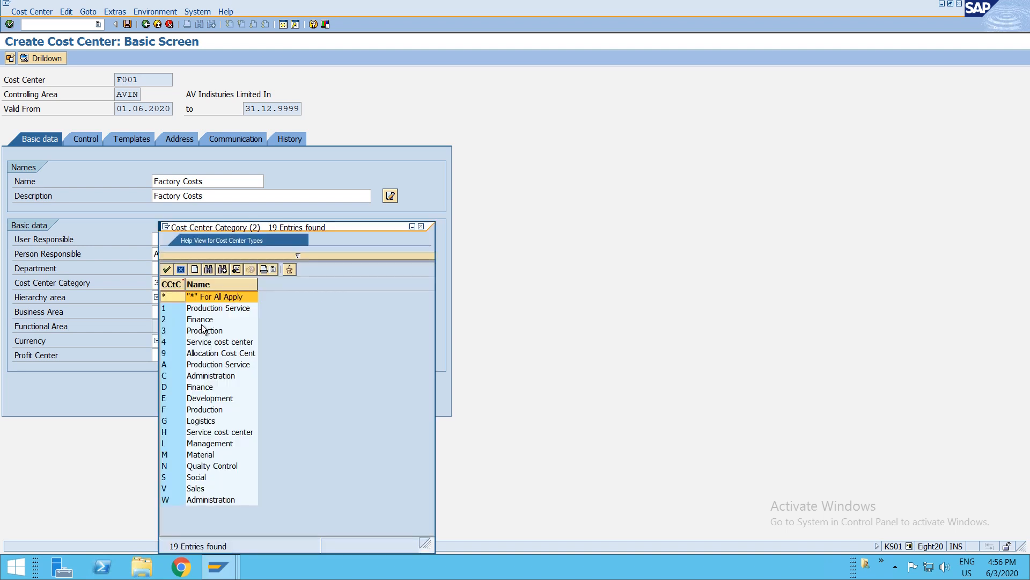
pyautogui.click(208, 375)
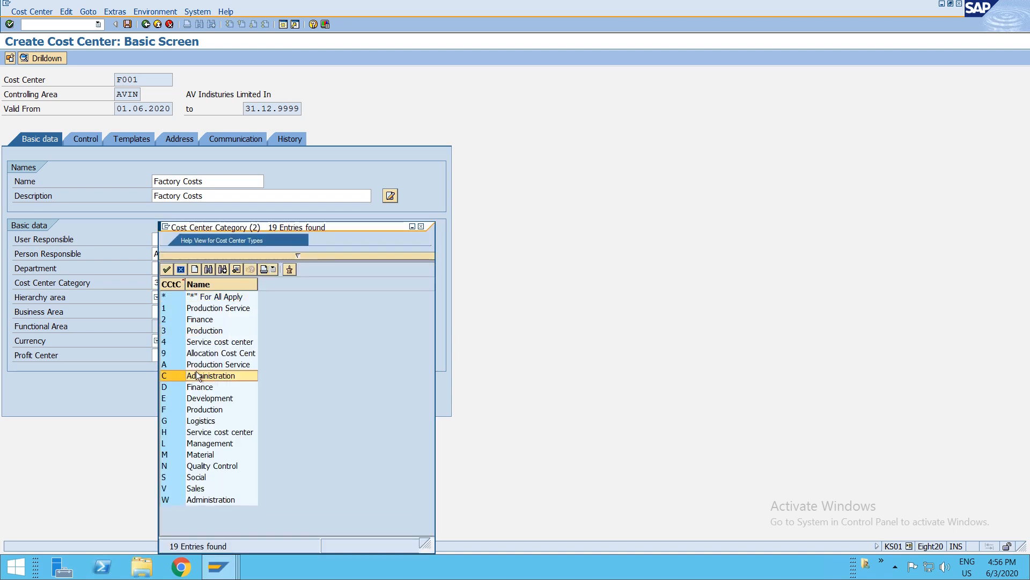
pyautogui.doubleClick(195, 373)
pyautogui.click(181, 296)
pyautogui.press('F4')
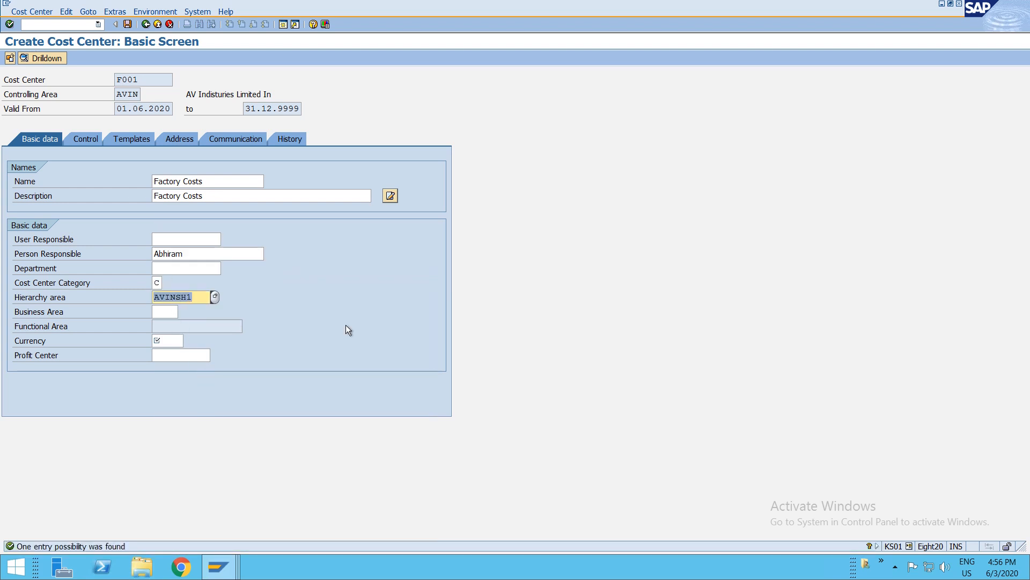
# - Set the currency to INR and save cost center F001
pyautogui.click(182, 340)
pyautogui.write('INR')
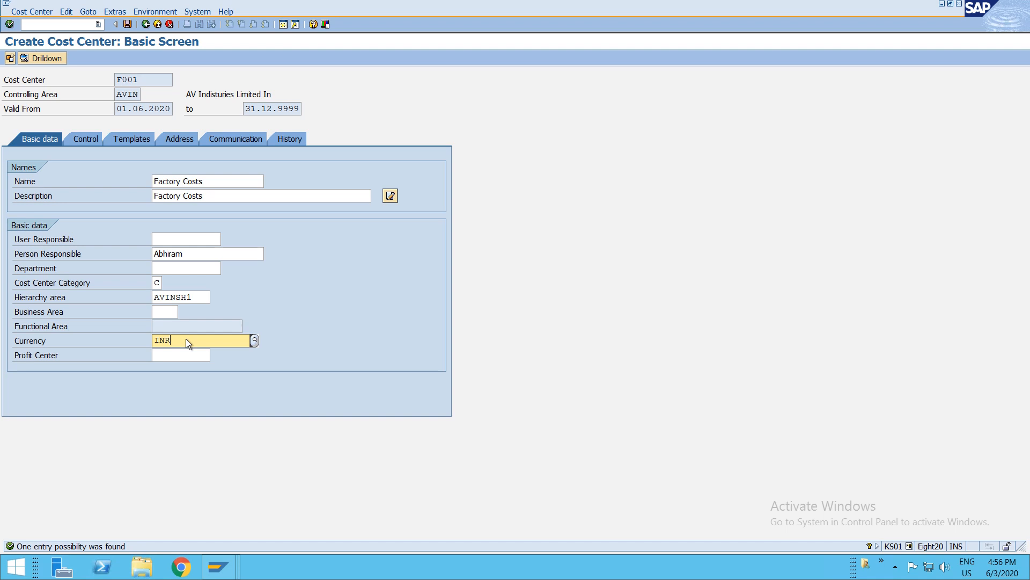
pyautogui.click(158, 367)
pyautogui.click(159, 355)
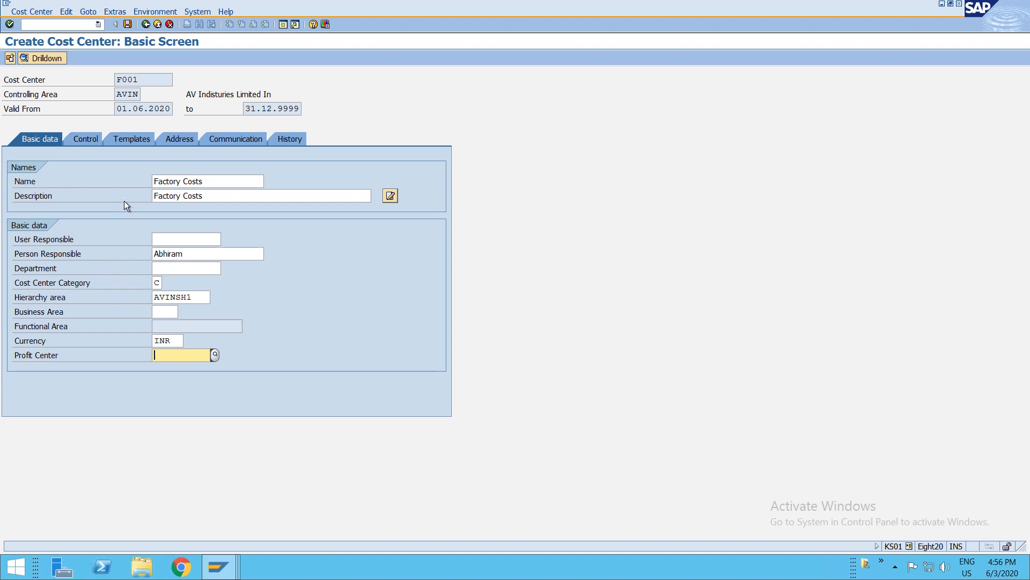
pyautogui.hotkey('ctrl', 's')
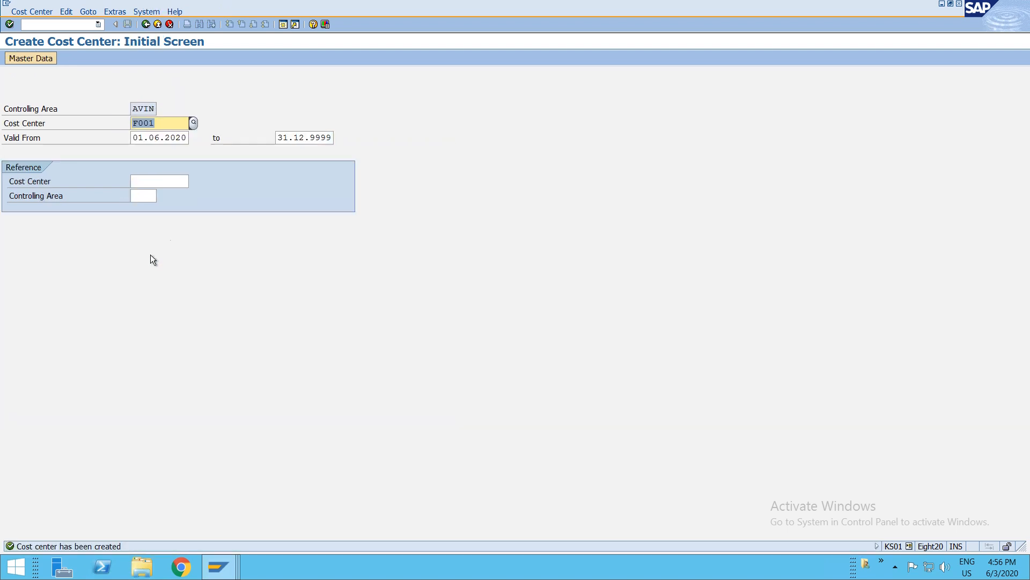
# - Replace the cost center with Dep1 and proceed to its basic data
pyautogui.click(76, 25)
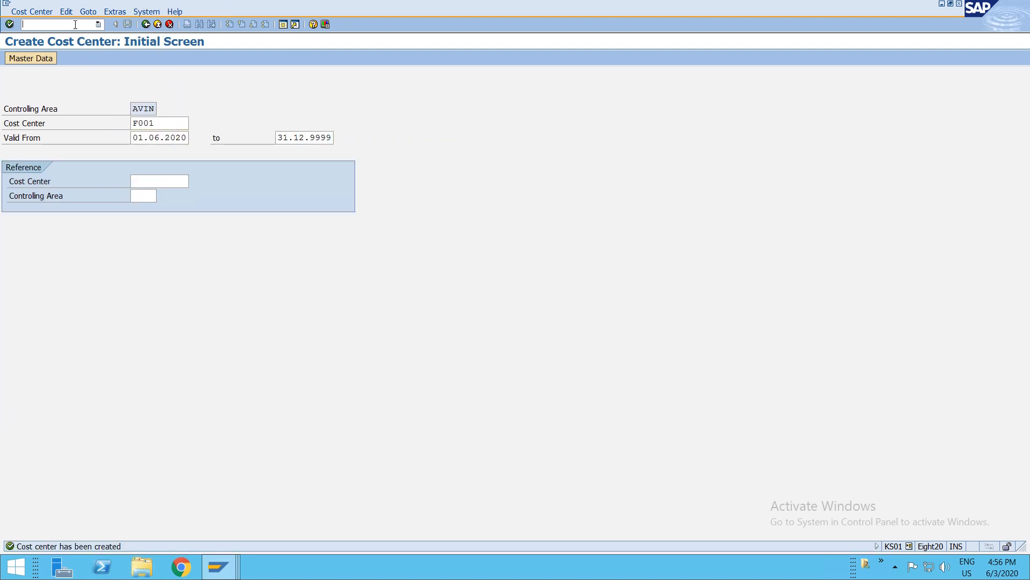
pyautogui.click(163, 124)
pyautogui.hotkey('shift', 'End')
pyautogui.write('Dep1')
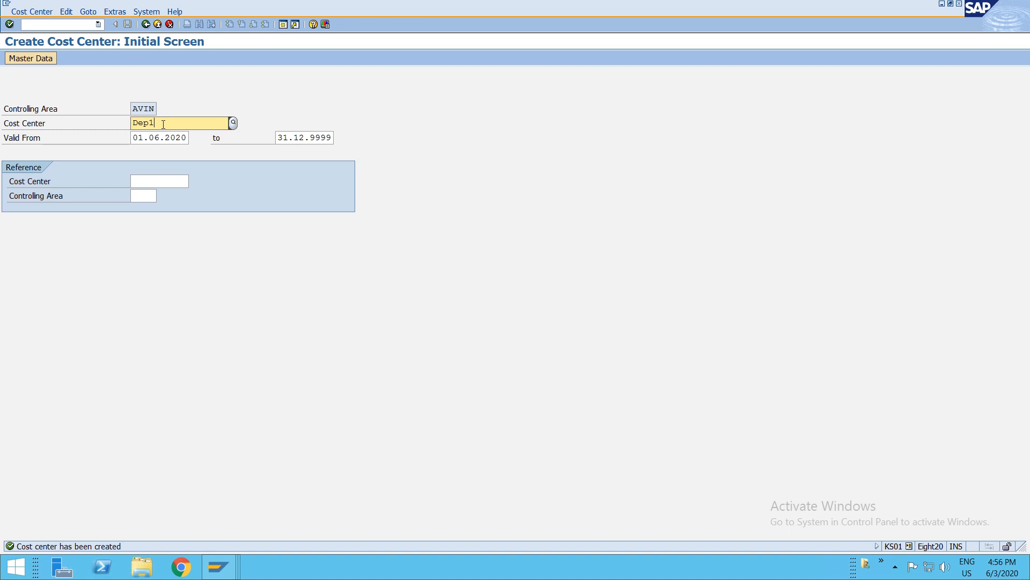
pyautogui.press('Return')
# - Set the name and description to Department A and fill in the person responsible
pyautogui.write('Department A')
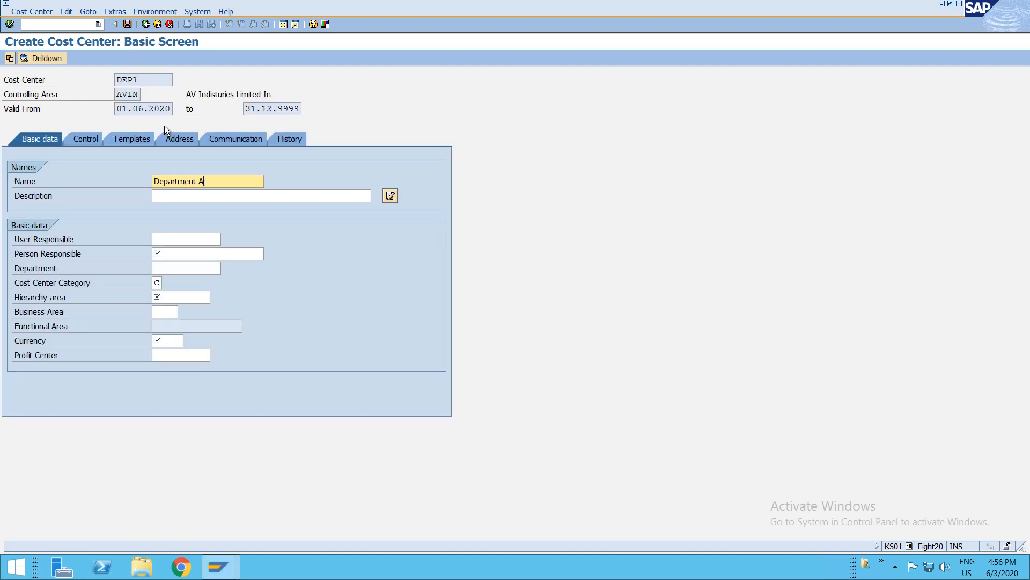
pyautogui.press('Tab')
pyautogui.write('Department')
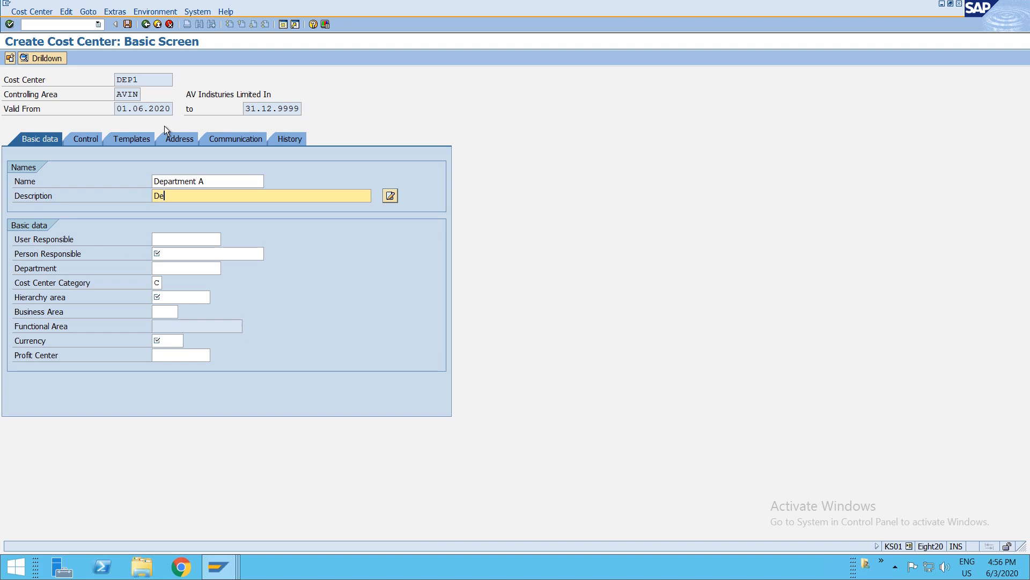
pyautogui.click(181, 254)
pyautogui.write('Abhiram')
pyautogui.press('Tab')
pyautogui.press('Tab')
# - Set category 3 Production, hierarchy area AVINSH1 and currency INR, then save cost center DEP1
pyautogui.press('Delete')
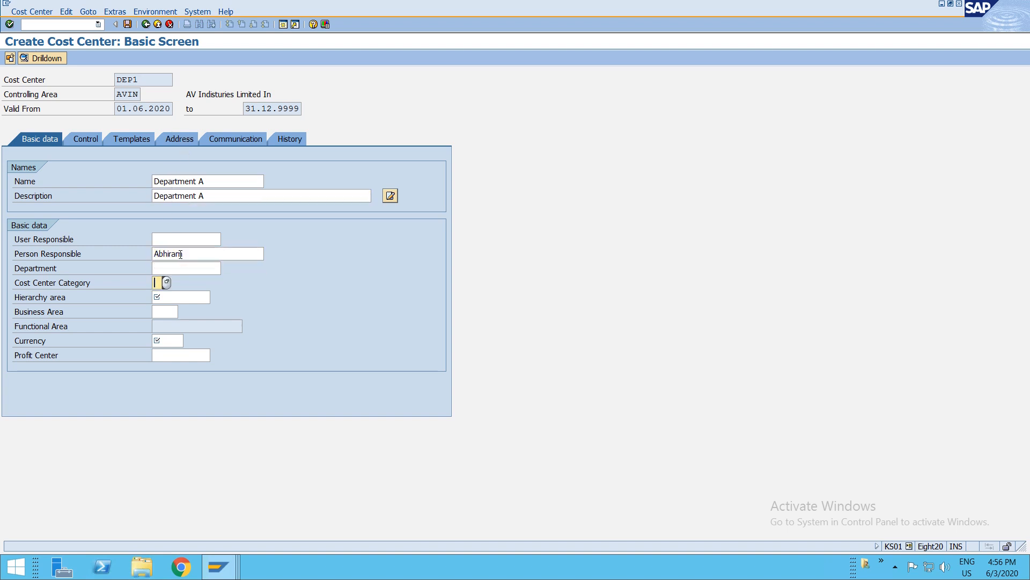
pyautogui.press('F4')
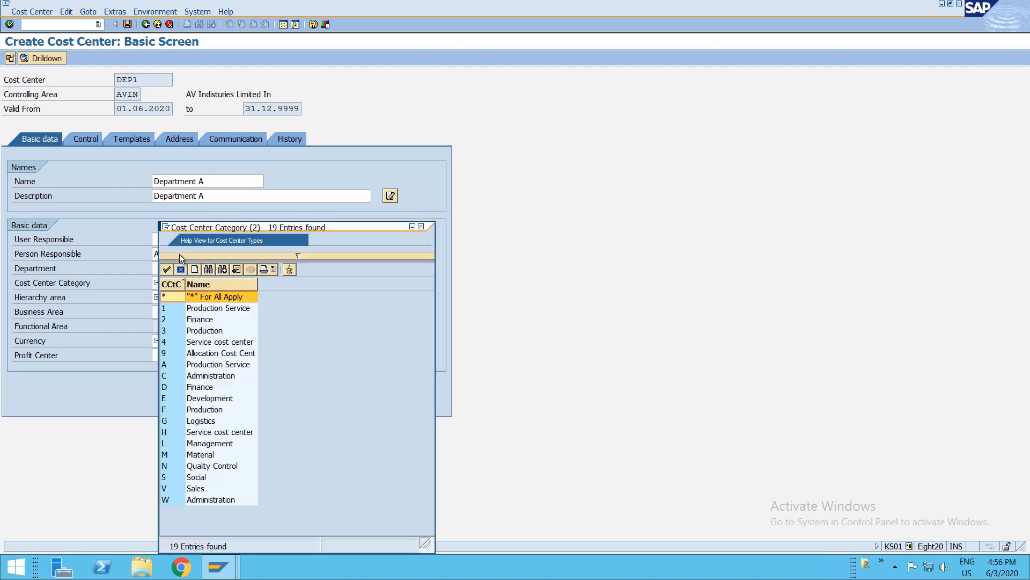
pyautogui.doubleClick(187, 330)
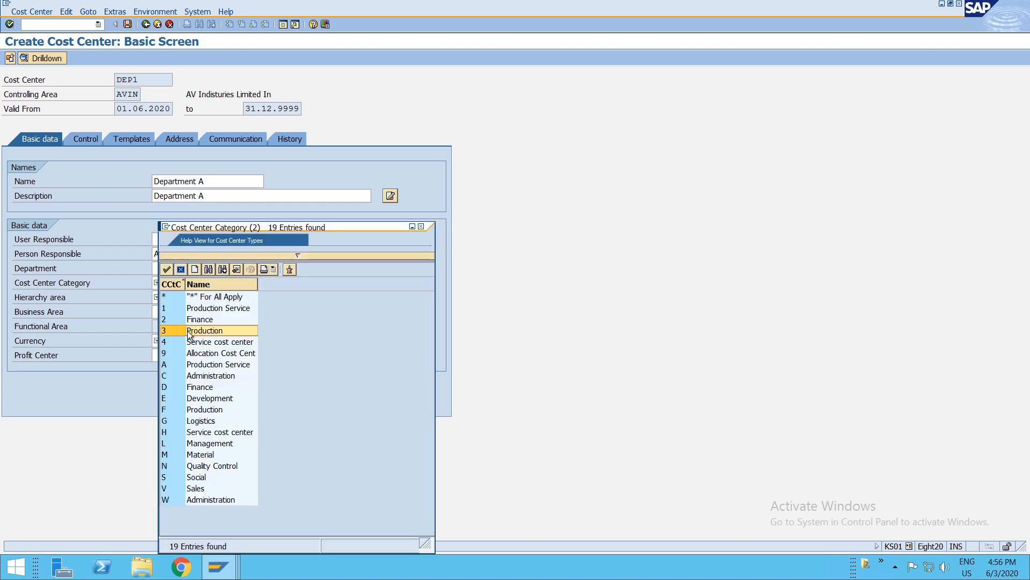
pyautogui.click(168, 297)
pyautogui.write('AVINSH1')
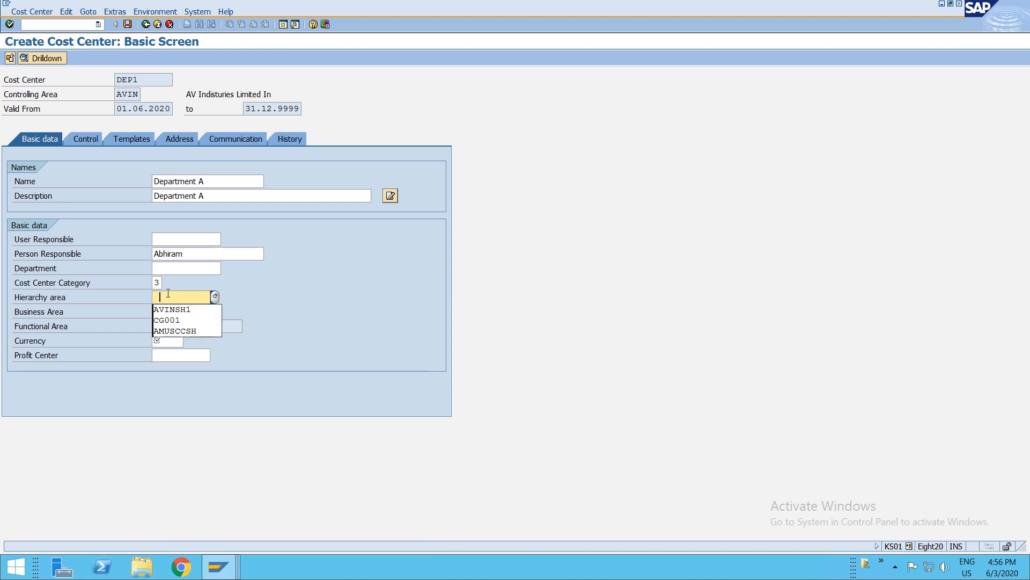
pyautogui.click(176, 341)
pyautogui.write('inr')
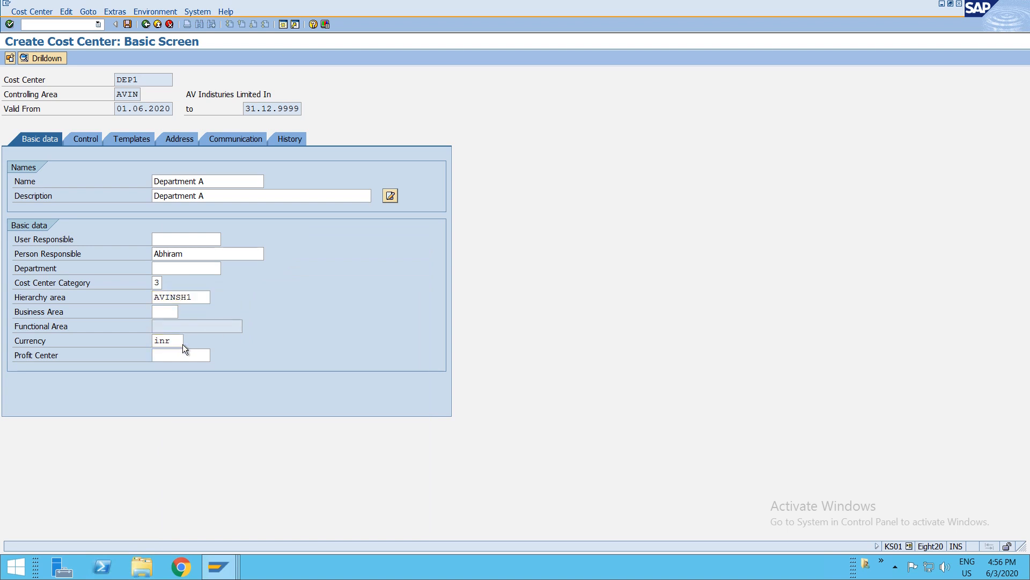
pyautogui.hotkey('ctrl', 's')
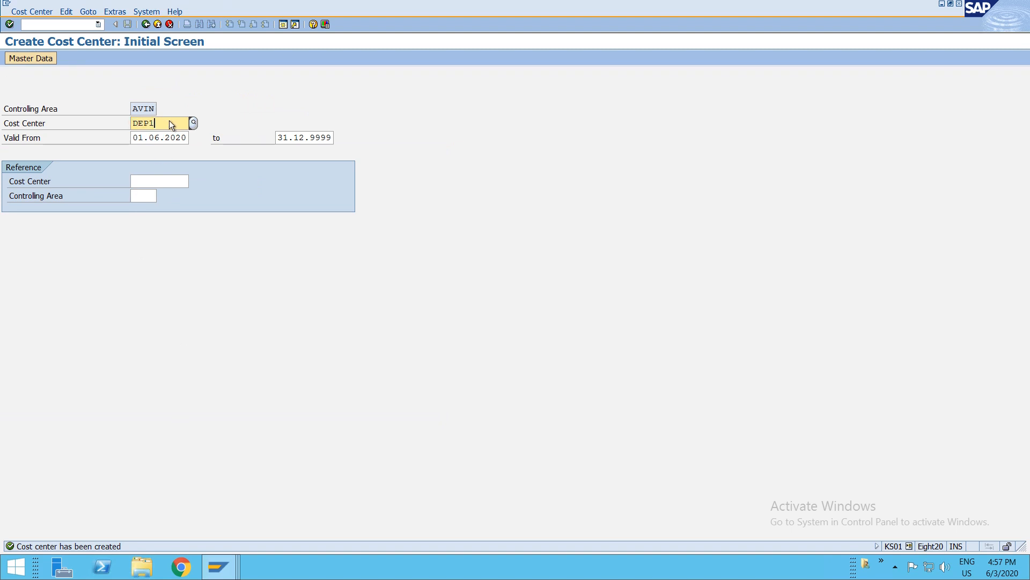
# - Start creating cost center DEP2 using DEP1 as the reference cost center
pyautogui.press('BackSpace')
pyautogui.write('2')
pyautogui.press('Return')
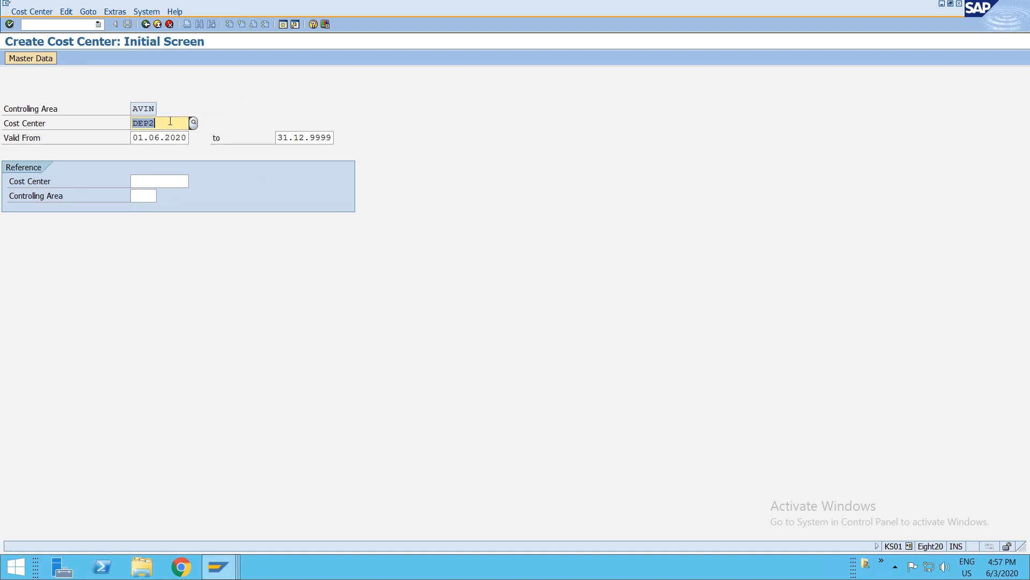
pyautogui.press('Return')
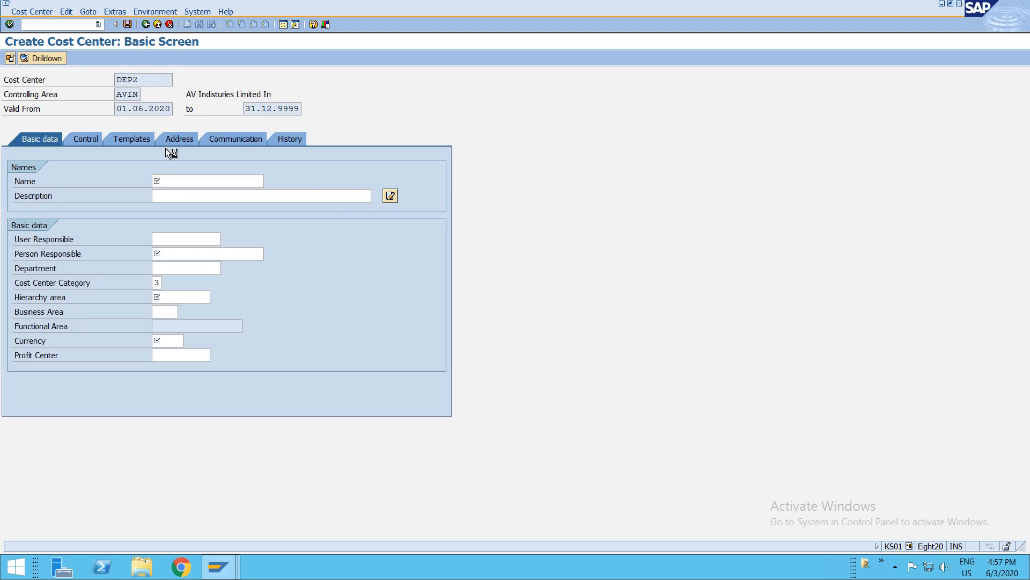
pyautogui.press('F3')
pyautogui.click(204, 243)
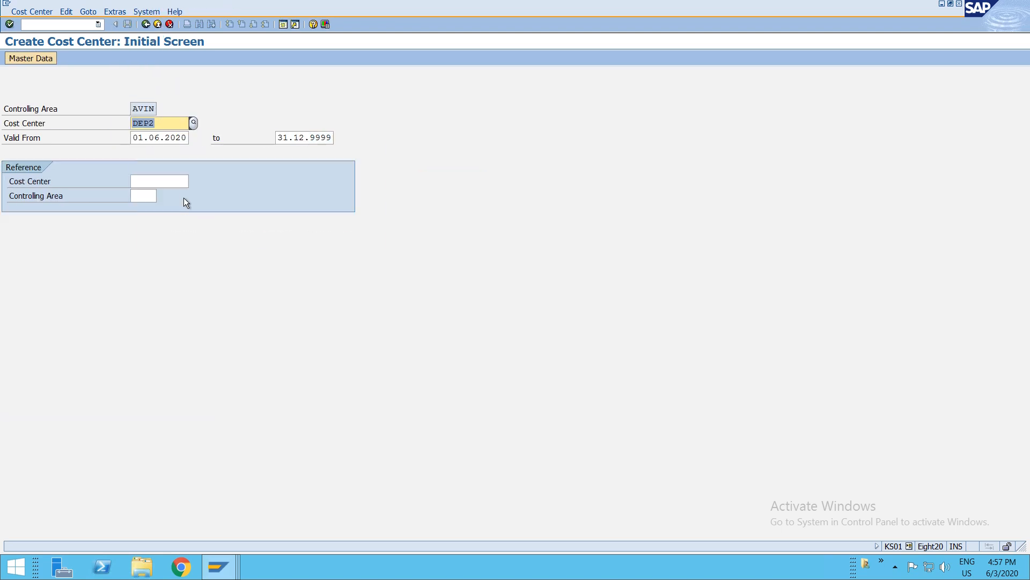
pyautogui.click(158, 181)
pyautogui.write('dep1')
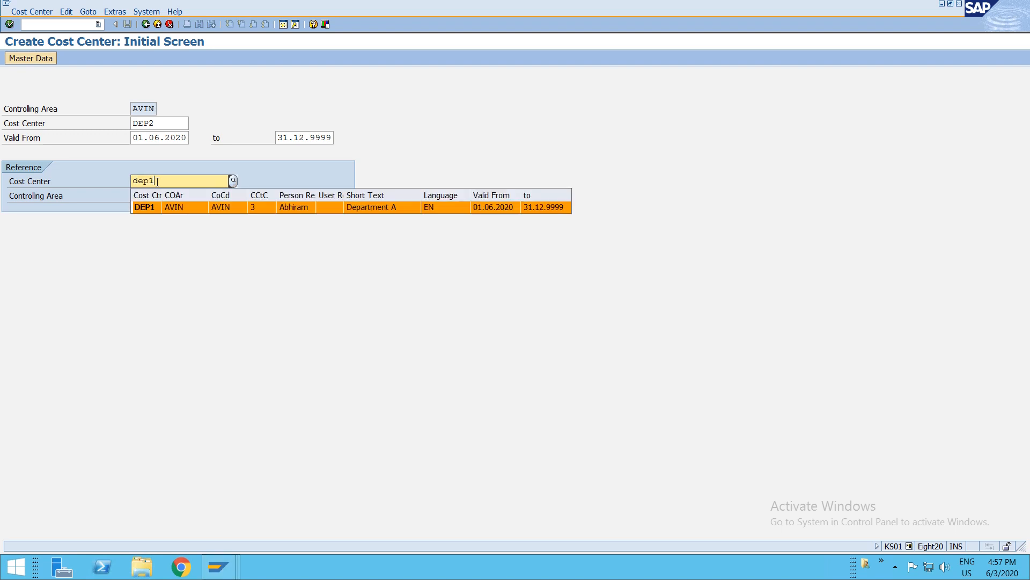
pyautogui.press('Return')
pyautogui.press('Tab')
pyautogui.press('Return')
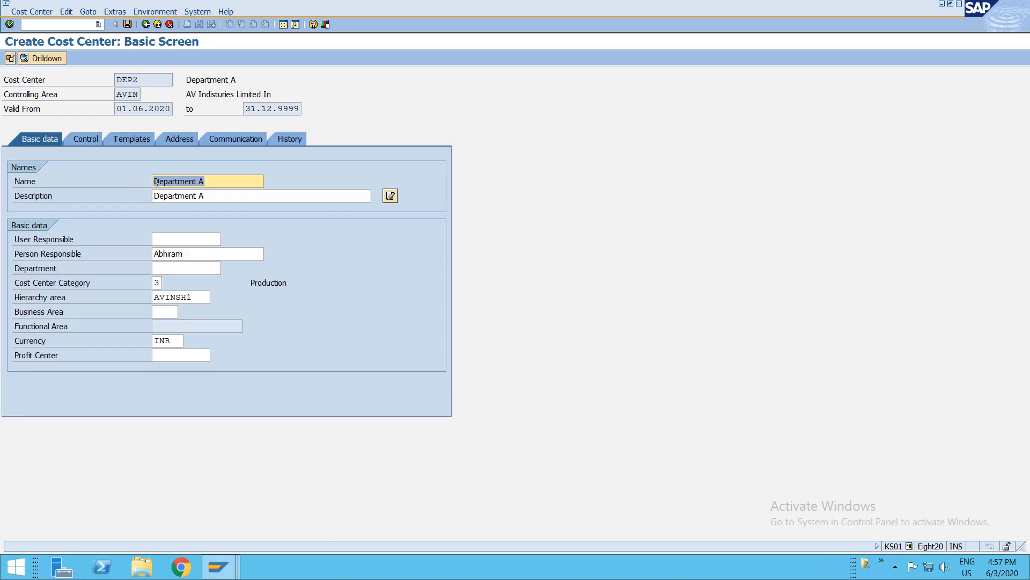
# - Change the name and description to Department B and save cost center DEP2
pyautogui.click(210, 182)
pyautogui.press('BackSpace')
pyautogui.write('B')
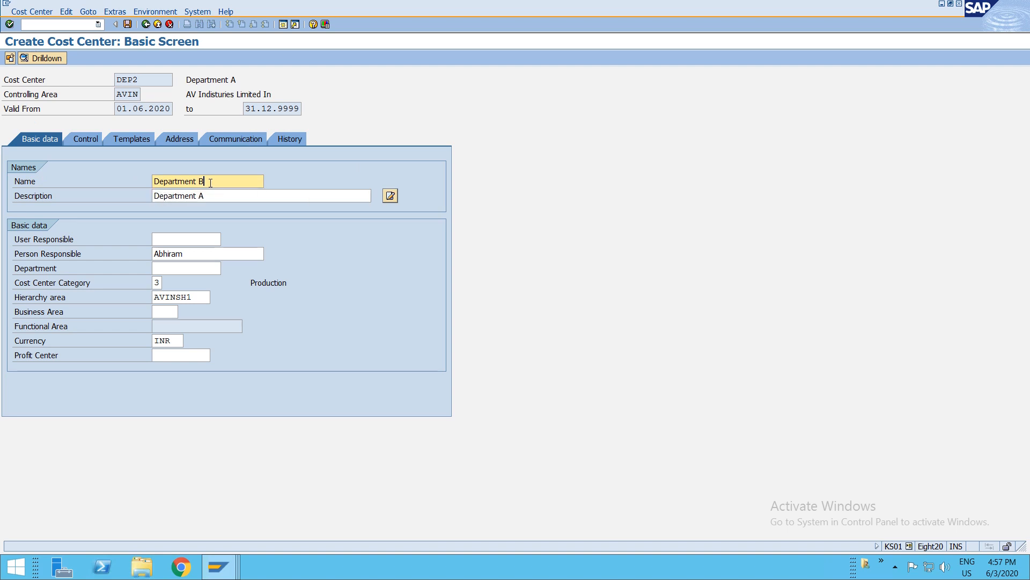
pyautogui.press('Tab')
pyautogui.press('BackSpace')
pyautogui.write('B')
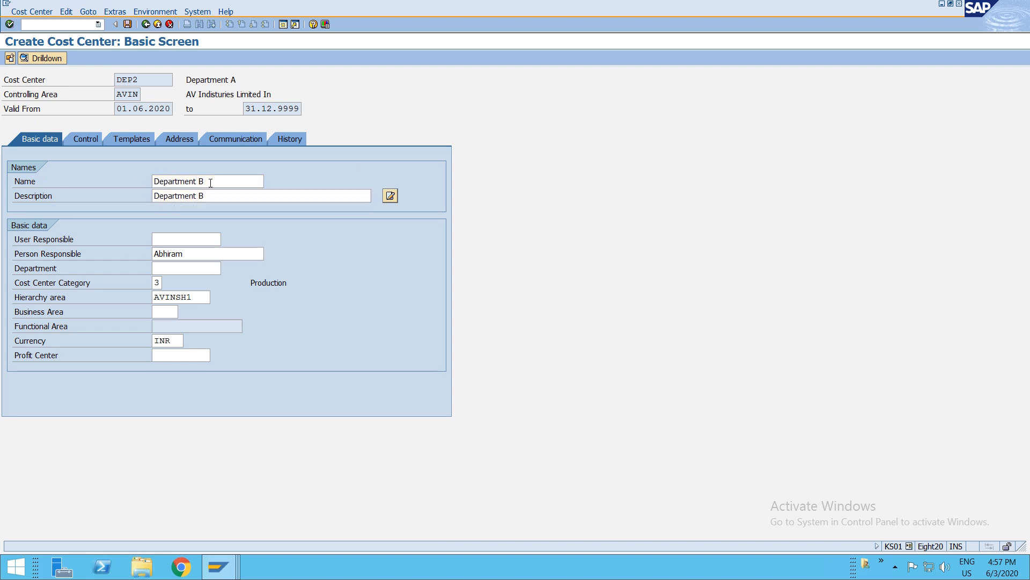
pyautogui.hotkey('ctrl', 's')
# - Start creating cost center DEP3 using DEP1 in controlling area AVIN as the reference
pyautogui.write('DEP3')
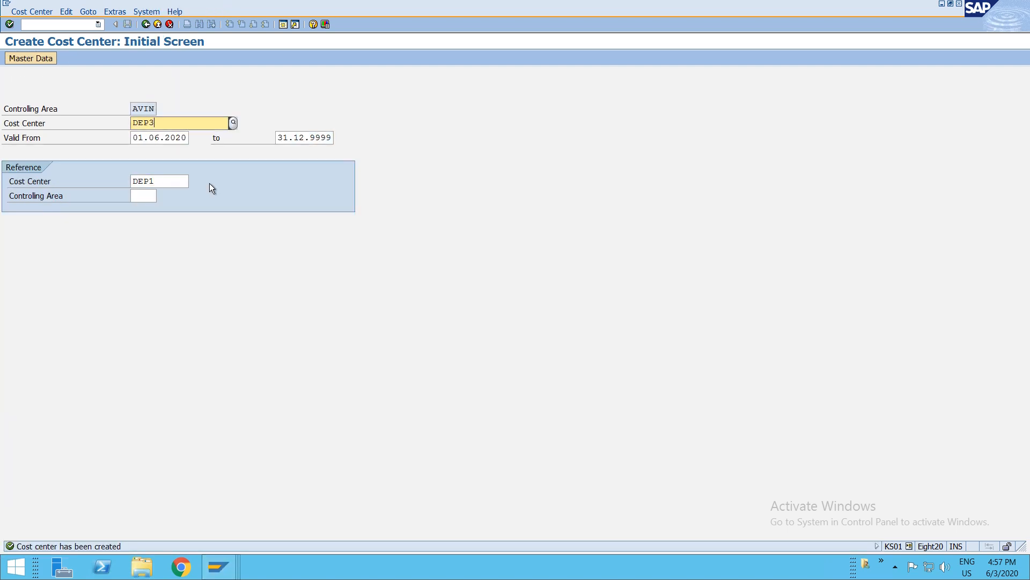
pyautogui.click(150, 196)
pyautogui.write('AVIN')
pyautogui.press('Return')
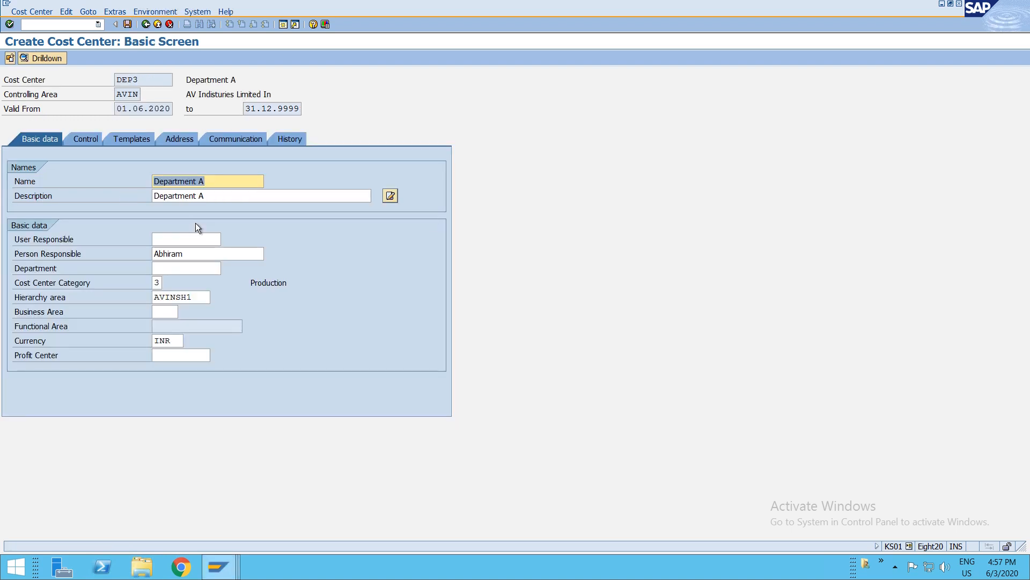
# - Change the name and description to Department C and save cost center DEP3
pyautogui.click(213, 179)
pyautogui.press('BackSpace')
pyautogui.write('C')
pyautogui.press('Tab')
pyautogui.press('BackSpace')
pyautogui.write('C')
pyautogui.hotkey('ctrl', 's')
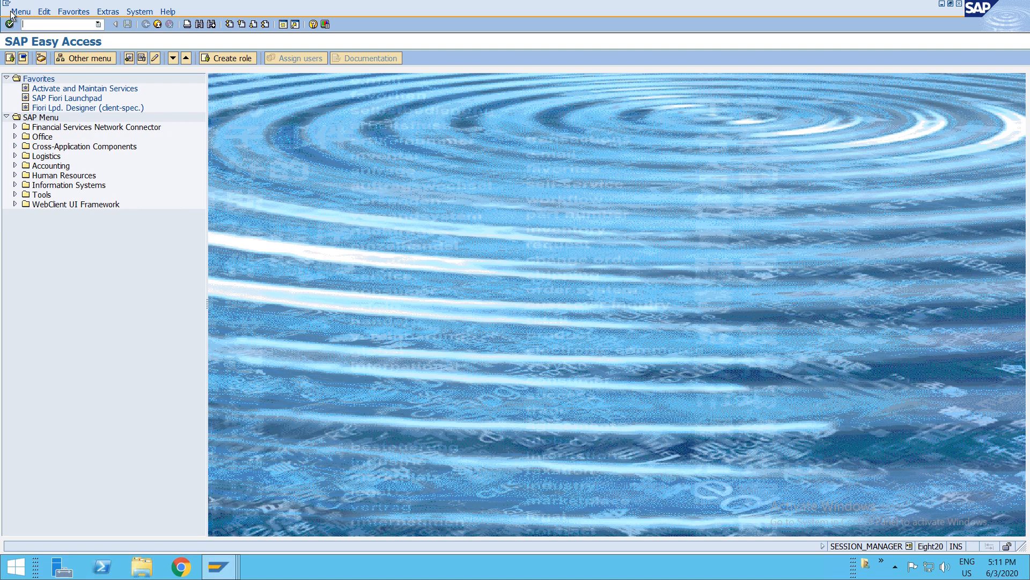
# - Open Create Statistical Key Figure and start creating key figure ELEC
pyautogui.write('kk01')
pyautogui.press('Return')
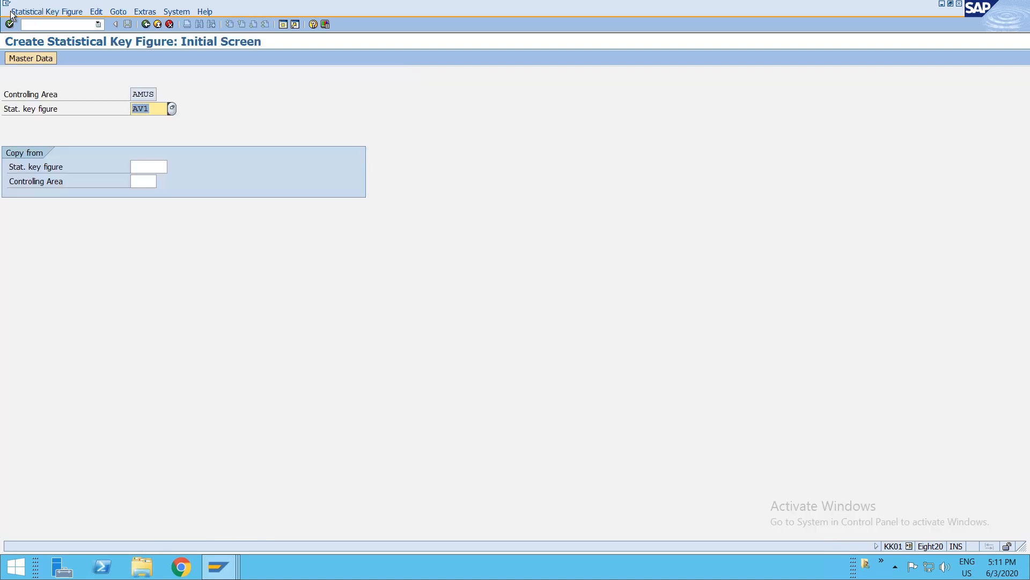
pyautogui.press('BackSpace')
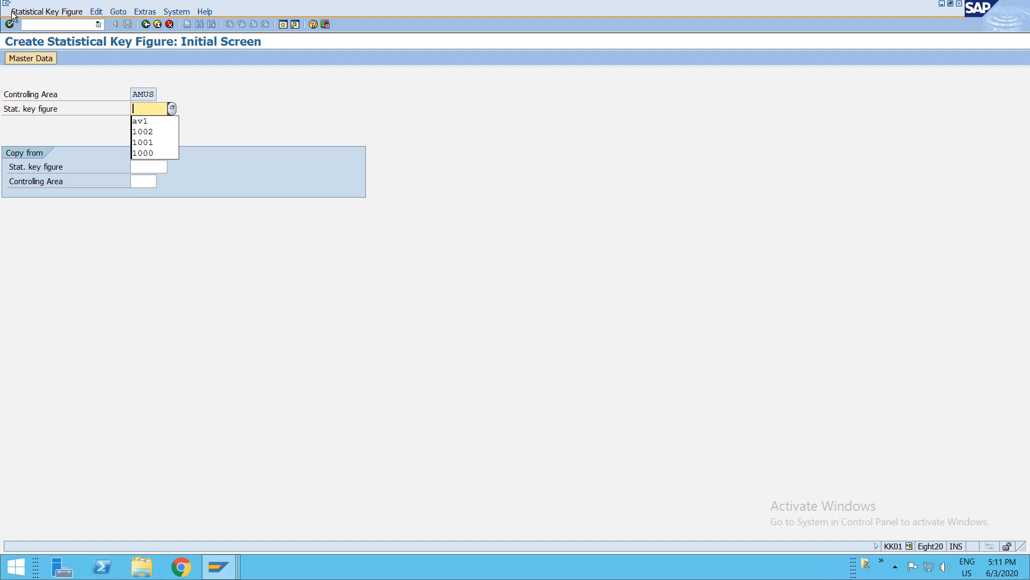
pyautogui.write('ELEC')
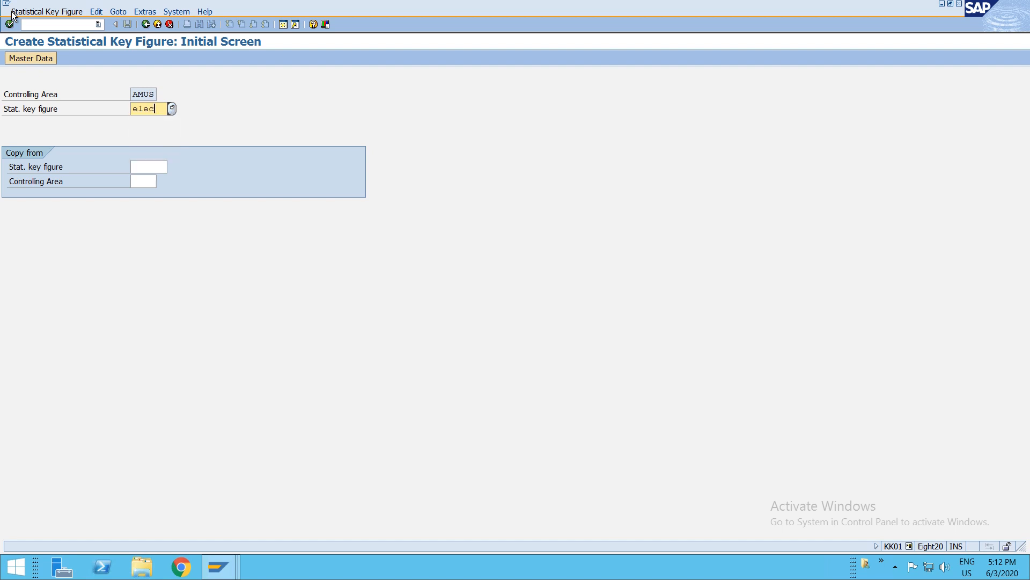
pyautogui.press('Return')
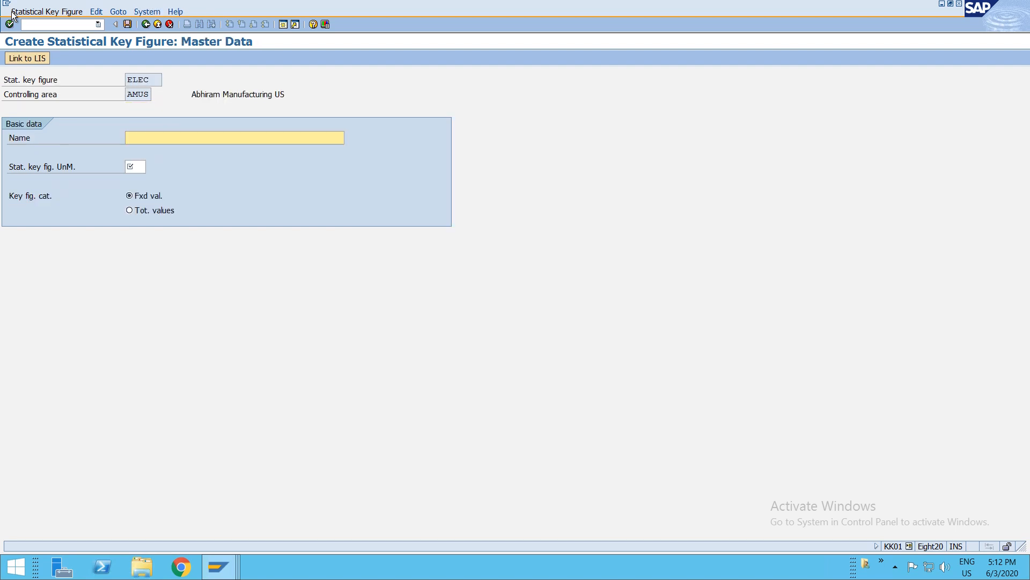
pyautogui.moveTo(675, 5)
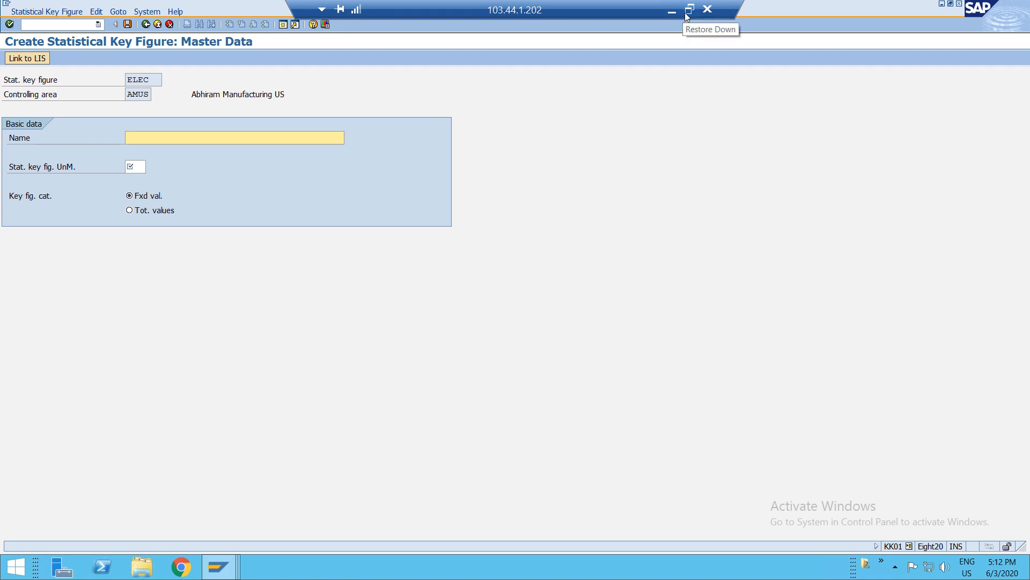
pyautogui.click(685, 16)
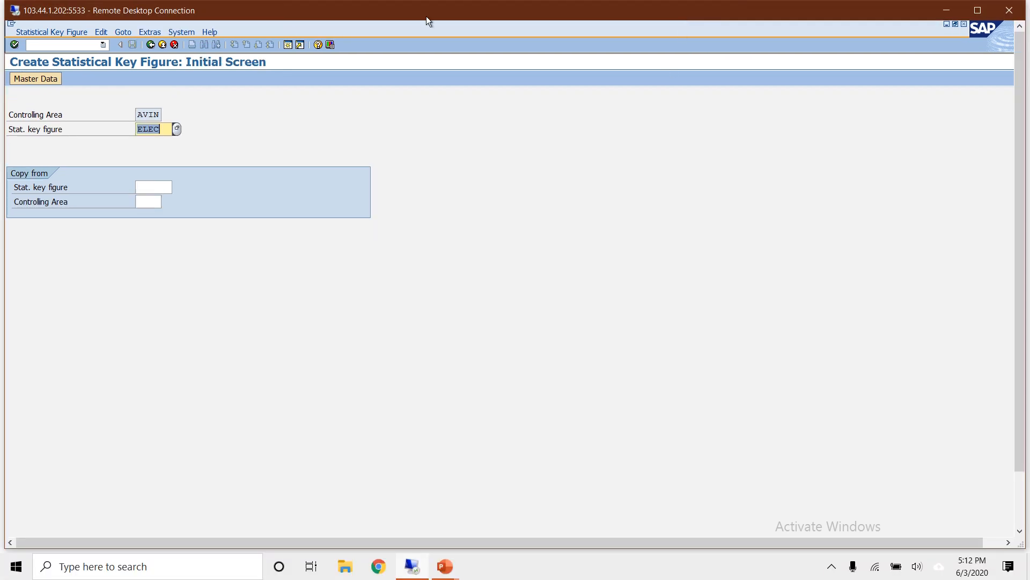
pyautogui.doubleClick(426, 16)
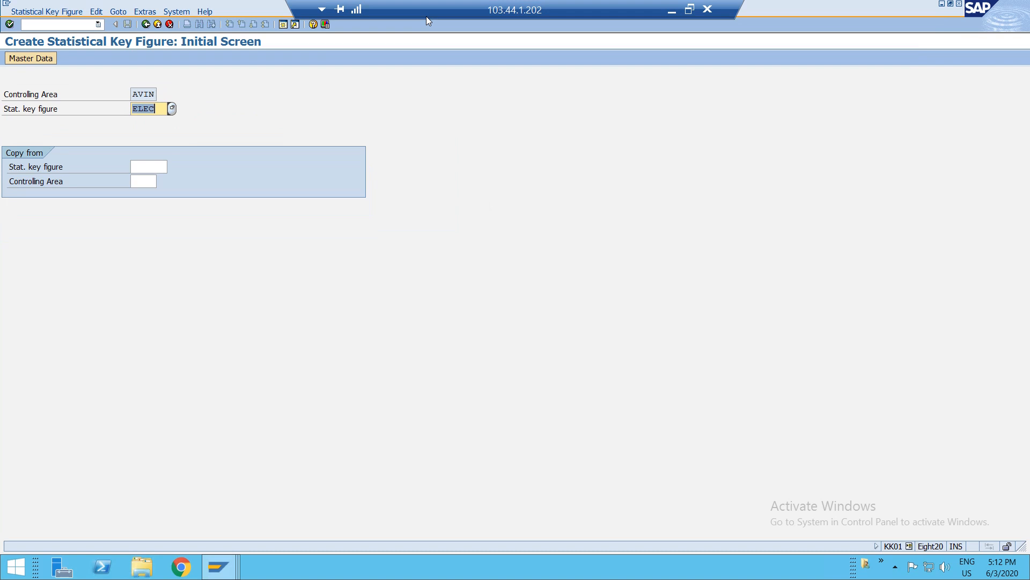
# - Create statistical key figure ELEC in AVIN named Electricity charges with unit A and total values category, then save
pyautogui.press('Return')
pyautogui.write('Electricity charges')
pyautogui.press('Down')
pyautogui.press('Return')
pyautogui.press('Tab')
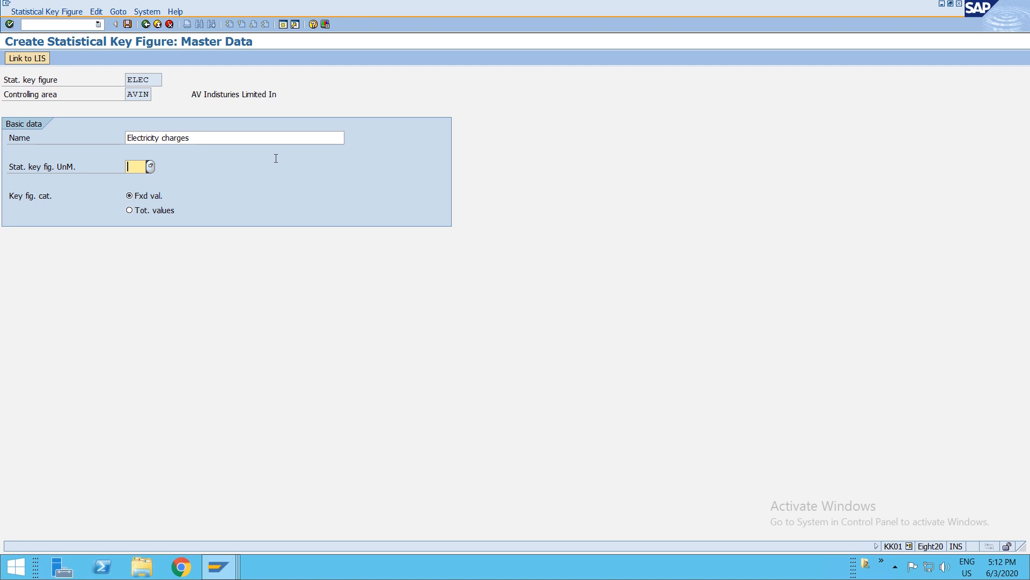
pyautogui.write('A')
pyautogui.click(150, 213)
pyautogui.hotkey('ctrl', 's')
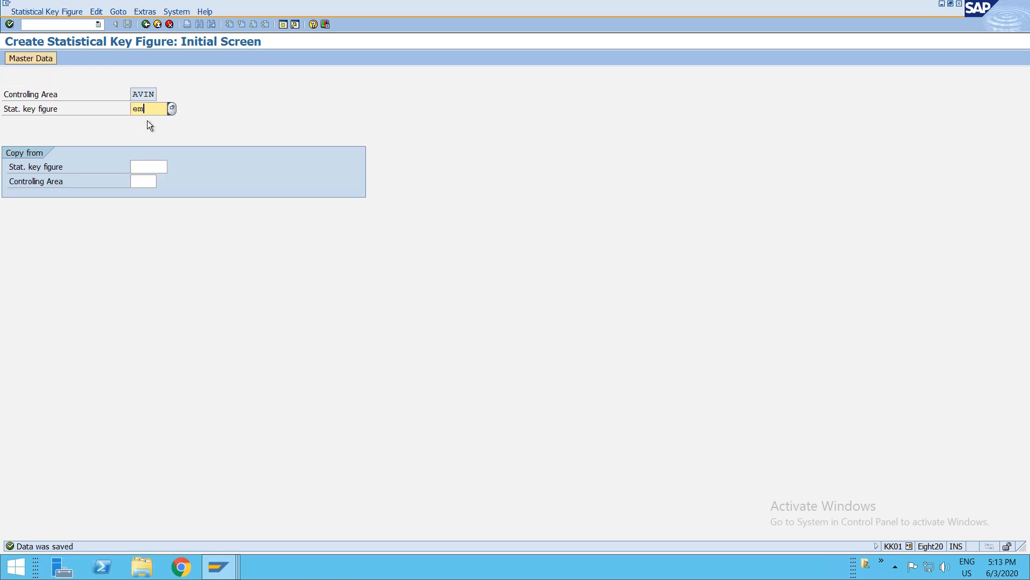
# - Create statistical key figure EMPL named Employees with unit EA and save it
pyautogui.press('Return')
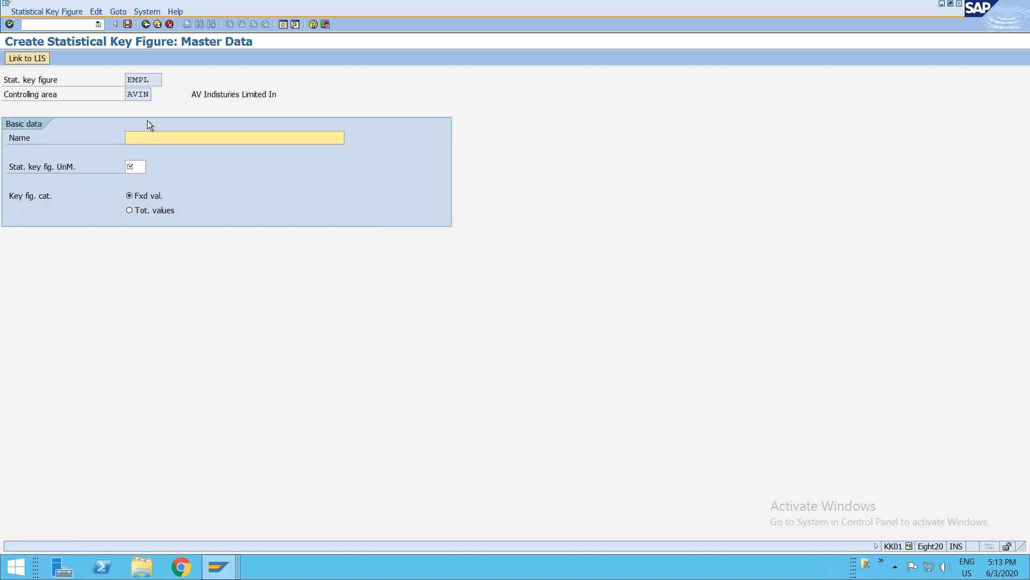
pyautogui.write('Employees')
pyautogui.press('Tab')
pyautogui.write('EA')
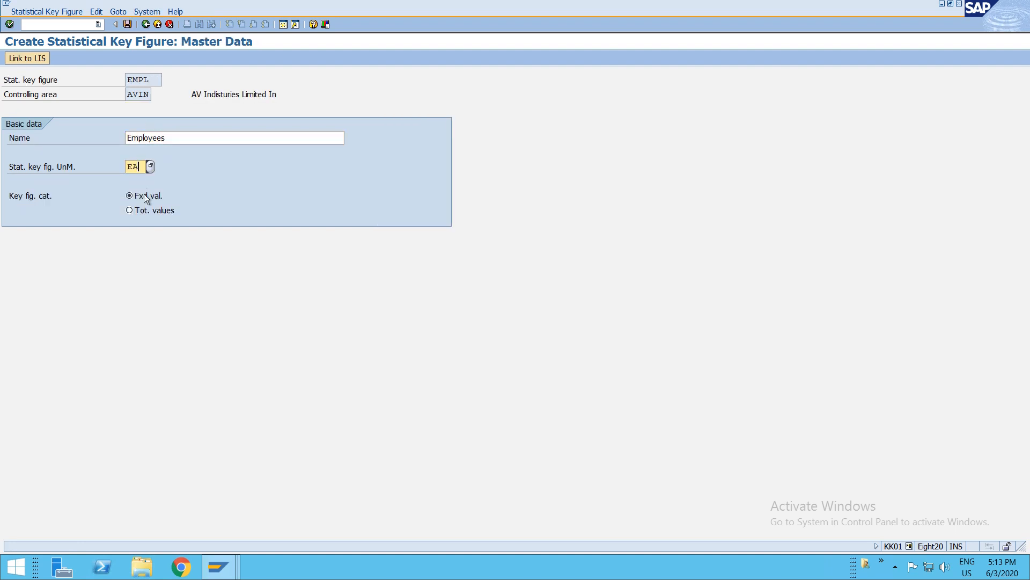
pyautogui.click(177, 201)
pyautogui.hotkey('ctrl', 's')
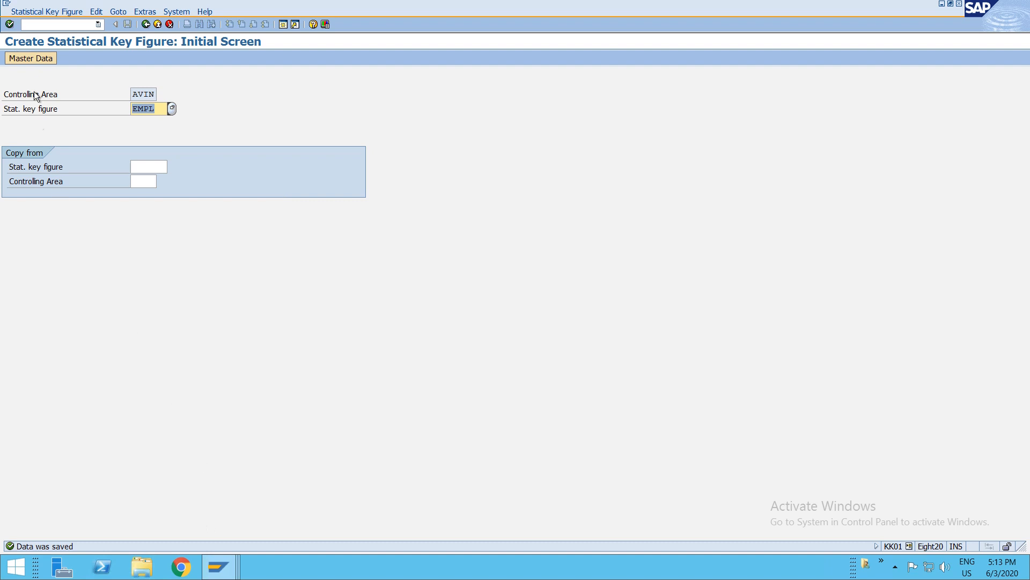
# - Open the SAP Reference IMG through transaction SPRO
pyautogui.click(38, 24)
pyautogui.write('/nspro')
pyautogui.press('Return')
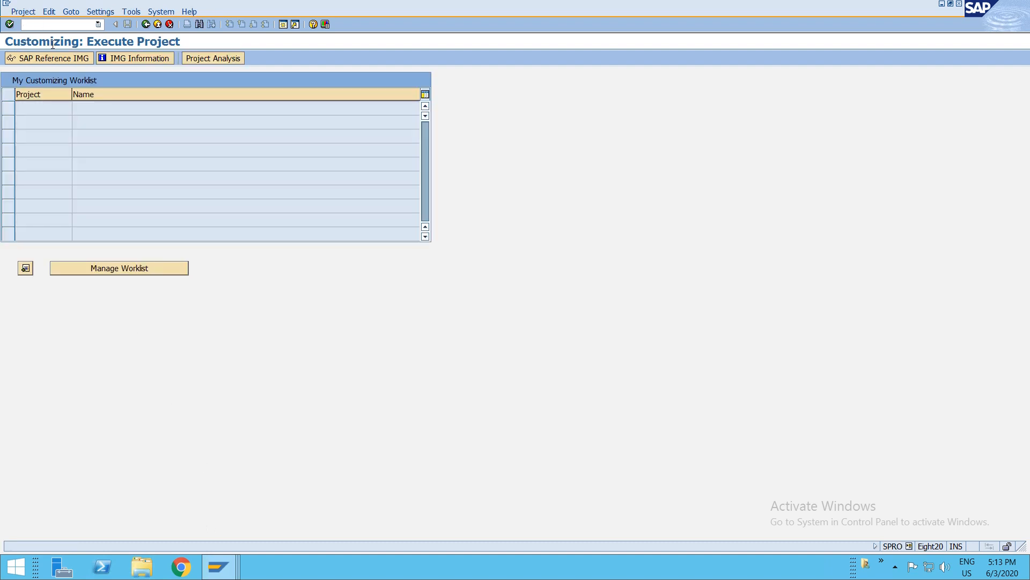
pyautogui.click(75, 62)
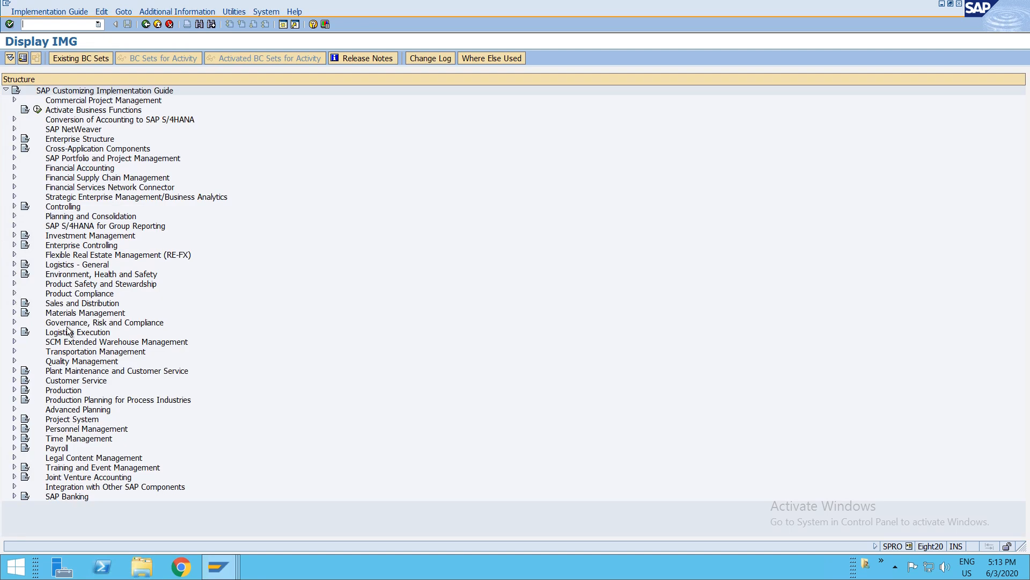
# - Expand Controlling, Cost Center Accounting, Actual Postings, Period-End Closing and Assessment in the IMG tree
pyautogui.click(60, 208)
pyautogui.press('Right')
pyautogui.press('Down')
pyautogui.press('Down')
pyautogui.press('Down')
pyautogui.press('Right')
pyautogui.press('Down')
pyautogui.press('Down')
pyautogui.press('Down')
pyautogui.press('Down')
pyautogui.press('Down')
pyautogui.press('Down')
pyautogui.press('Down')
pyautogui.press('Down')
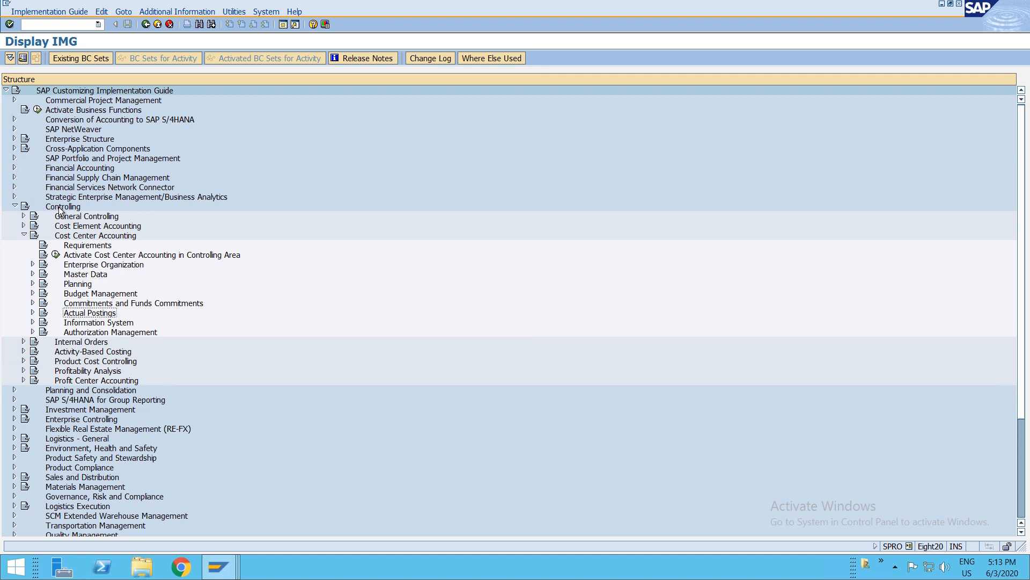
pyautogui.press('Right')
pyautogui.press('Down')
pyautogui.press('Down')
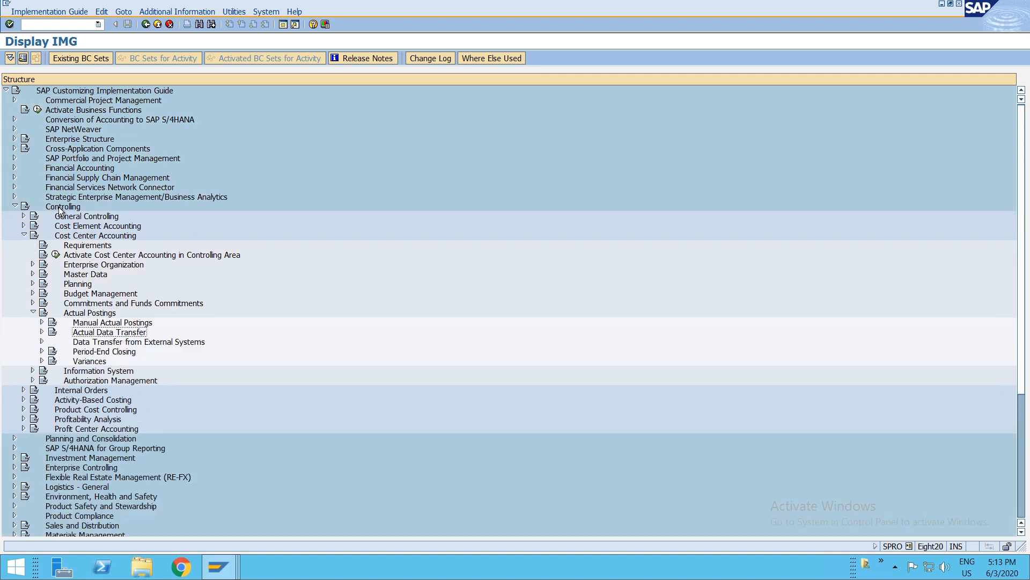
pyautogui.press('Down')
pyautogui.press('Down')
pyautogui.press('Right')
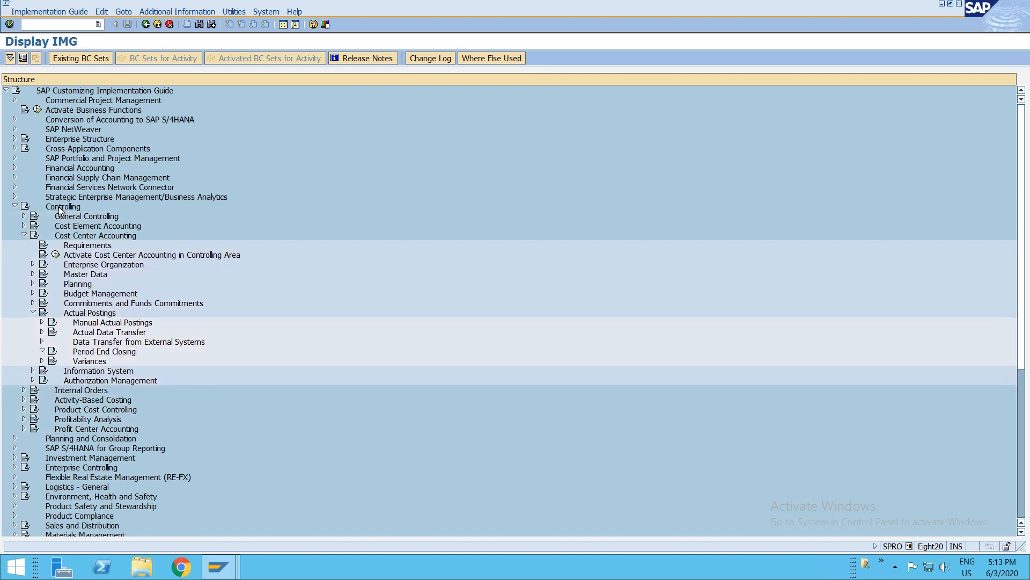
pyautogui.press('Down')
pyautogui.press('Down')
pyautogui.press('Down')
pyautogui.press('Down')
pyautogui.press('Down')
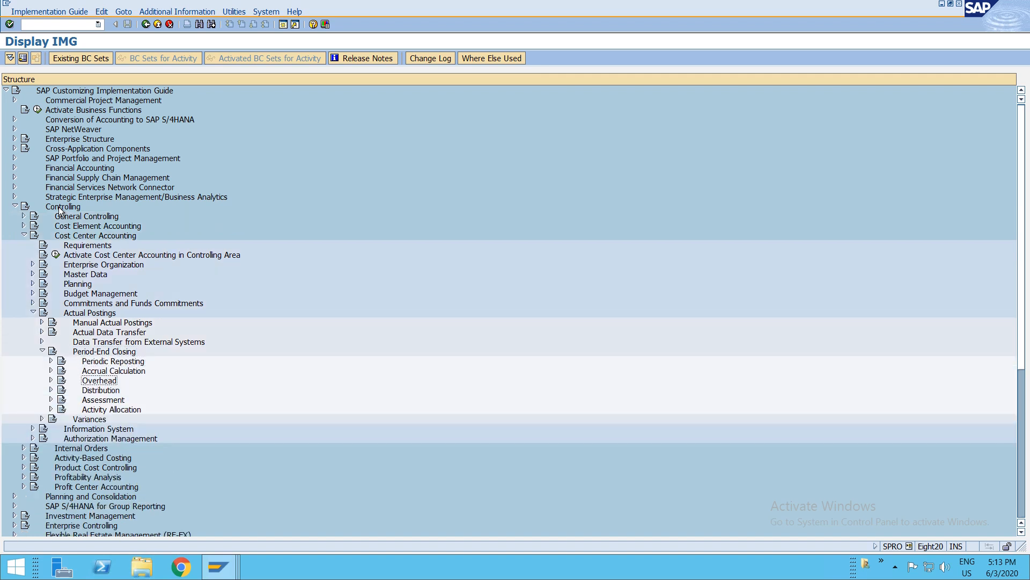
pyautogui.press('Right')
pyautogui.press('Down')
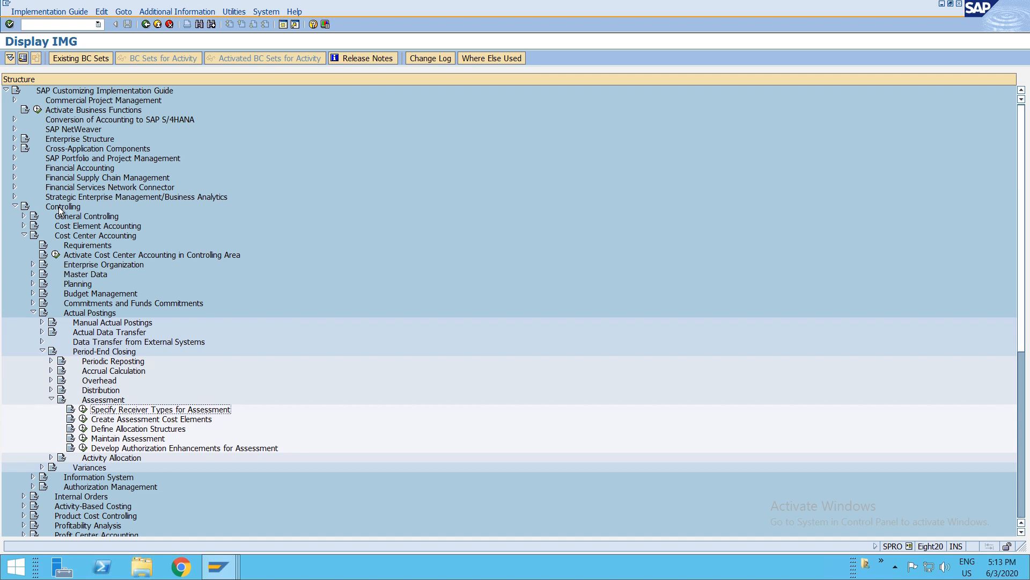
pyautogui.press('Down')
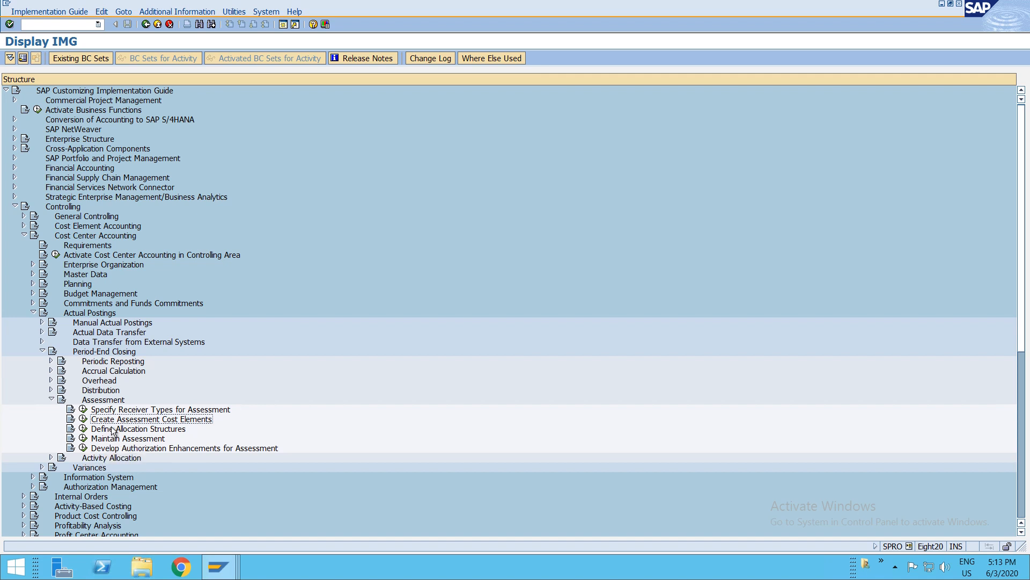
# - Run Maintain Assessment to create actual assessment cycle AVIN2 with start date 01.06.2020
pyautogui.click(83, 438)
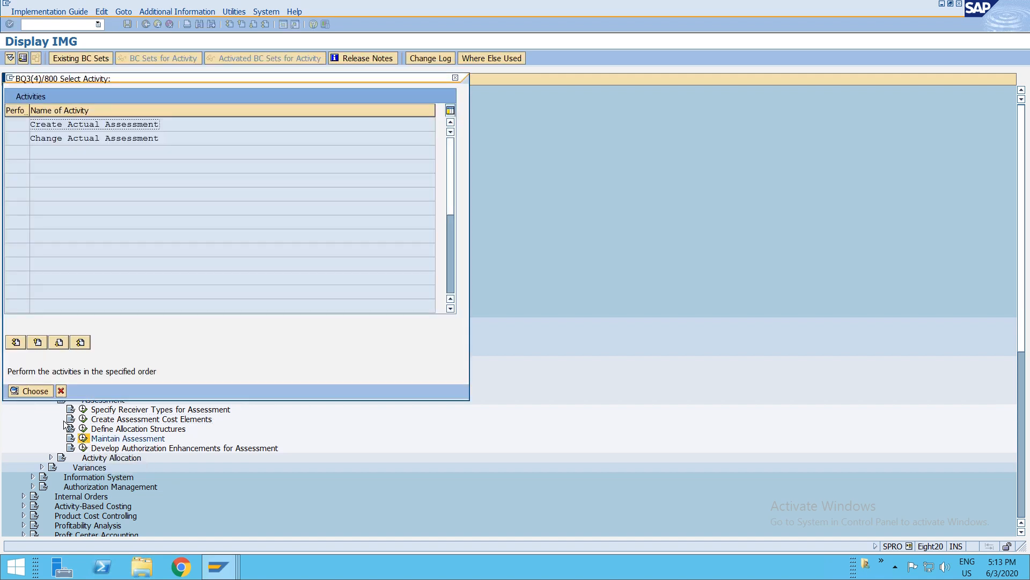
pyautogui.doubleClick(88, 124)
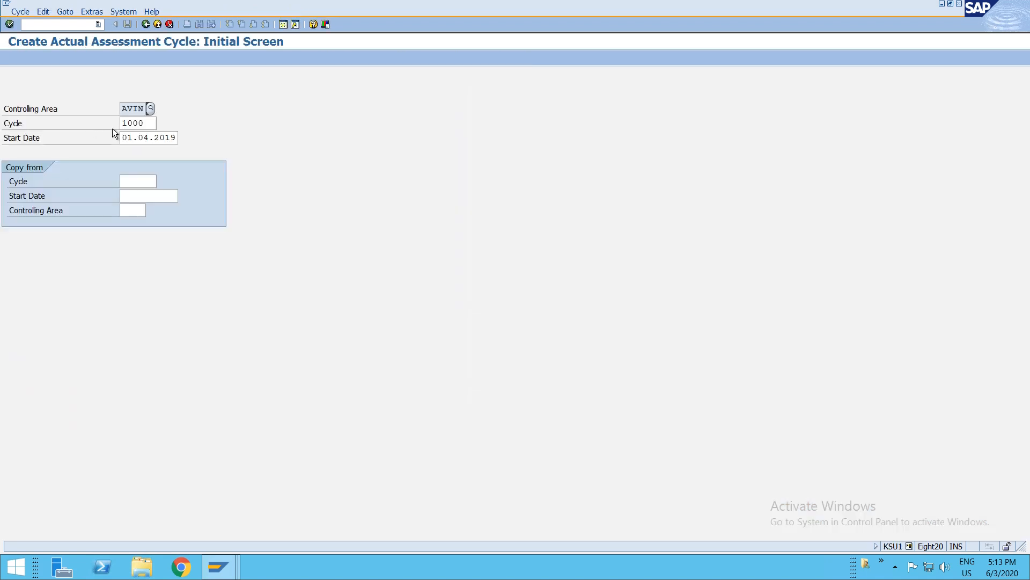
pyautogui.moveTo(153, 125); pyautogui.dragTo(113, 134)
pyautogui.write('AVIN2')
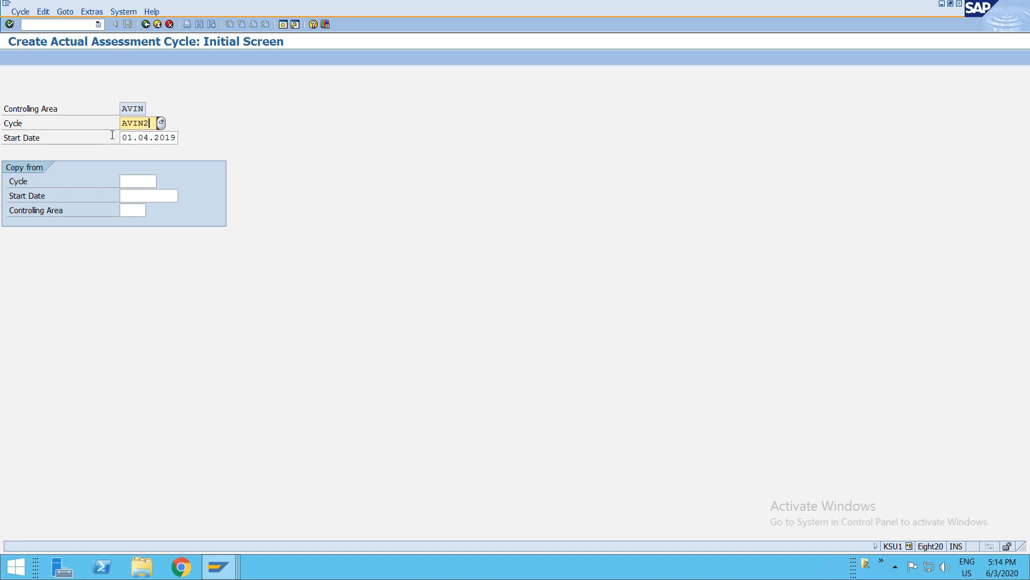
pyautogui.press('Return')
pyautogui.write('01.06.2020')
pyautogui.press('Return')
# - Set the cycle text to Manufaturing Assessment
pyautogui.click(146, 122)
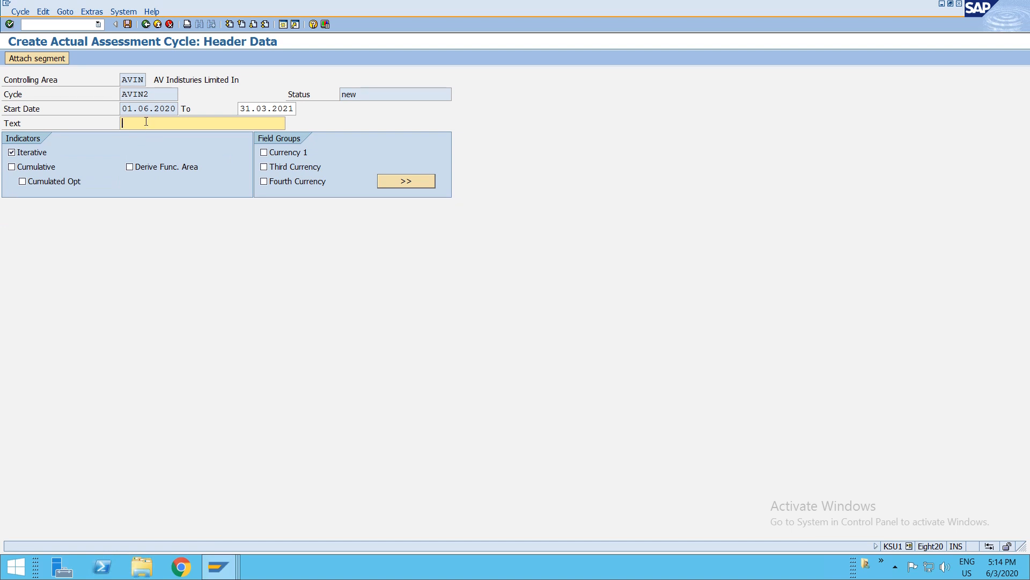
pyautogui.write('Man')
pyautogui.press('Down')
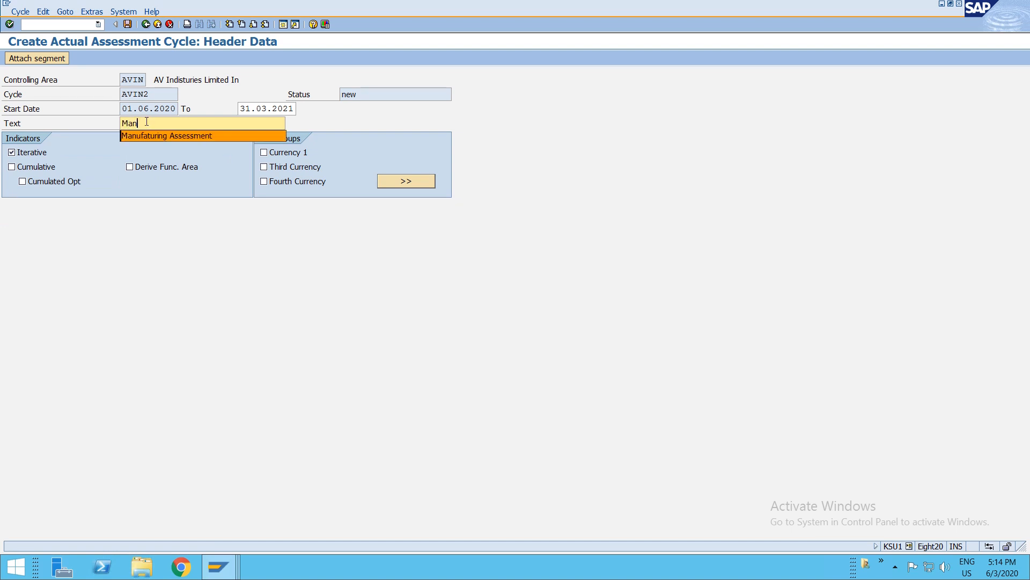
pyautogui.press('Return')
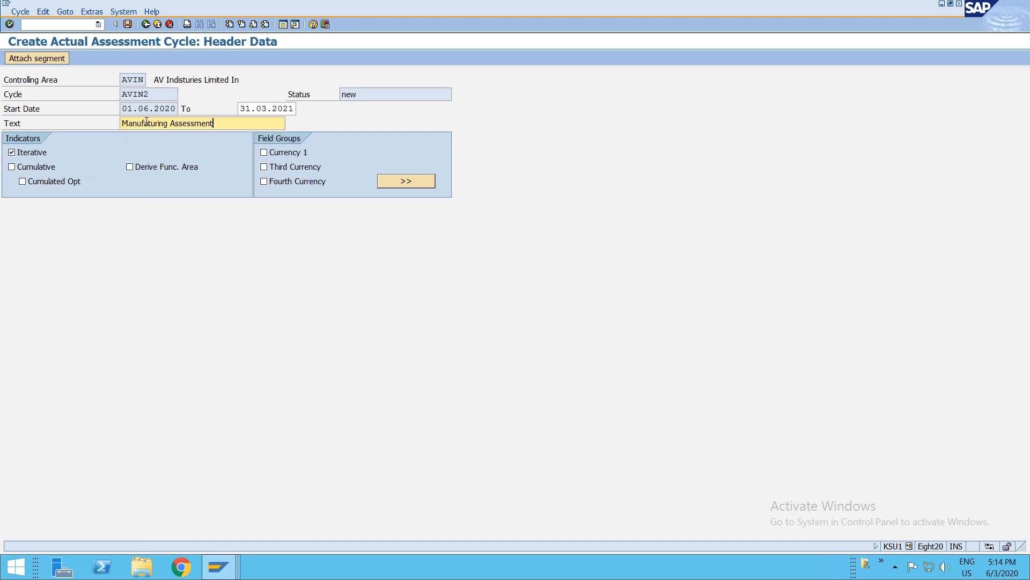
# - Attach segment SEG1 to the cycle with the description Eletricity Charges
pyautogui.click(33, 59)
pyautogui.write('SEG1')
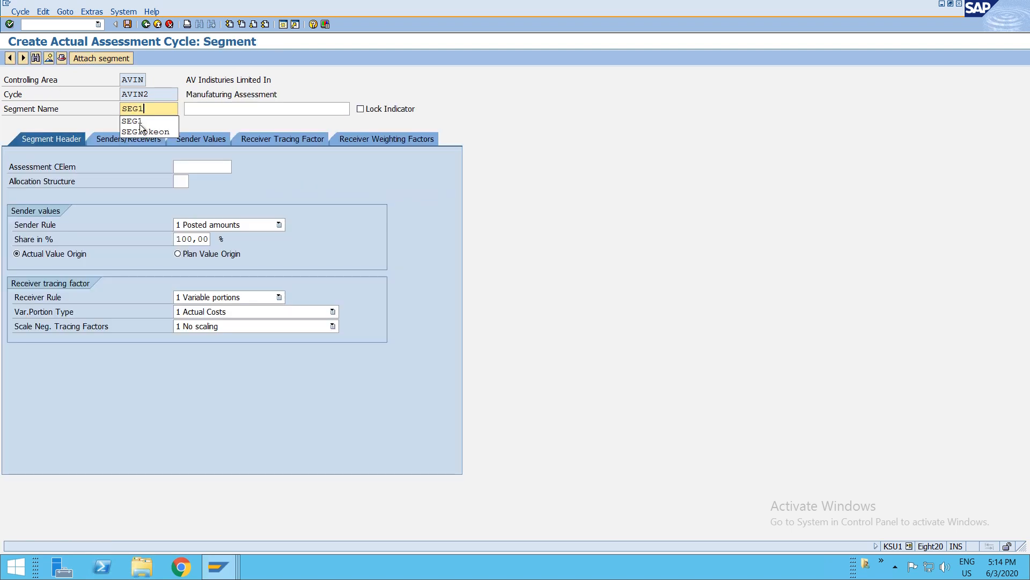
pyautogui.press('Tab')
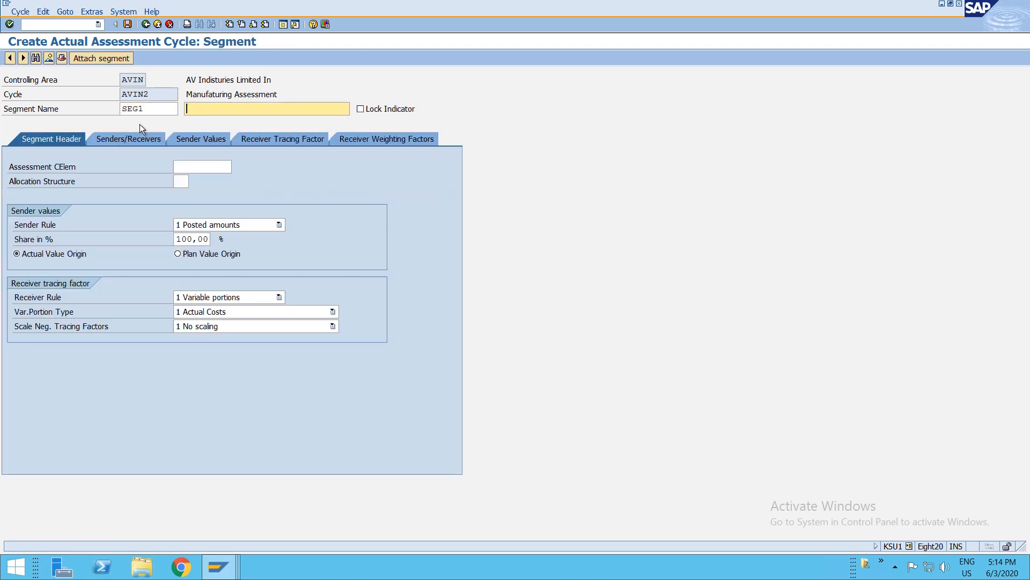
pyautogui.write('Ele')
pyautogui.press('Down')
pyautogui.press('Return')
# - Set the segment header's assessment cost element to S010 and variable portion type to 5 Actual Statistical Key Figures
pyautogui.click(192, 172)
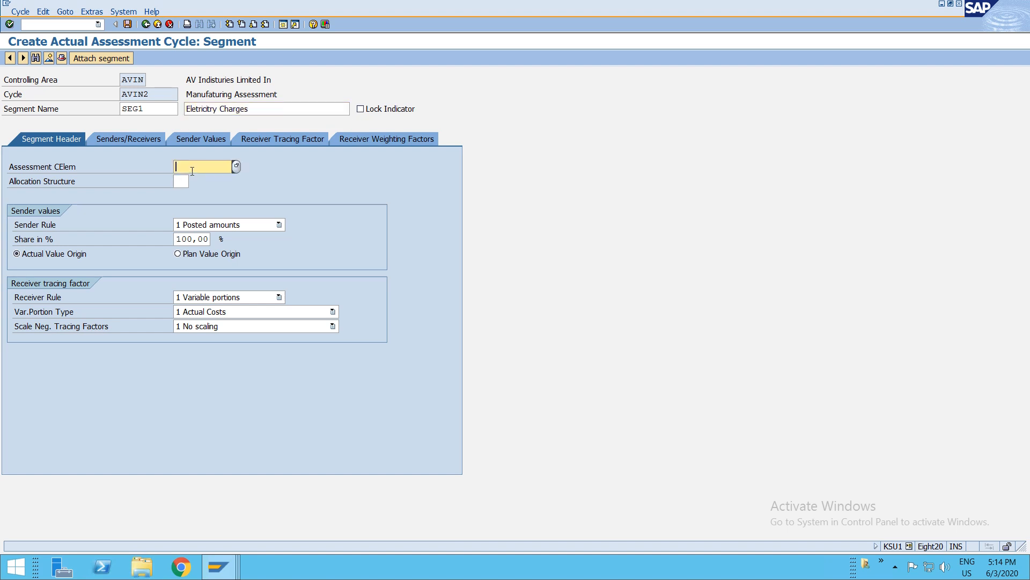
pyautogui.press('F4')
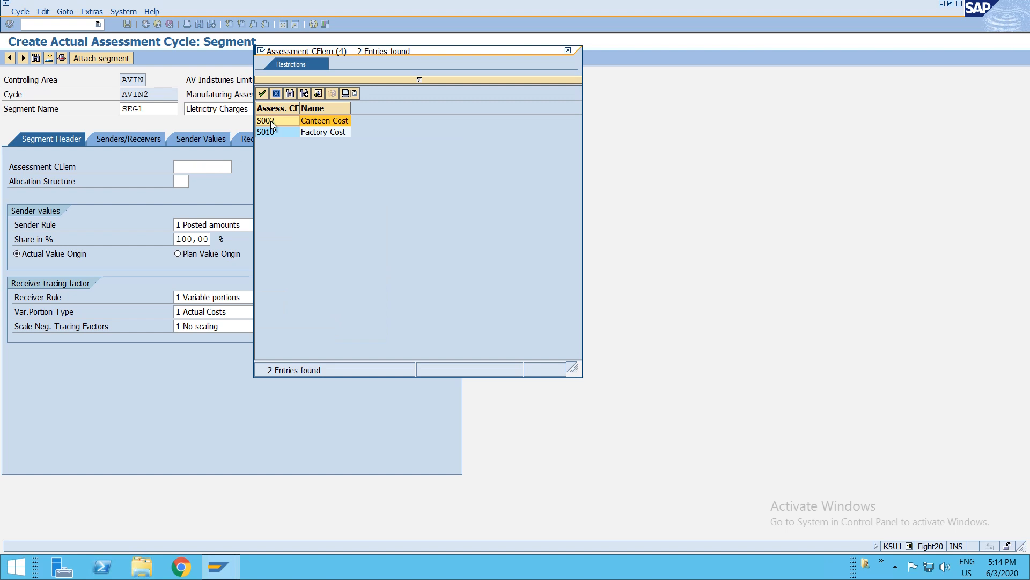
pyautogui.moveTo(366, 52); pyautogui.dragTo(434, 45)
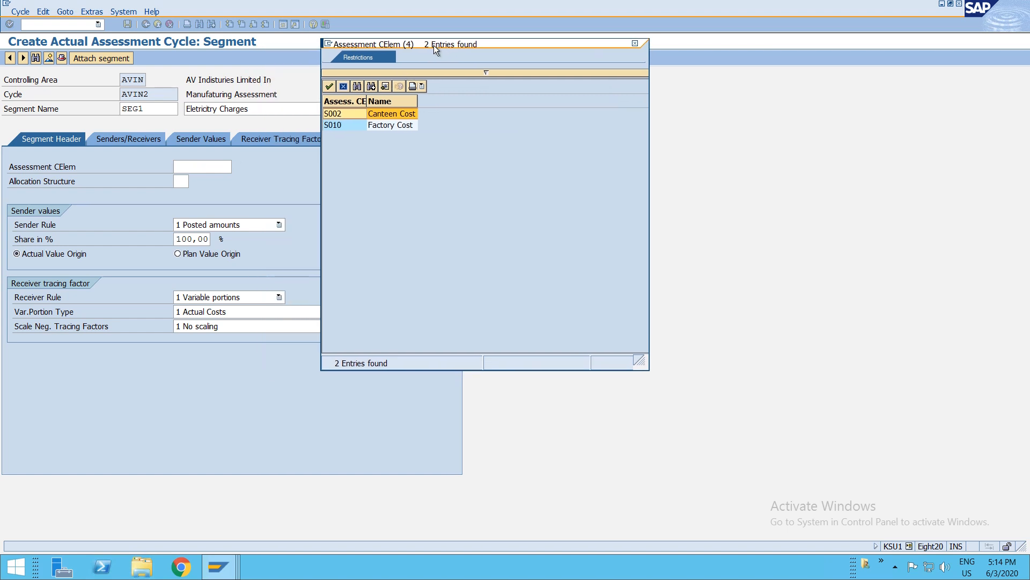
pyautogui.doubleClick(347, 115)
pyautogui.press('BackSpace')
pyautogui.press('F4')
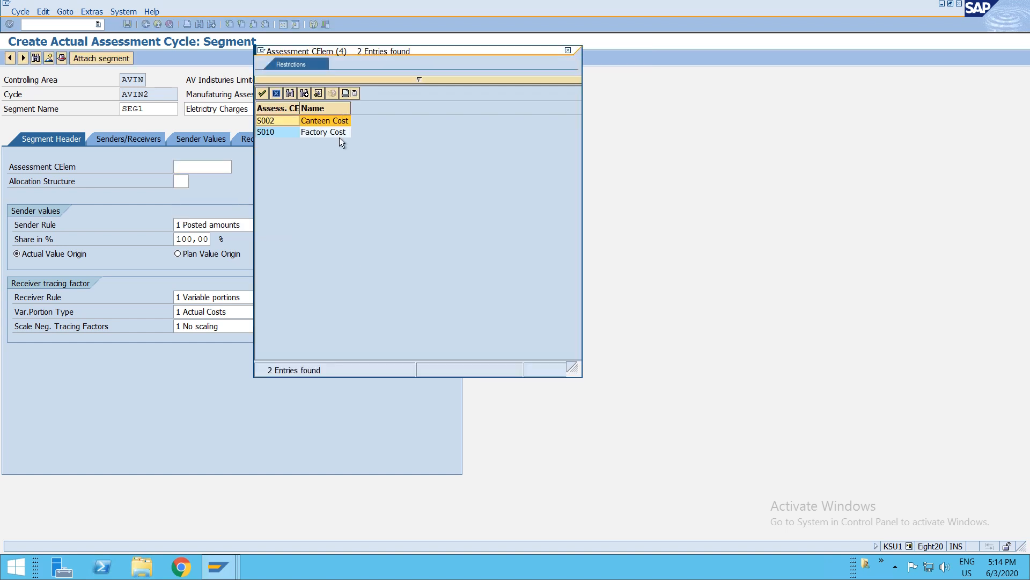
pyautogui.doubleClick(268, 133)
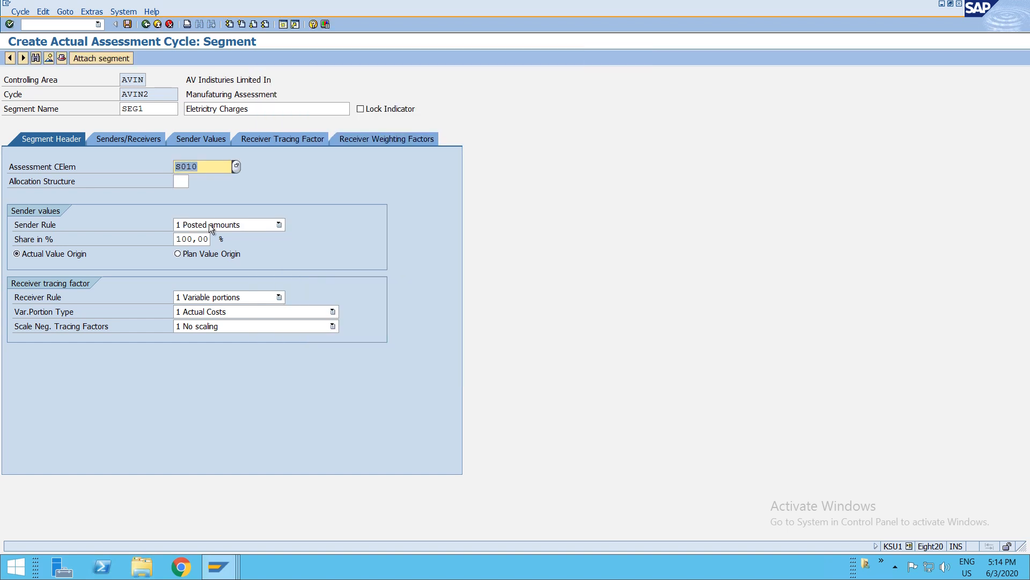
pyautogui.click(234, 315)
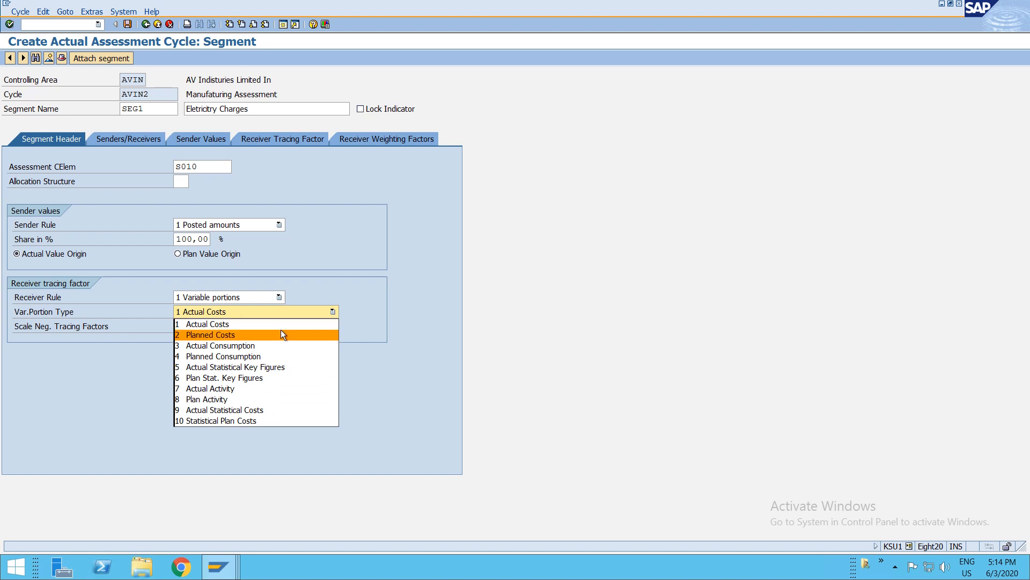
pyautogui.click(261, 367)
# - Set the sender cost center to F001 and the sender cost element to P037
pyautogui.click(131, 141)
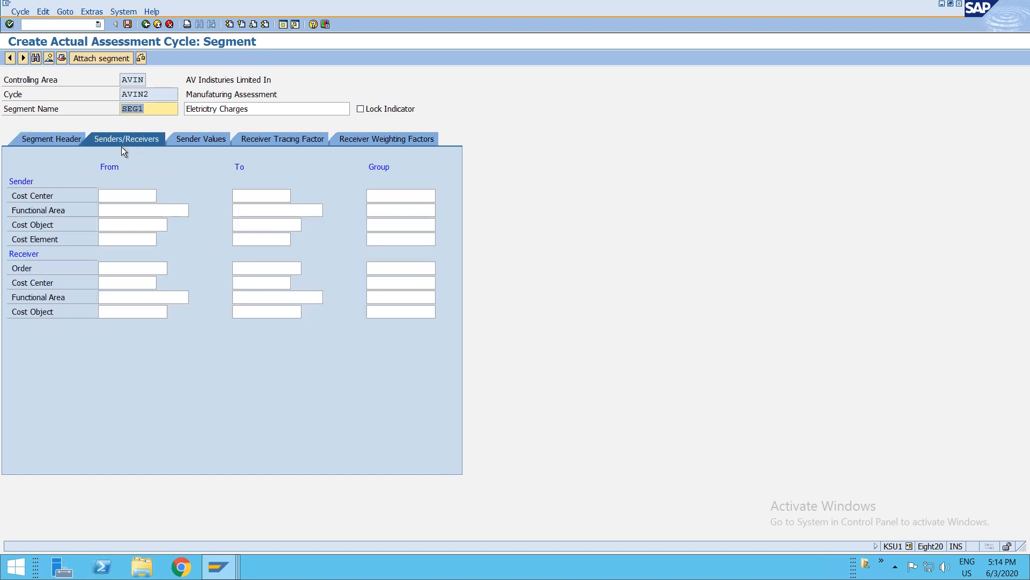
pyautogui.click(108, 197)
pyautogui.press('F4')
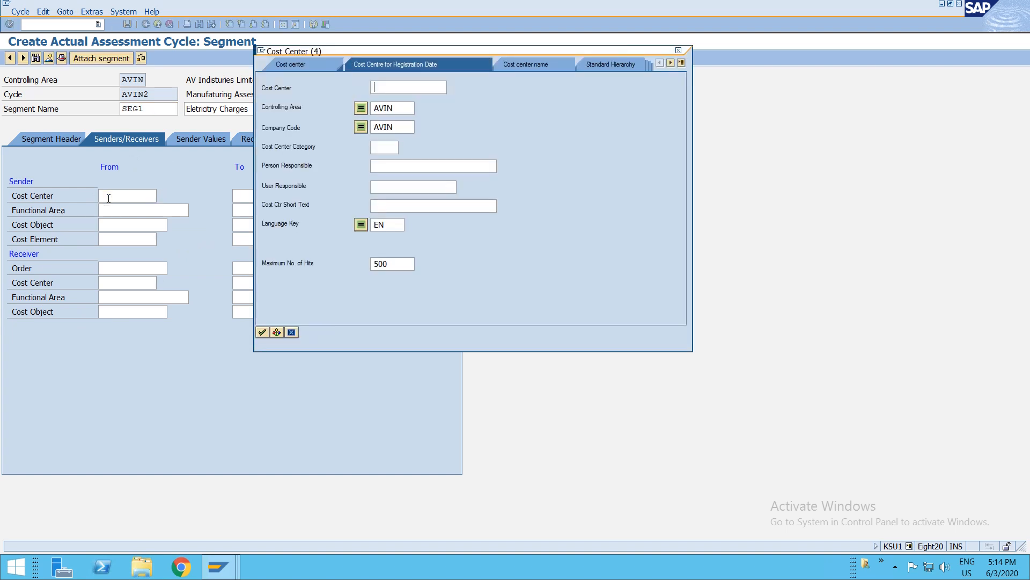
pyautogui.press('Return')
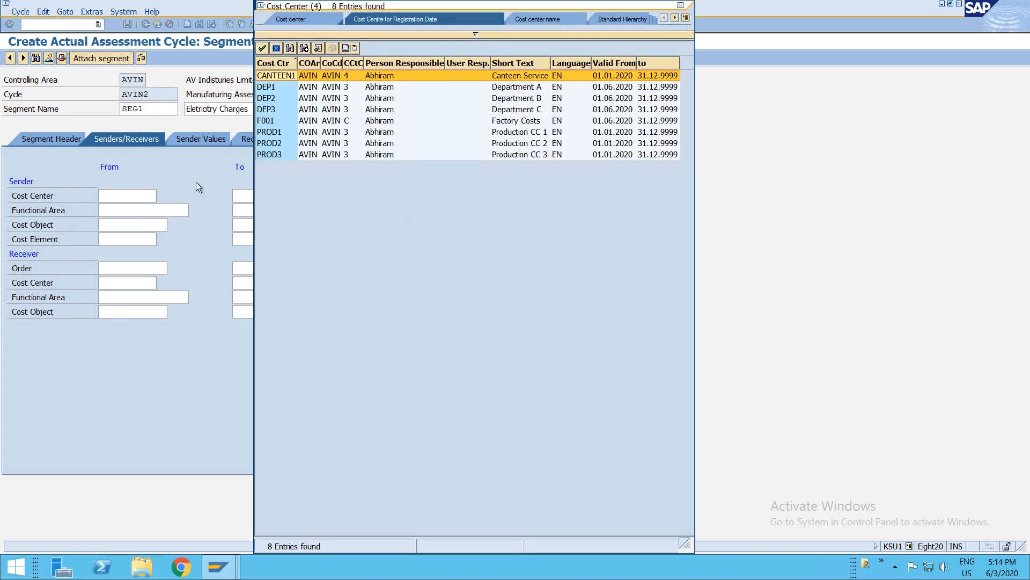
pyautogui.doubleClick(271, 121)
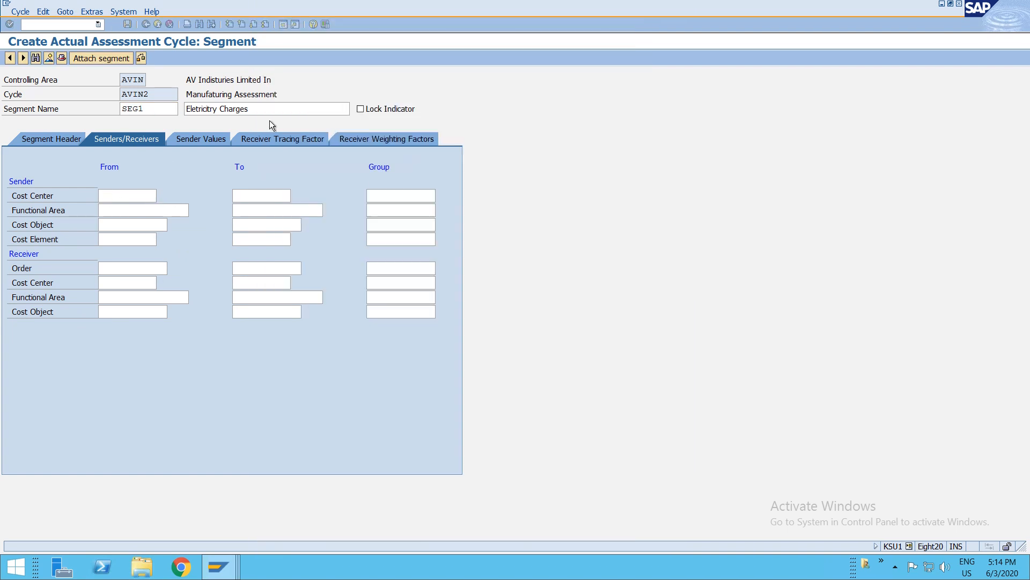
pyautogui.click(108, 238)
pyautogui.press('F4')
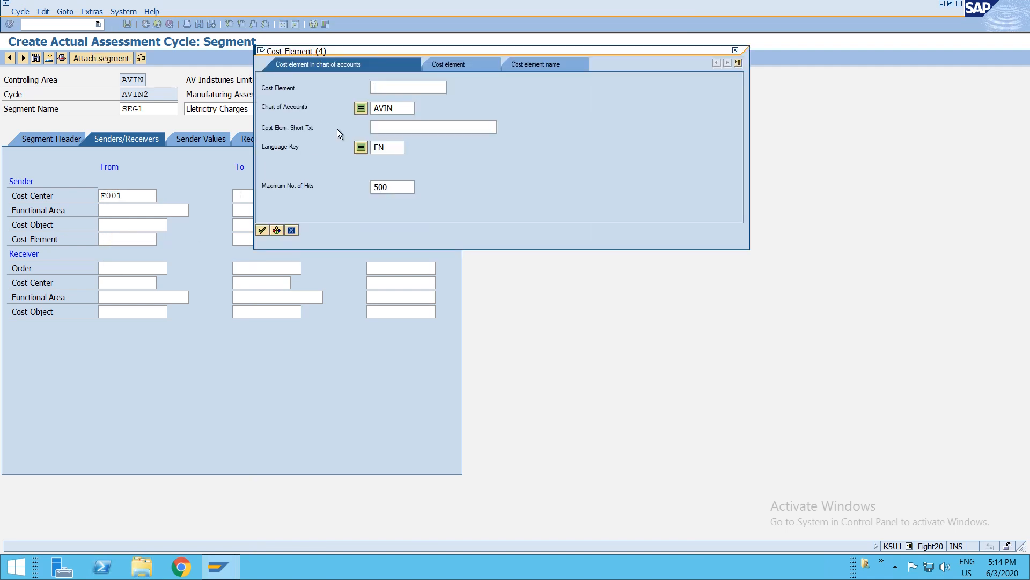
pyautogui.press('Return')
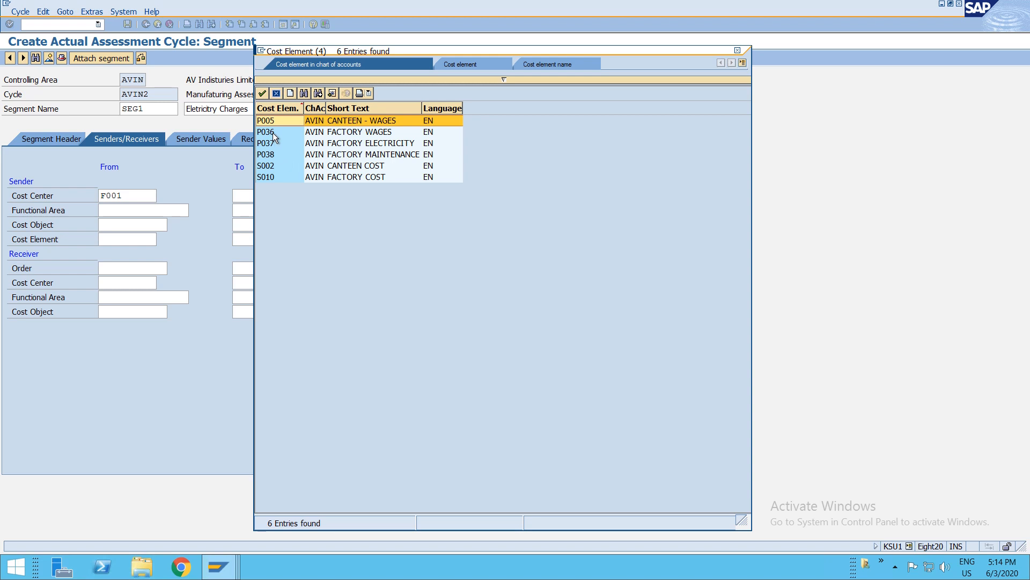
pyautogui.click(363, 143)
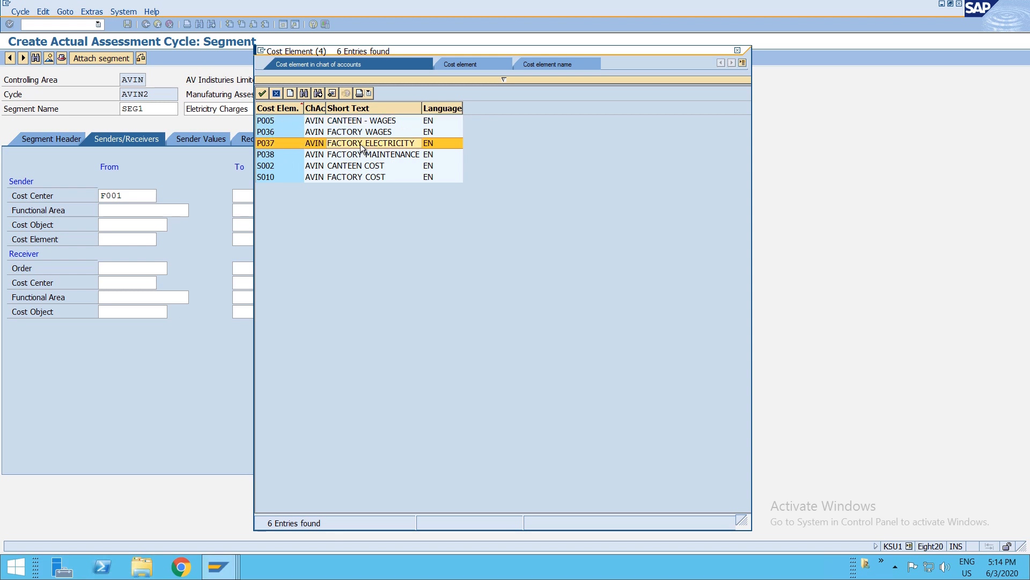
pyautogui.doubleClick(272, 143)
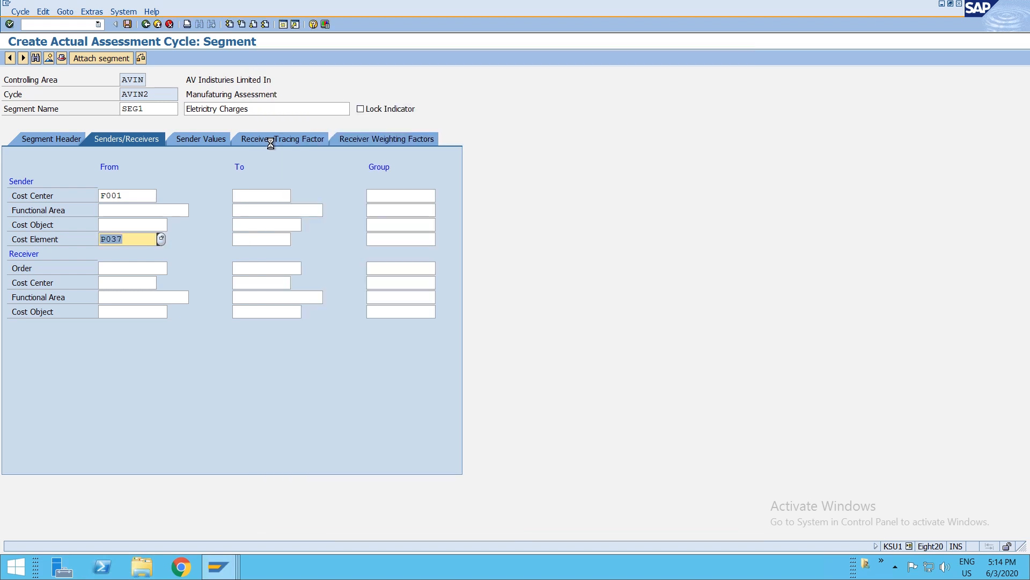
# - Set the receiver cost center range from DEP1 to DE
pyautogui.click(116, 268)
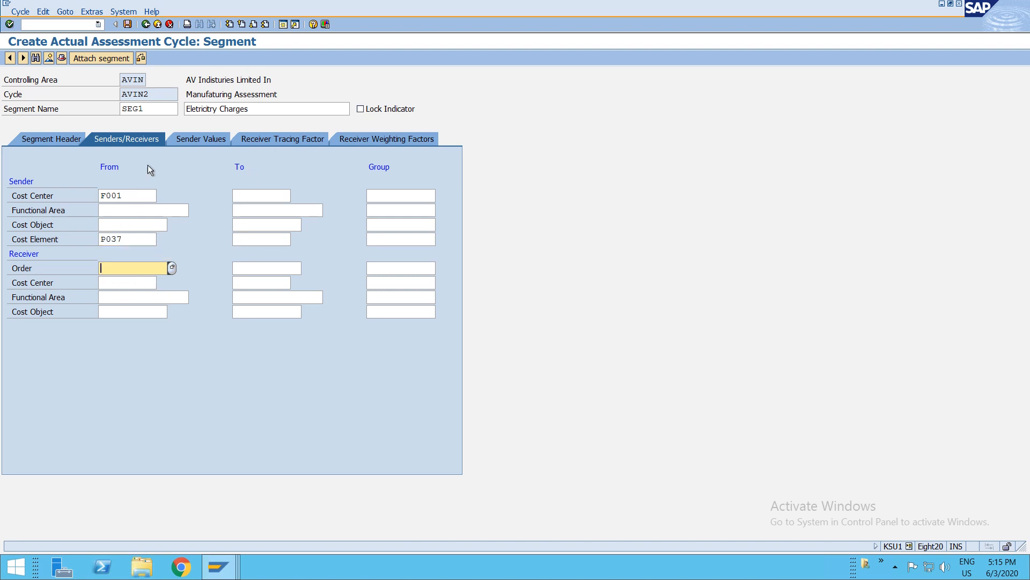
pyautogui.click(127, 283)
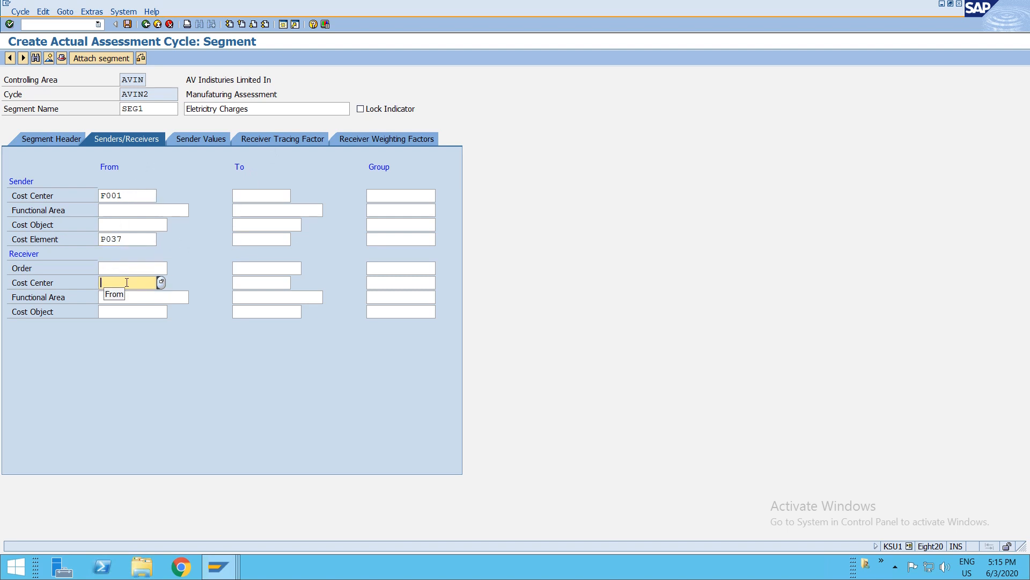
pyautogui.press('F4')
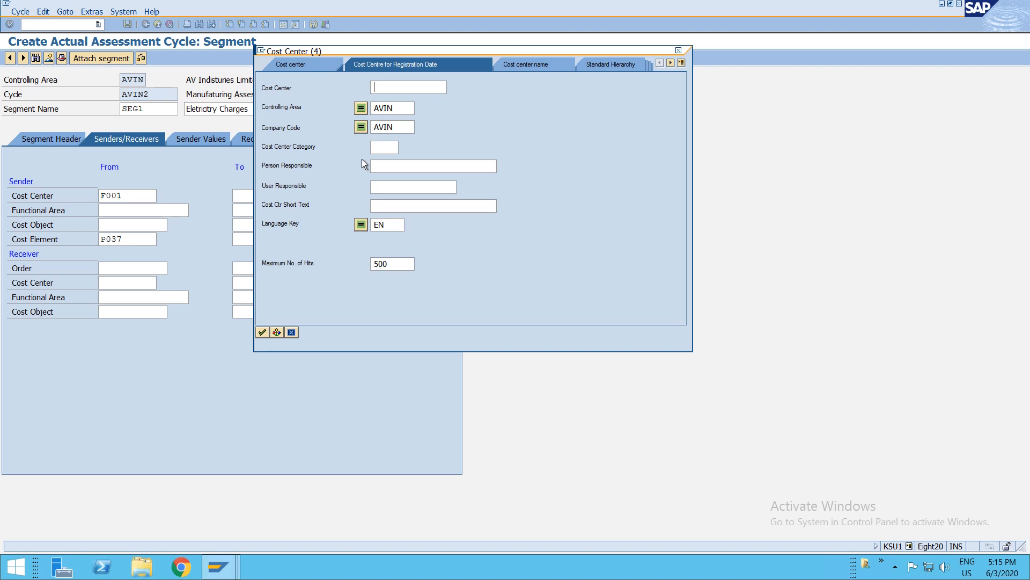
pyautogui.press('Return')
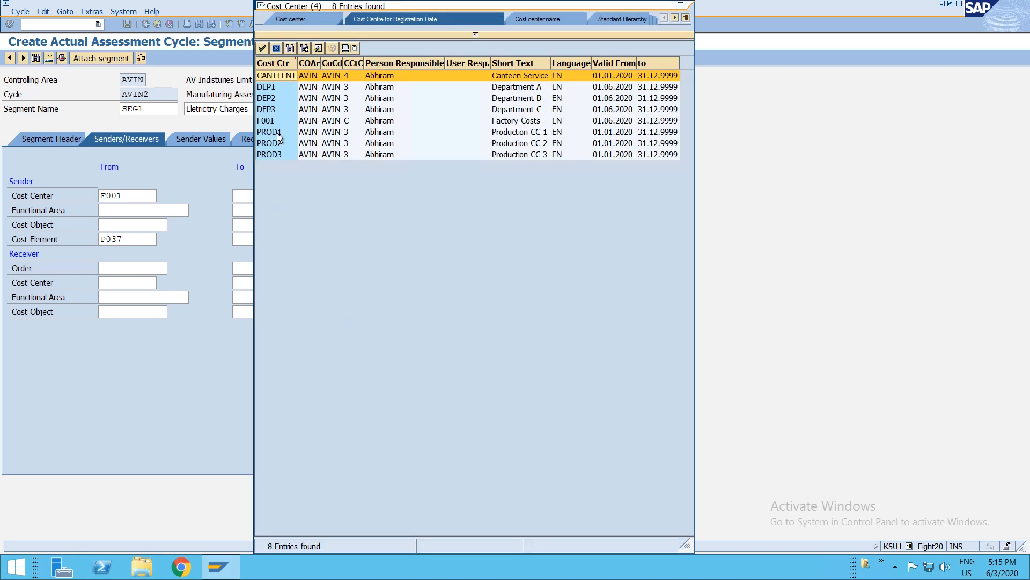
pyautogui.doubleClick(276, 87)
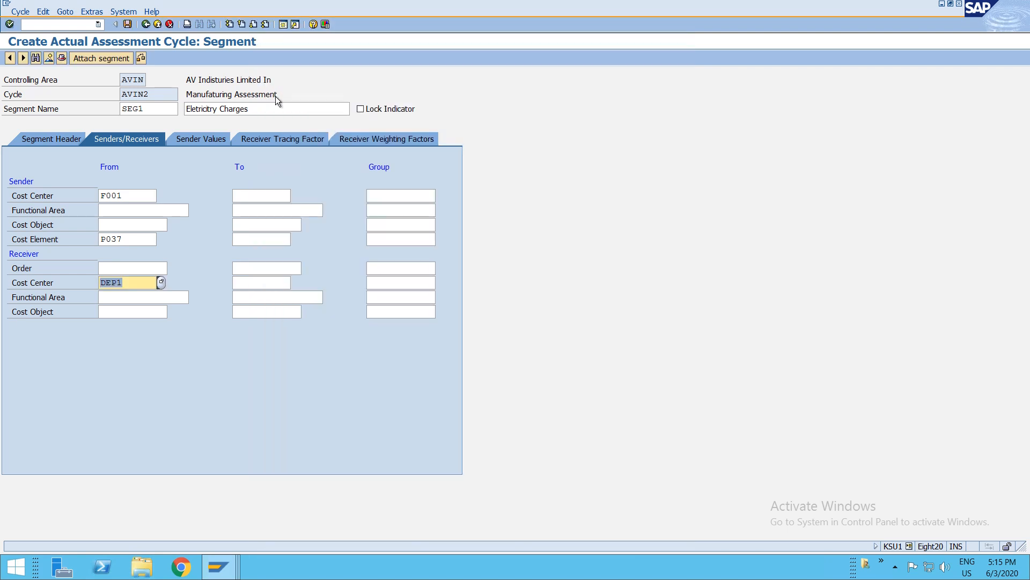
pyautogui.click(278, 281)
pyautogui.write('DEP3')
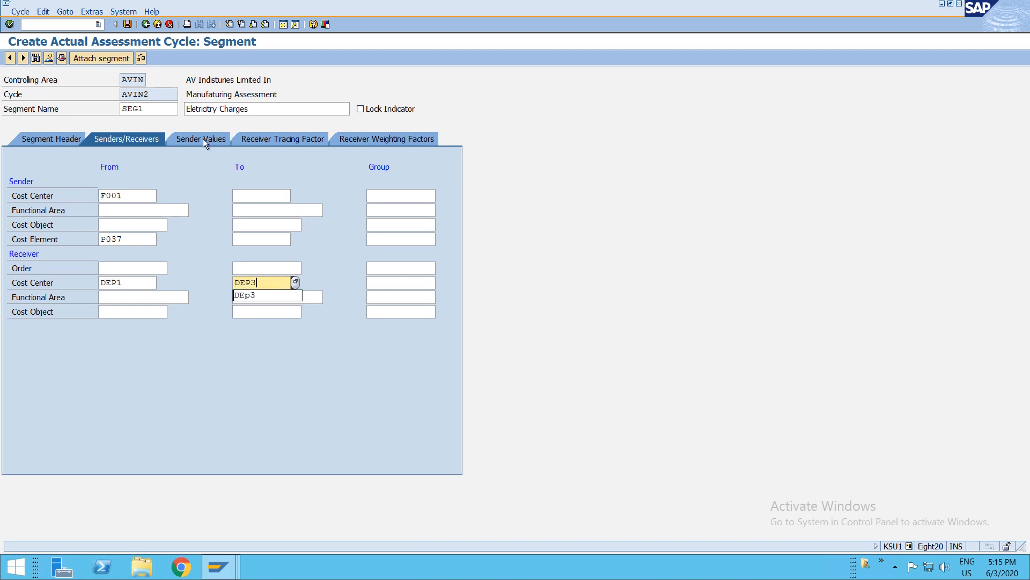
# - Set the receiver tracing statistical key figure to ELEC, restricting the search to controlling area AVIN
pyautogui.click(202, 139)
pyautogui.click(194, 139)
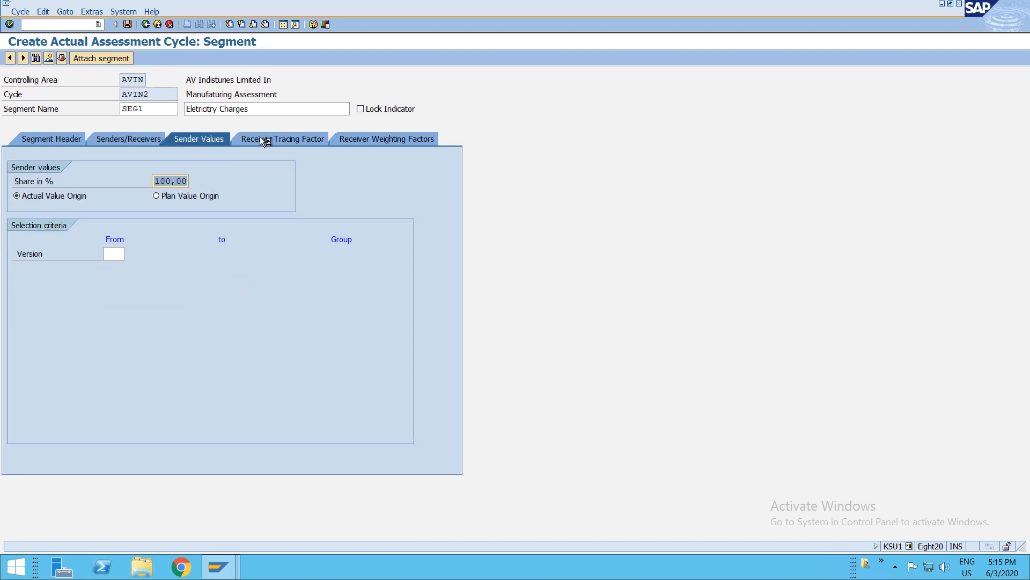
pyautogui.click(259, 137)
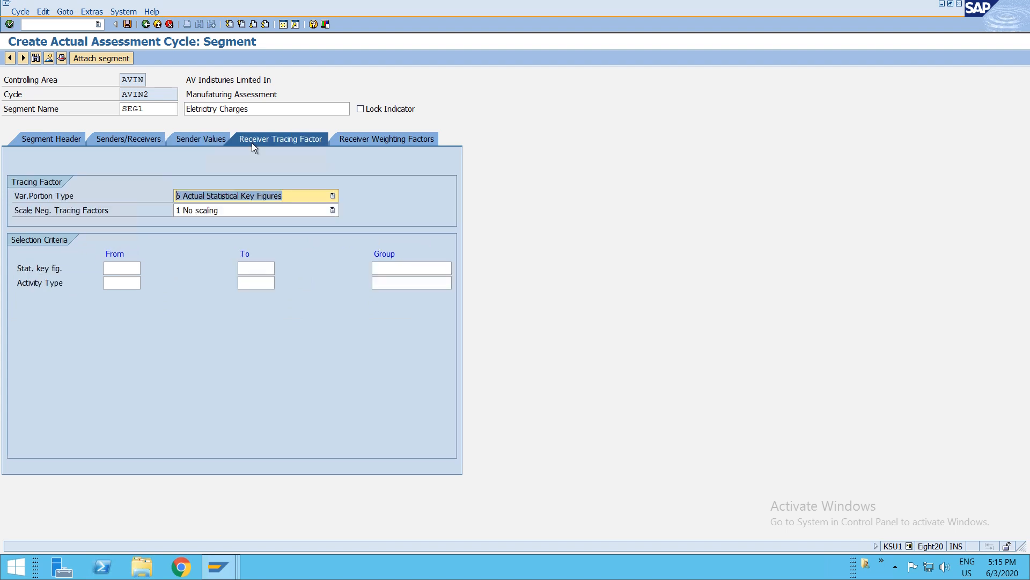
pyautogui.click(114, 268)
pyautogui.press('F4')
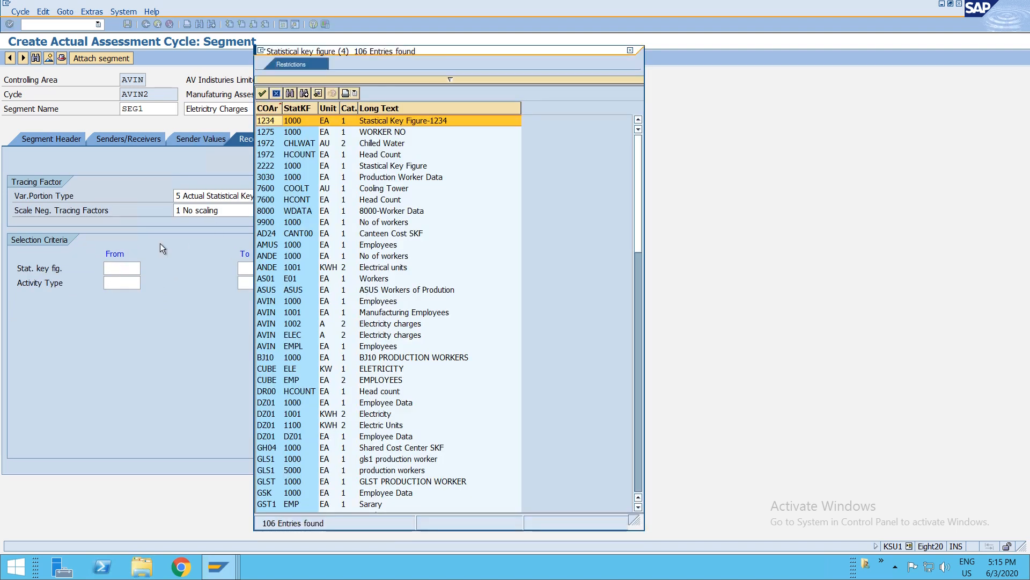
pyautogui.click(408, 79)
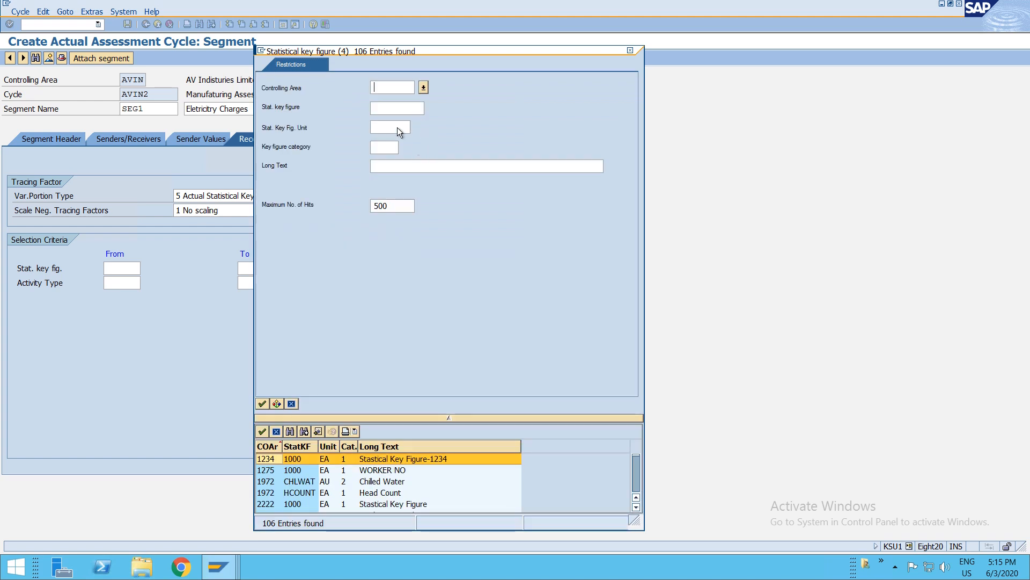
pyautogui.write('AVIN')
pyautogui.press('Return')
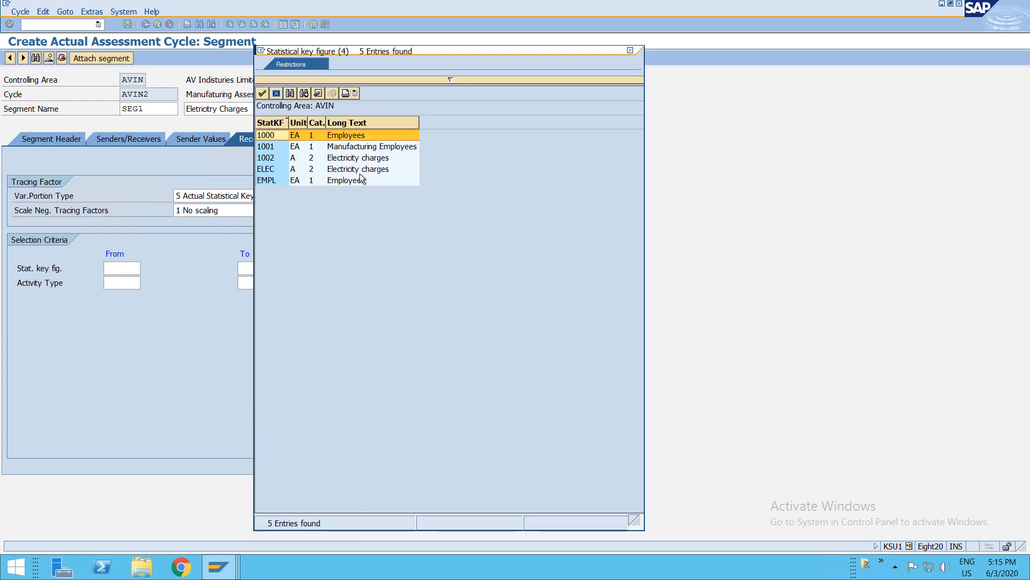
pyautogui.doubleClick(272, 169)
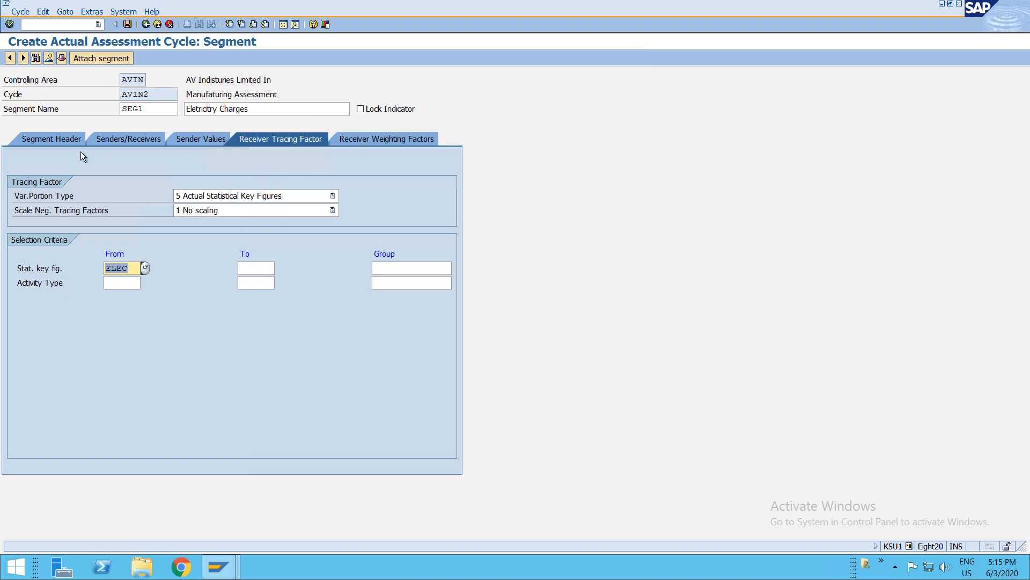
# - Attach segment SEG2 to the cycle with the description wages
pyautogui.click(91, 59)
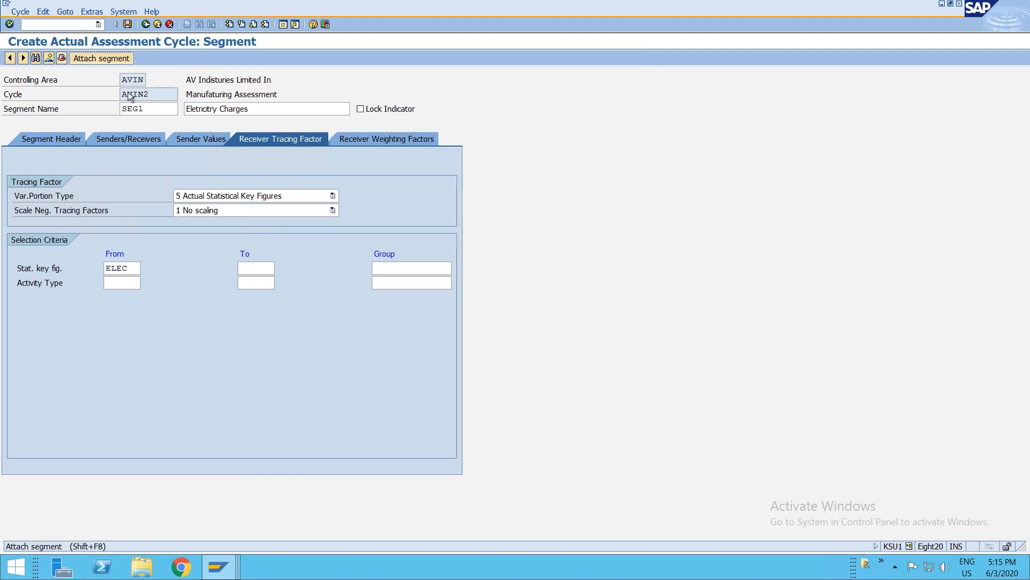
pyautogui.write('SEG2')
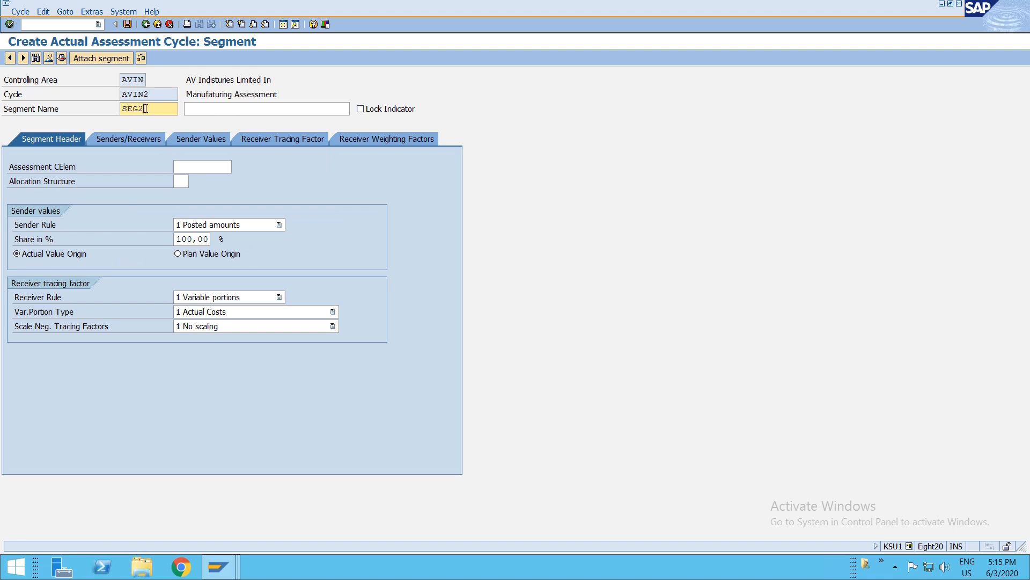
pyautogui.press('Tab')
pyautogui.write('wages')
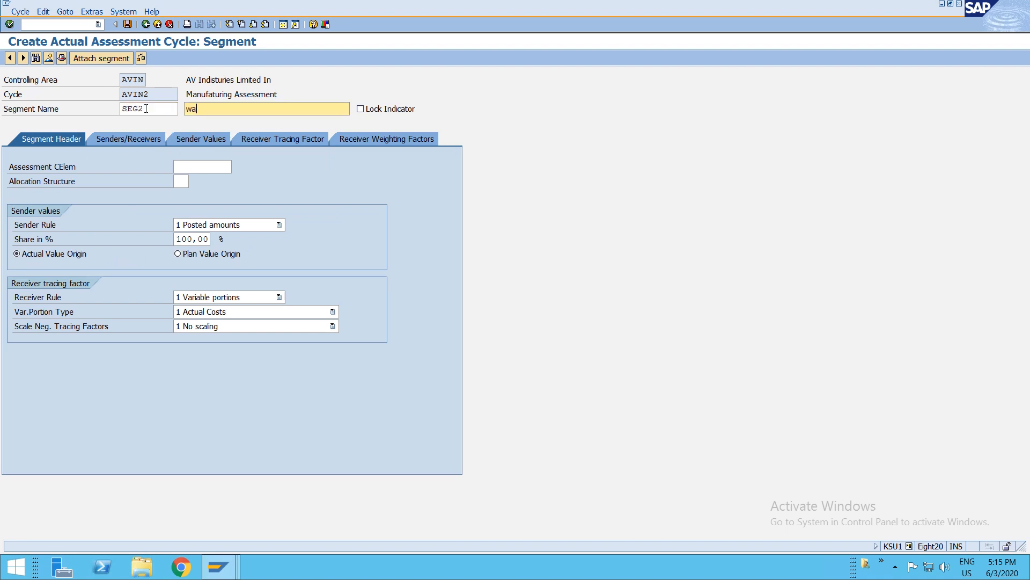
# - Set SEG2's assessment cost element to S010 and variable portion type to 5 Actual Statistical Key Figures
pyautogui.click(203, 166)
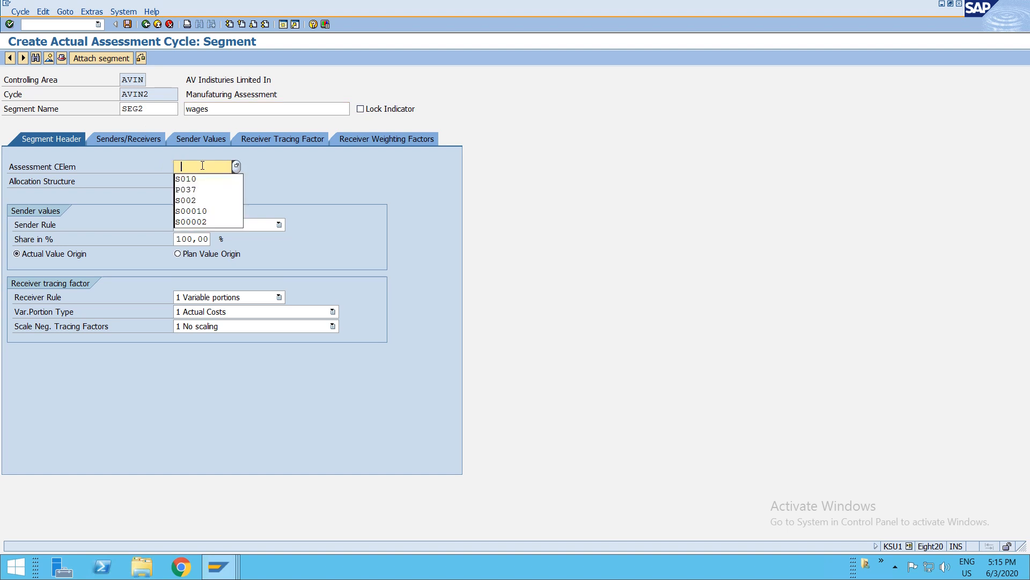
pyautogui.press('Down')
pyautogui.press('Return')
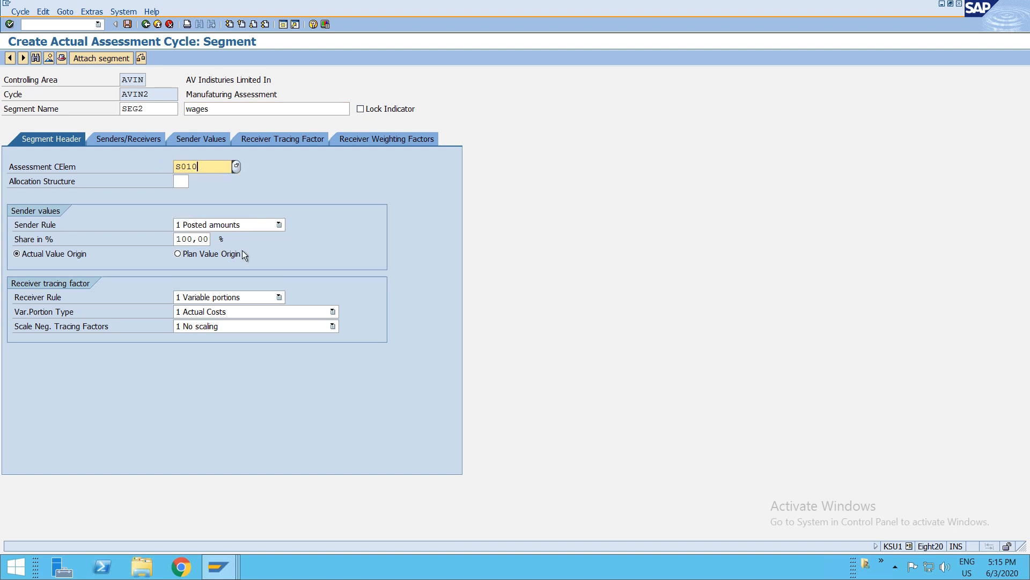
pyautogui.click(240, 310)
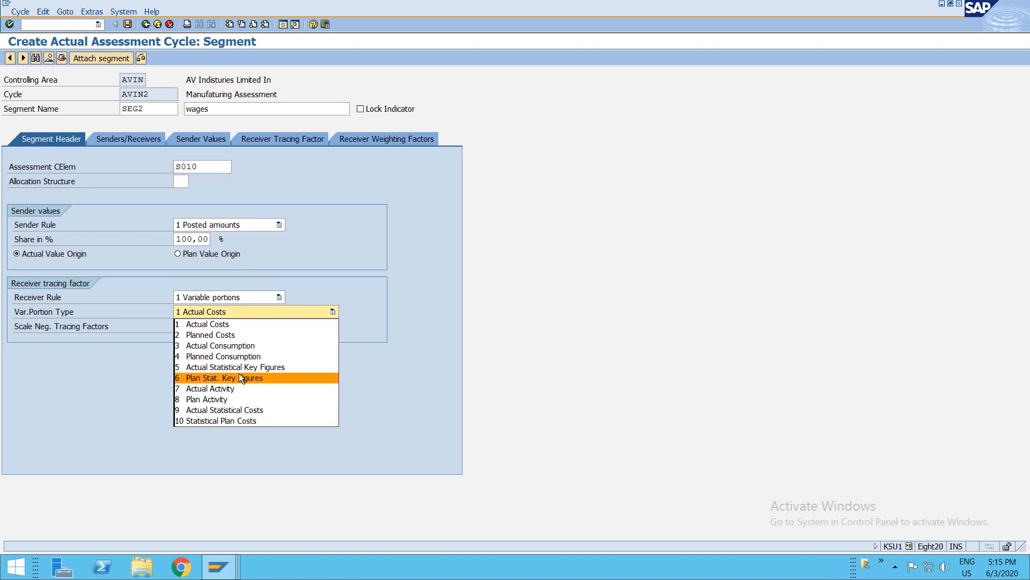
pyautogui.click(234, 368)
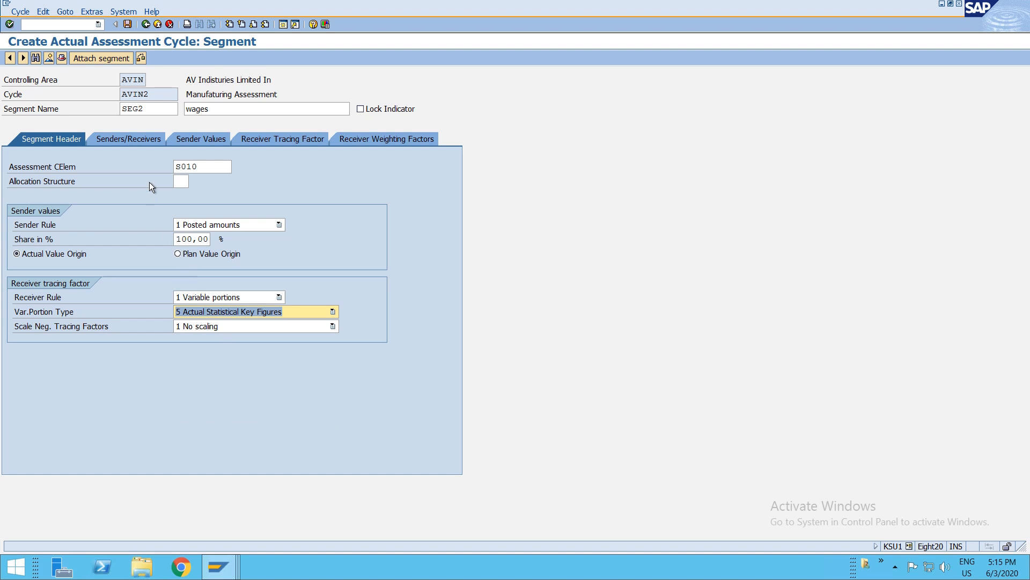
# - Set SEG2's sender cost center to F001, picking it from the cost center search list
pyautogui.click(137, 140)
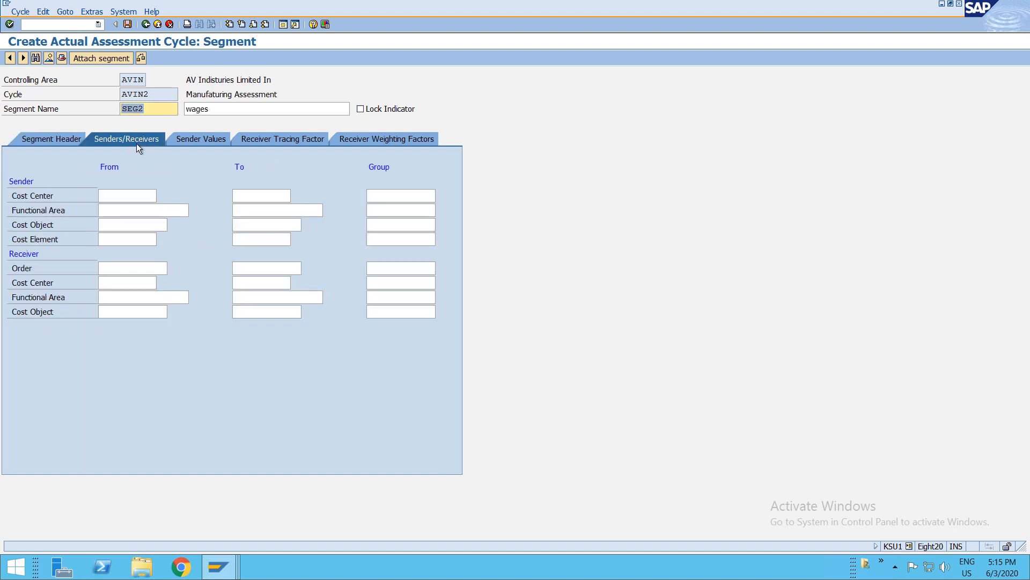
pyautogui.click(128, 196)
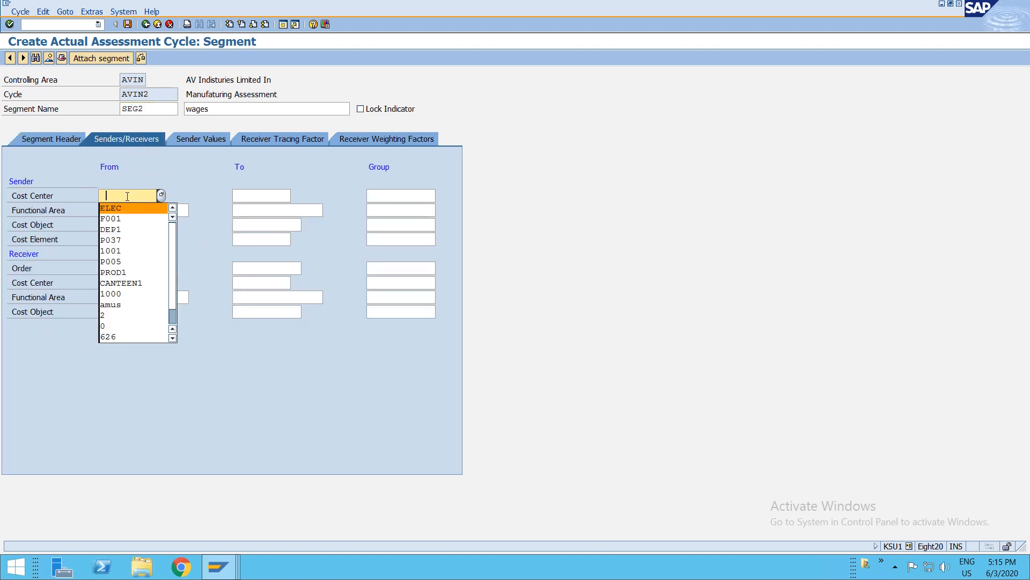
pyautogui.press('F4')
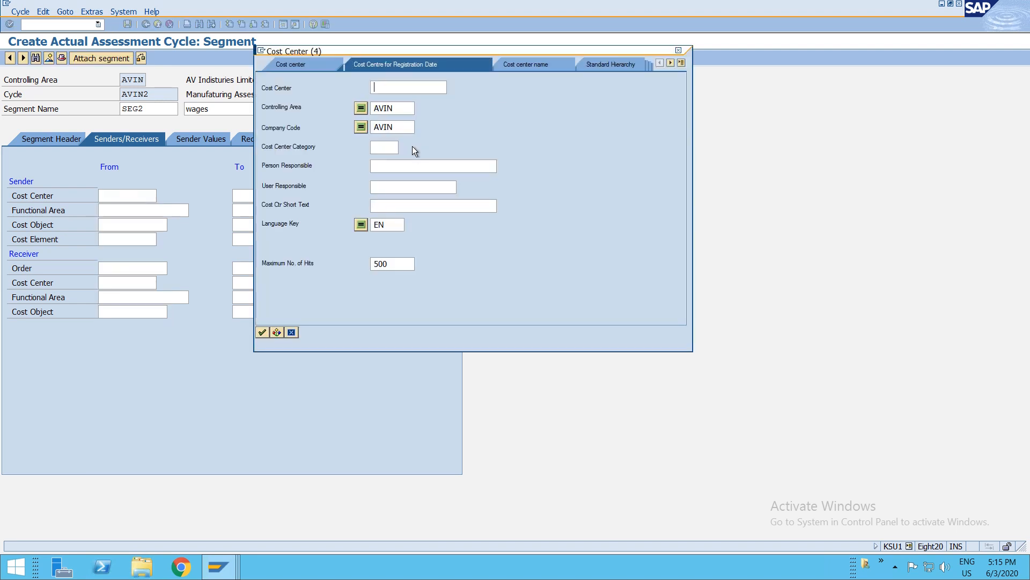
pyautogui.press('Return')
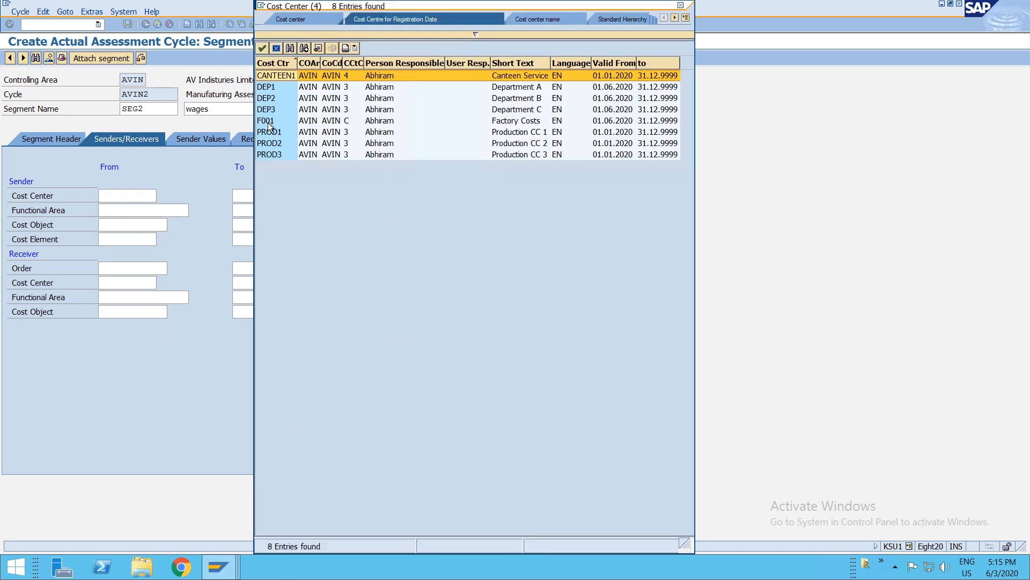
pyautogui.doubleClick(264, 124)
# - Set SEG2's sender cost element to P036 Factory Wages from the cost element search list
pyautogui.click(136, 239)
pyautogui.press('F4')
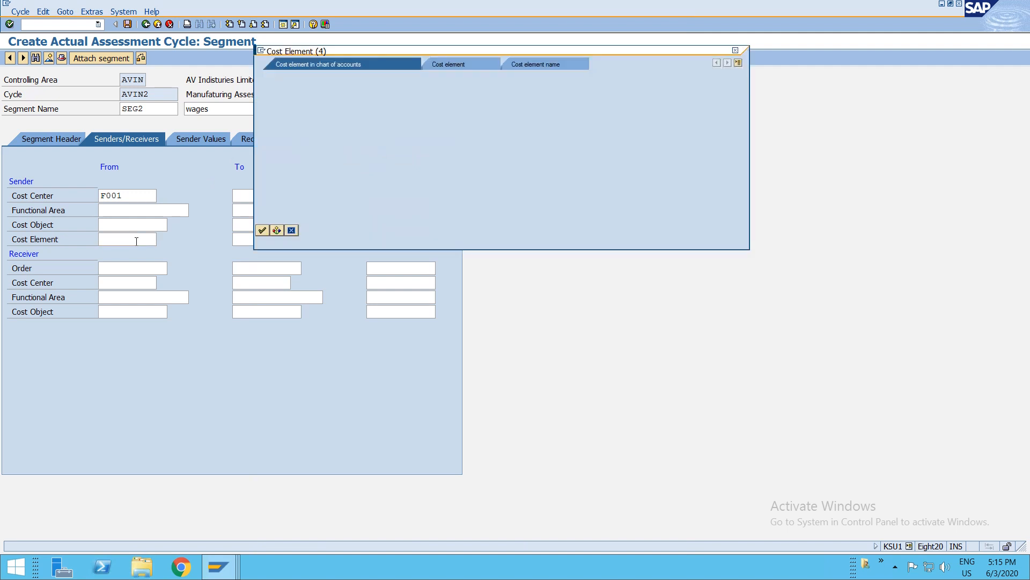
pyautogui.press('Return')
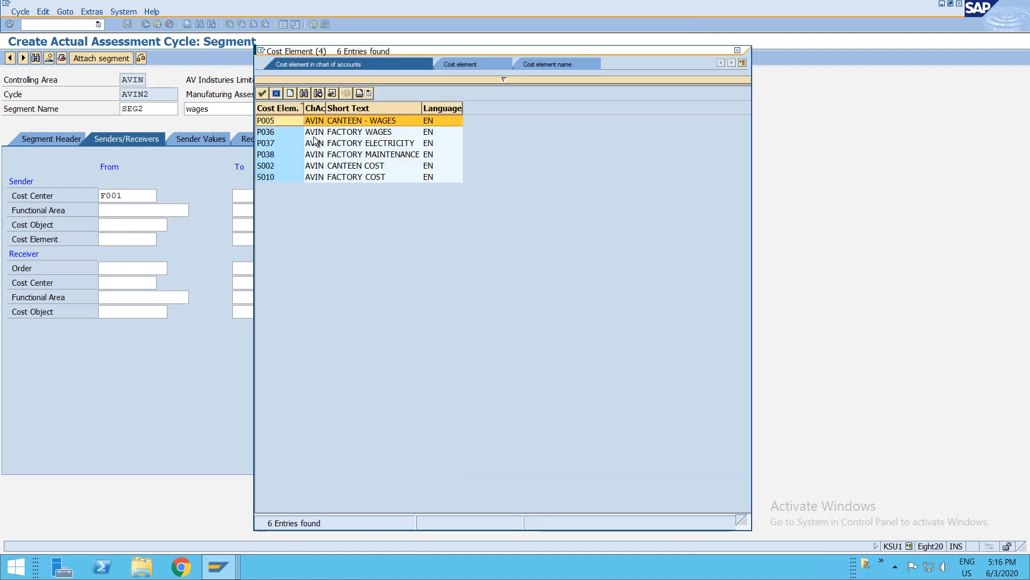
pyautogui.click(263, 134)
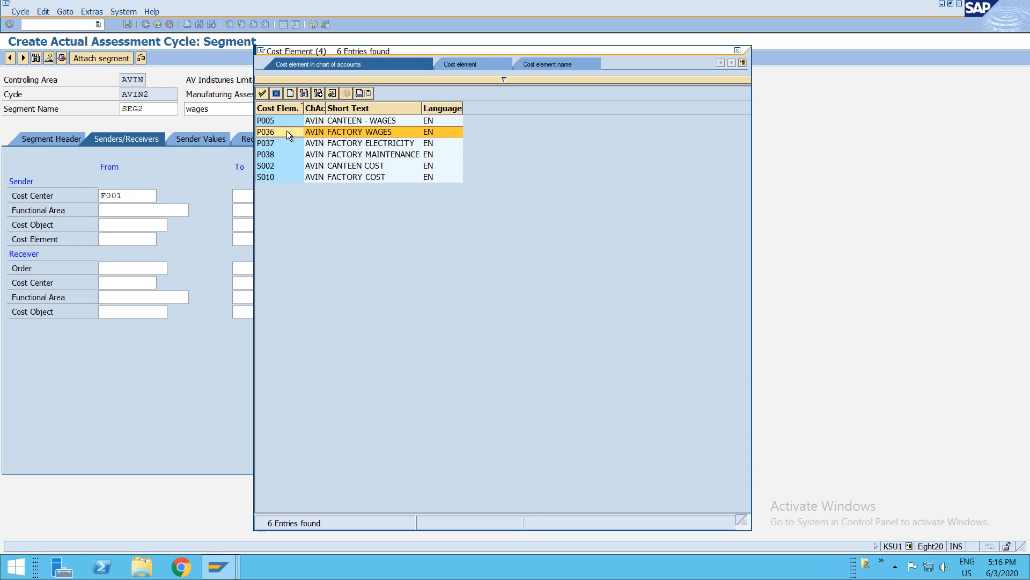
pyautogui.doubleClick(288, 131)
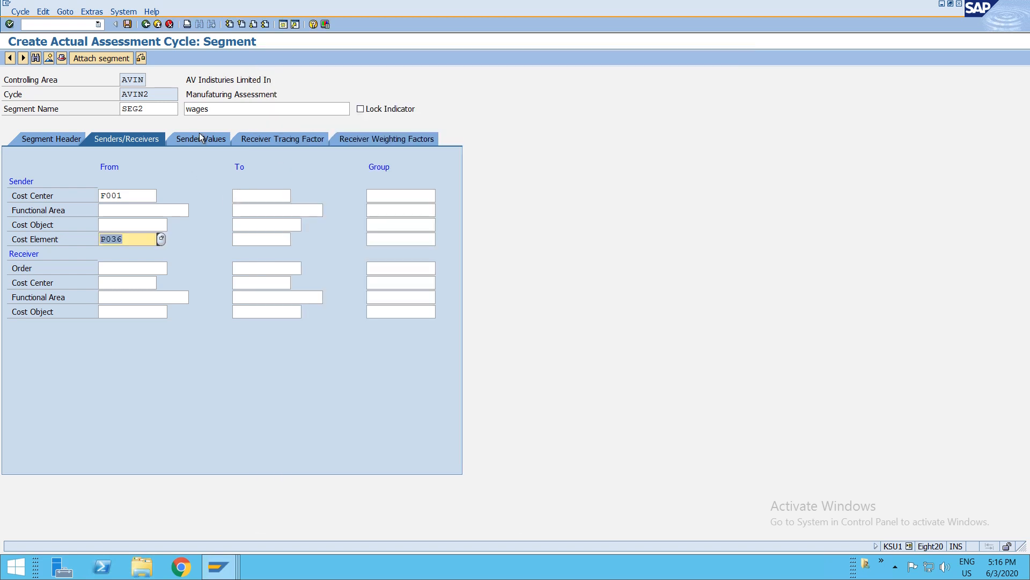
# - Set SEG2's receiver cost center range from DEP1 to DEP3
pyautogui.click(121, 281)
pyautogui.press('Down')
pyautogui.press('Down')
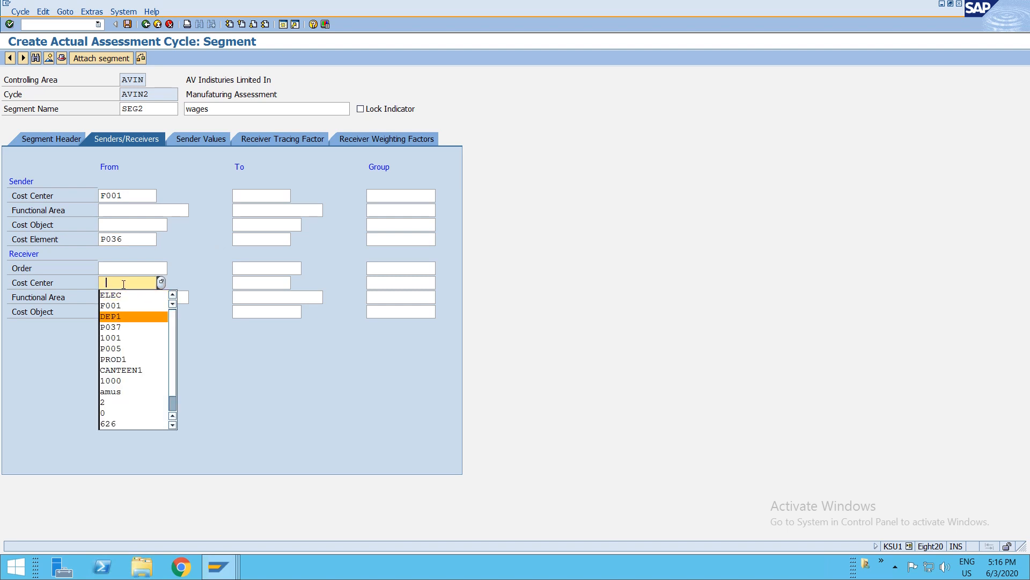
pyautogui.press('Tab')
pyautogui.write('DEp3')
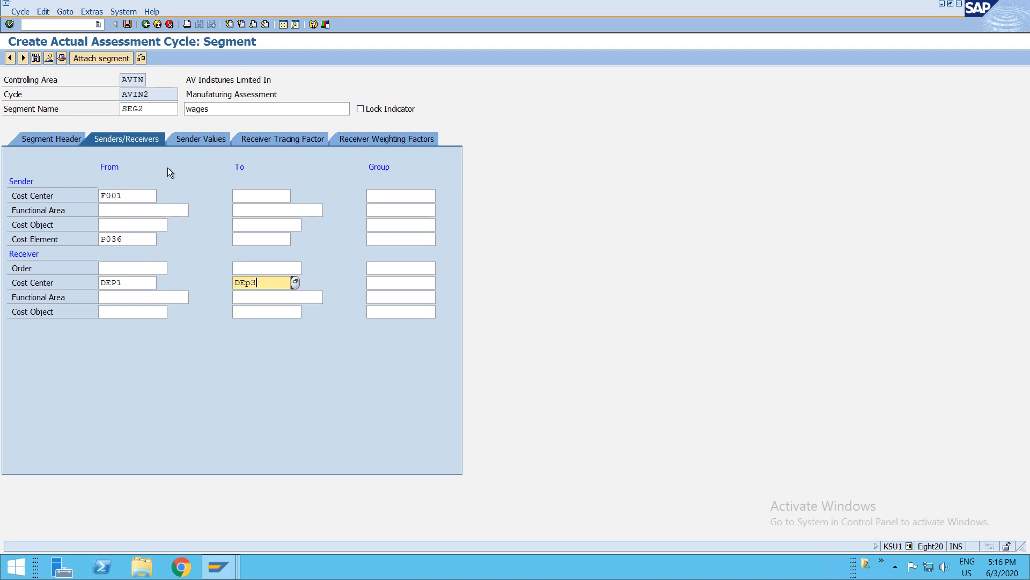
# - Set SEG2's receiver tracing statistical key figure to EMPL, restricting the search to controlling area AVIN, and save the cycle
pyautogui.click(276, 139)
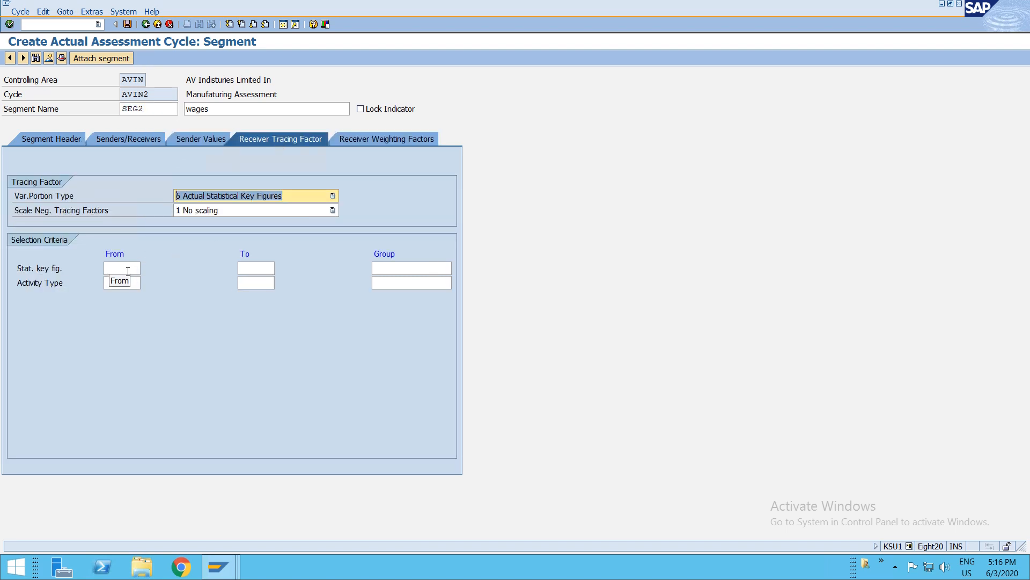
pyautogui.click(127, 268)
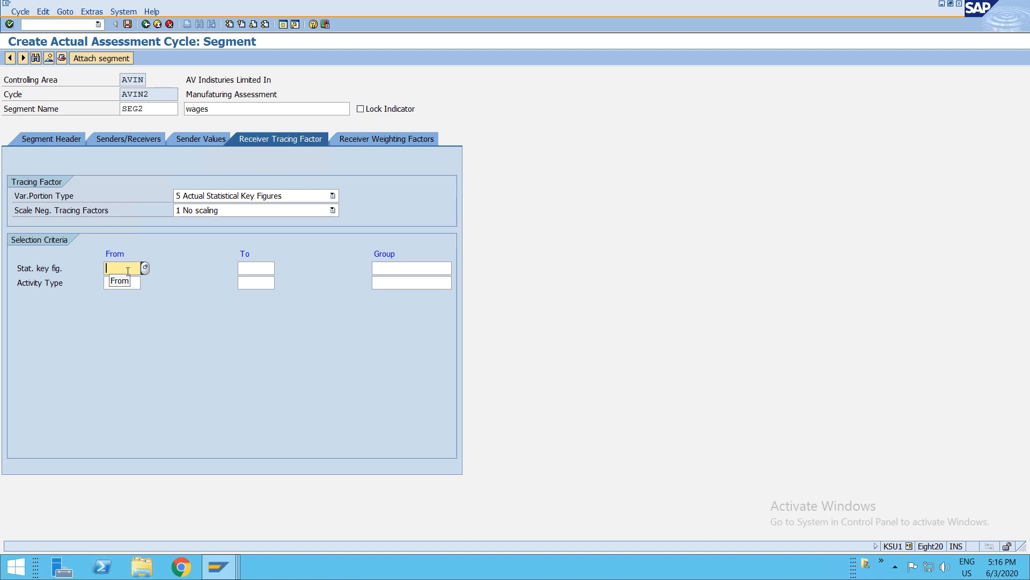
pyautogui.press('F4')
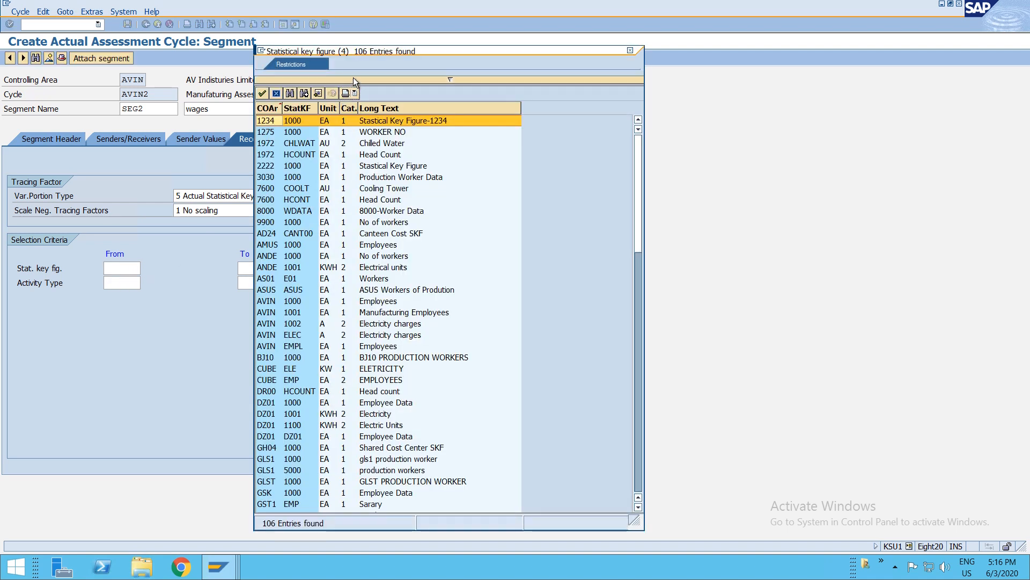
pyautogui.click(352, 79)
pyautogui.write('AVIN')
pyautogui.press('Return')
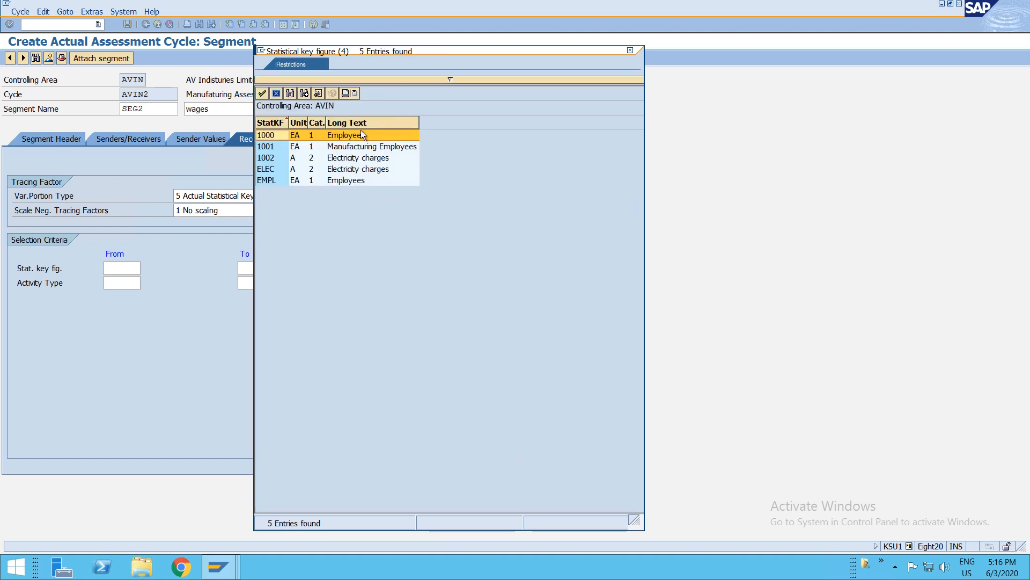
pyautogui.doubleClick(269, 181)
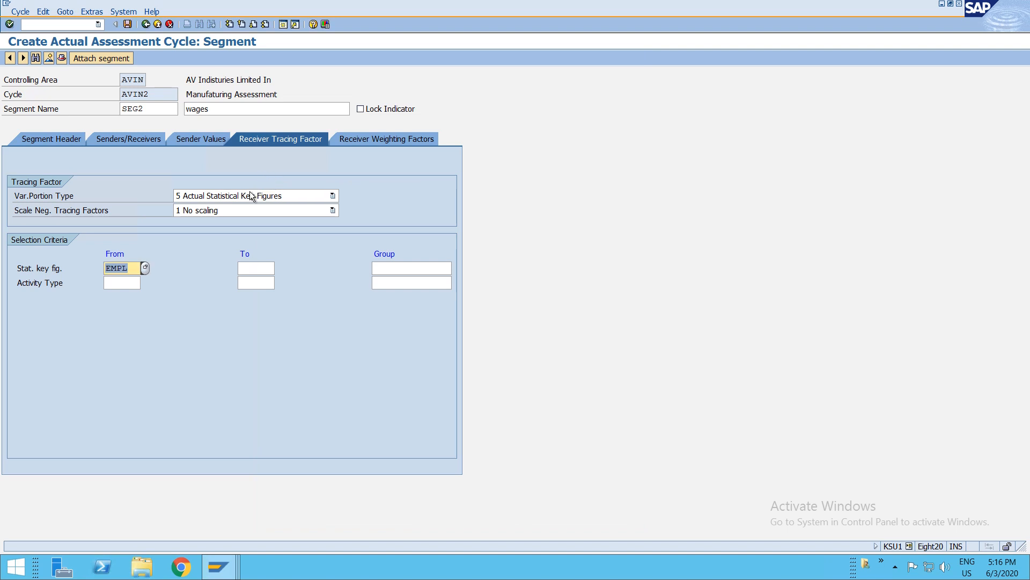
pyautogui.click(61, 138)
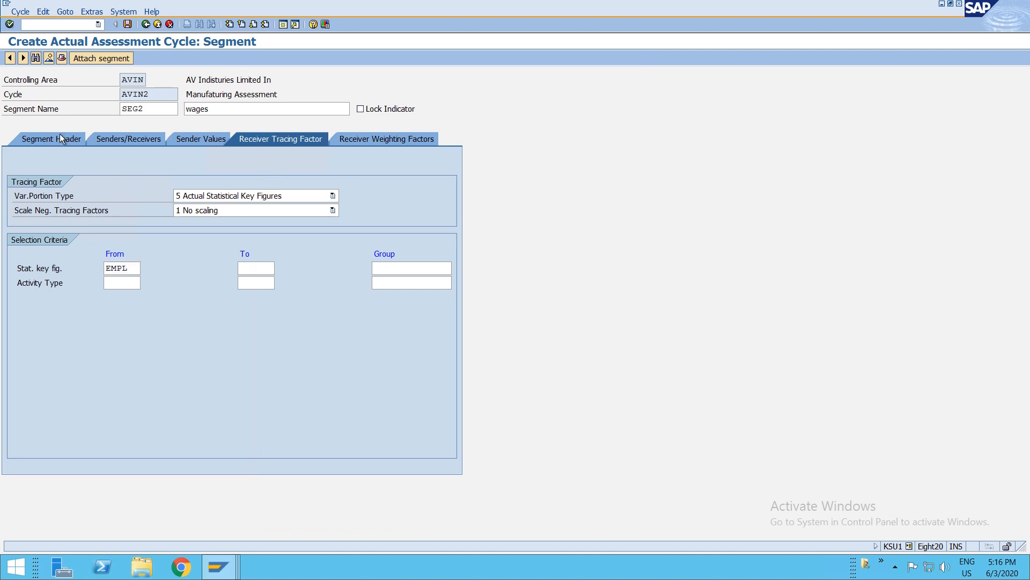
pyautogui.press('Return')
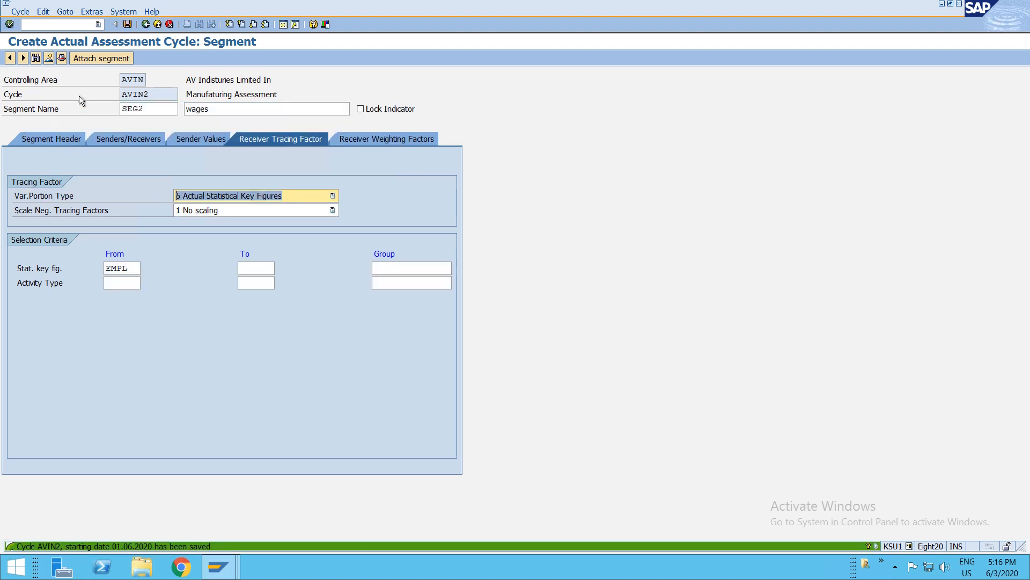
# - Attach segment SEG3 to the cycle with the description Maintenance Charges
pyautogui.click(94, 61)
pyautogui.write('SEG3')
pyautogui.press('Tab')
pyautogui.write('Maintenanc')
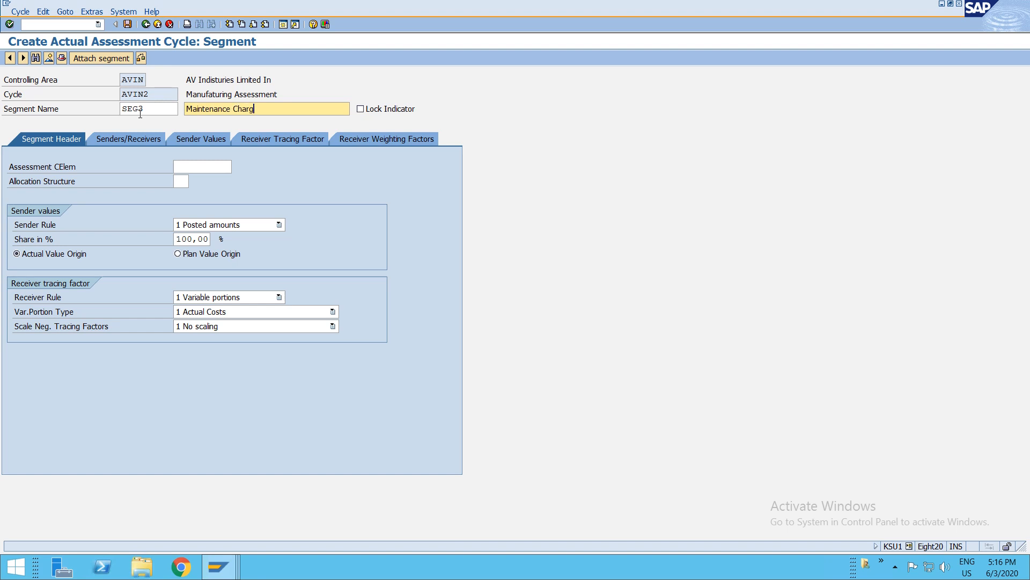
# - Set SEG3's assessment cost element to S010 and receiver rule to 3 Fixed percentages
pyautogui.click(210, 167)
pyautogui.write('S010')
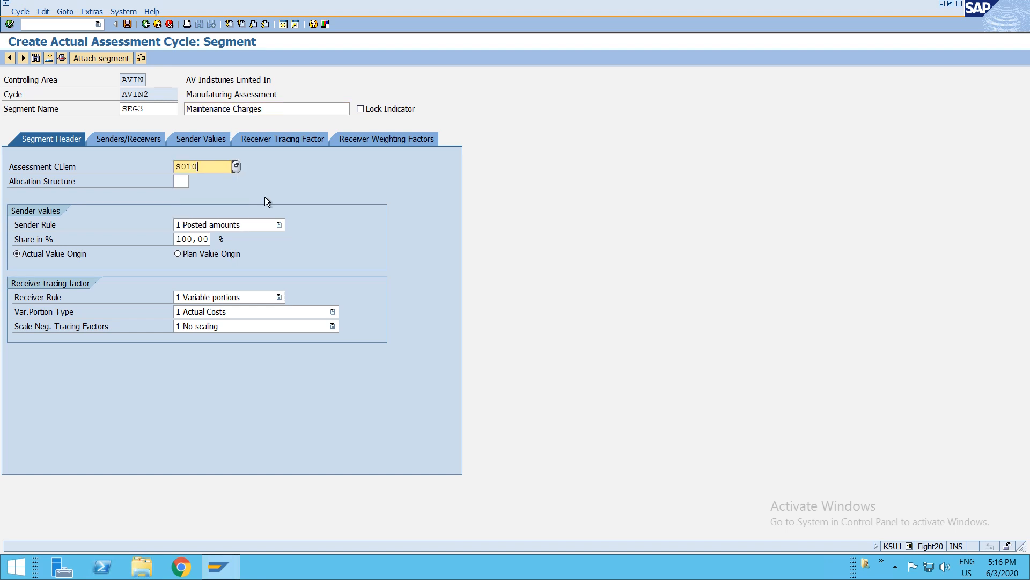
pyautogui.click(263, 312)
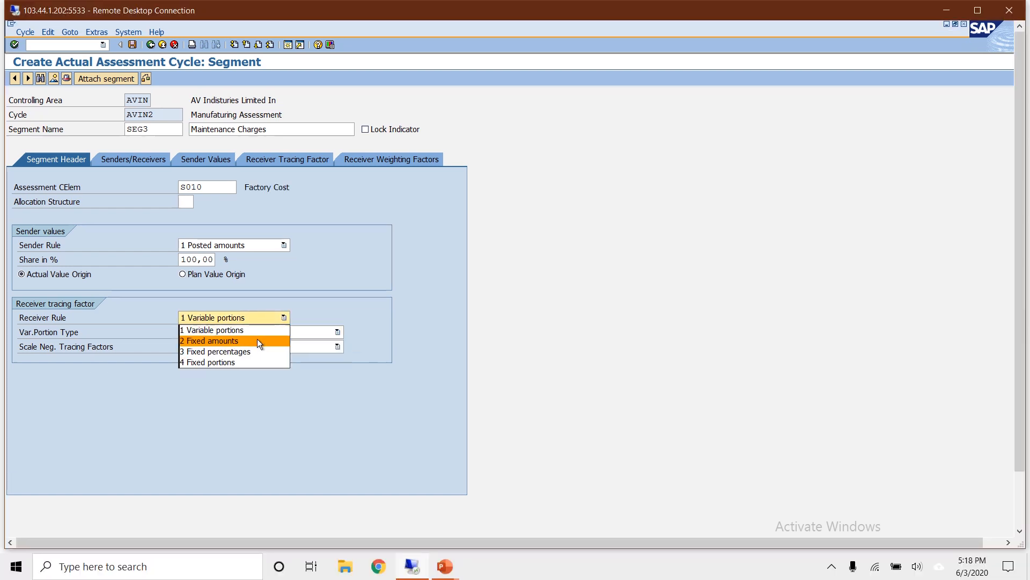
pyautogui.click(251, 351)
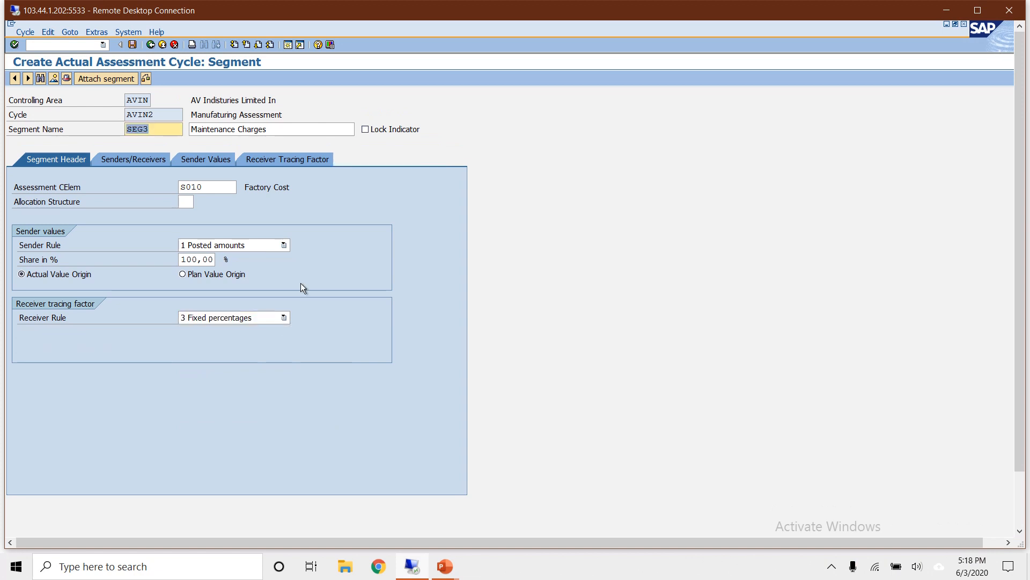
# - Set SEG3's sender cost center to F001 and sender cost element to P038 Factory Maintenance
pyautogui.doubleClick(613, 5)
pyautogui.click(129, 139)
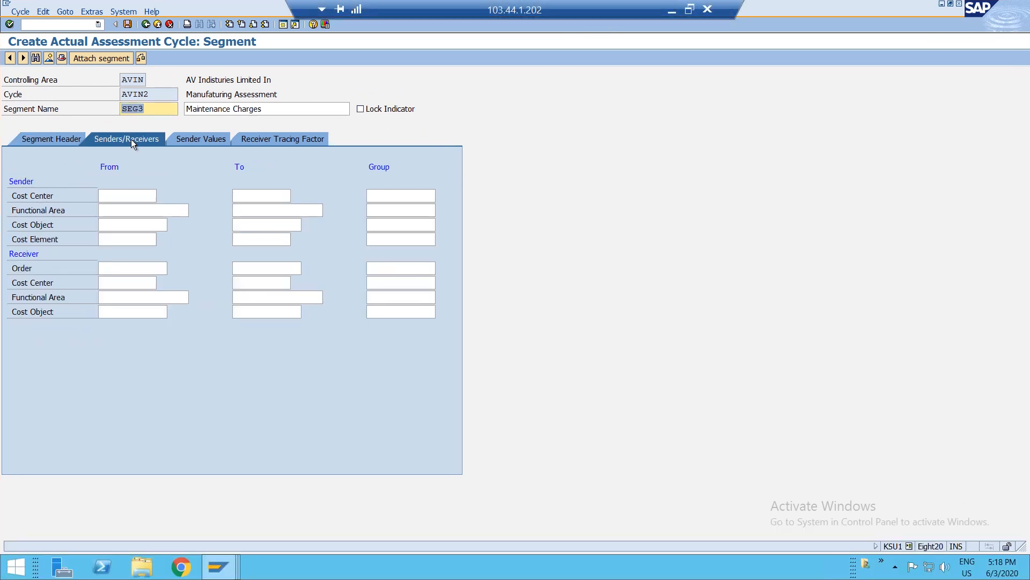
pyautogui.click(111, 198)
pyautogui.write('F001')
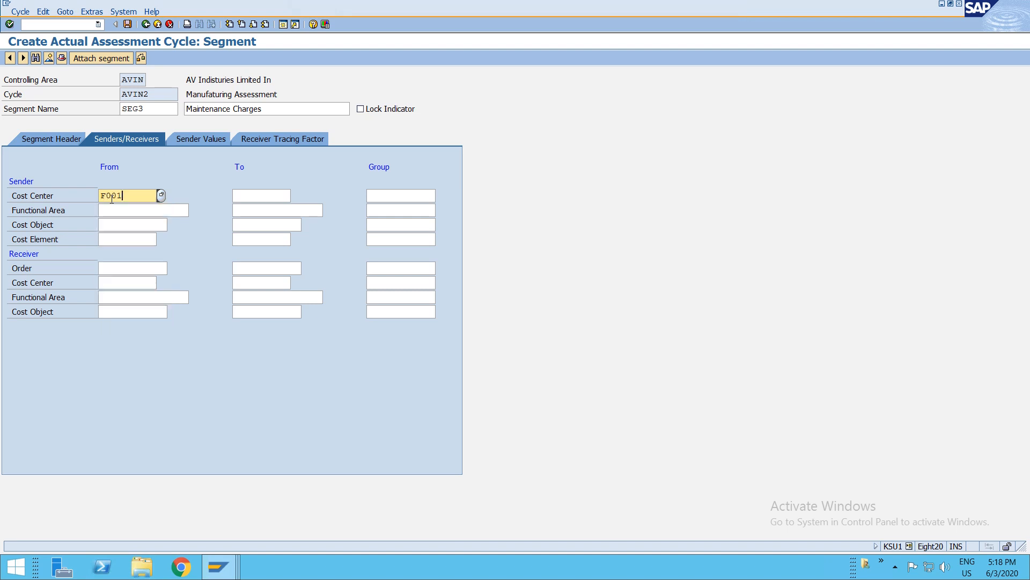
pyautogui.click(120, 237)
pyautogui.press('F4')
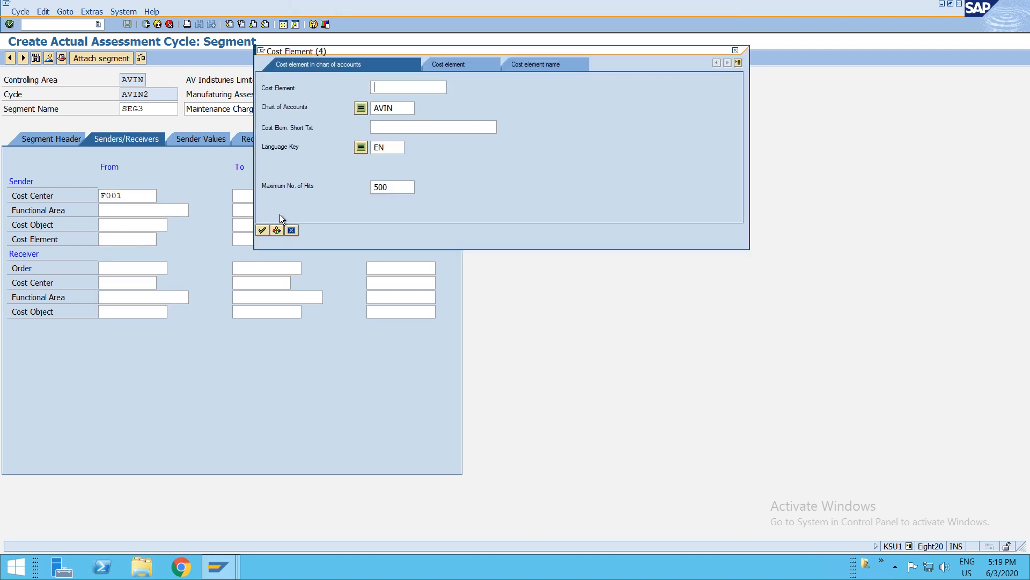
pyautogui.press('Return')
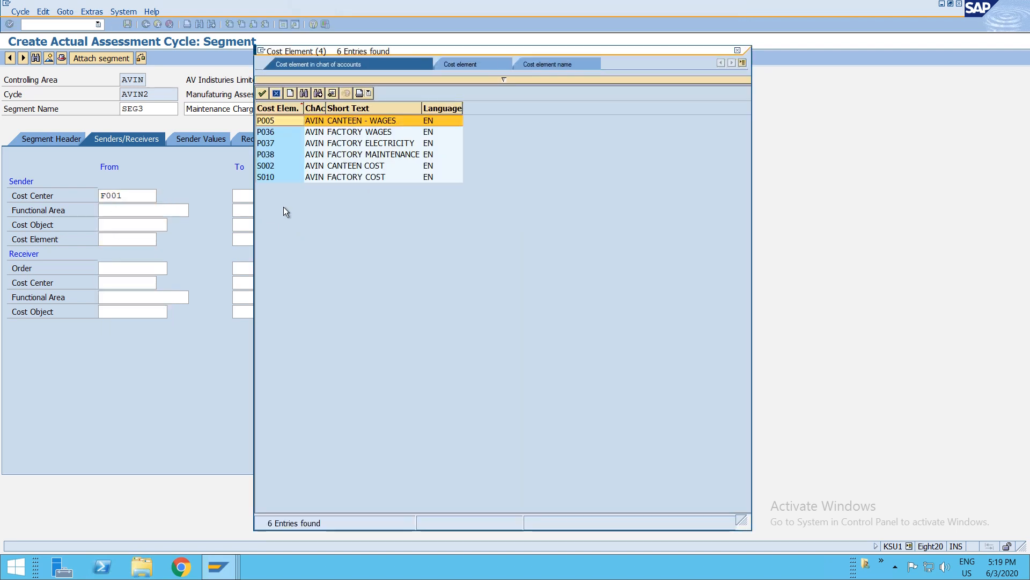
pyautogui.click(349, 155)
pyautogui.doubleClick(349, 156)
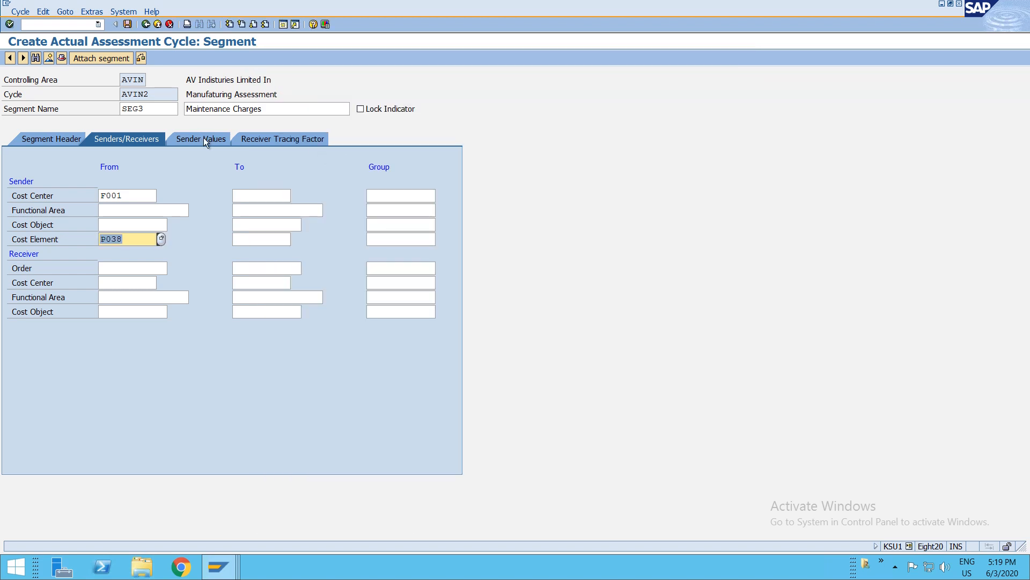
# - Set SEG3's receiver cost center range from DEP1 to DEP3
pyautogui.click(132, 283)
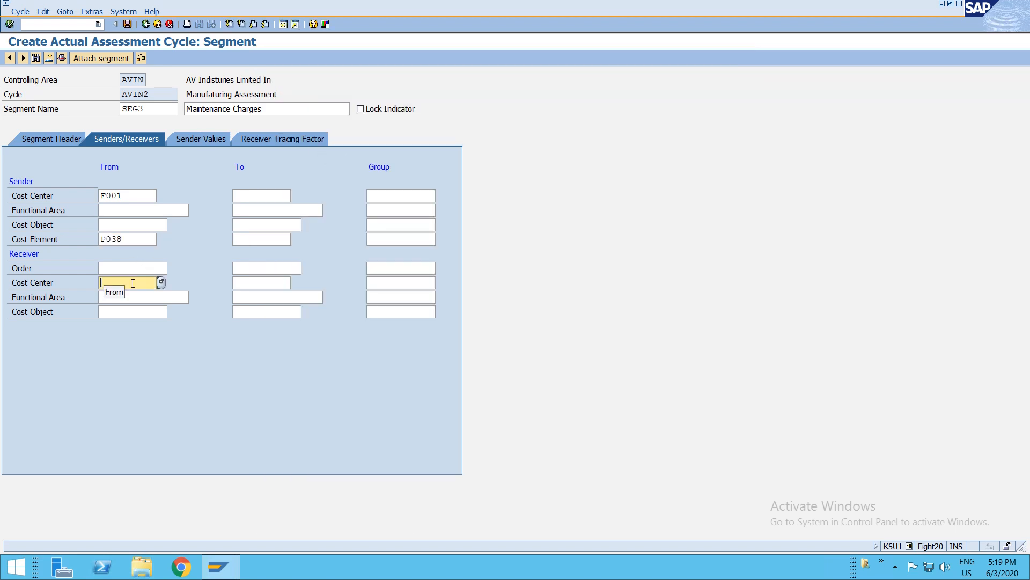
pyautogui.press('F4')
pyautogui.press('Escape')
pyautogui.press('Down')
pyautogui.press('Down')
pyautogui.press('Down')
pyautogui.press('Down')
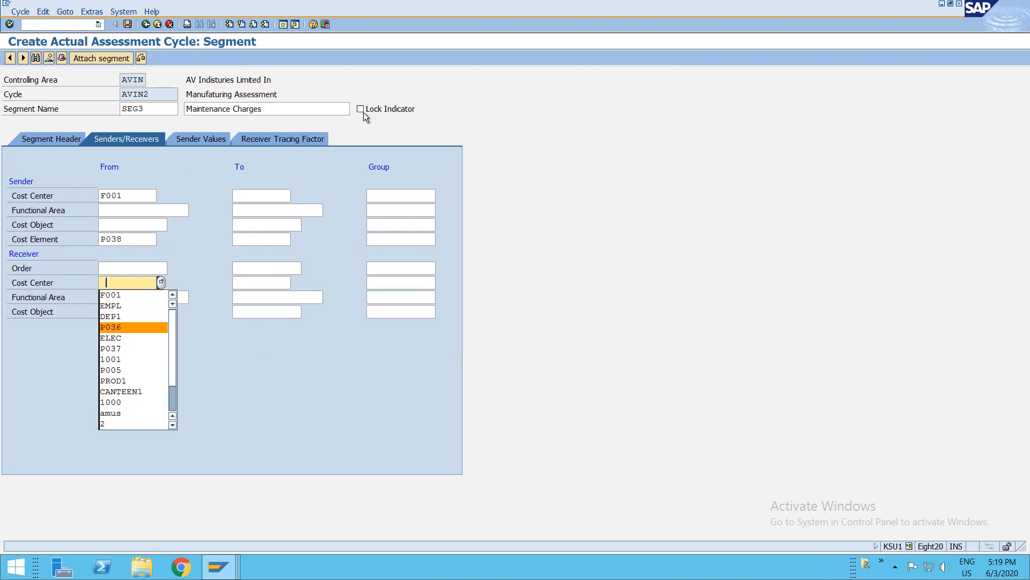
pyautogui.press('Up')
pyautogui.press('Return')
pyautogui.press('Tab')
pyautogui.write('DEp3')
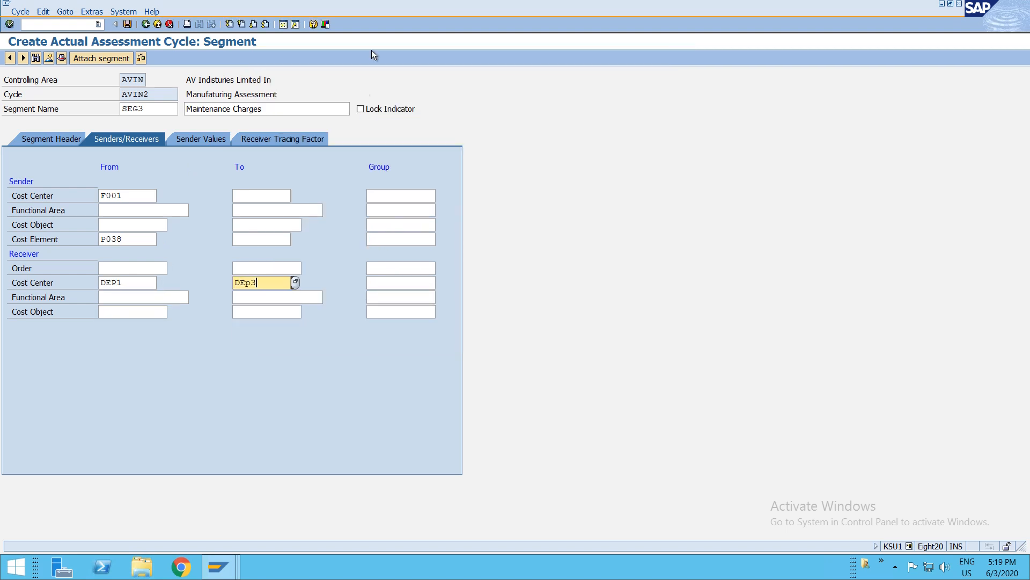
# - Enter receiver percentages of 40 for DEP1, 35 for DEP2 and 25 for DEP3
pyautogui.click(204, 139)
pyautogui.click(246, 140)
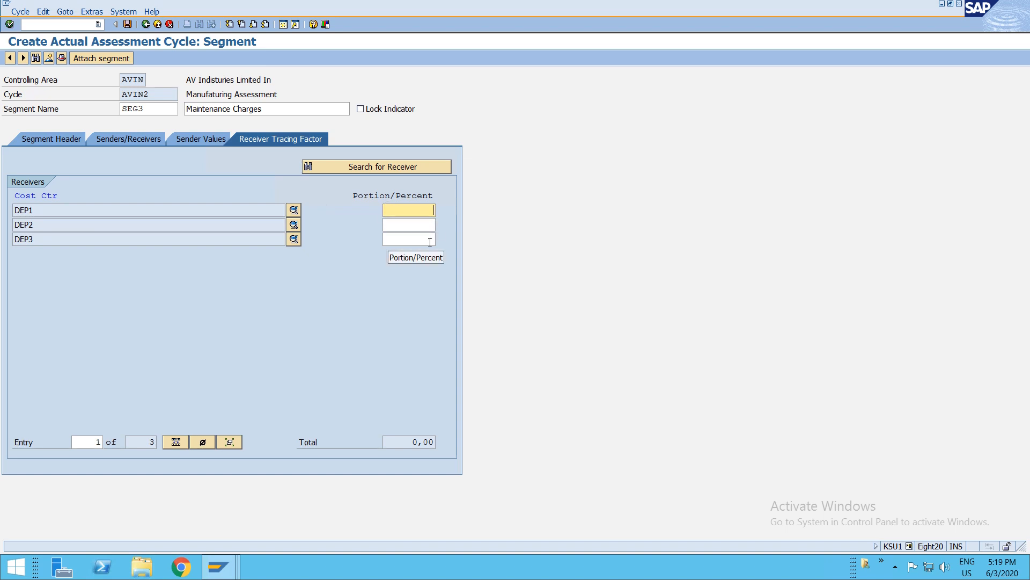
pyautogui.write('40')
pyautogui.click(406, 228)
pyautogui.write('35')
pyautogui.click(409, 239)
pyautogui.write('25')
pyautogui.press('Return')
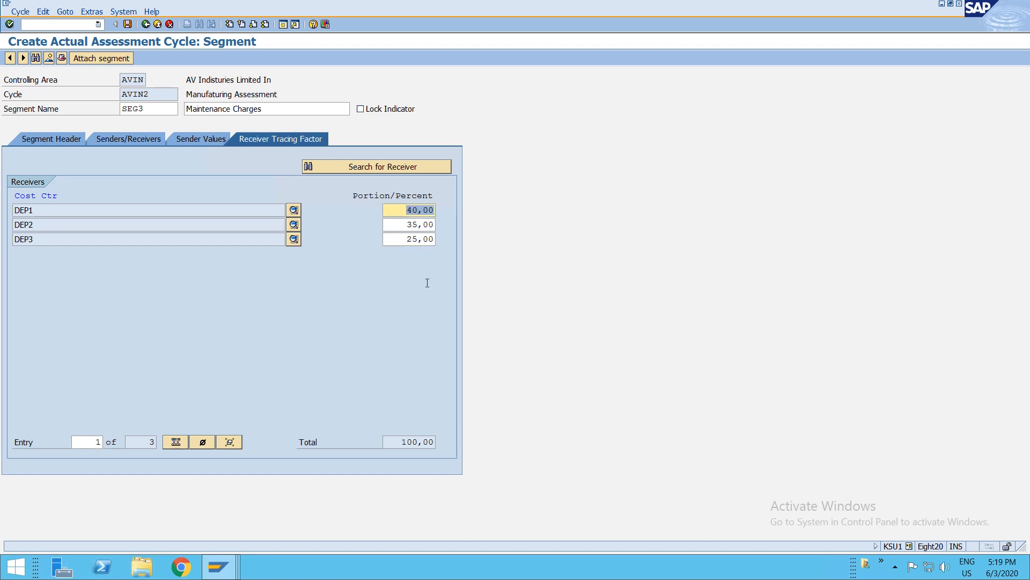
# - Save the cycle under the proposed customizing request and return to the cycle header
pyautogui.hotkey('ctrl', 's')
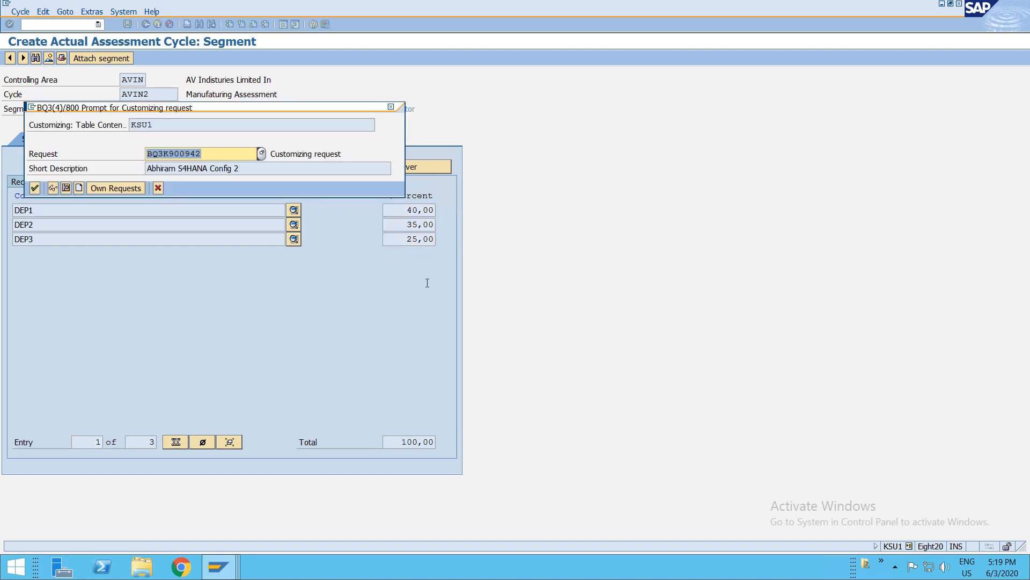
pyautogui.press('Return')
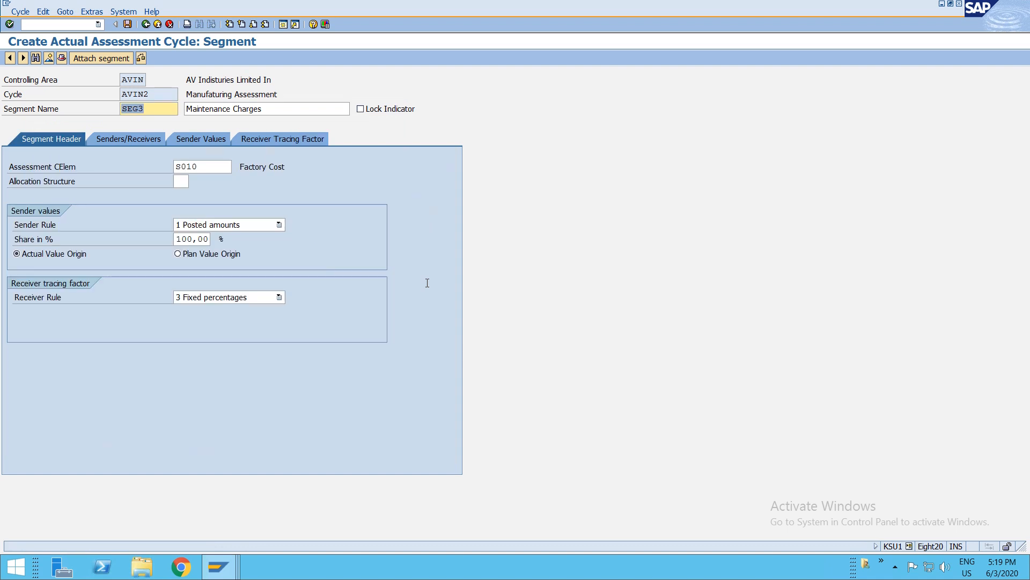
pyautogui.press('Return')
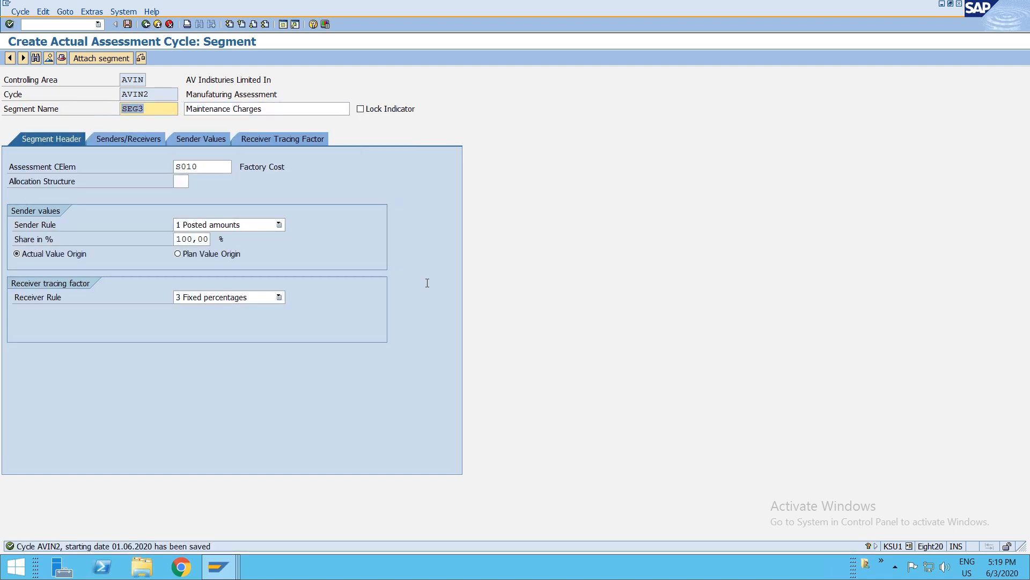
pyautogui.press('F3')
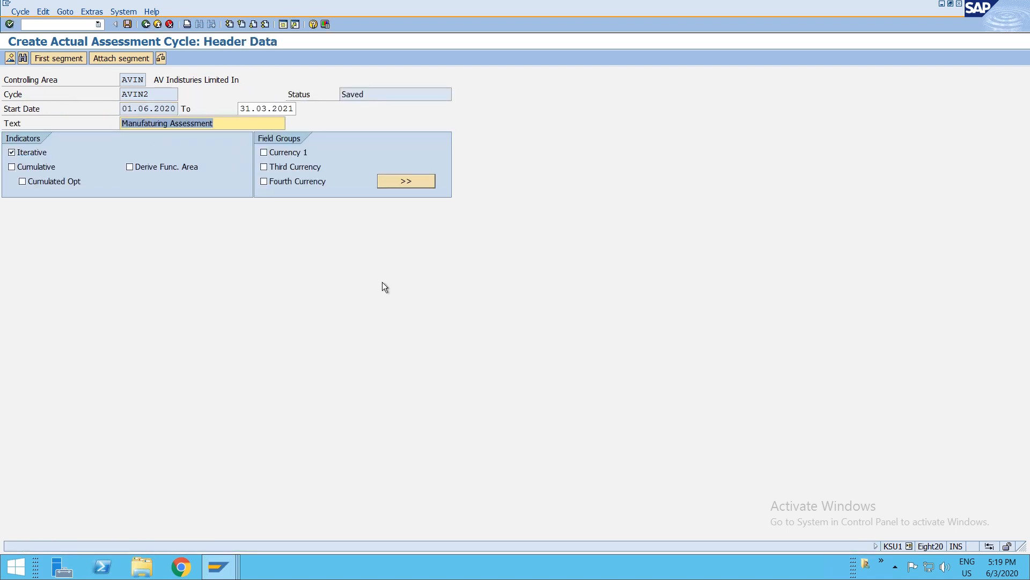
# - Save assessment cycle AVIN2 and leave the cycle maintenance back to the implementation guide
pyautogui.hotkey('ctrl', 's')
pyautogui.press('Return')
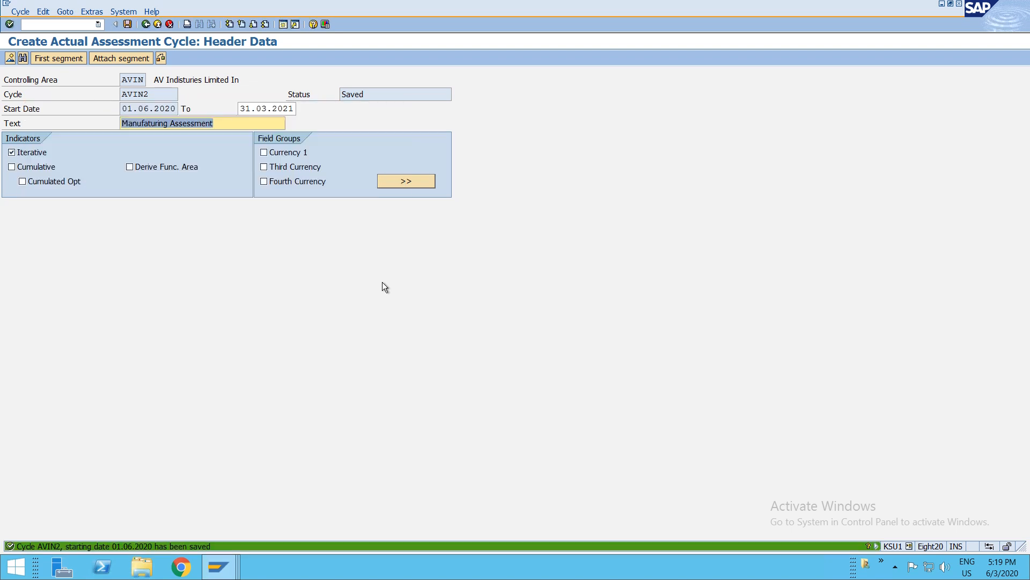
pyautogui.press('F3')
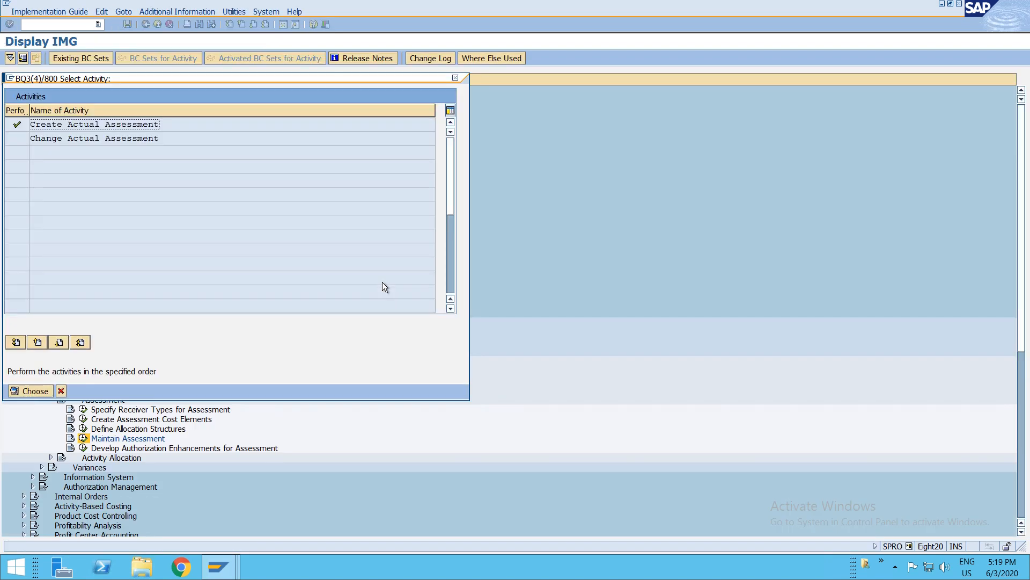
pyautogui.press('Escape')
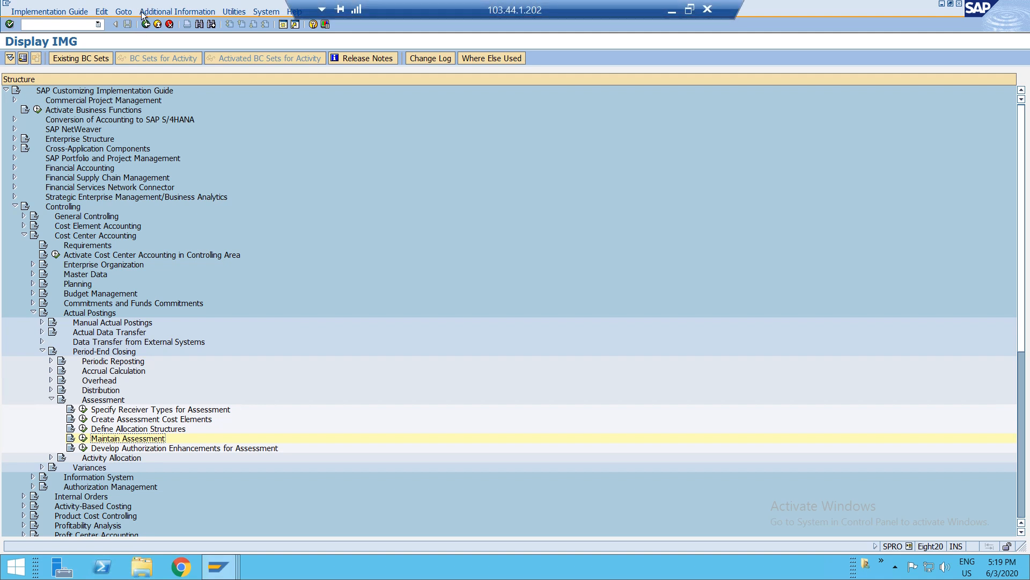
# - Open number range maintenance for CO documents (KANK) for controlling area AVIN and switch to changing its groups
pyautogui.click(54, 26)
pyautogui.write('/nkank')
pyautogui.press('Return')
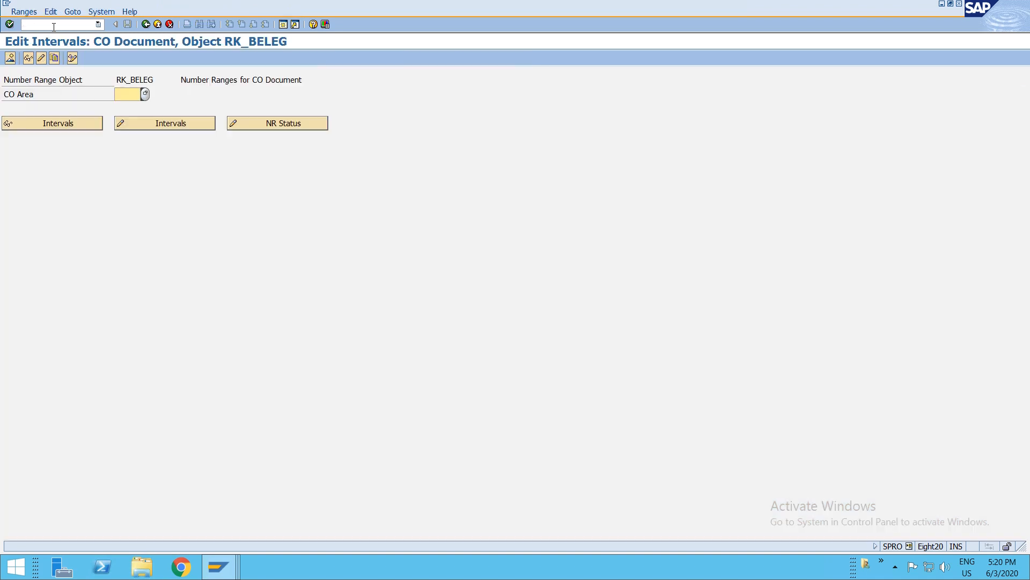
pyautogui.click(123, 95)
pyautogui.write('avin')
pyautogui.click(150, 124)
pyautogui.click(146, 25)
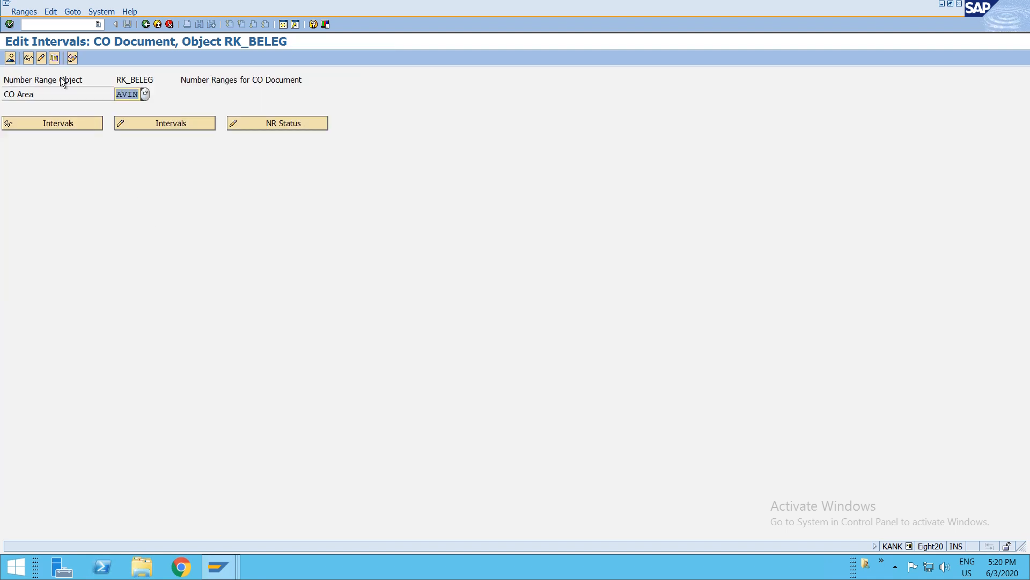
pyautogui.click(38, 60)
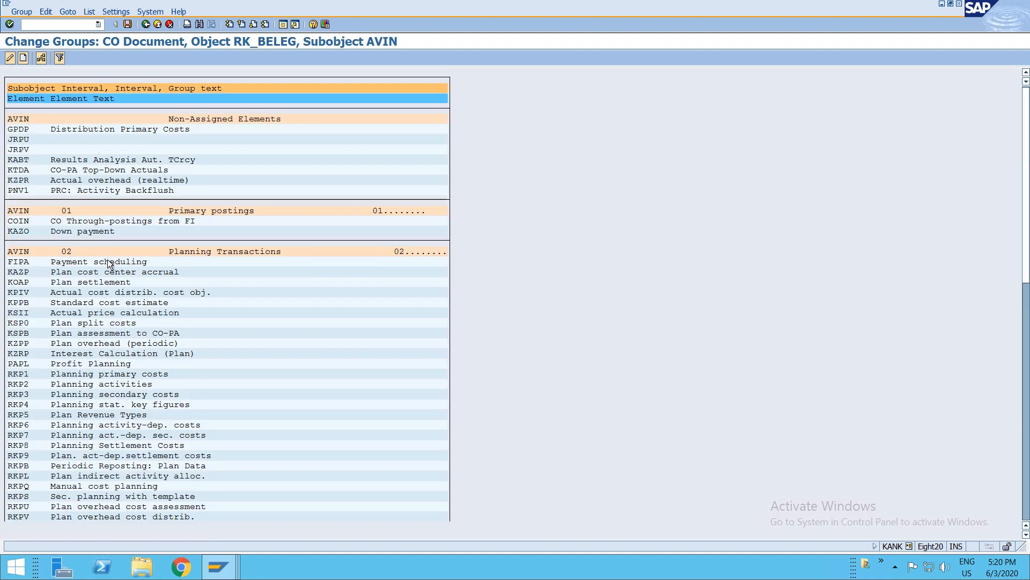
# - Look through the CO document number range groups for the Actual Overhead Assessment transaction, then exit the transaction
pyautogui.scroll(-4, 109, 260)
pyautogui.scroll(-6, 109, 268)
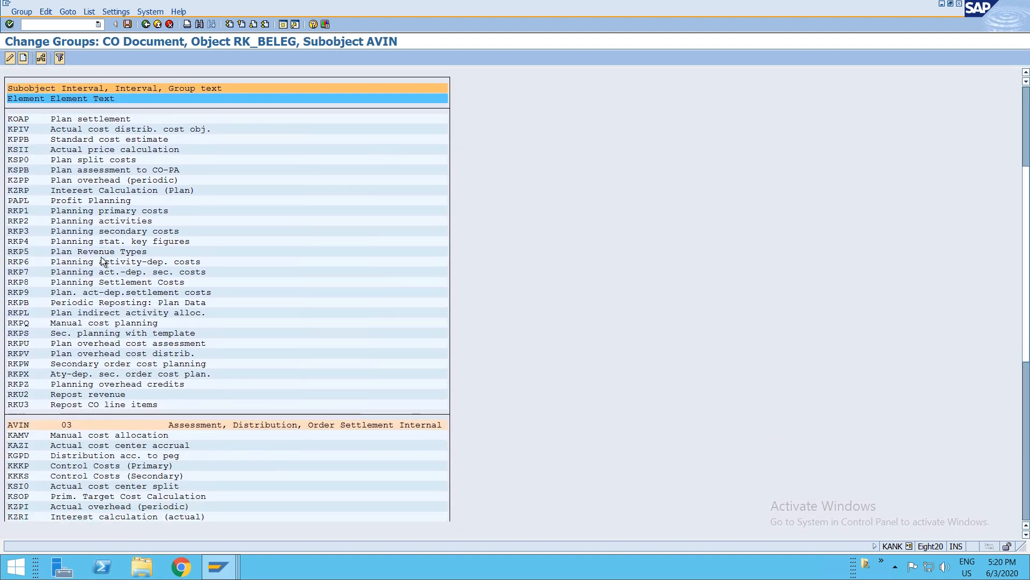
pyautogui.scroll(-5, 101, 256)
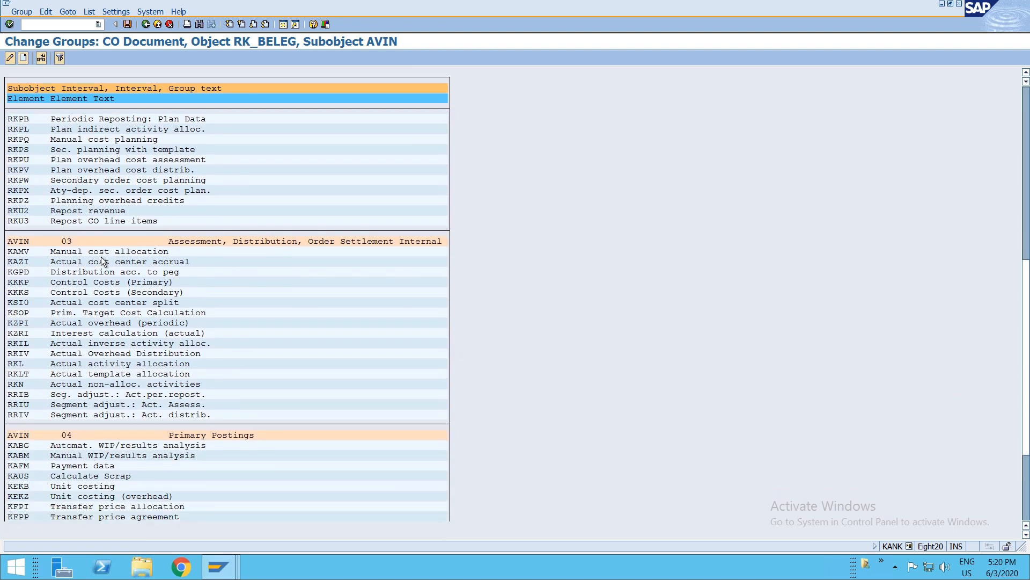
pyautogui.scroll(-1, 101, 257)
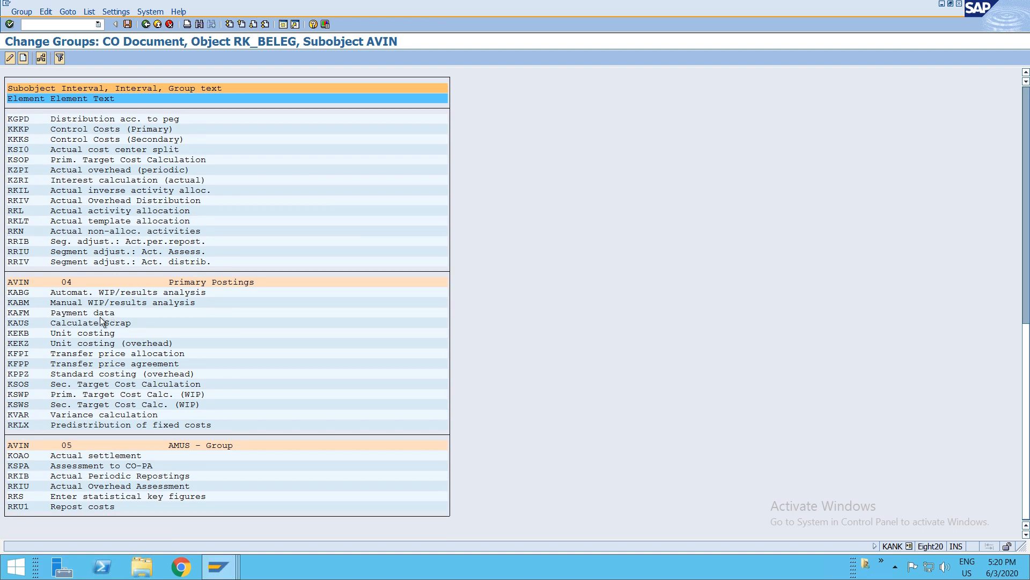
pyautogui.click(16, 496)
pyautogui.click(20, 497)
pyautogui.click(21, 486)
pyautogui.doubleClick(16, 487)
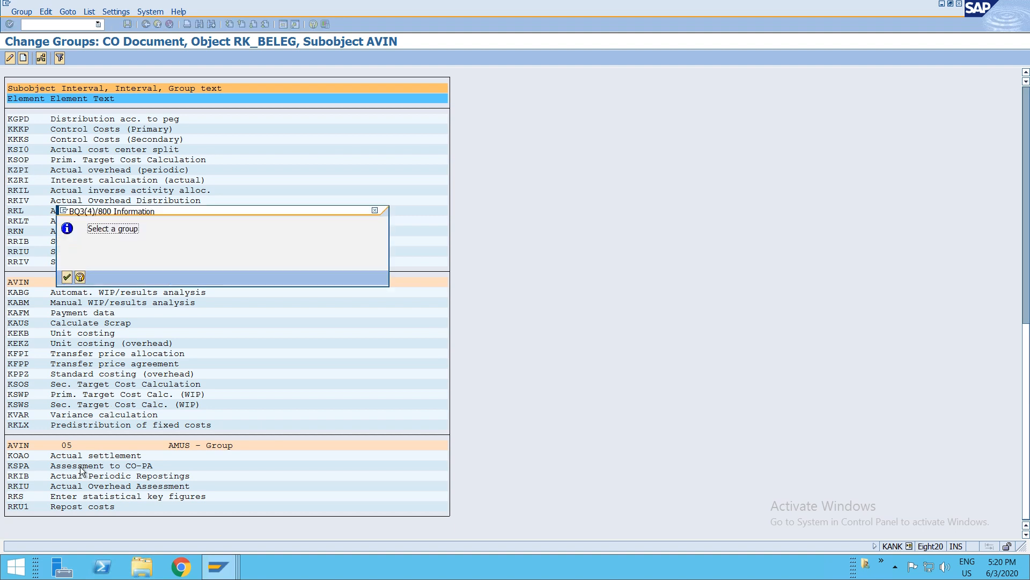
pyautogui.press('Return')
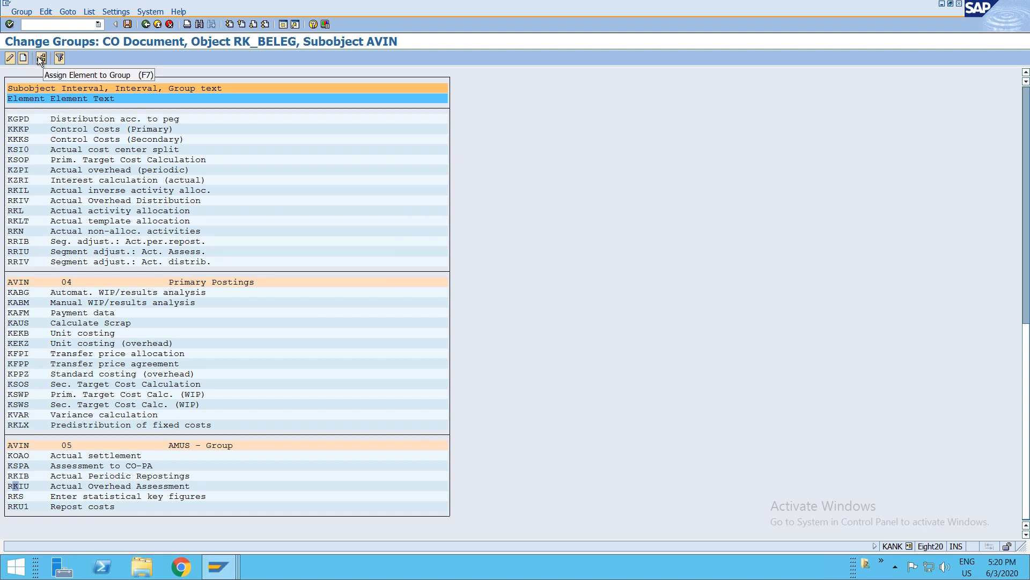
pyautogui.click(8, 60)
pyautogui.click(63, 273)
pyautogui.press('F3')
pyautogui.press('F3')
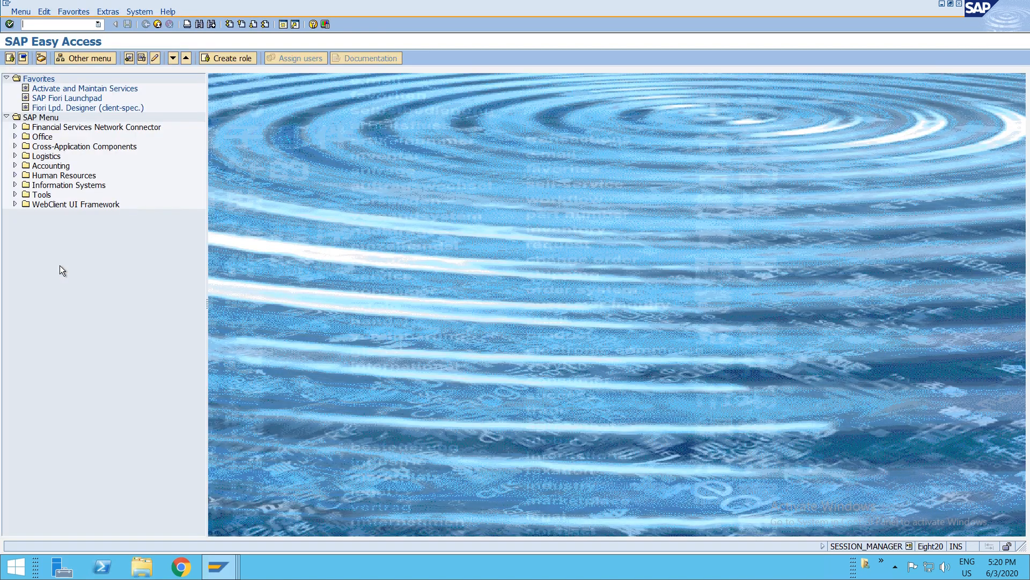
# - Open Enter Statistical Key Figures under Cost Center Accounting actual postings in the SAP menu
pyautogui.click(40, 168)
pyautogui.press('Right')
pyautogui.press('Down')
pyautogui.press('Down')
pyautogui.press('Down')
pyautogui.press('Right')
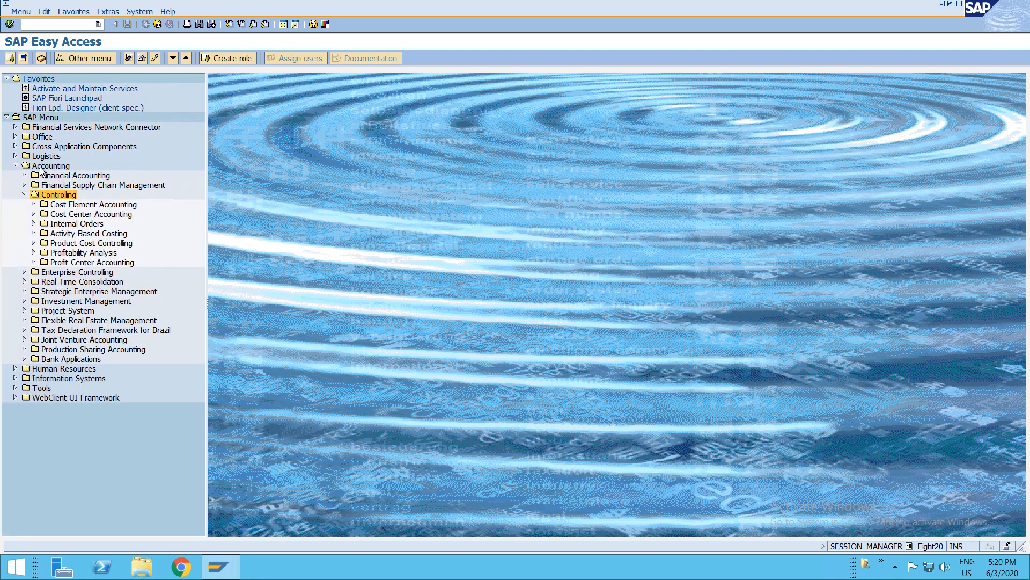
pyautogui.press('Down')
pyautogui.press('Down')
pyautogui.press('Right')
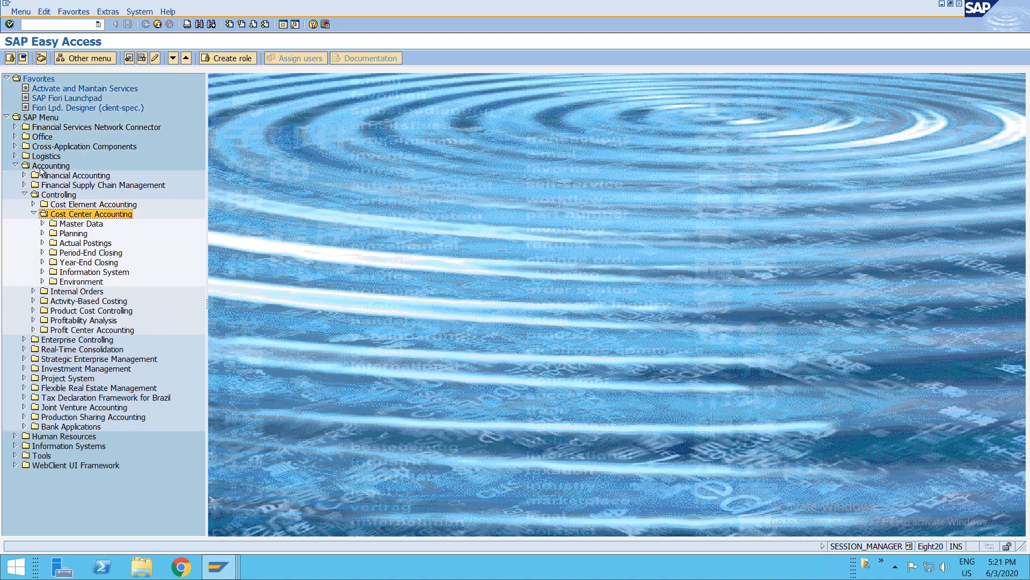
pyautogui.press('Down')
pyautogui.press('Down')
pyautogui.press('Down')
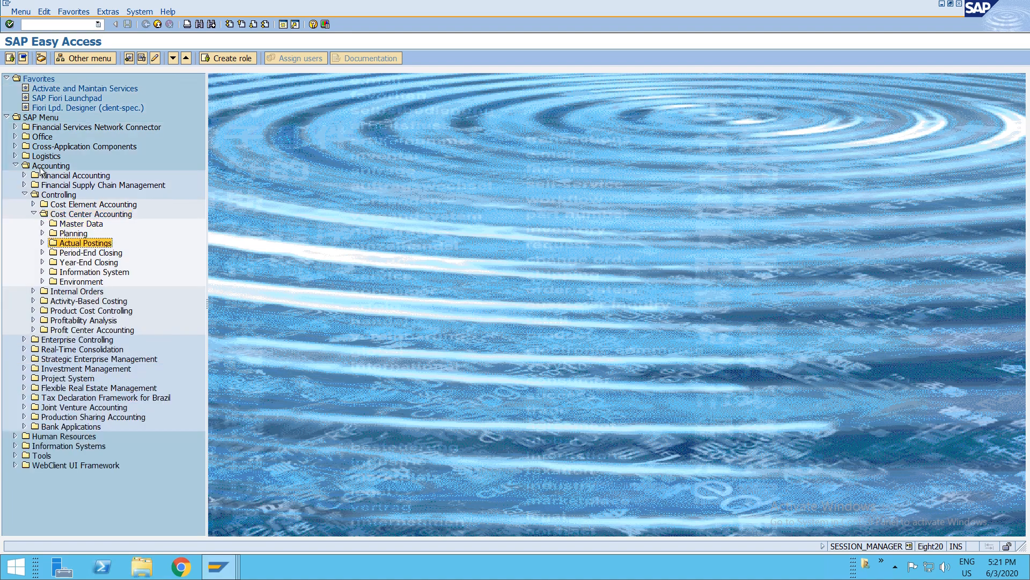
pyautogui.press('Right')
pyautogui.press('Down')
pyautogui.press('Down')
pyautogui.press('Down')
pyautogui.press('Down')
pyautogui.press('Down')
pyautogui.press('Down')
pyautogui.press('Down')
pyautogui.press('Down')
pyautogui.press('Down')
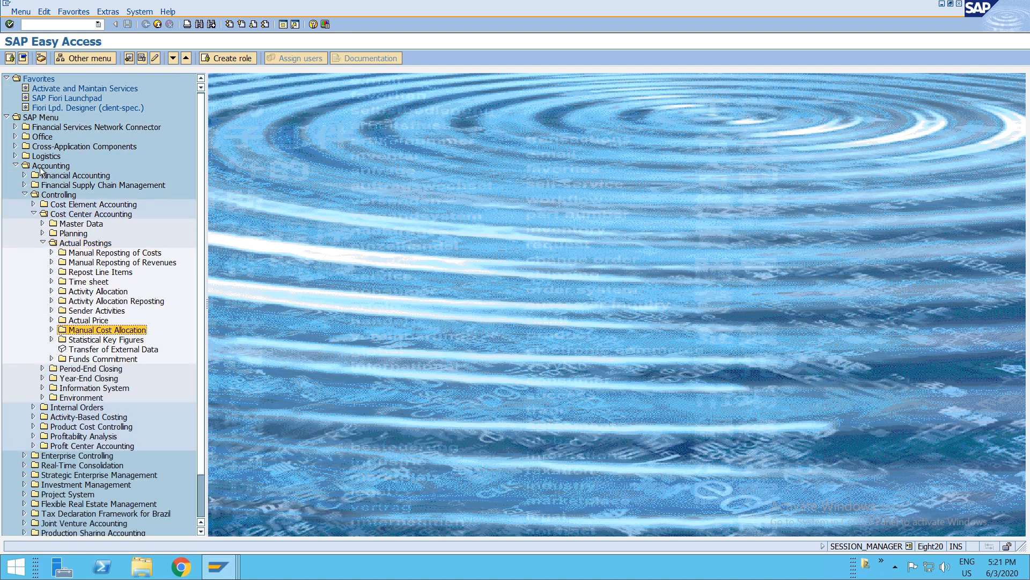
pyautogui.press('Down')
pyautogui.press('Right')
pyautogui.press('Down')
pyautogui.press('Return')
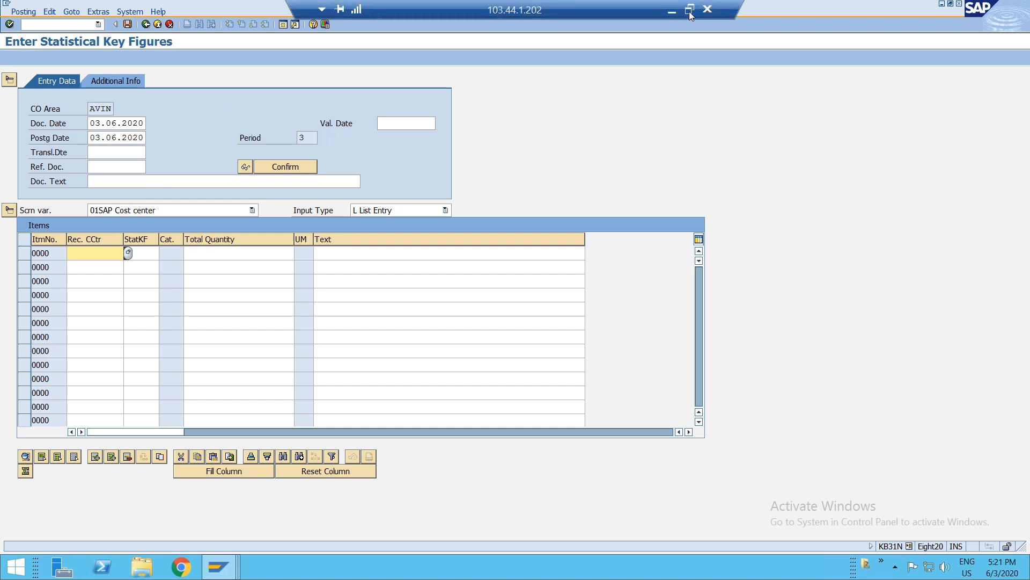
# - Enter receiver cost centers DEP1, DEP2 and DEP3 in the first three item rows
pyautogui.click(691, 17)
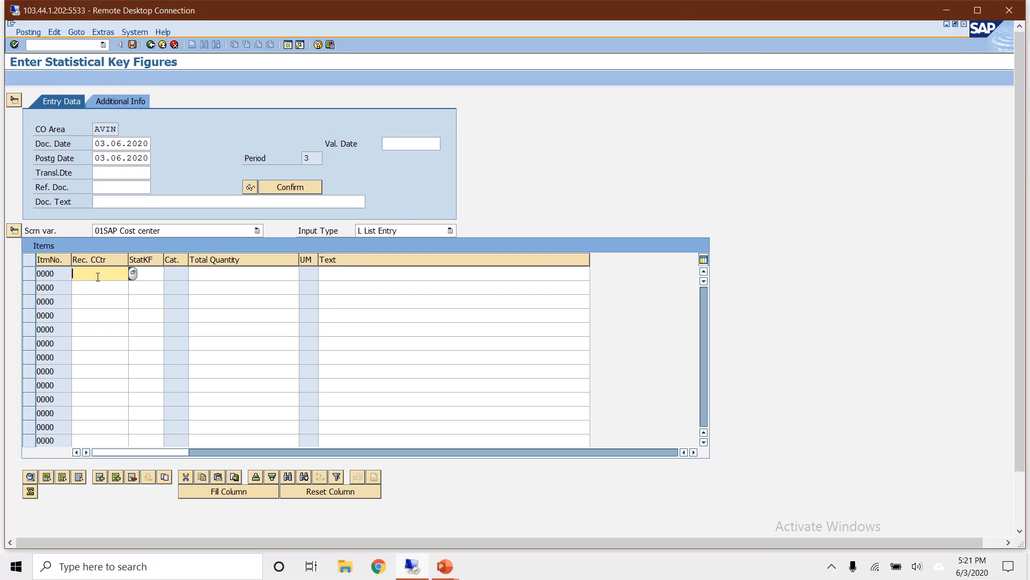
pyautogui.press('F4')
pyautogui.press('Return')
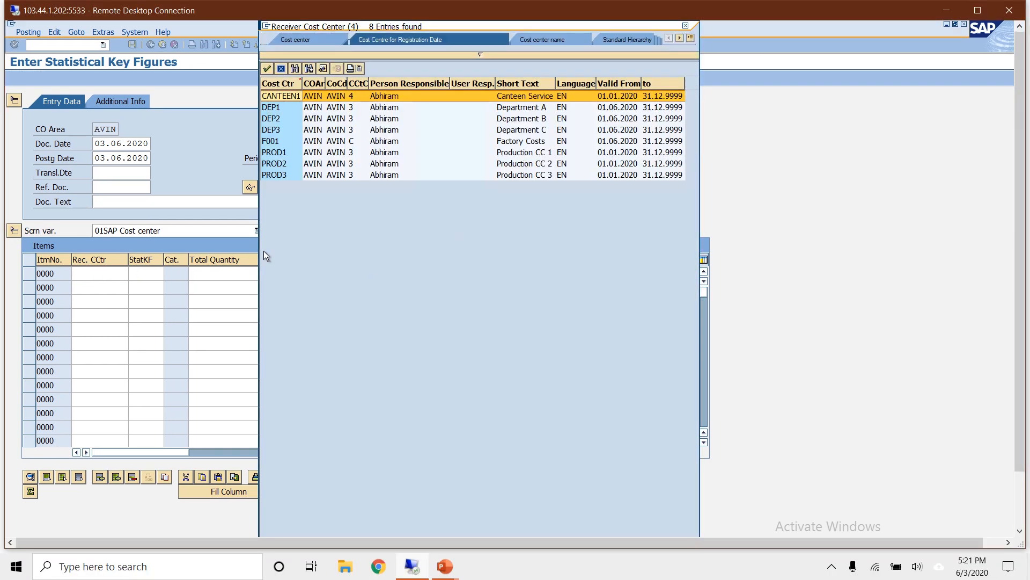
pyautogui.doubleClick(275, 108)
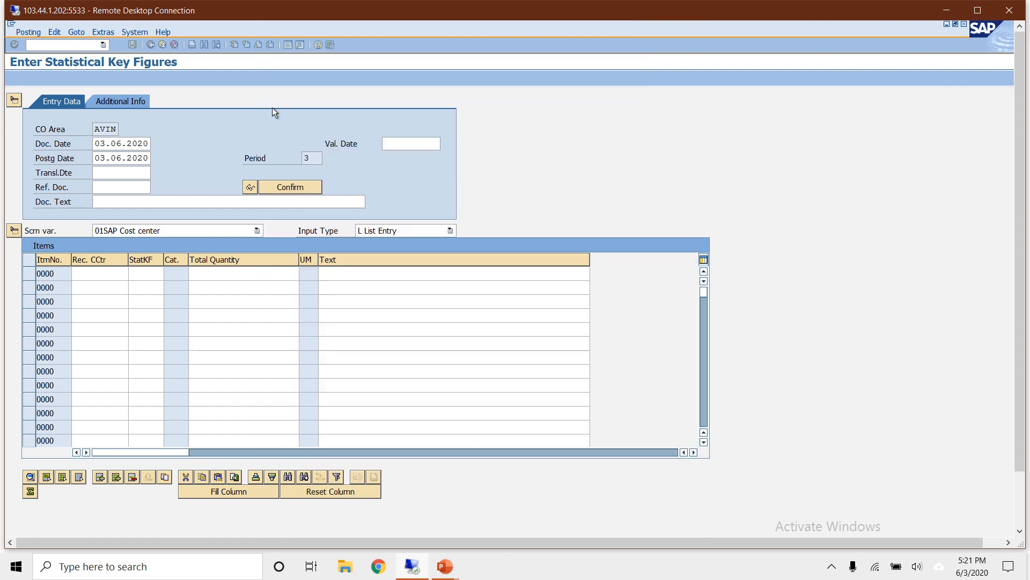
pyautogui.click(96, 293)
pyautogui.write('DEp2')
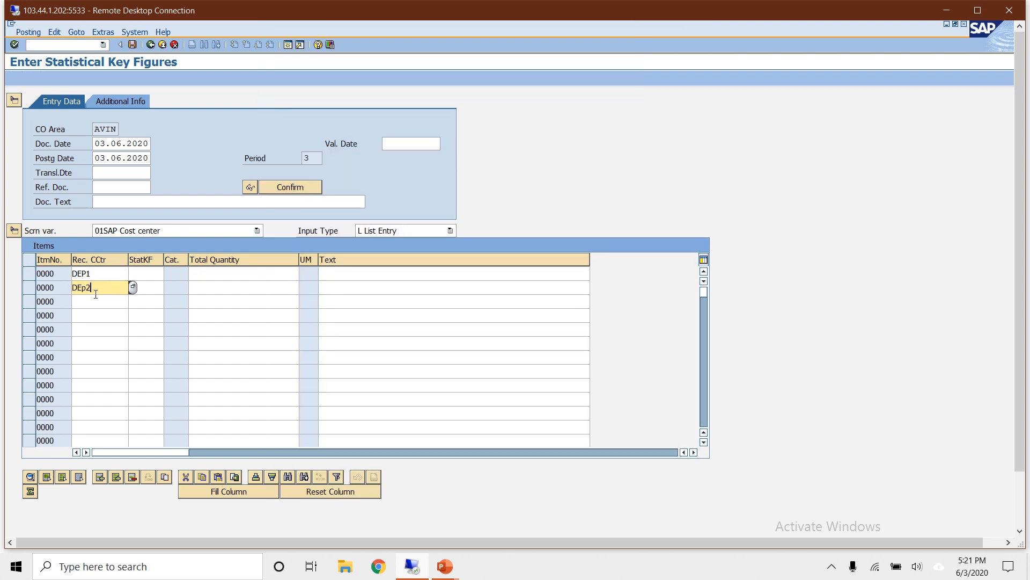
pyautogui.press('Down')
pyautogui.write('DEP3')
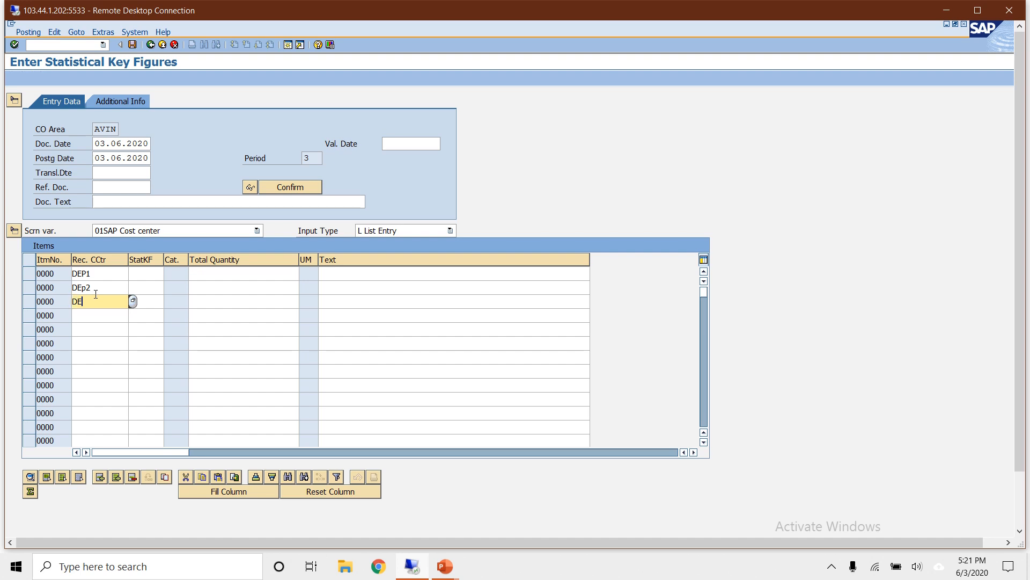
# - Assign statistical key figure ELEC from controlling area AVIN to all three department rows
pyautogui.click(148, 273)
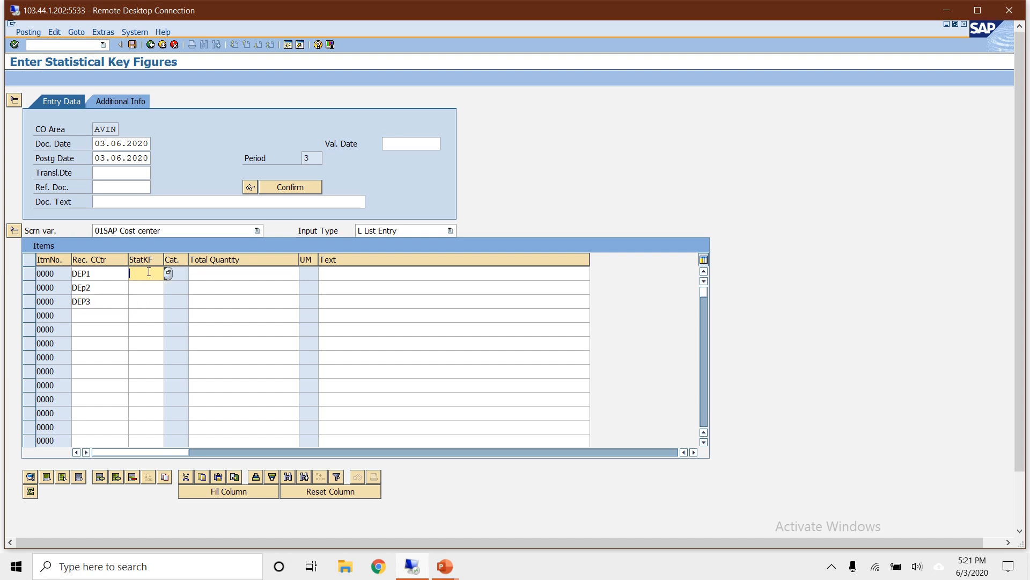
pyautogui.press('F4')
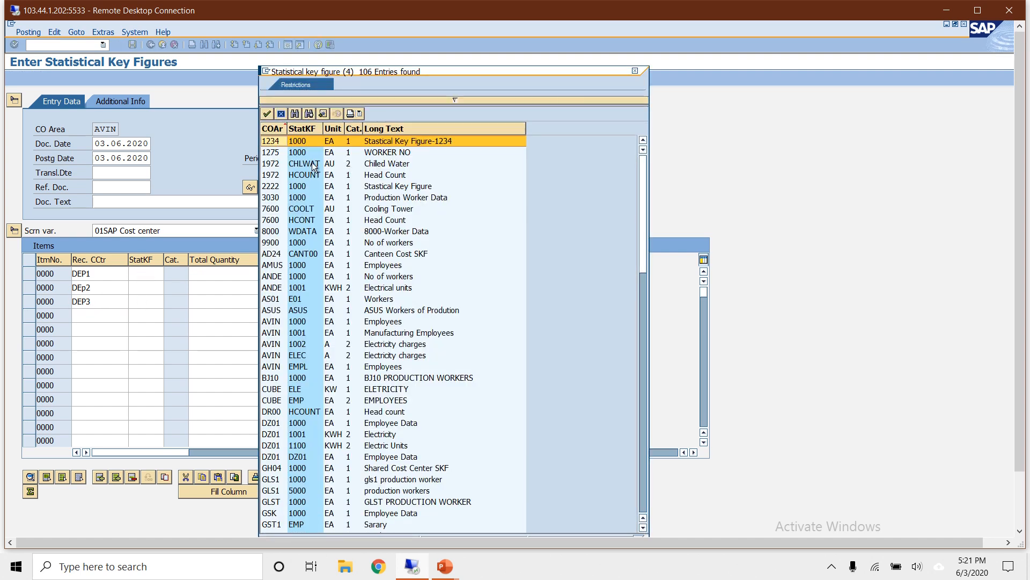
pyautogui.click(371, 101)
pyautogui.write('avin')
pyautogui.press('Return')
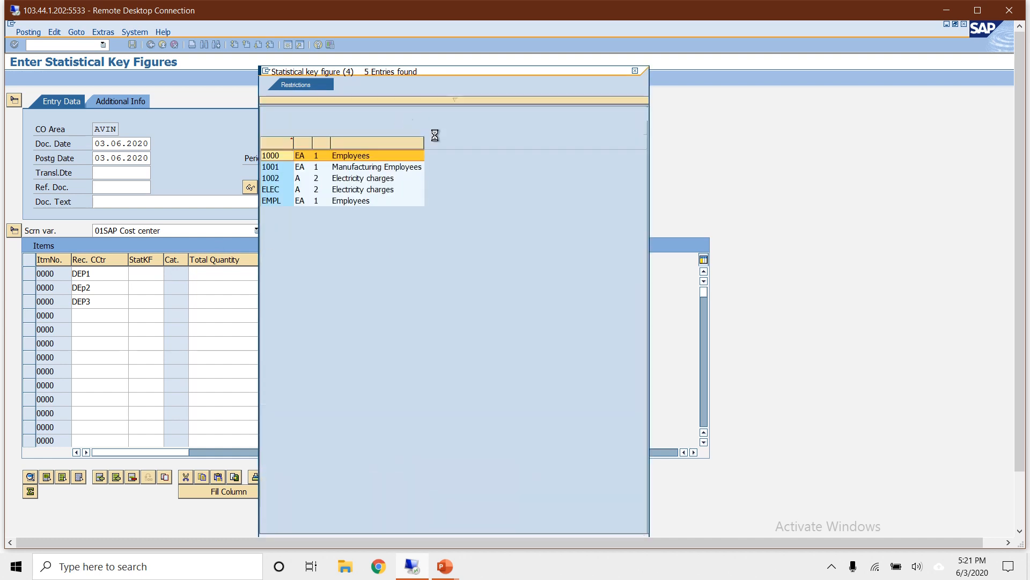
pyautogui.click(278, 189)
pyautogui.doubleClick(278, 189)
pyautogui.hotkey('ctrl', 'c')
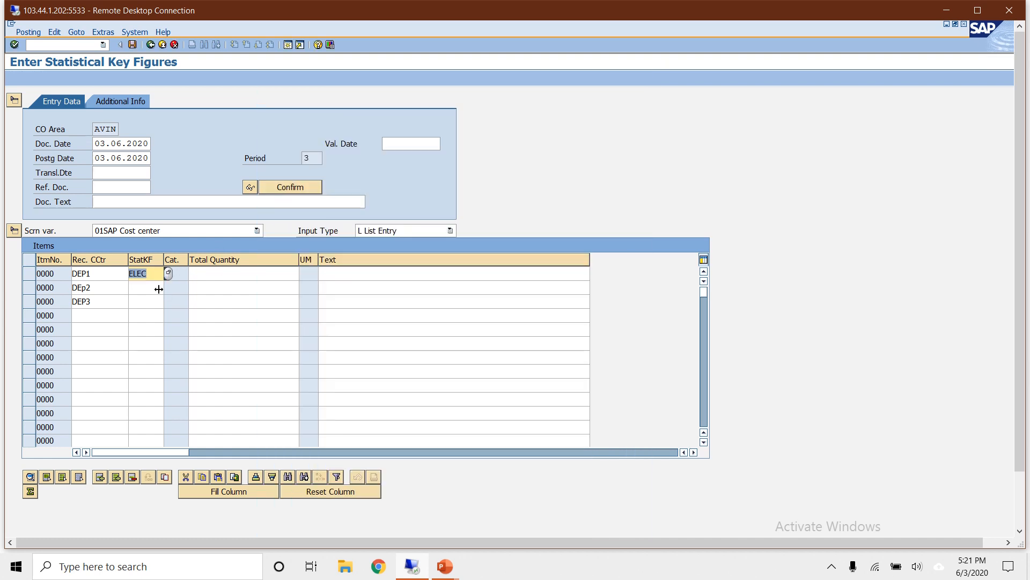
pyautogui.click(160, 289)
pyautogui.hotkey('ctrl', 'v')
pyautogui.press('Down')
pyautogui.hotkey('ctrl', 'v')
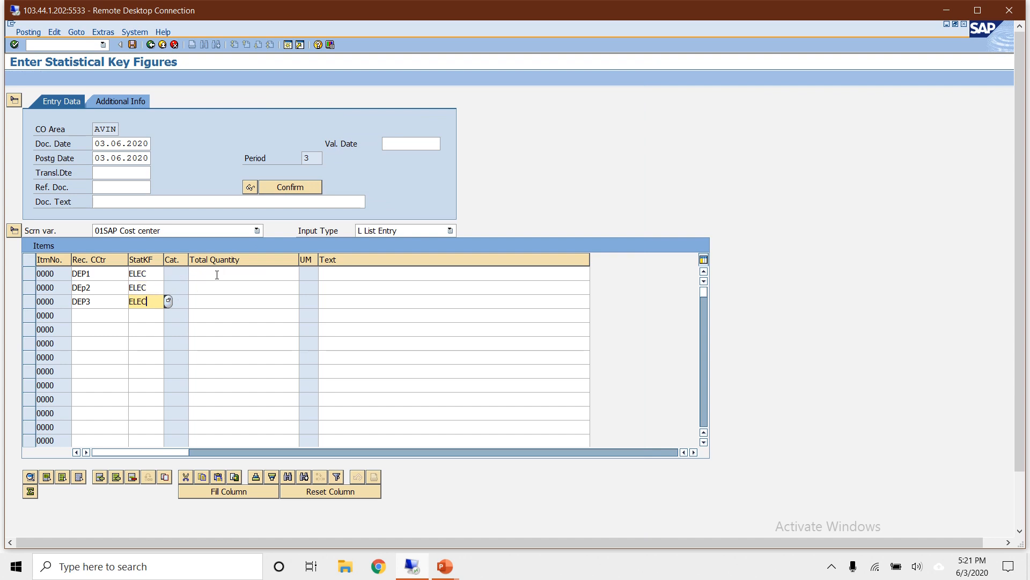
# - Enter total quantities of 80 for DEP1, 10 for DEP2 and 10 for DEP3
pyautogui.click(217, 275)
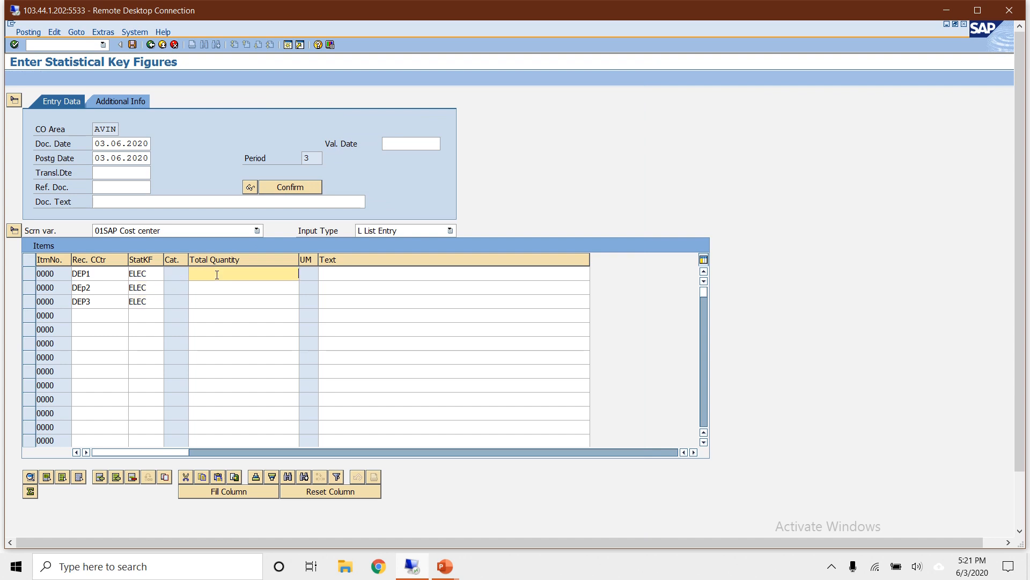
pyautogui.write('80')
pyautogui.click(236, 286)
pyautogui.write('10')
pyautogui.click(244, 304)
pyautogui.write('10')
# - Add three more item rows with receiver cost centers DEP1, DEP3 and DEP3
pyautogui.click(84, 316)
pyautogui.write('DEP3')
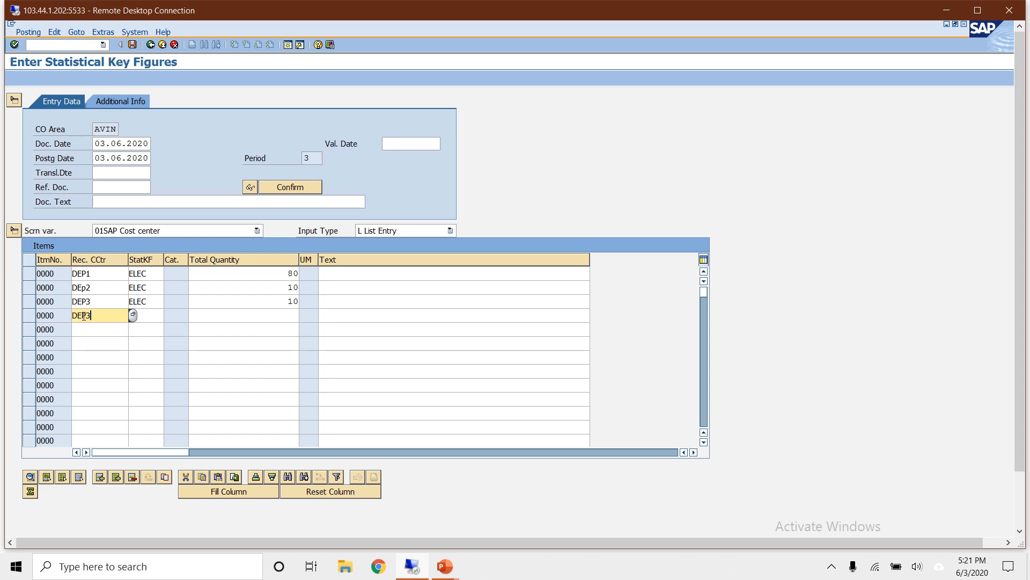
pyautogui.press('Down')
pyautogui.write('DEP3')
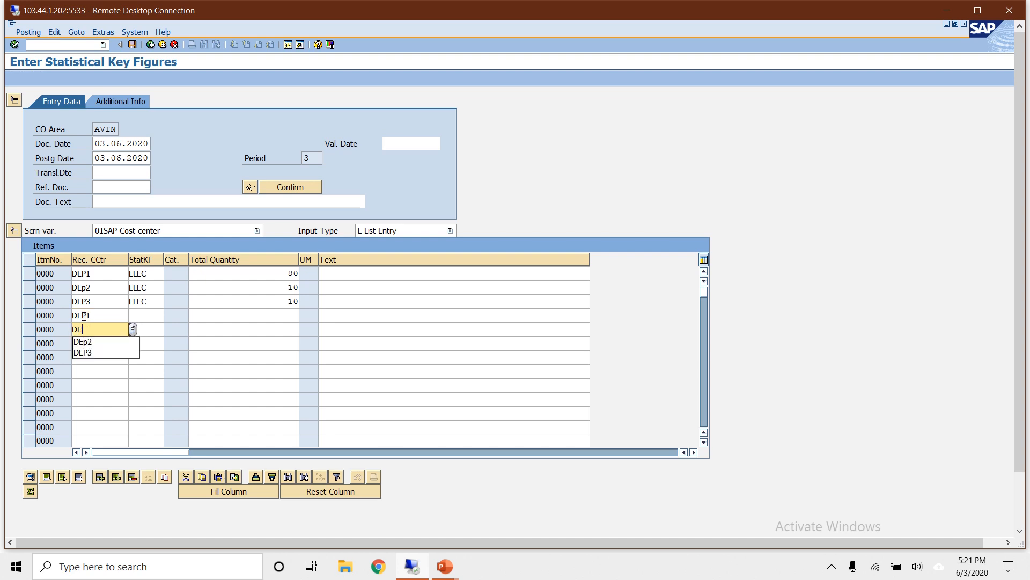
pyautogui.press('Down')
pyautogui.write('DEP3')
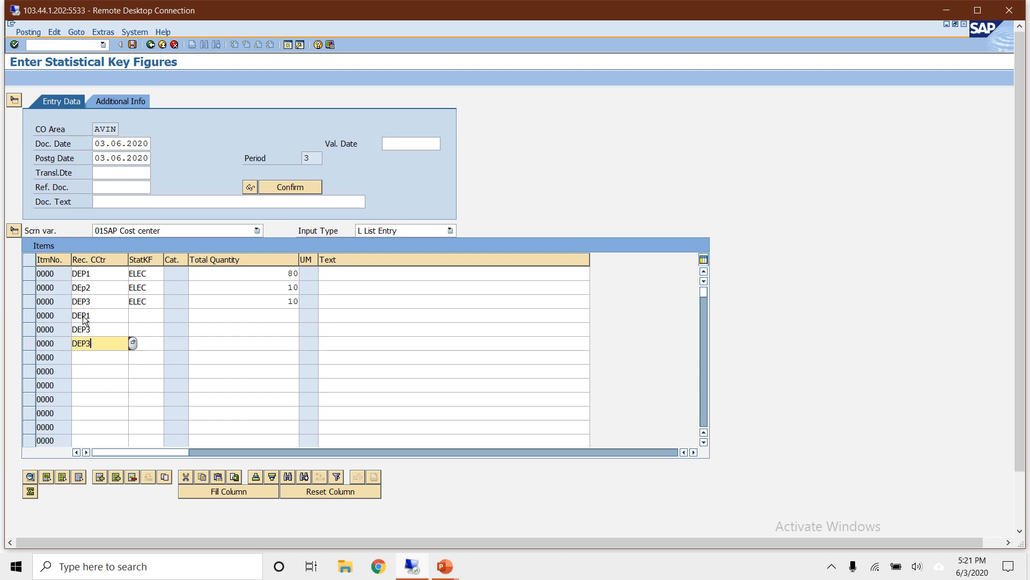
pyautogui.click(142, 314)
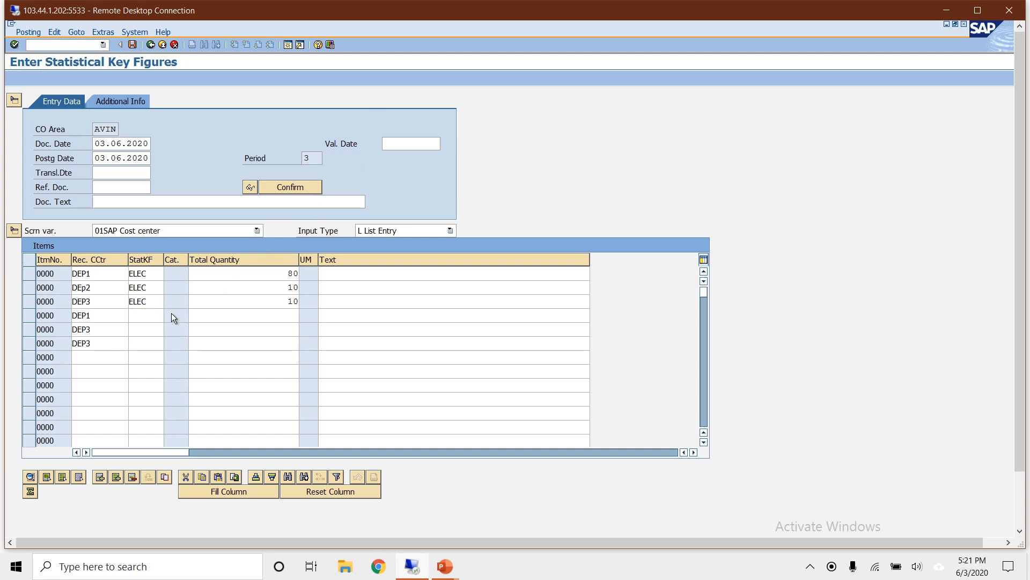
# - Assign statistical key figure EMPL from controlling area AVIN to the three new rows
pyautogui.click(170, 315)
pyautogui.click(433, 101)
pyautogui.write('AVIN')
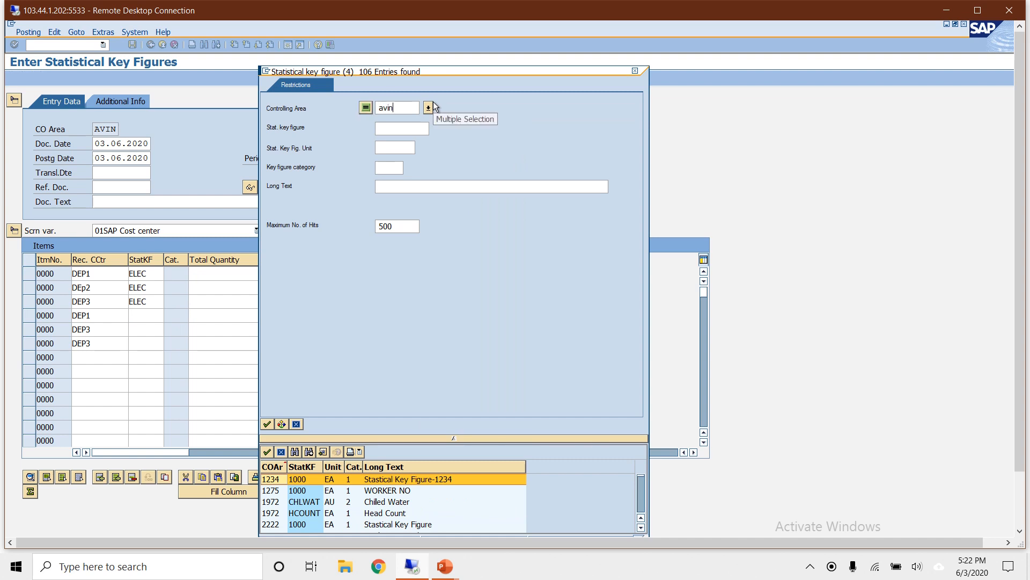
pyautogui.press('Return')
pyautogui.click(273, 190)
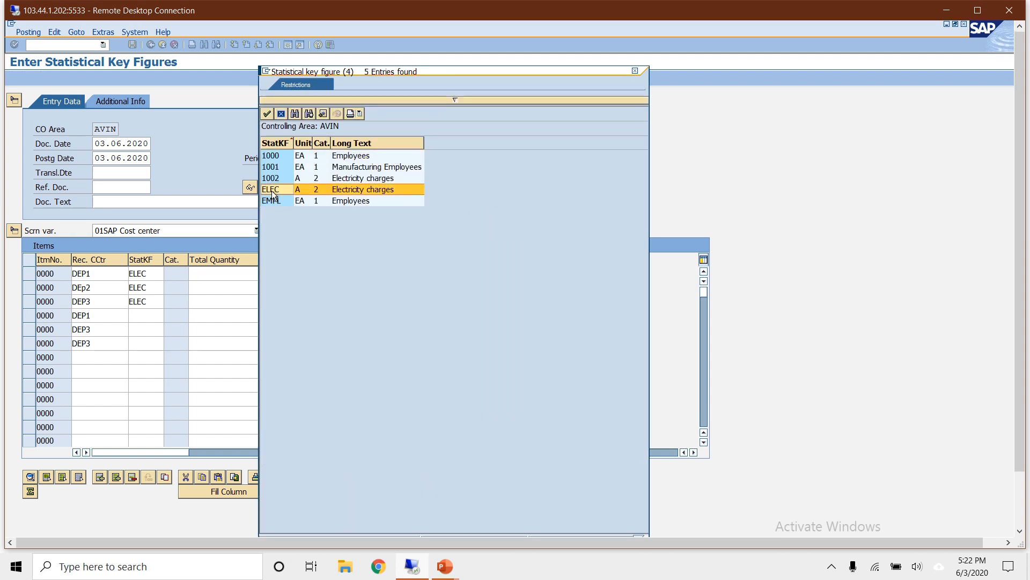
pyautogui.doubleClick(273, 199)
pyautogui.press('Down')
pyautogui.hotkey('ctrl', 'v')
pyautogui.press('Down')
pyautogui.hotkey('ctrl', 'v')
pyautogui.click(217, 319)
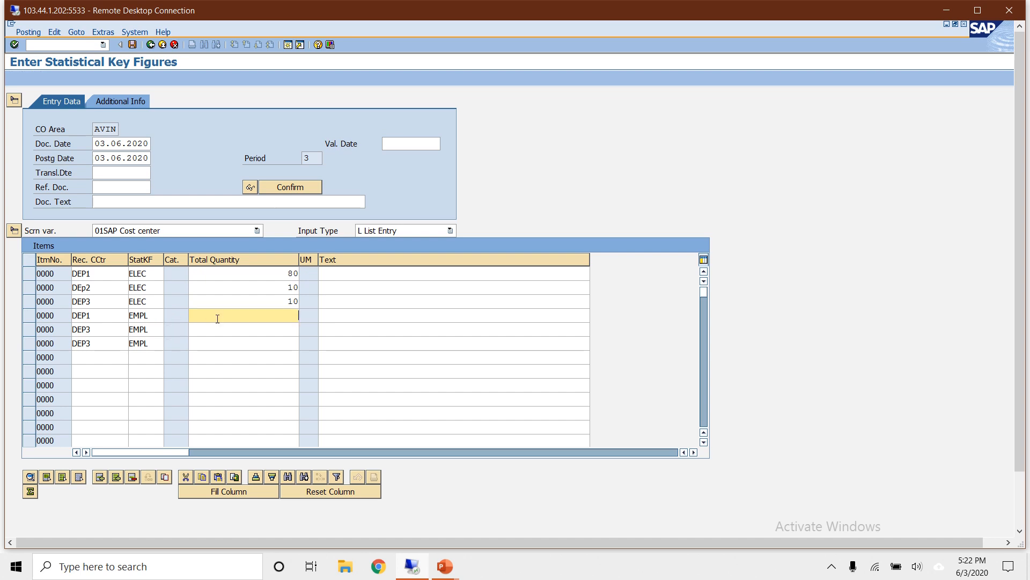
# - Enter total quantities of 50 for DEP1, 30 for DEP3 and 20 for the second DEP3 row on the EMPL items
pyautogui.write('50')
pyautogui.click(226, 330)
pyautogui.write('30')
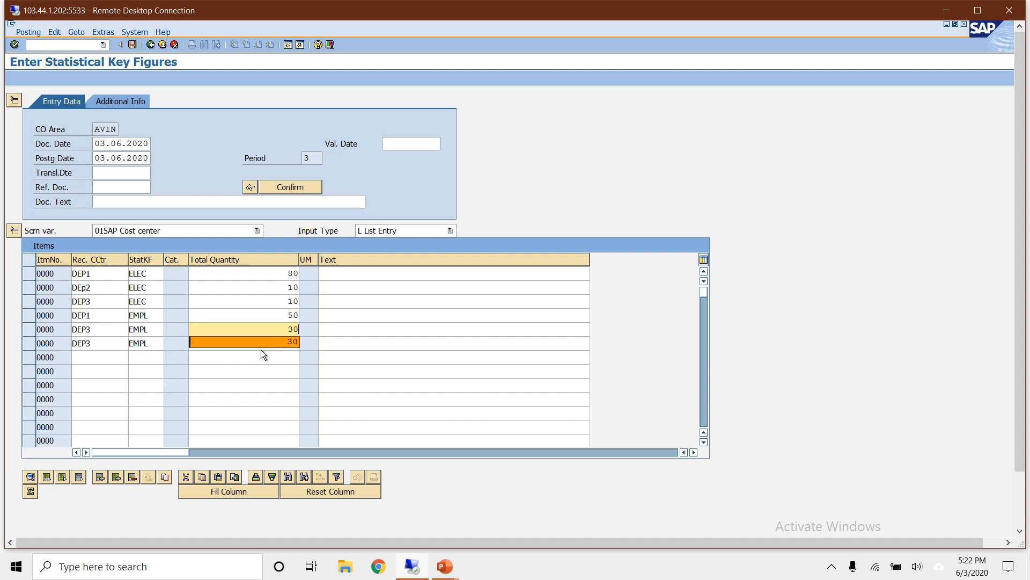
pyautogui.click(263, 355)
pyautogui.click(261, 342)
pyautogui.write('20')
pyautogui.press('Return')
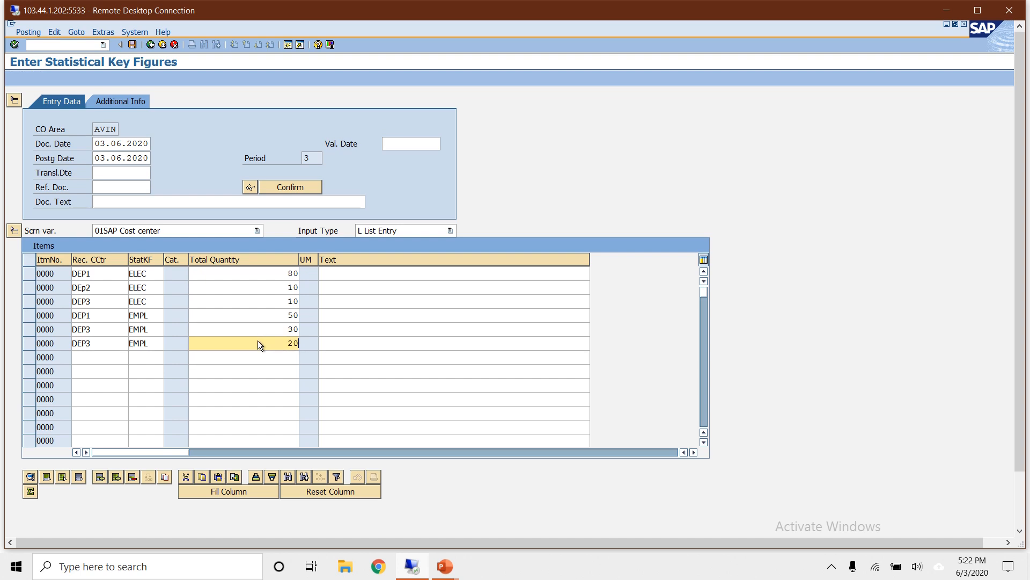
# - Post the statistical key figure document and leave the transaction
pyautogui.doubleClick(474, 8)
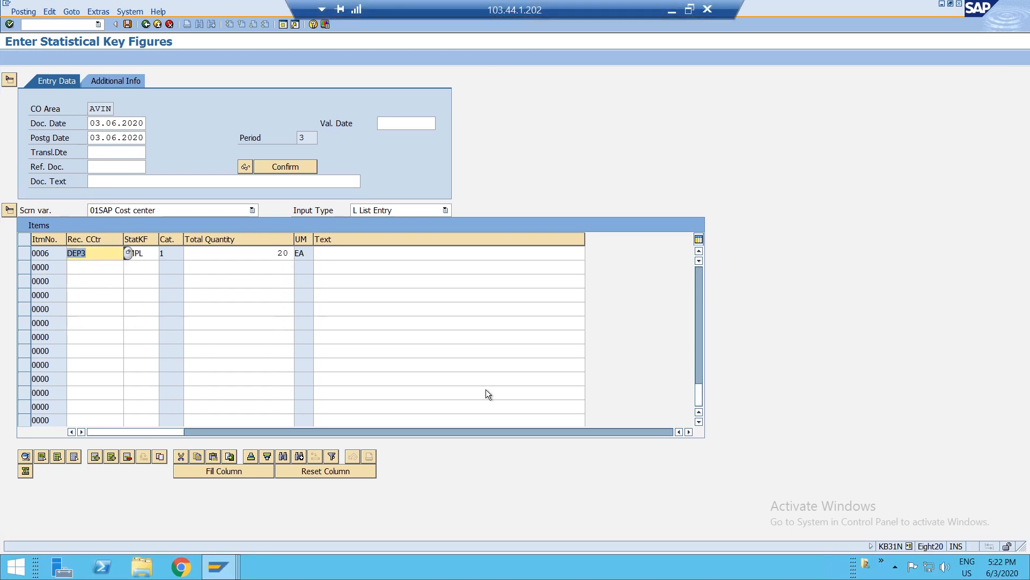
pyautogui.press('Return')
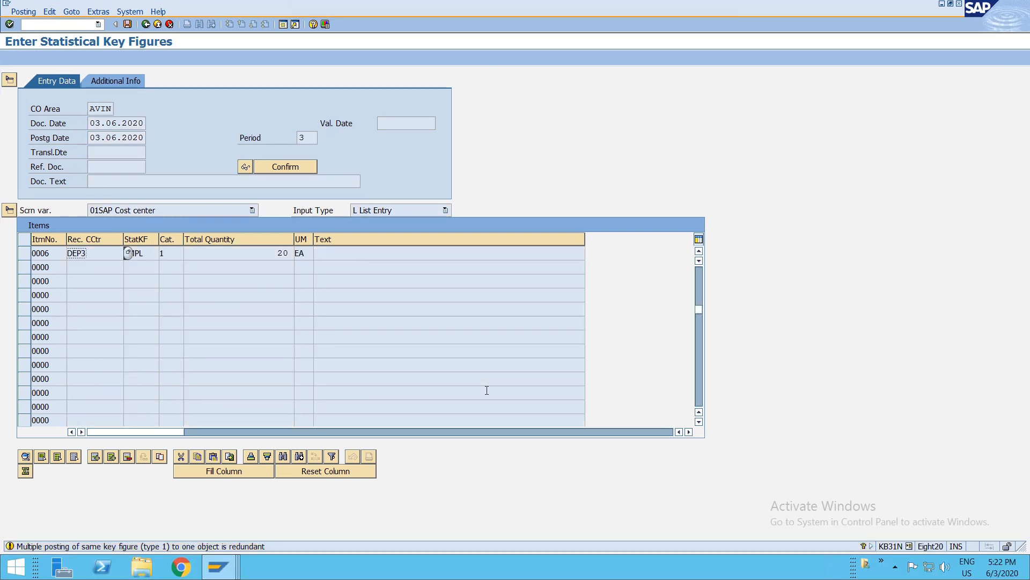
pyautogui.hotkey('ctrl', 's')
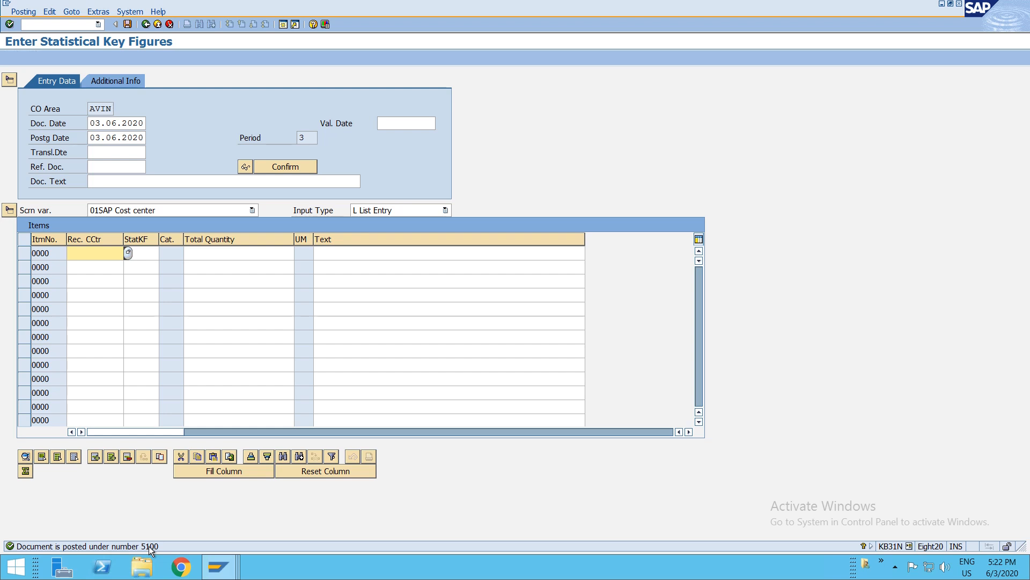
pyautogui.press('F3')
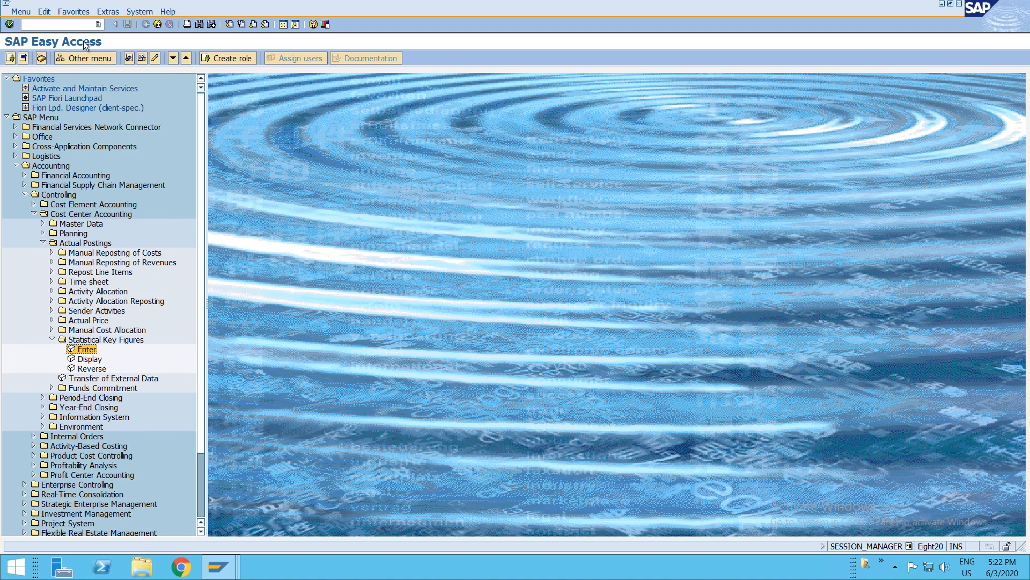
# - Start transaction FB50 and set the document date to 03062020
pyautogui.click(77, 23)
pyautogui.write('FB50')
pyautogui.press('Return')
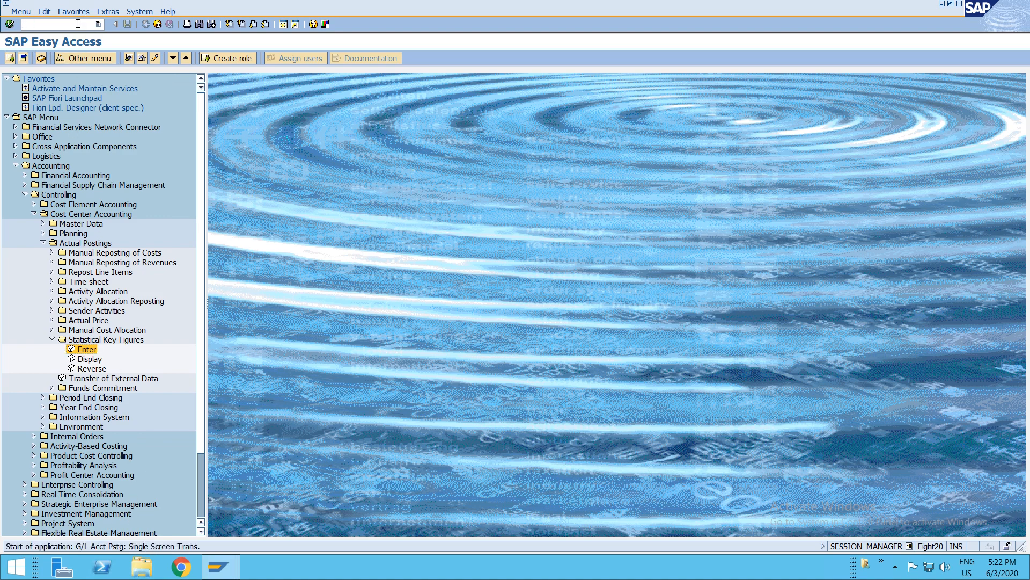
pyautogui.write('0306')
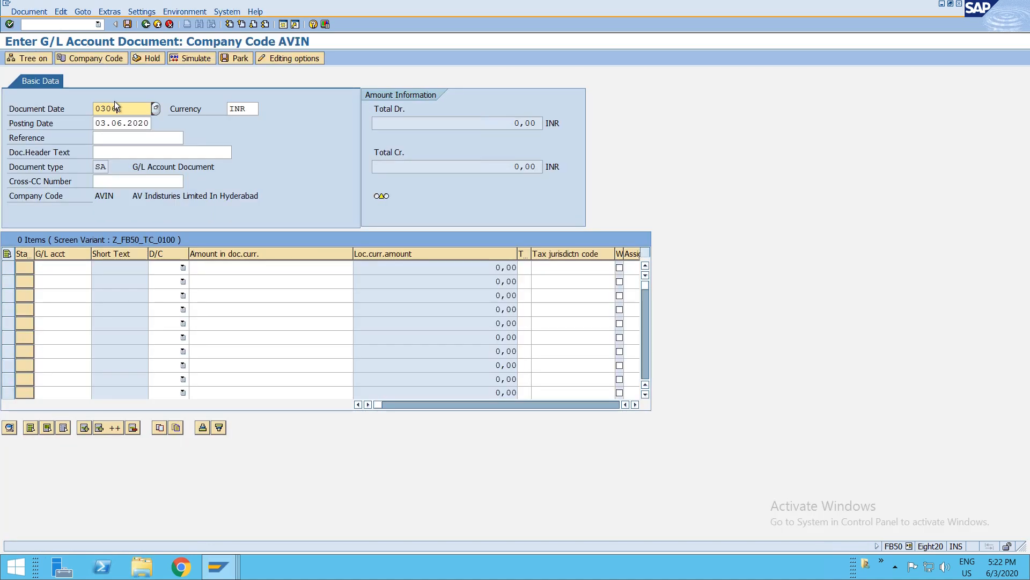
pyautogui.write('2020')
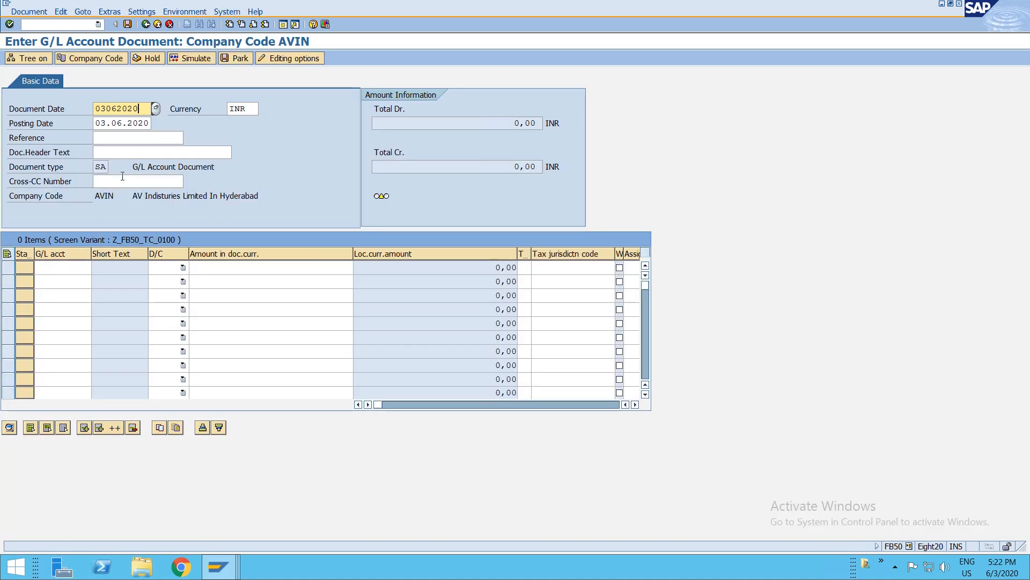
# - Enter the document header text "Electrict charges"
pyautogui.click(118, 154)
pyautogui.write('Electricitycha')
pyautogui.press('BackSpace')
pyautogui.press('BackSpace')
pyautogui.press('BackSpace')
pyautogui.press('BackSpace')
pyautogui.write('charges')
# - Pick G/L account P037 Factory electricity charges for the first line item as a debit and move to its amount
pyautogui.click(57, 264)
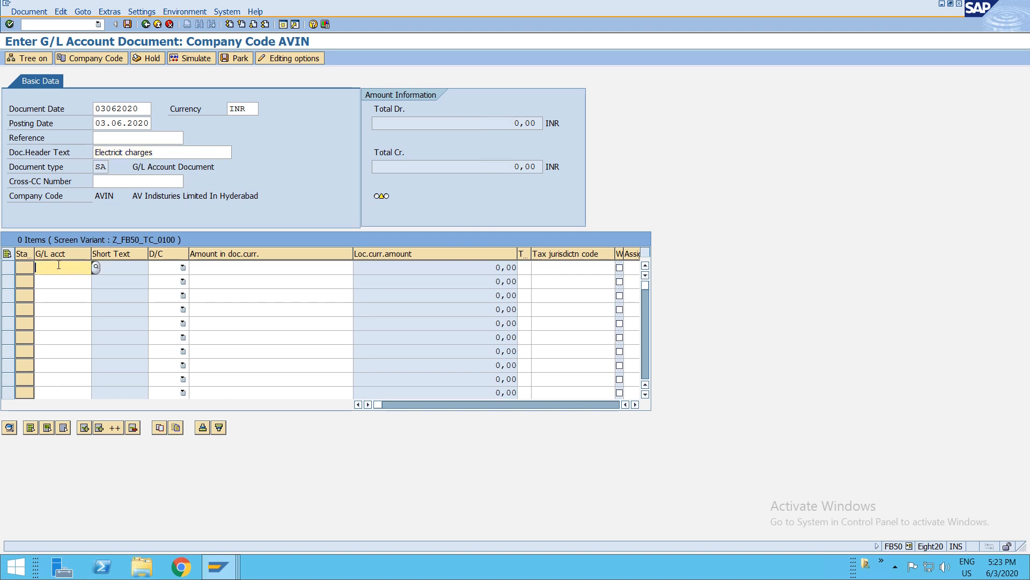
pyautogui.press('F4')
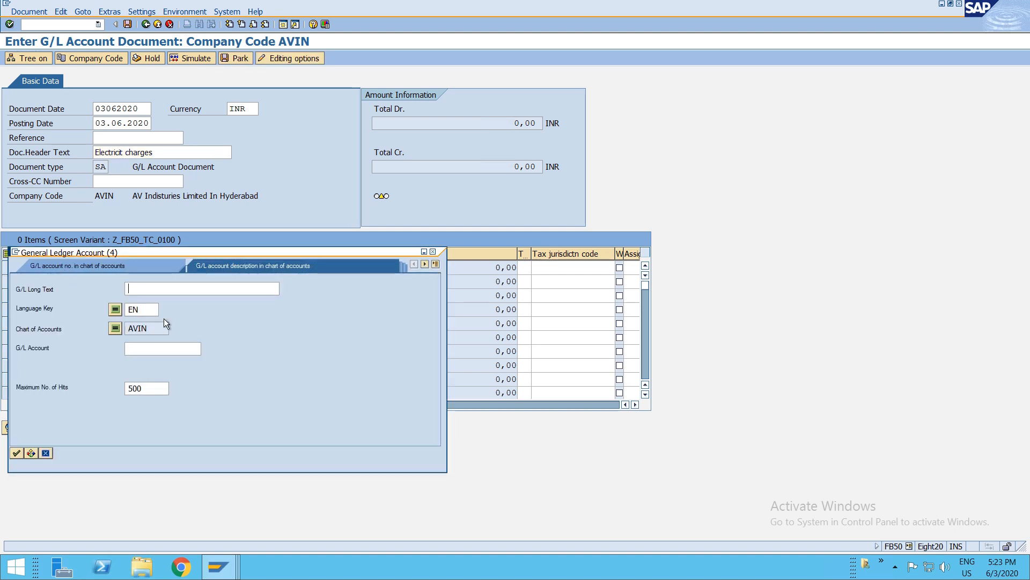
pyautogui.press('Return')
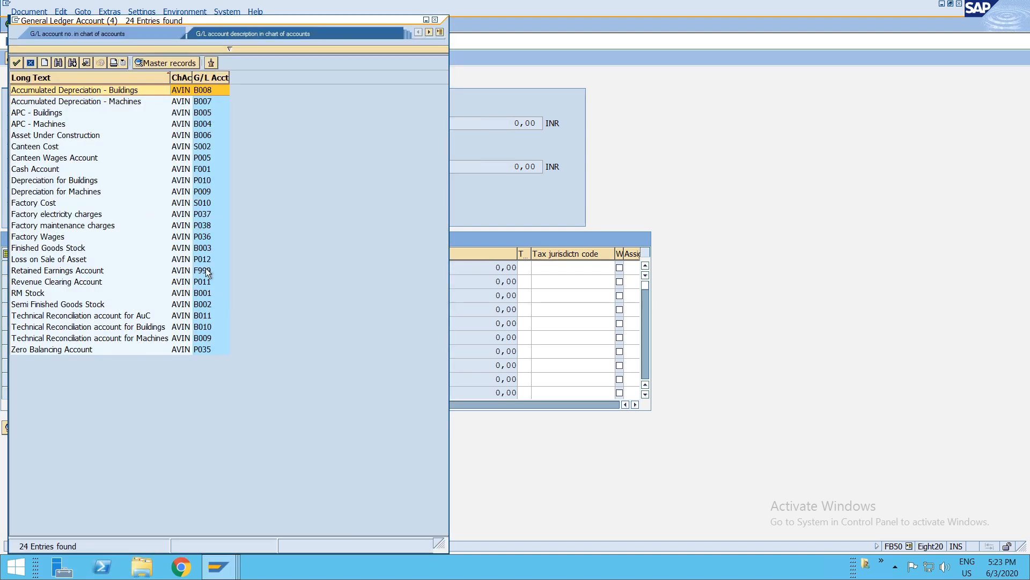
pyautogui.click(73, 214)
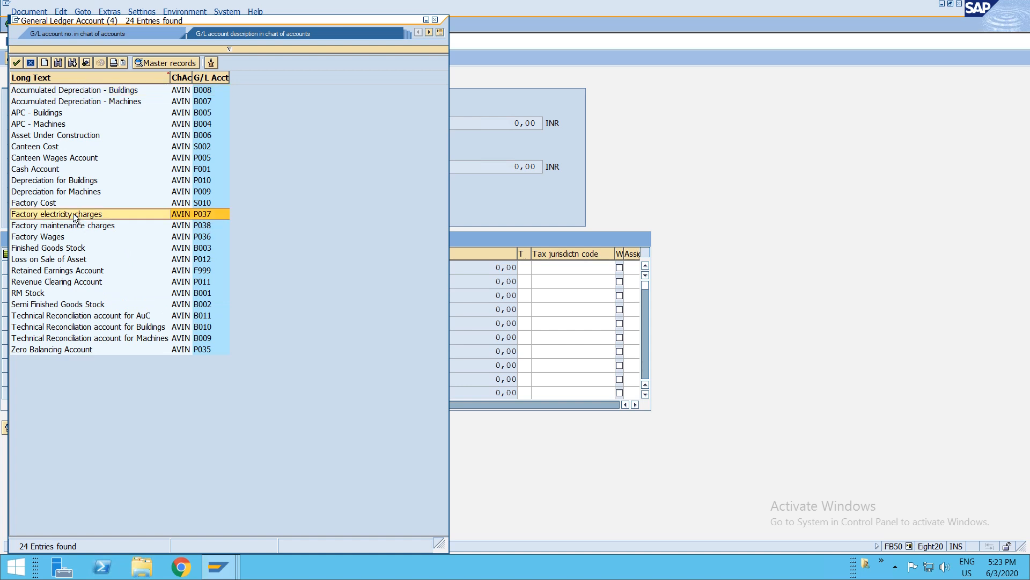
pyautogui.press('Return')
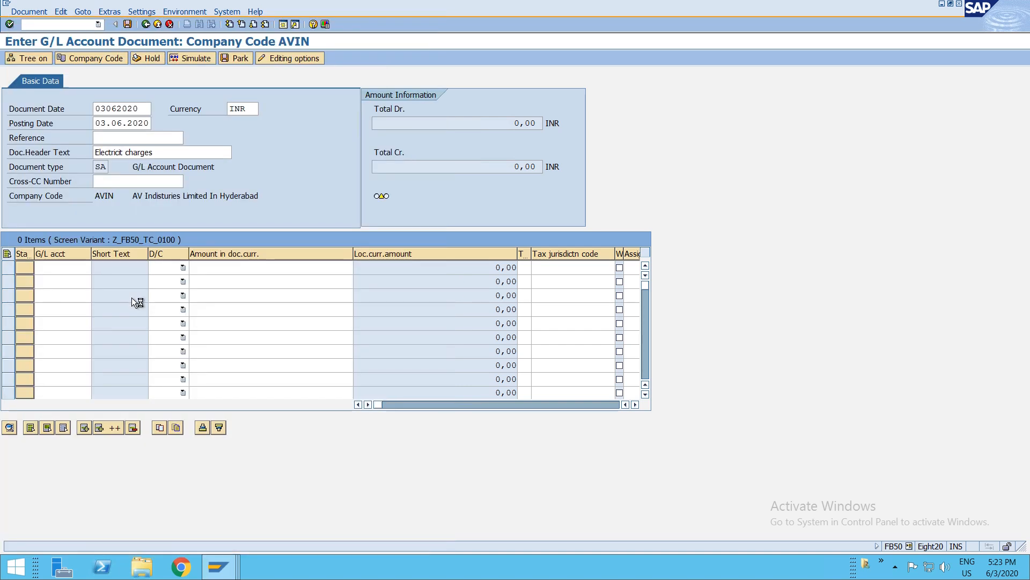
pyautogui.click(169, 266)
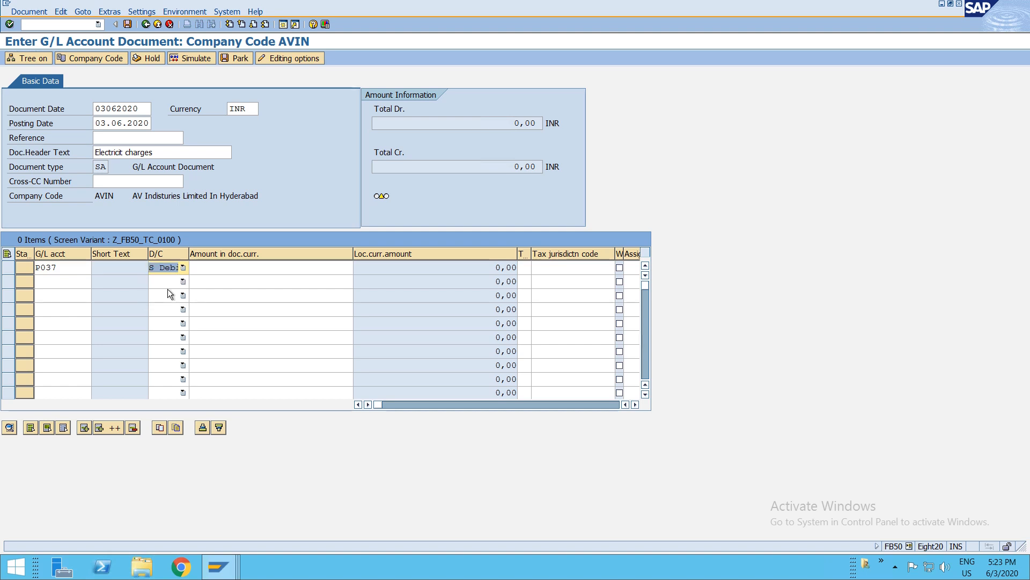
pyautogui.click(203, 273)
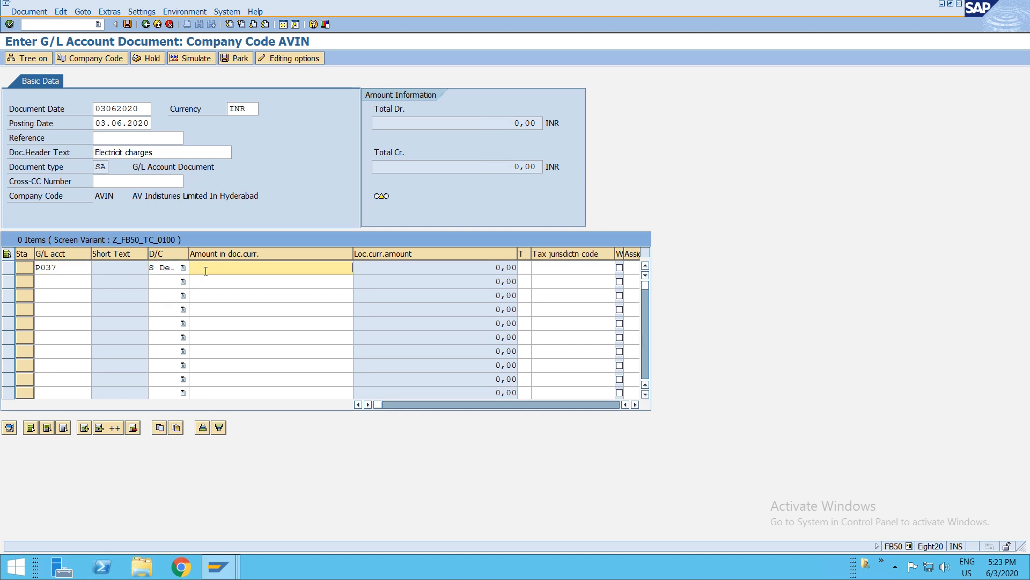
pyautogui.click(690, 10)
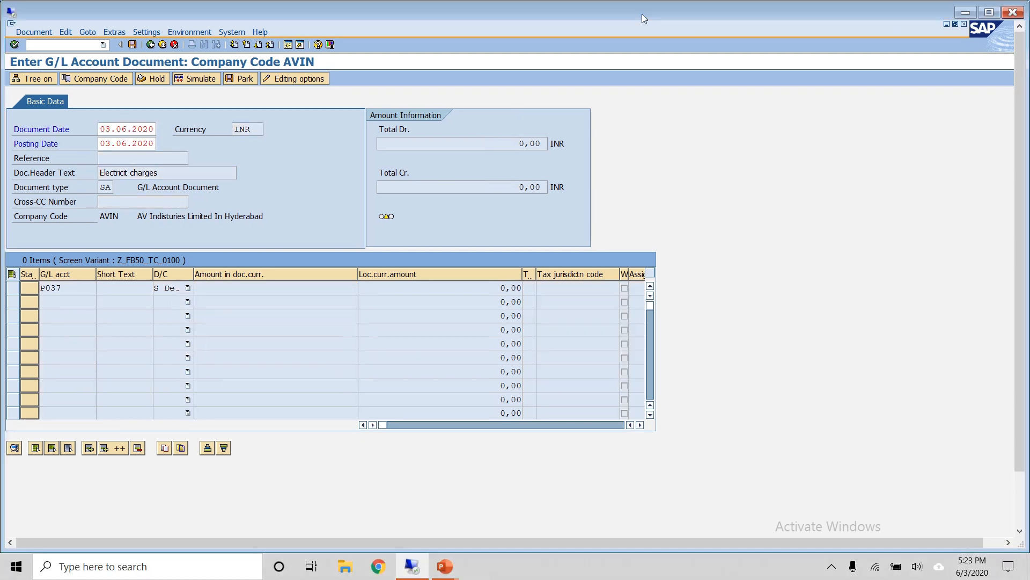
pyautogui.doubleClick(643, 15)
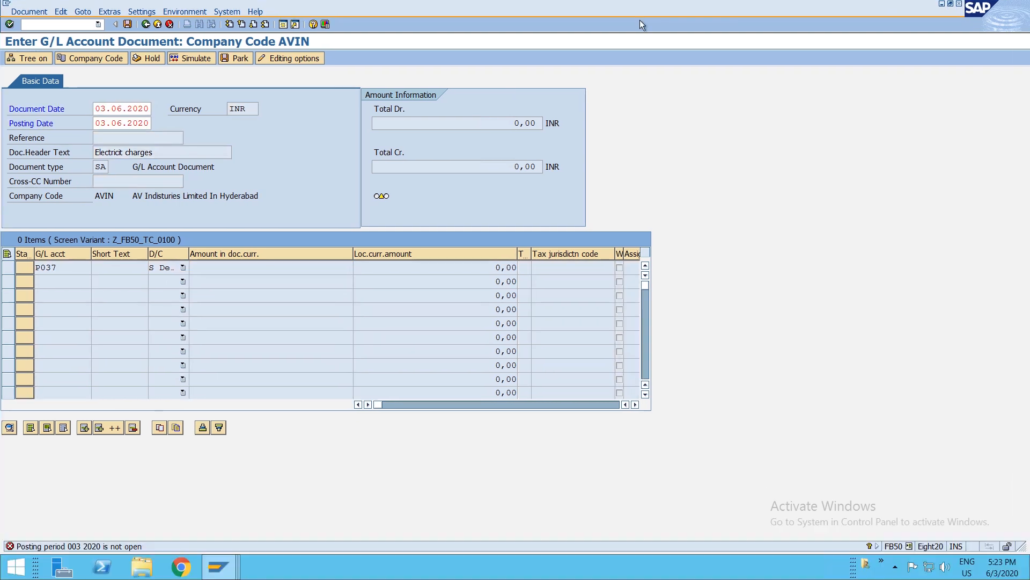
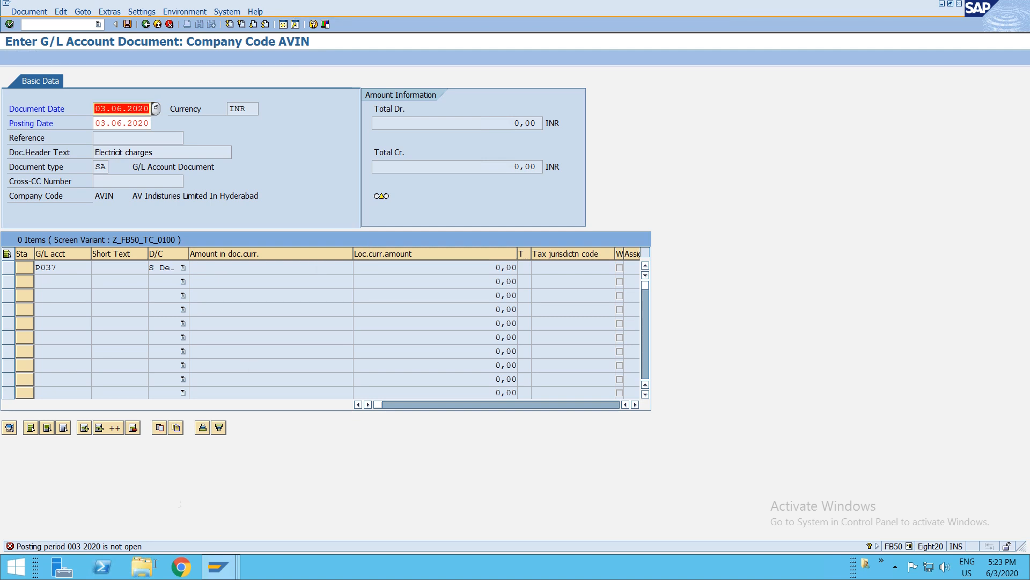
# - Check the posting period error details and the actual period locks for controlling area AVIN, fiscal year 2020, version 0
pyautogui.doubleClick(124, 546)
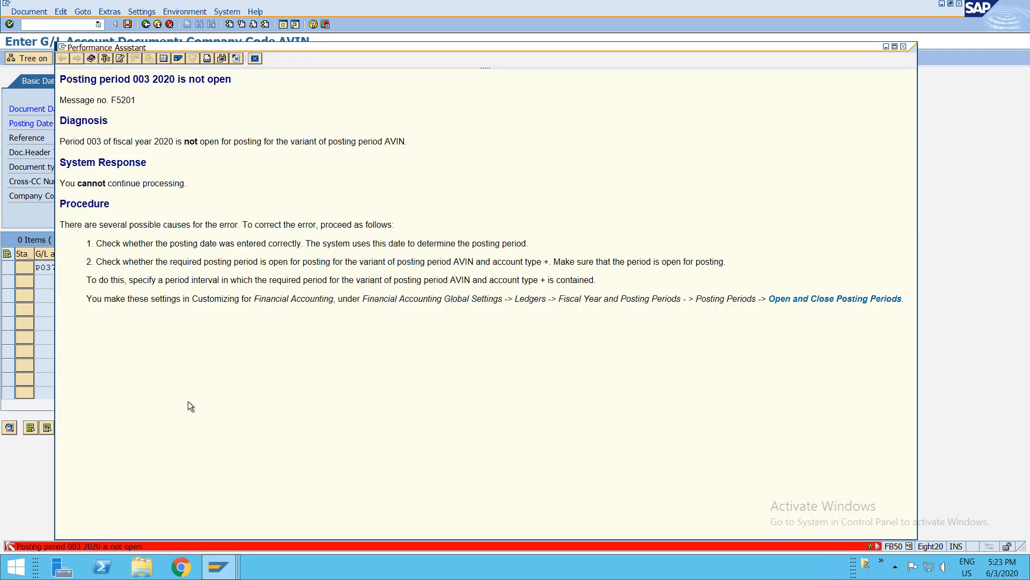
pyautogui.press('Escape')
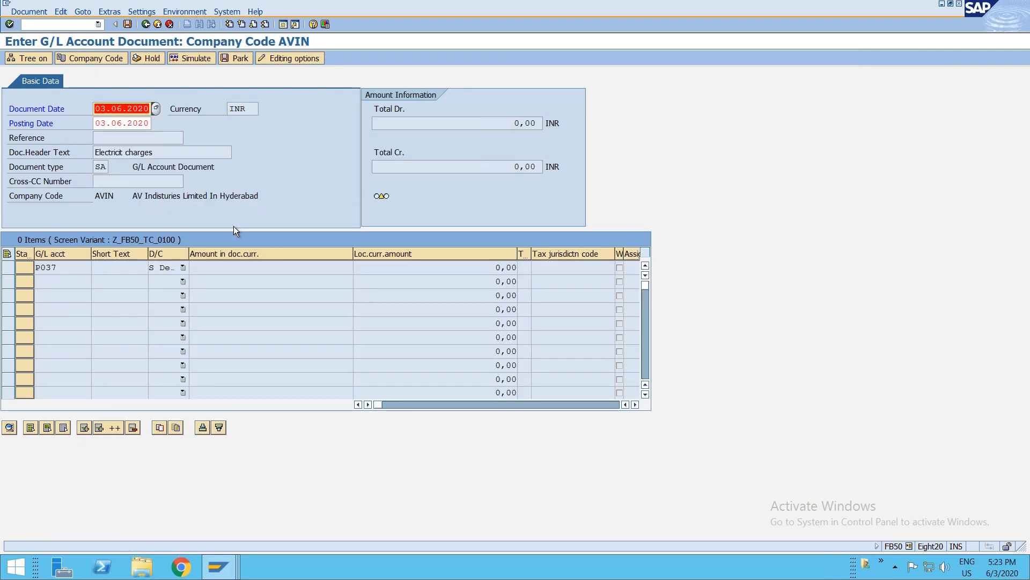
pyautogui.press('F3')
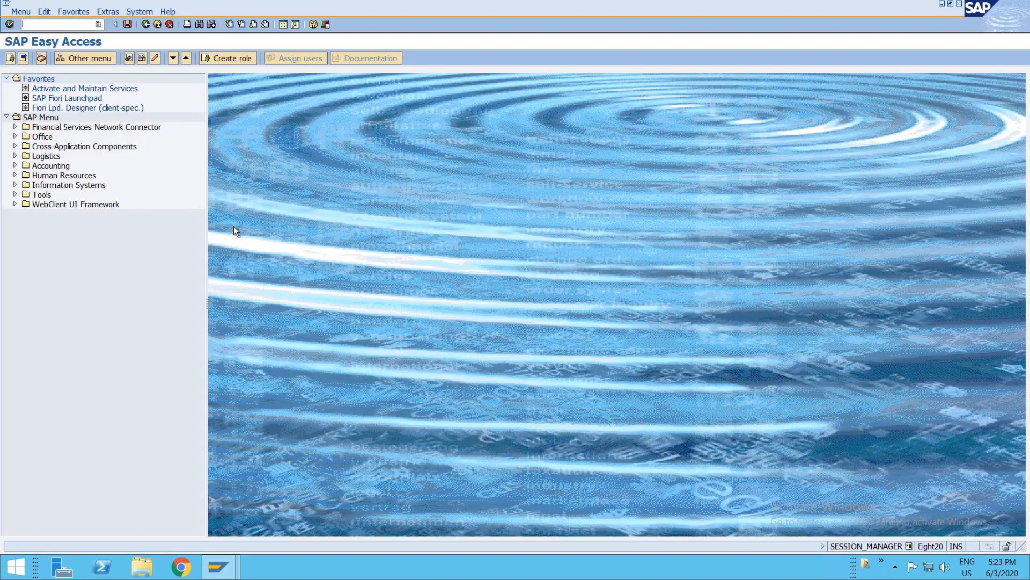
pyautogui.write('okp1')
pyautogui.press('Return')
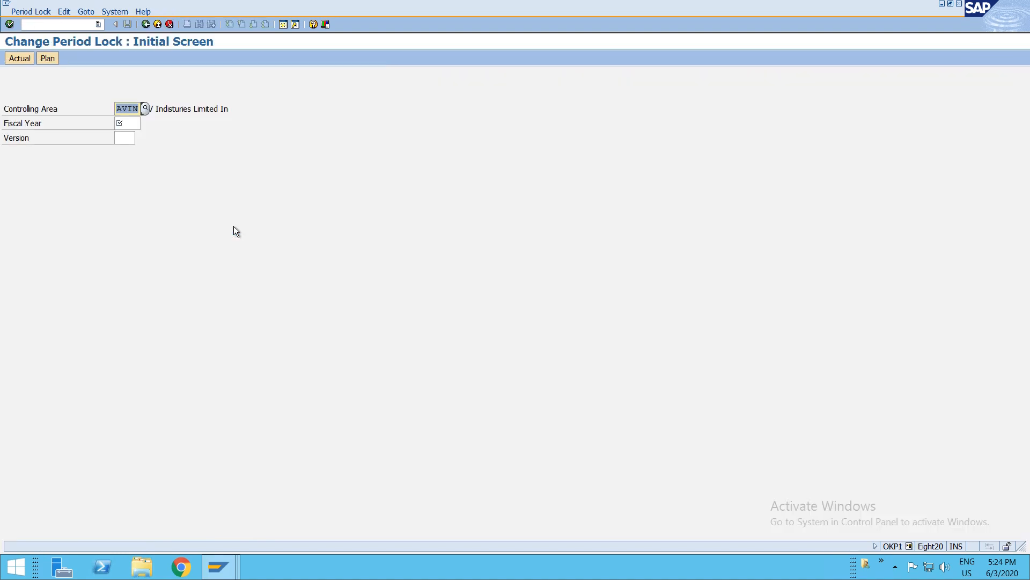
pyautogui.click(128, 124)
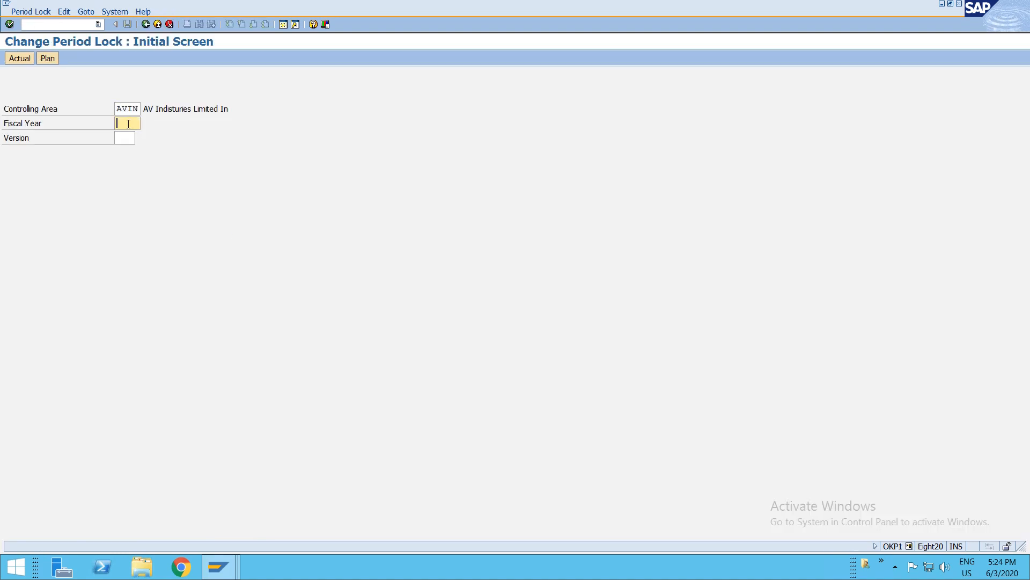
pyautogui.write('2020')
pyautogui.press('Tab')
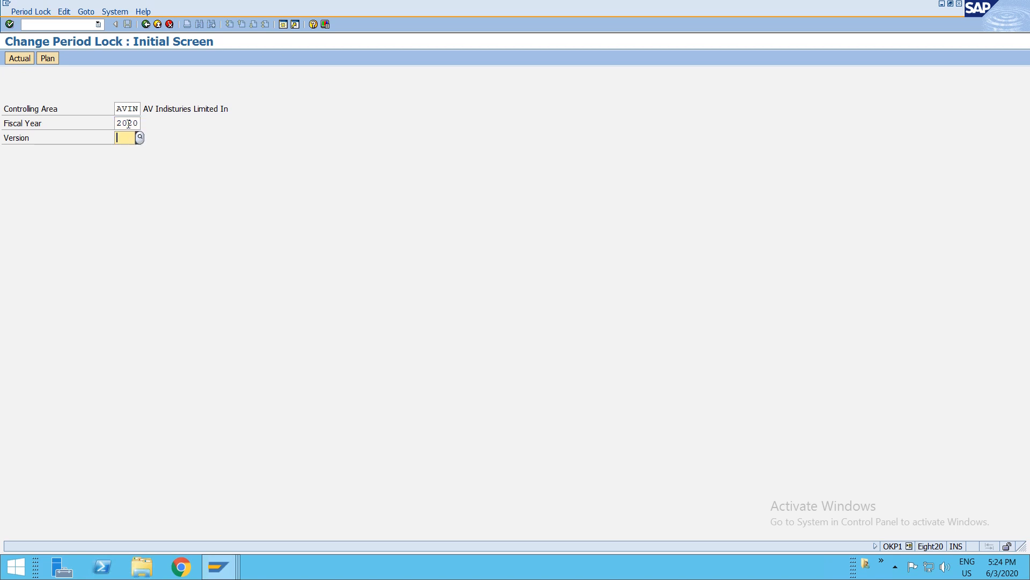
pyautogui.write('0')
pyautogui.press('Return')
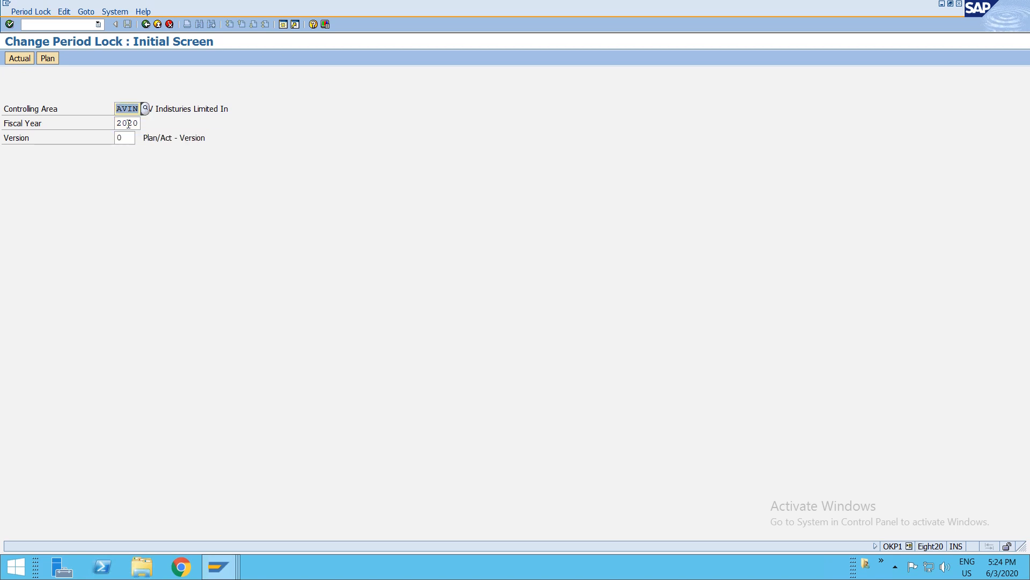
pyautogui.click(27, 60)
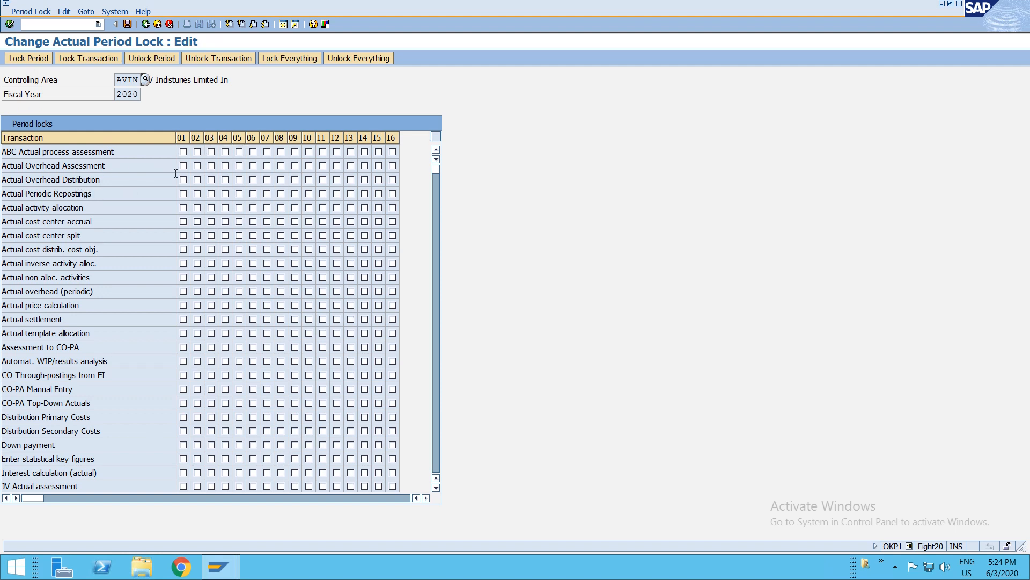
pyautogui.press('F3')
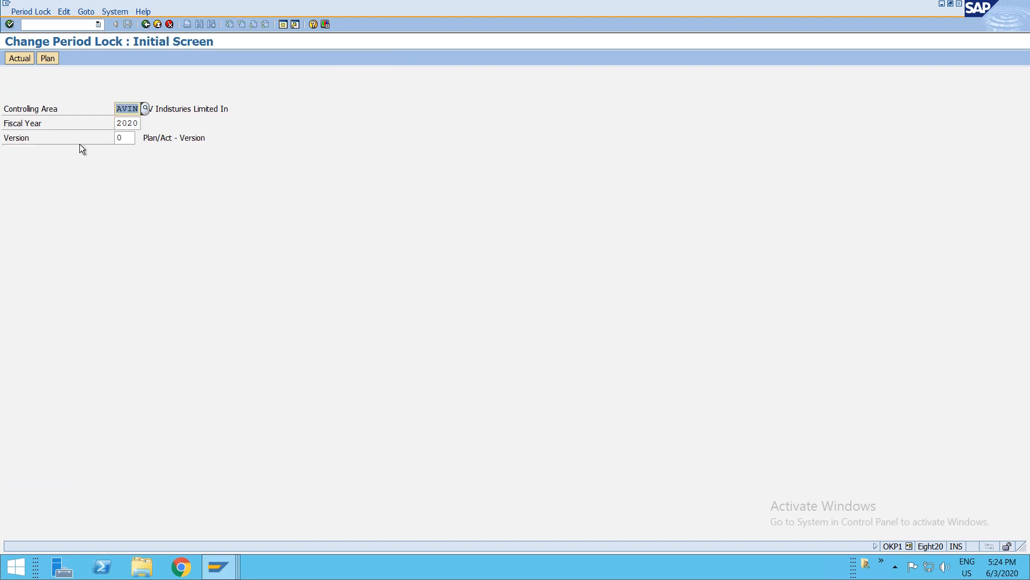
# - Review the accounting document number range intervals for company code AVIN in FBN1
pyautogui.click(49, 25)
pyautogui.write('/nm')
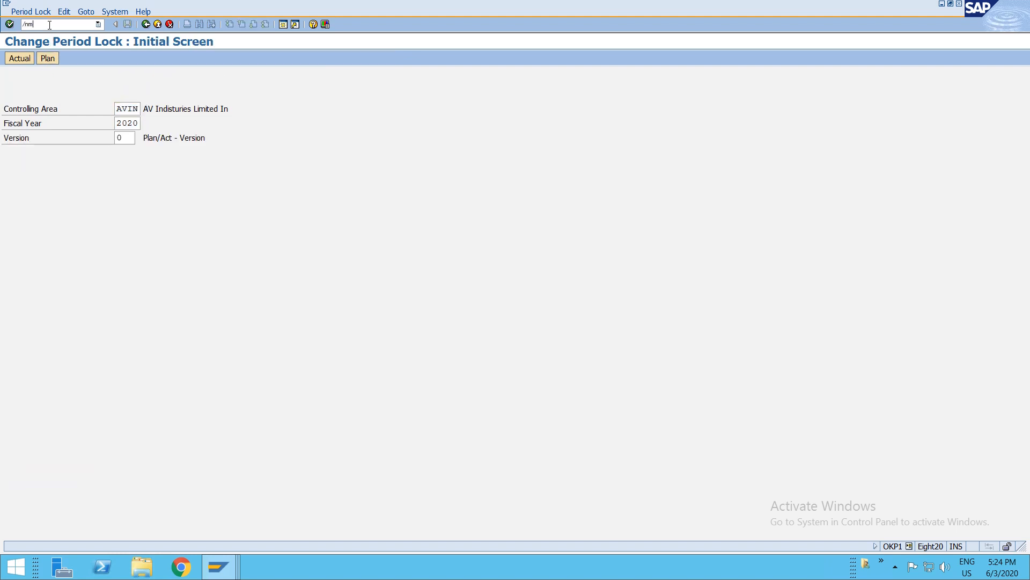
pyautogui.write('bn1')
pyautogui.press('Return')
pyautogui.write('avin')
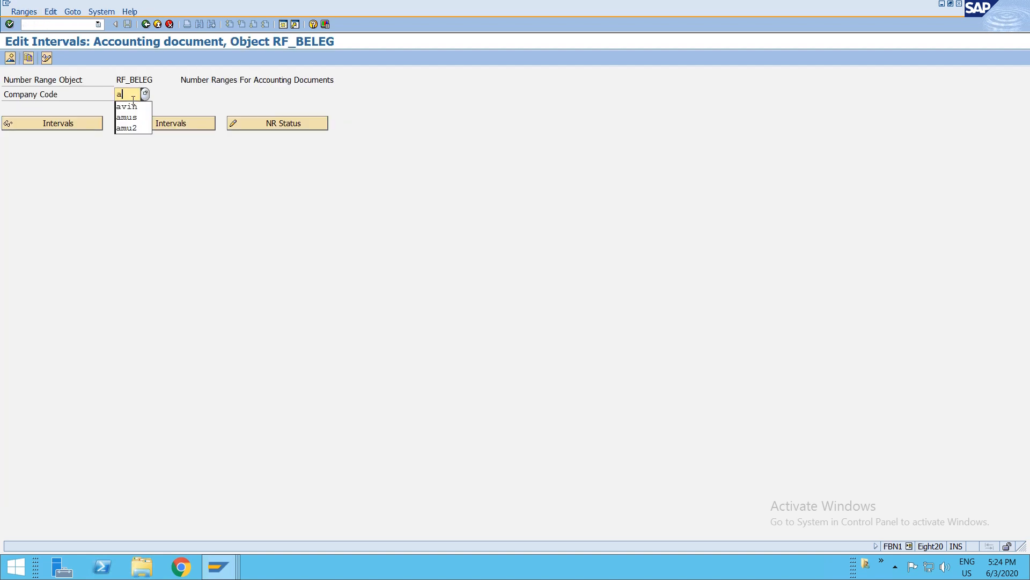
pyautogui.click(140, 128)
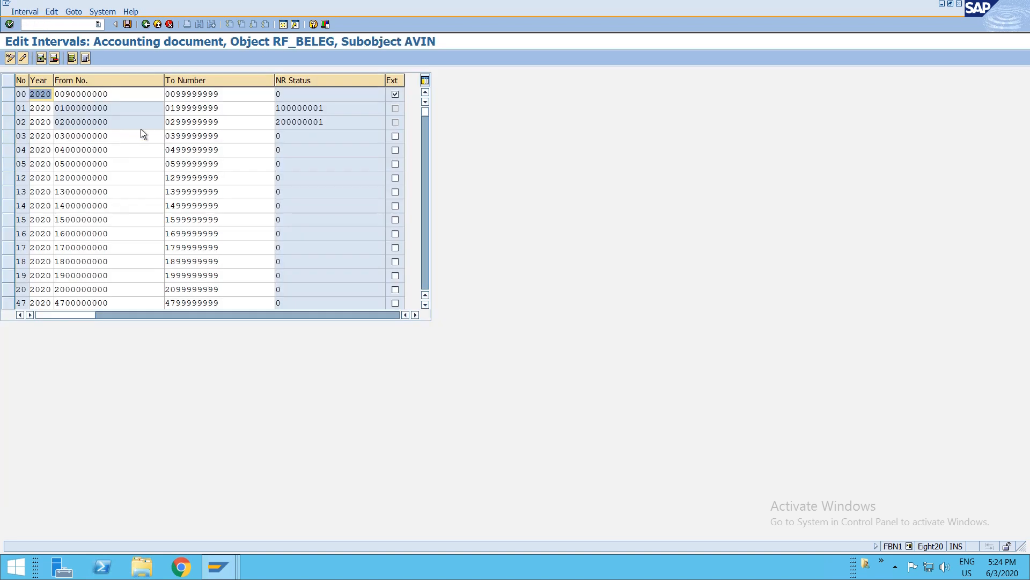
pyautogui.press('F3')
pyautogui.click(59, 24)
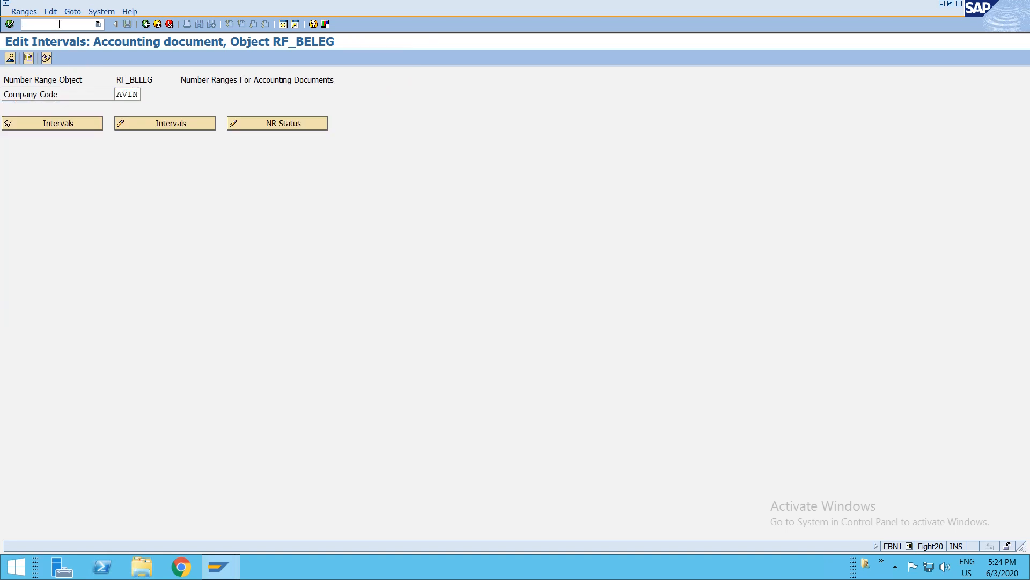
pyautogui.write('/nfb50')
pyautogui.press('Return')
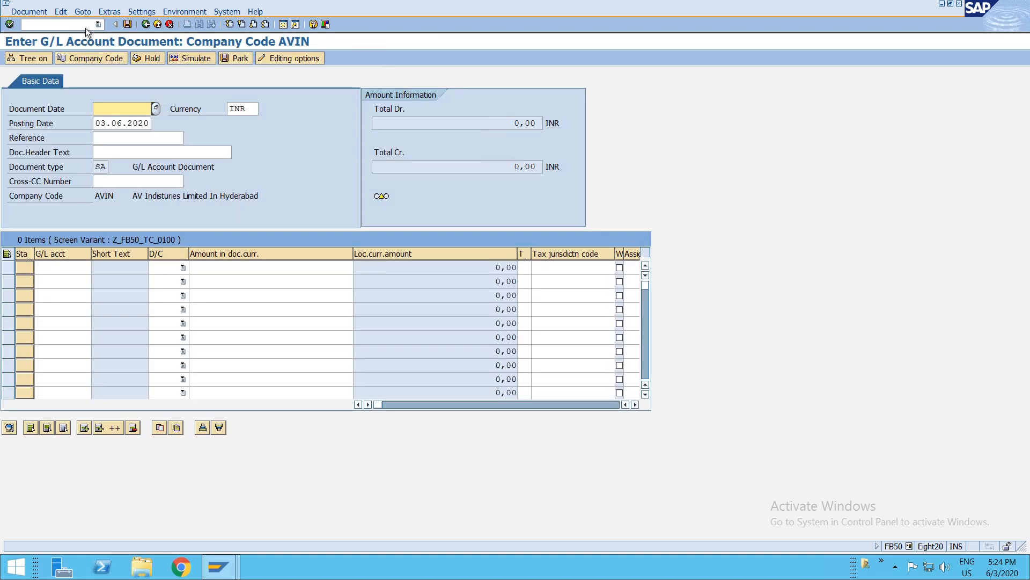
# - Open posting period variant AVIN in OB52 and set From Per.1 to 3 for every account type row
pyautogui.click(56, 27)
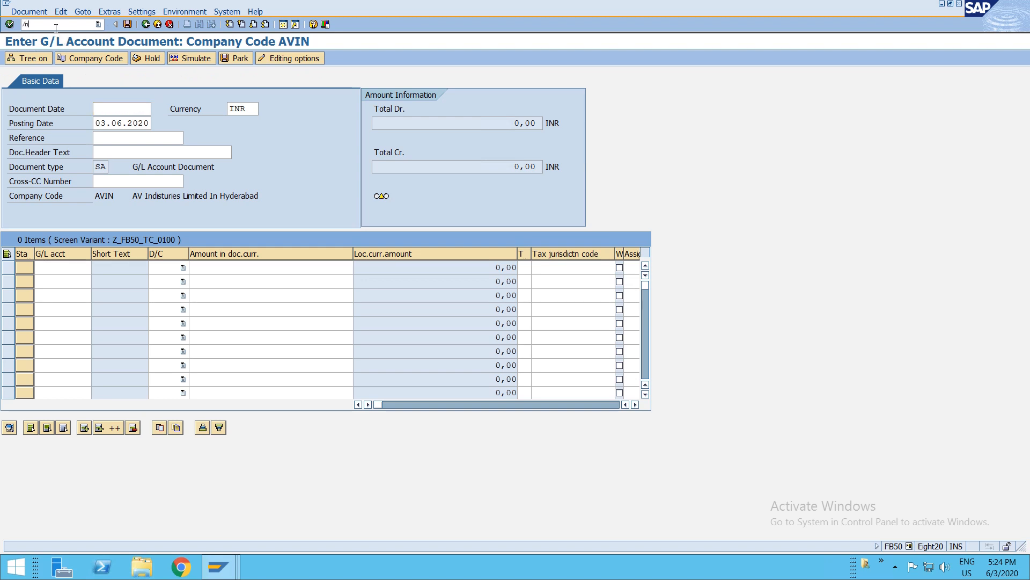
pyautogui.write('/nfbn')
pyautogui.press('BackSpace')
pyautogui.press('BackSpace')
pyautogui.write('ob52')
pyautogui.press('Return')
pyautogui.write('avin')
pyautogui.press('Return')
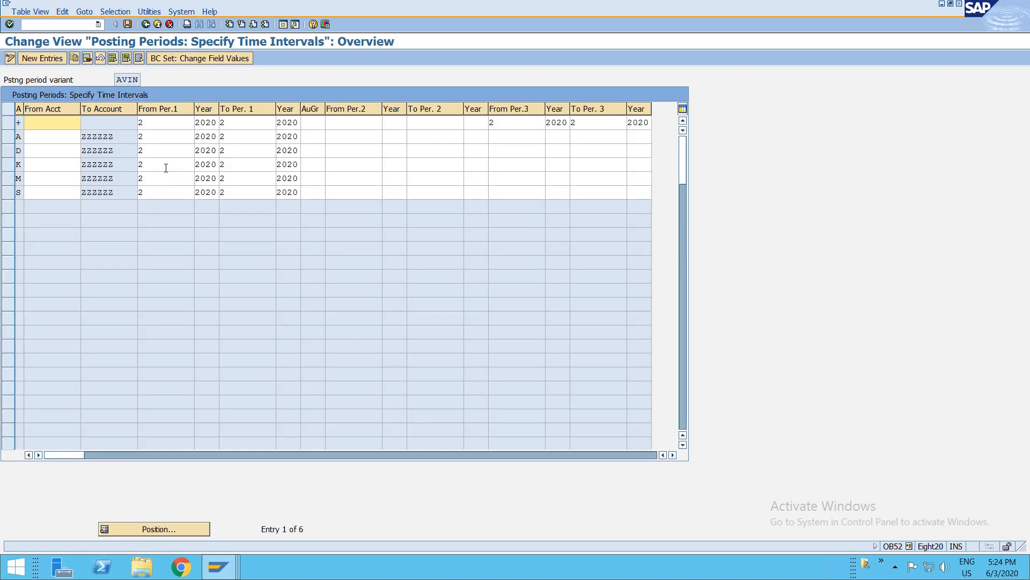
pyautogui.click(153, 125)
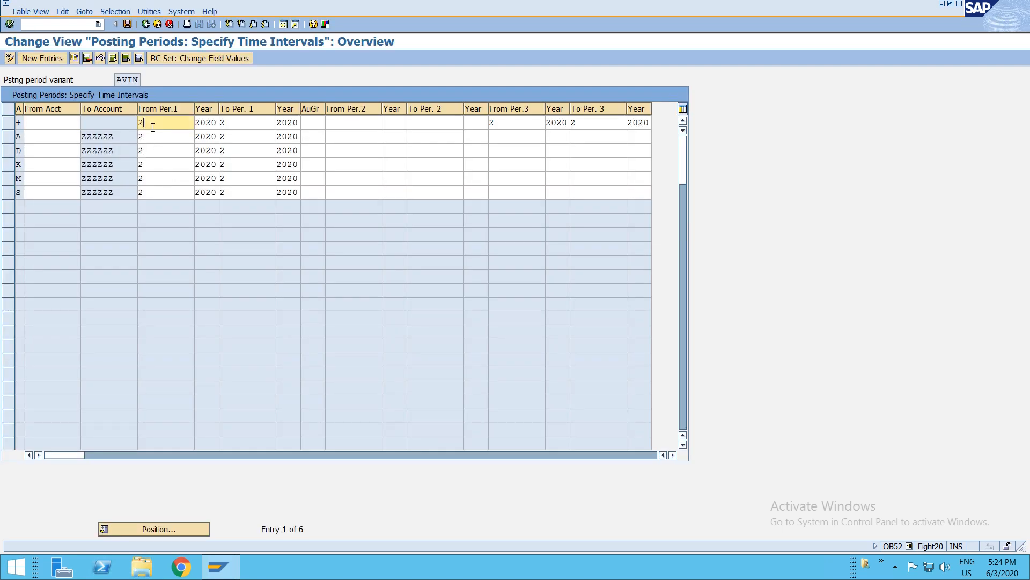
pyautogui.press('BackSpace')
pyautogui.write('3')
pyautogui.press('Down')
pyautogui.write('3')
pyautogui.press('Down')
pyautogui.write('3')
pyautogui.press('Down')
pyautogui.write('3')
pyautogui.press('Down')
pyautogui.write('3')
pyautogui.press('Down')
pyautogui.write('3')
# - Set To Per.1 to 3 for every account type row of variant AVIN
pyautogui.click(228, 123)
pyautogui.press('BackSpace')
pyautogui.write('3')
pyautogui.press('Down')
pyautogui.write('3')
pyautogui.press('Down')
pyautogui.write('3')
pyautogui.press('Down')
pyautogui.write('3')
pyautogui.press('Down')
pyautogui.write('3')
pyautogui.press('Down')
pyautogui.write('3')
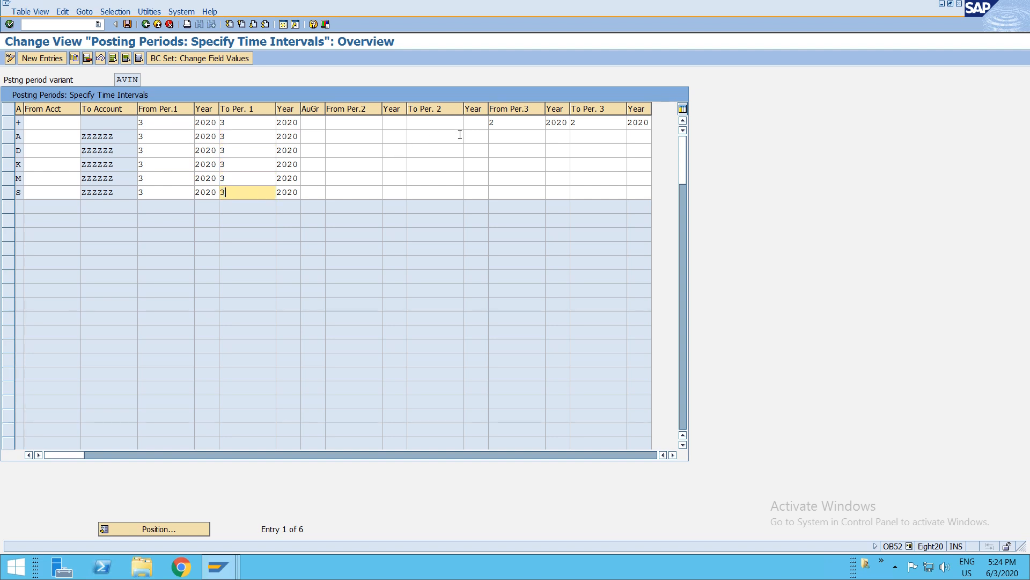
# - Set From Per.3 and To Per.3 to 3 for the + row and save the posting periods
pyautogui.click(516, 124)
pyautogui.press('BackSpace')
pyautogui.write('3')
pyautogui.click(577, 131)
pyautogui.press('BackSpace')
pyautogui.write('3')
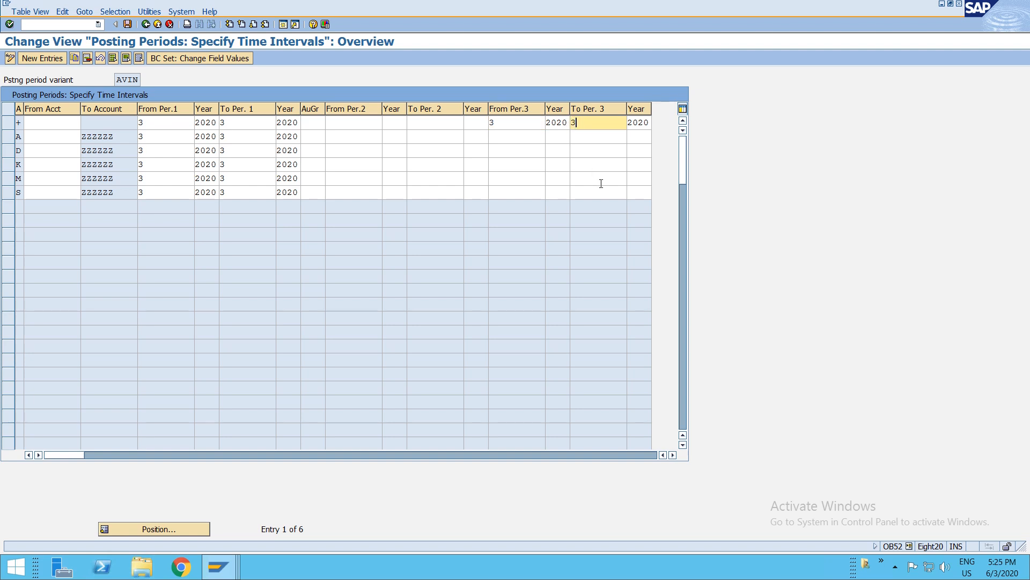
pyautogui.hotkey('ctrl', 's')
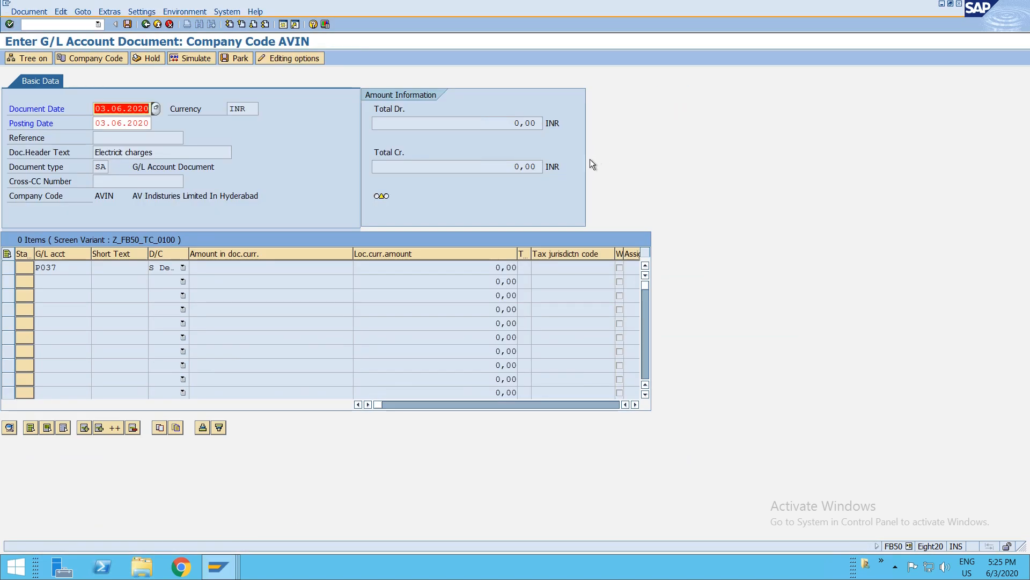
# - Enter 50000 as the amount of the P037 factory electricity debit line
pyautogui.press('Return')
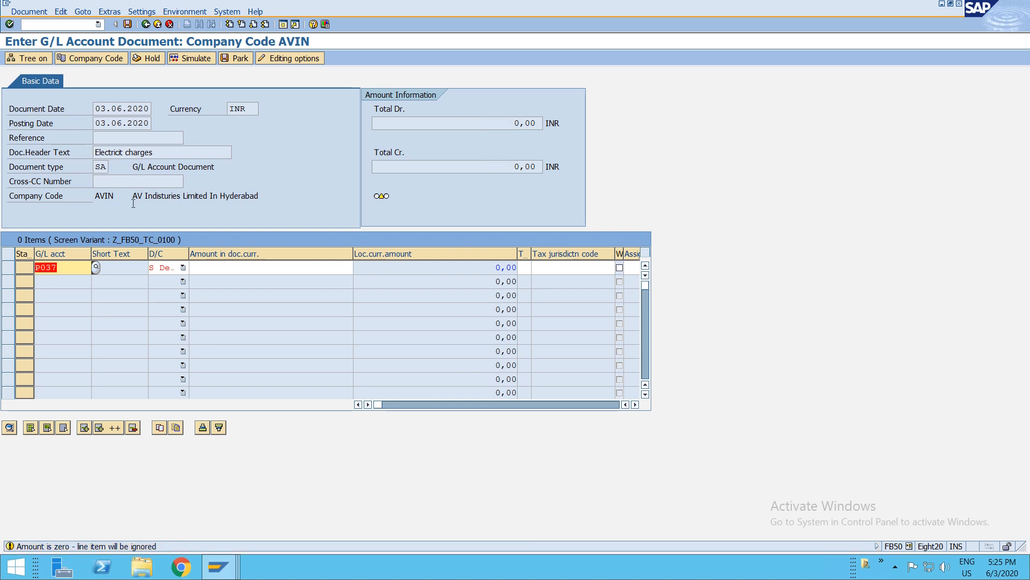
pyautogui.click(207, 270)
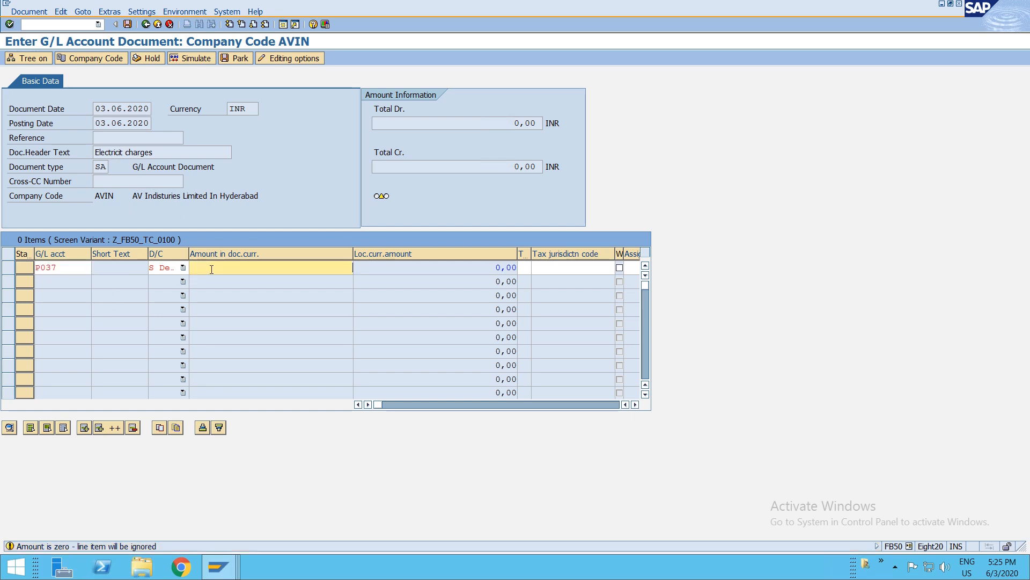
pyautogui.write('50000')
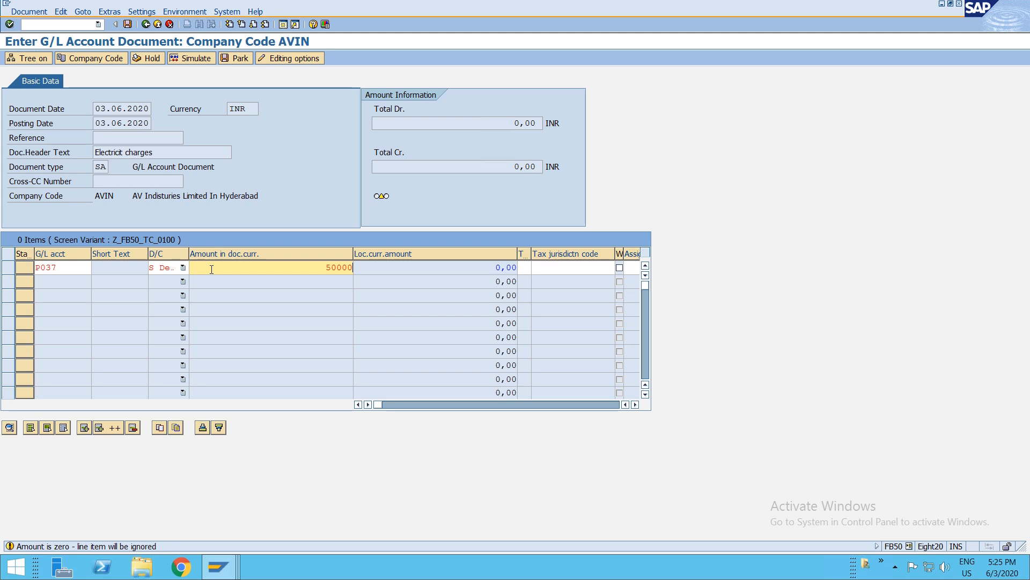
pyautogui.press('Return')
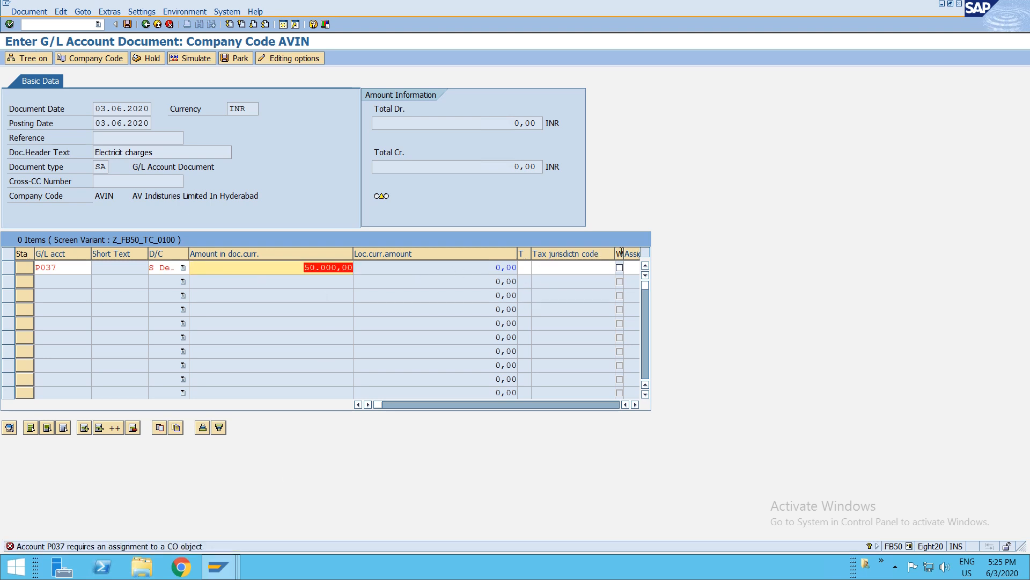
# - Assign cost center F001 to the P037 line item
pyautogui.click(562, 269)
pyautogui.press('Tab')
pyautogui.press('Tab')
pyautogui.press('Tab')
pyautogui.press('Tab')
pyautogui.press('Tab')
pyautogui.press('Tab')
pyautogui.press('Tab')
pyautogui.press('Tab')
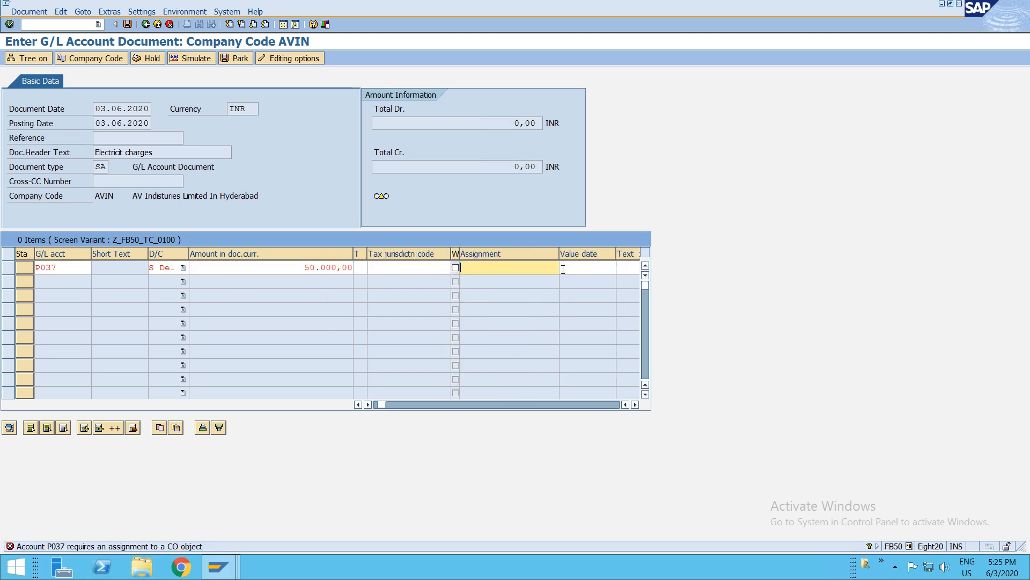
pyautogui.press('Tab')
pyautogui.press('Tab')
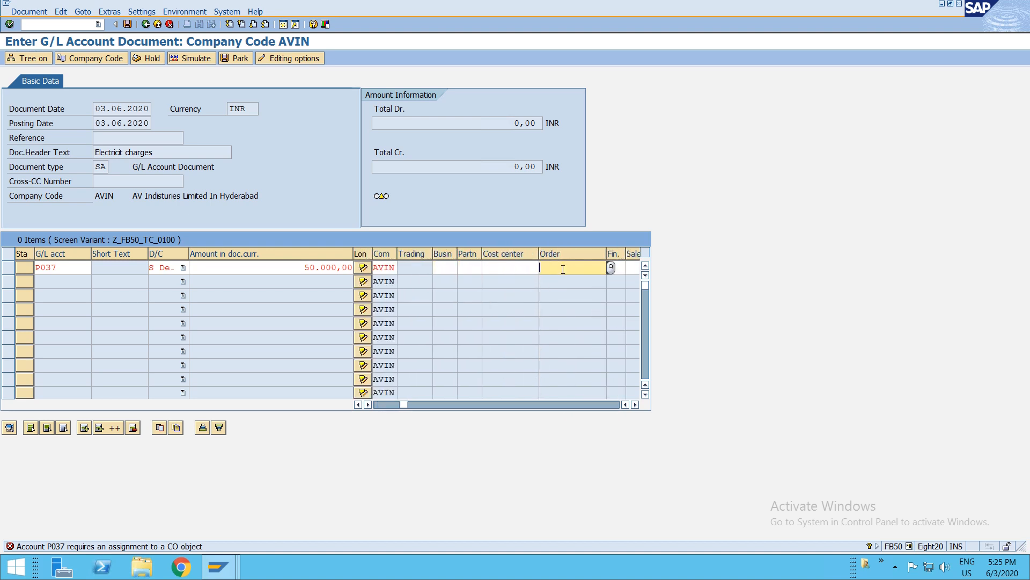
pyautogui.hotkey('shift', 'Tab')
pyautogui.press('F4')
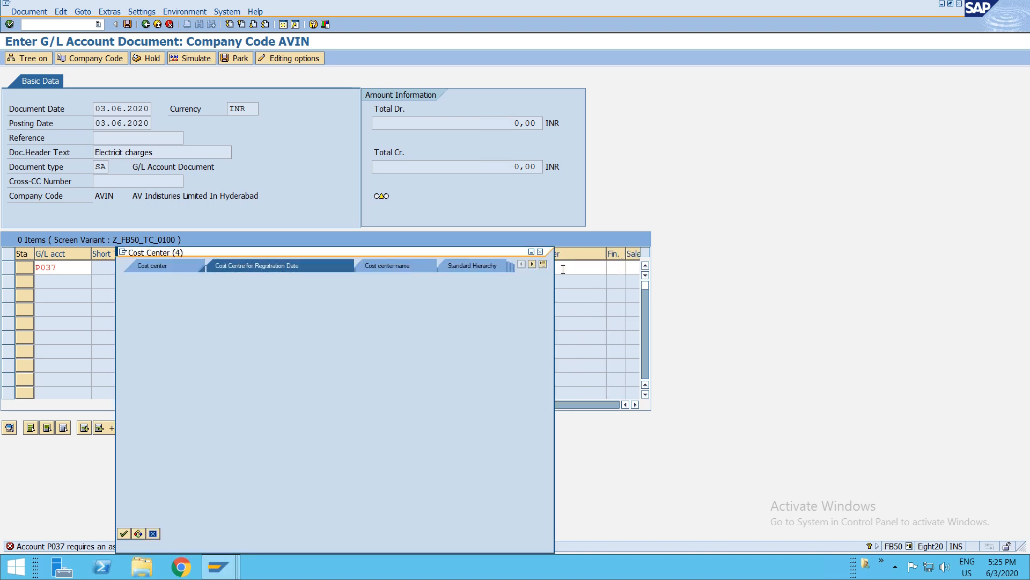
pyautogui.press('Return')
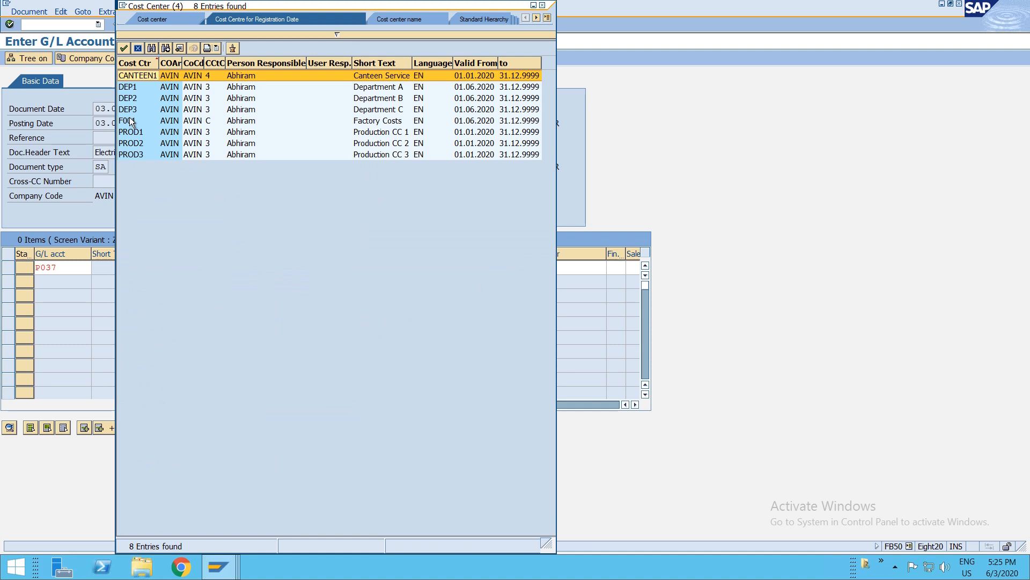
pyautogui.doubleClick(133, 120)
pyautogui.press('Return')
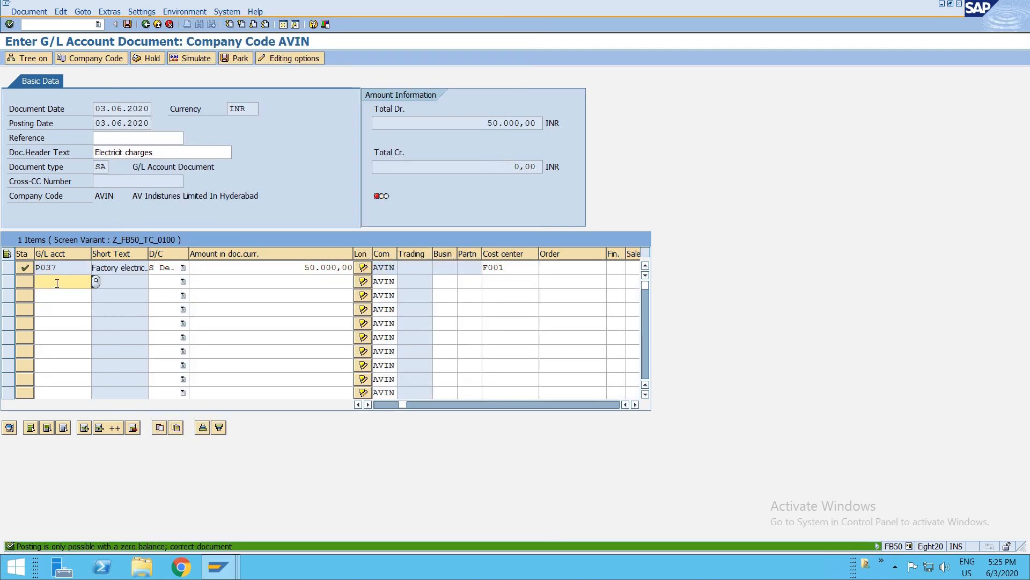
# - Pick G/L account P036 Factory Wages for the second line item
pyautogui.press('F4')
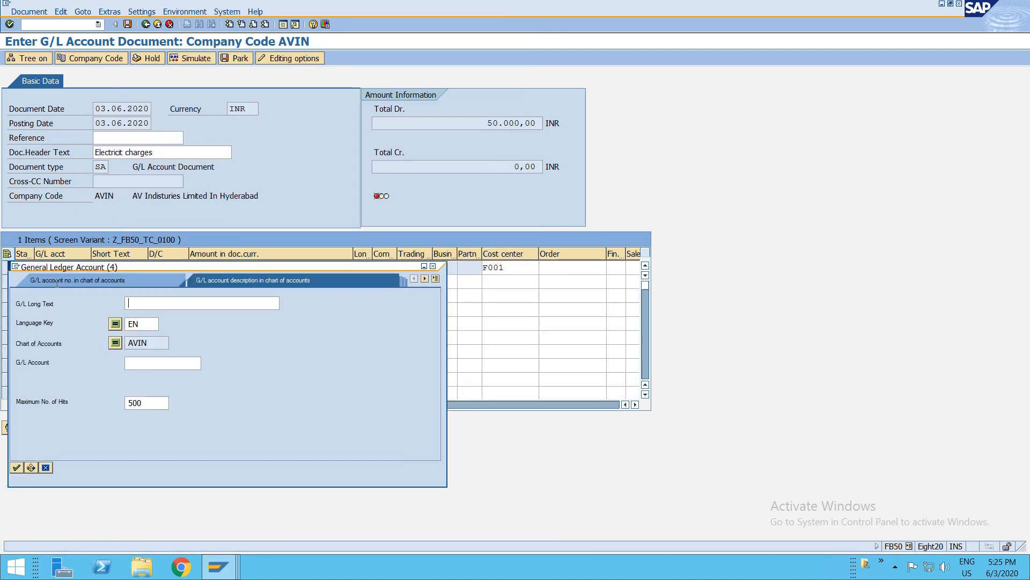
pyautogui.press('Return')
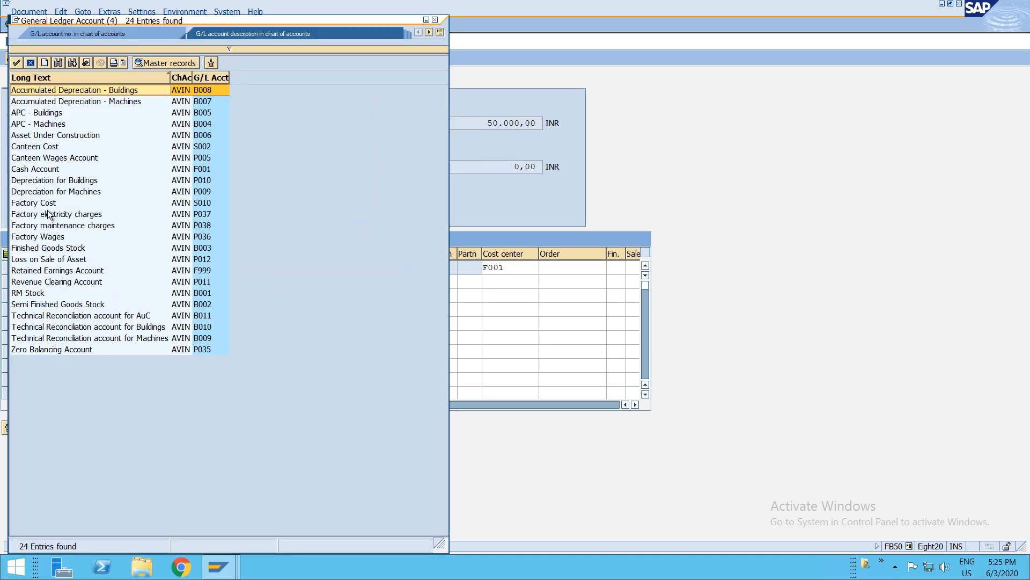
pyautogui.click(48, 239)
pyautogui.doubleClick(48, 239)
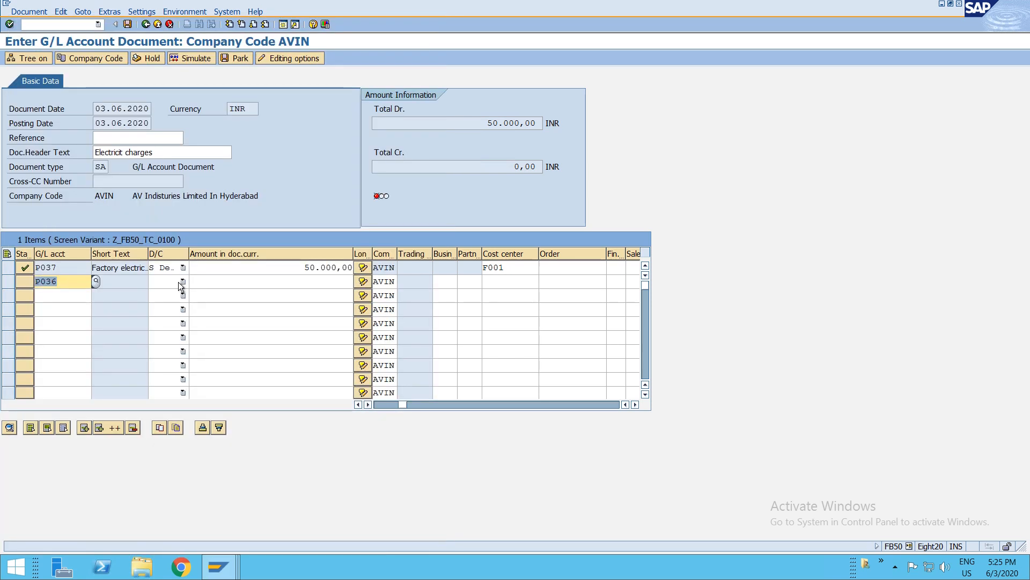
pyautogui.press('Return')
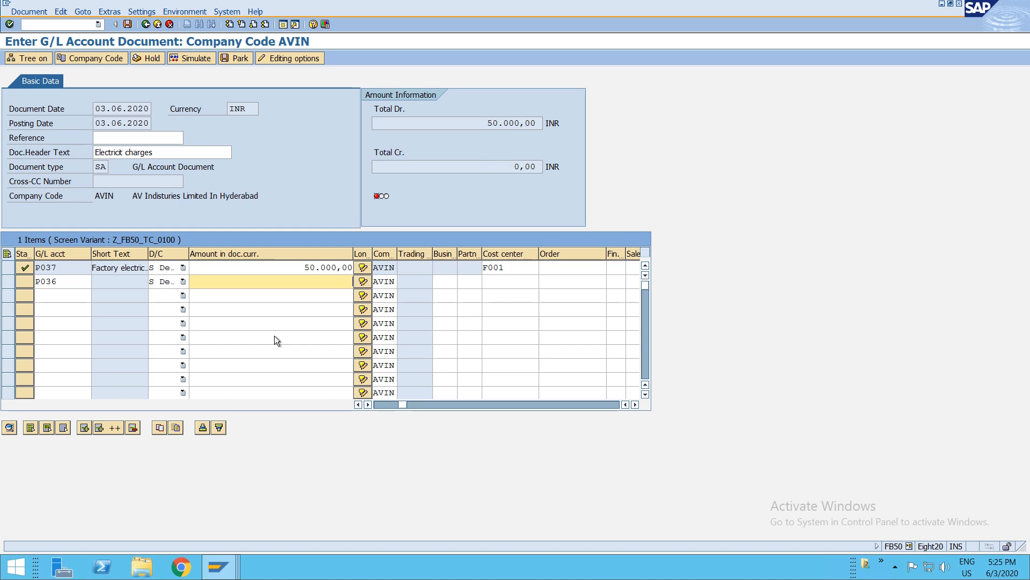
# - Enter 200000 as the amount of the P036 line item
pyautogui.write('200000')
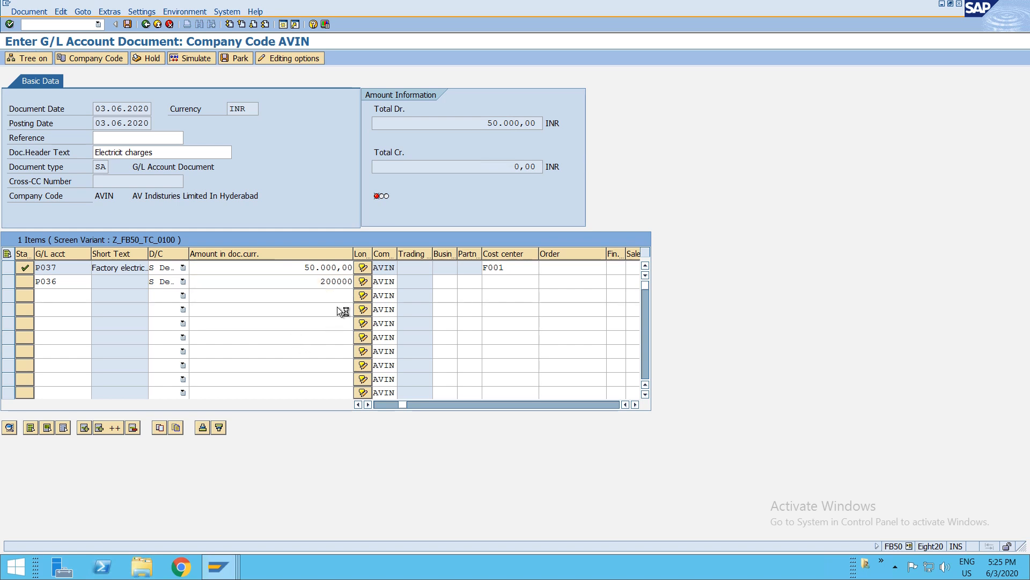
pyautogui.press('Return')
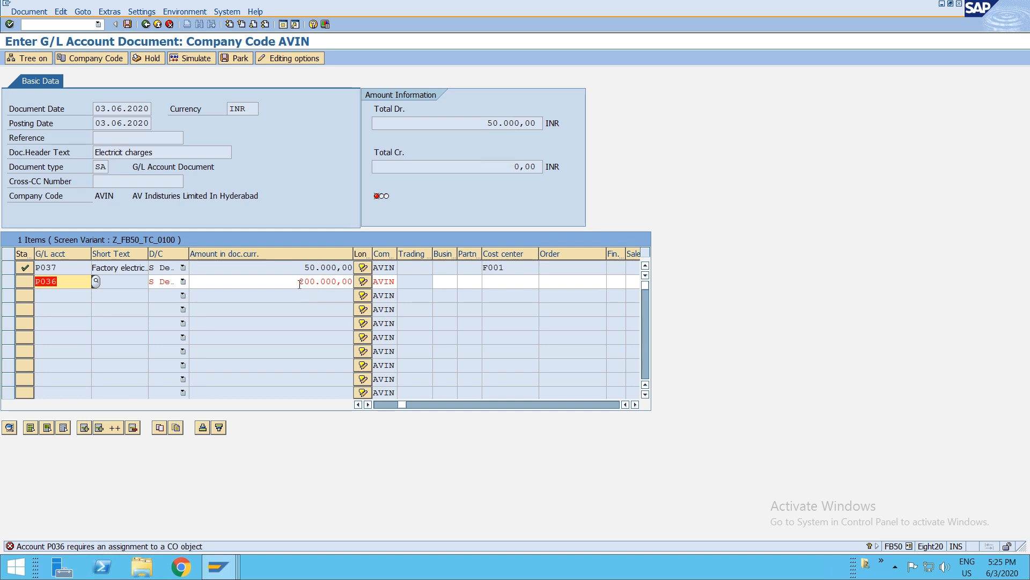
# - Assign cost center F001 to the P036 line item
pyautogui.click(496, 283)
pyautogui.write('F001')
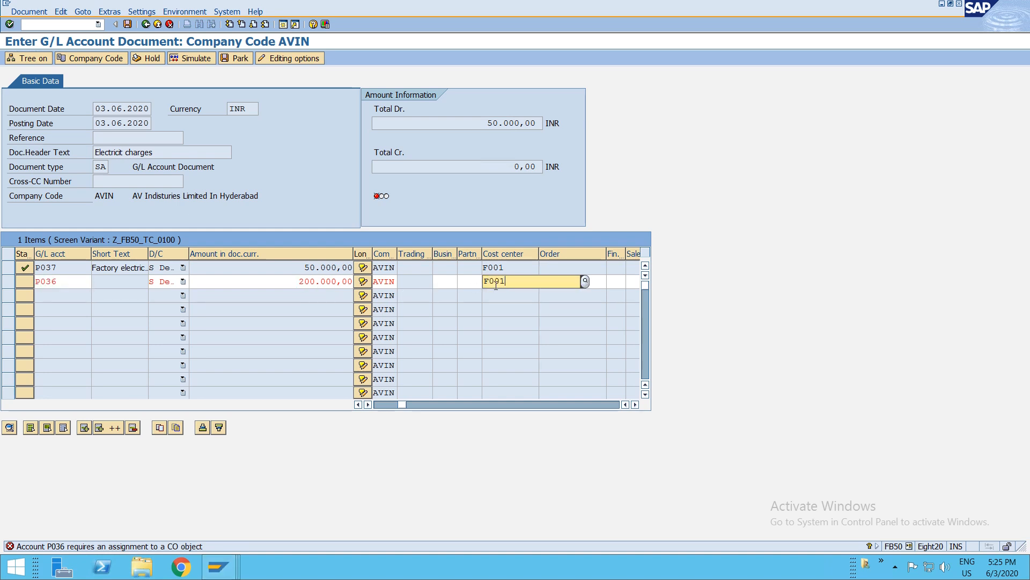
pyautogui.press('Return')
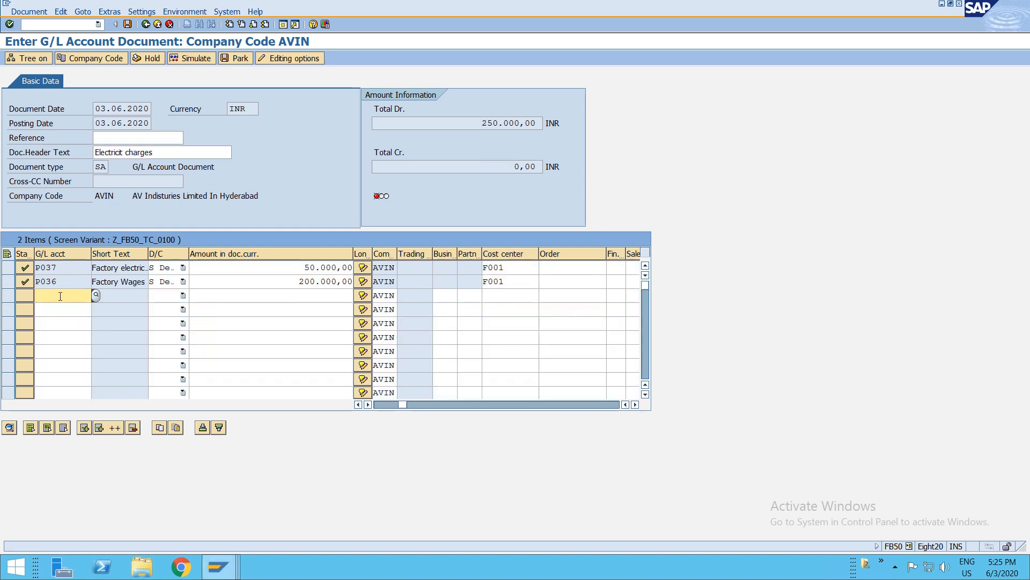
# - Pick G/L account P038 Factory maintenance charges for the third line item
pyautogui.write('P03')
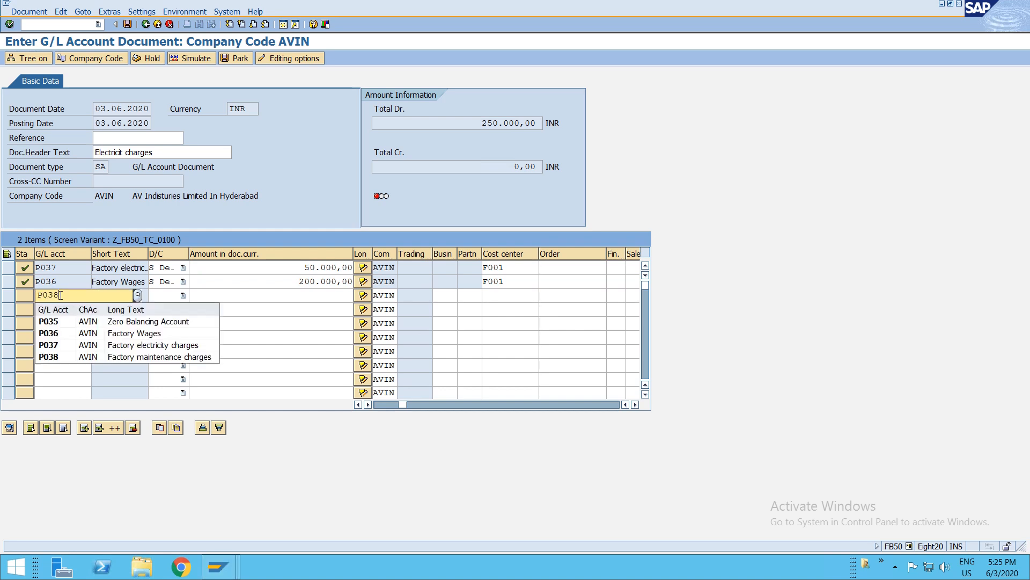
pyautogui.write('8')
pyautogui.press('Return')
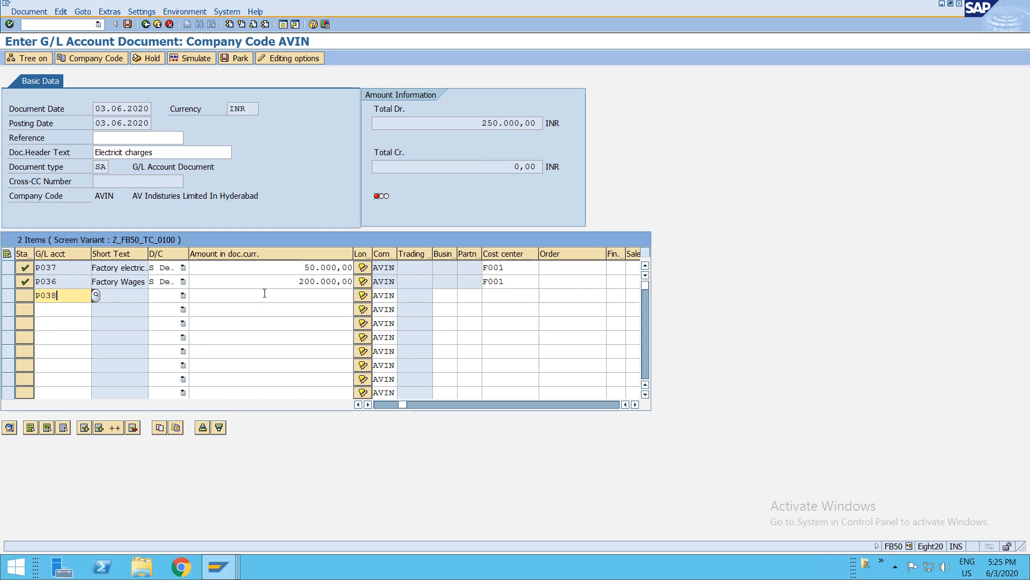
# - Enter 100000 as the amount of the P038 line item
pyautogui.click(264, 294)
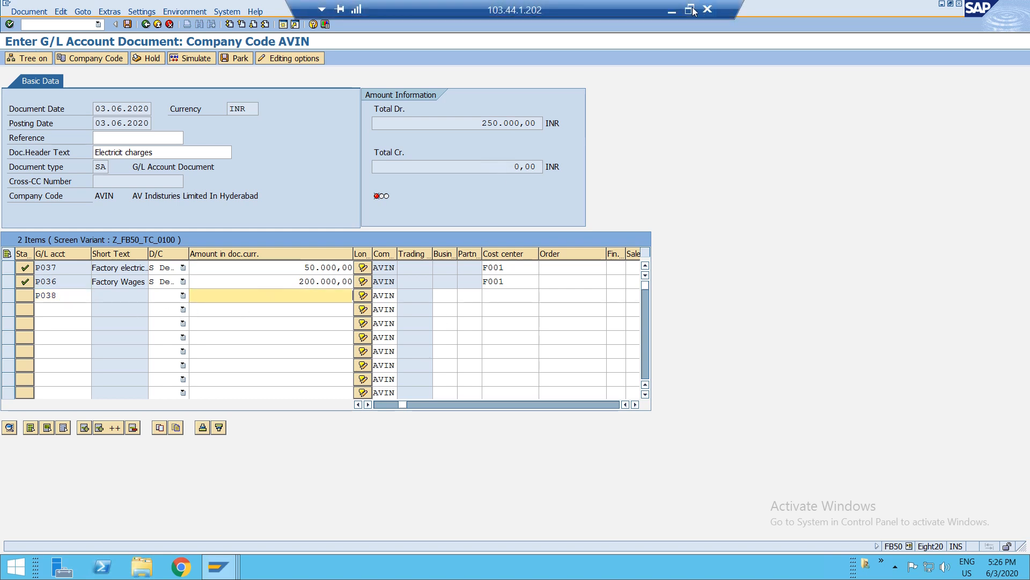
pyautogui.click(698, 8)
pyautogui.doubleClick(686, 10)
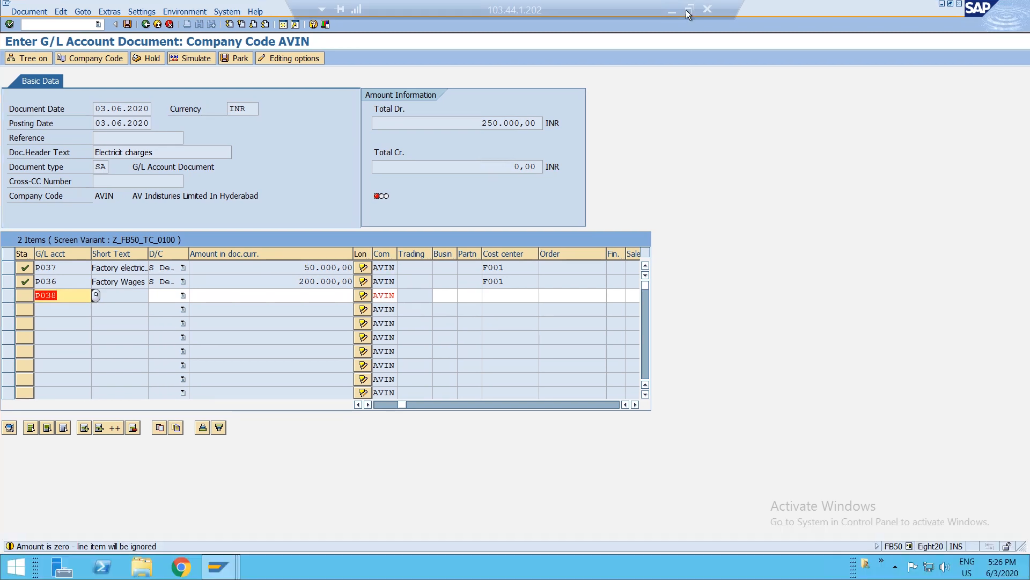
pyautogui.click(235, 300)
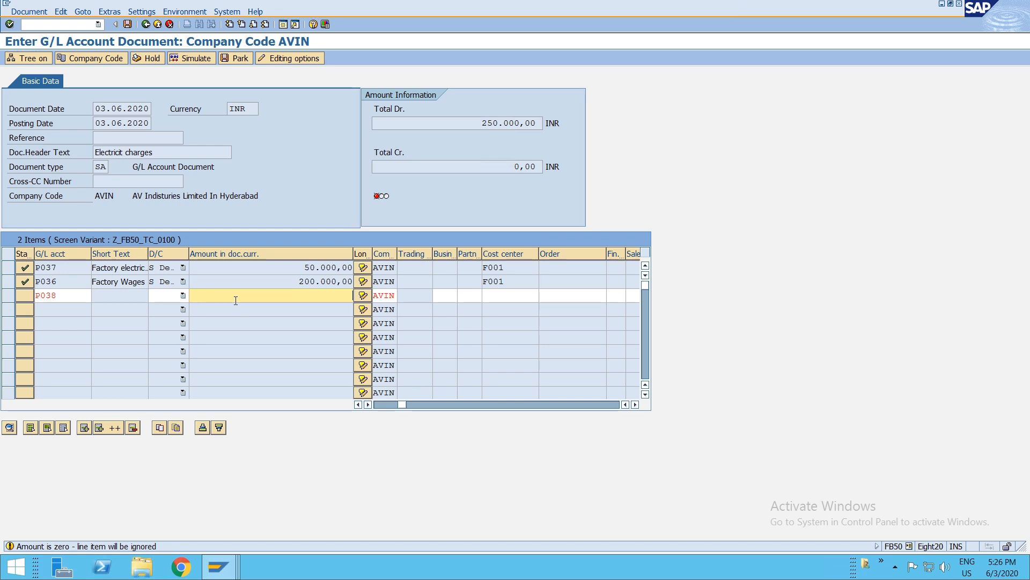
pyautogui.write('100000')
# - Assign cost center F001 to the P038 line item
pyautogui.click(507, 294)
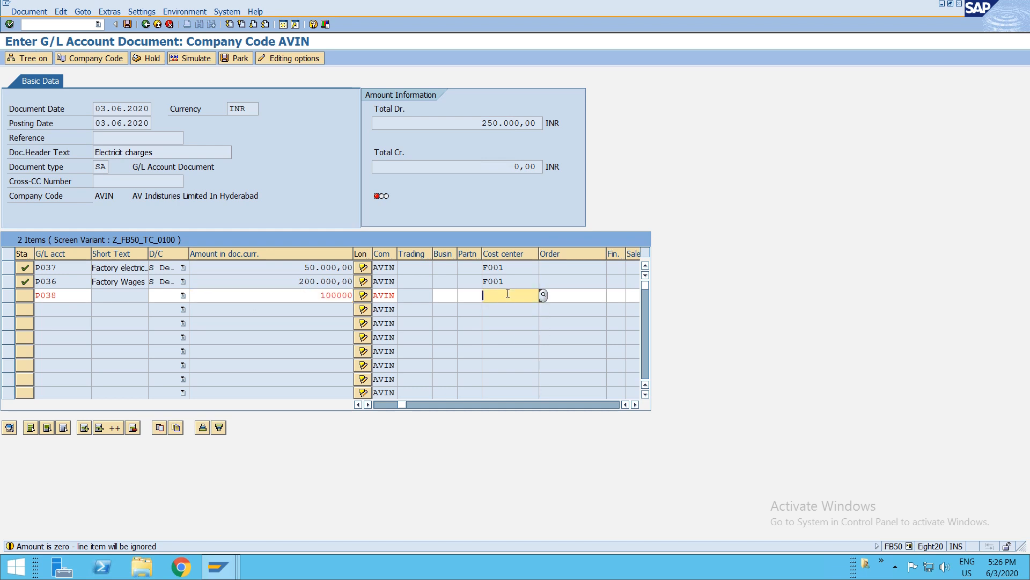
pyautogui.write('f001')
pyautogui.press('Return')
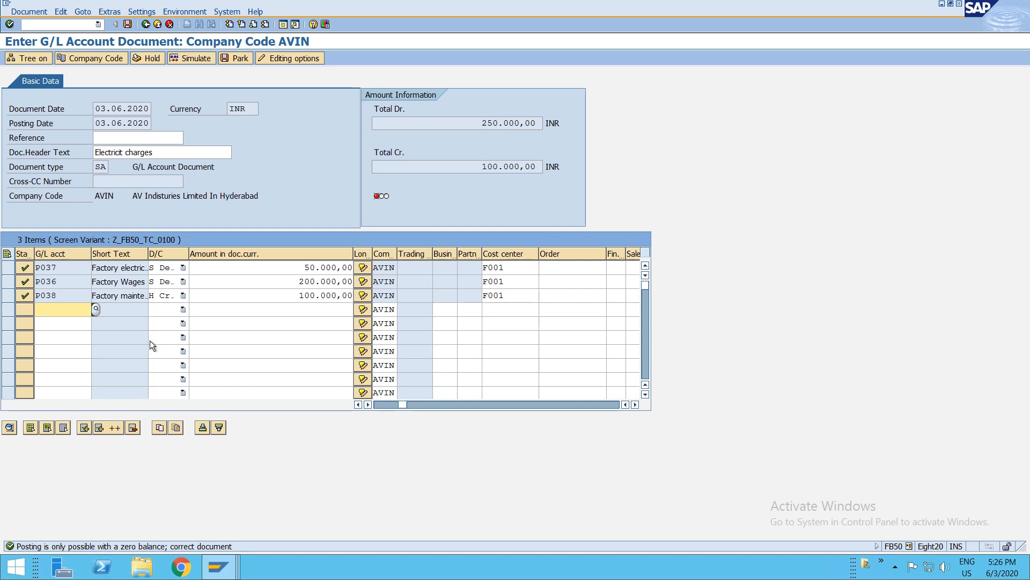
# - Search the G/L accounts and pick F001 Cash Account for the fourth line item
pyautogui.press('F4')
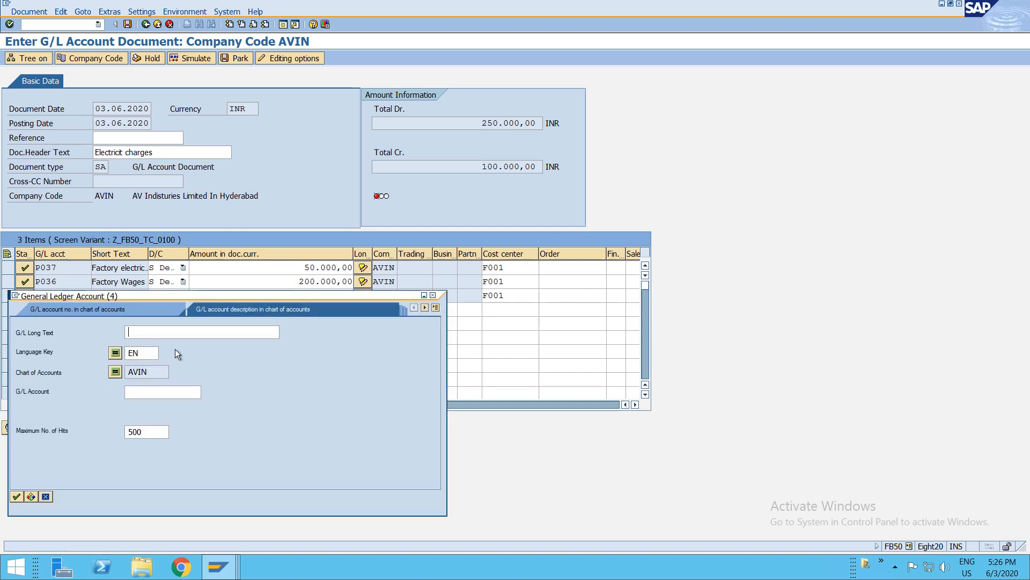
pyautogui.press('Return')
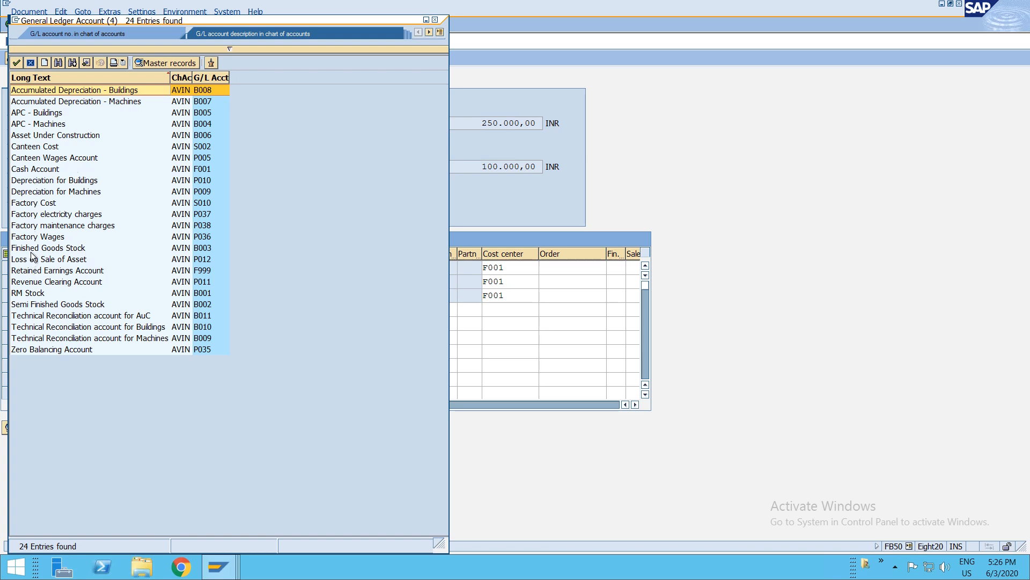
pyautogui.doubleClick(46, 167)
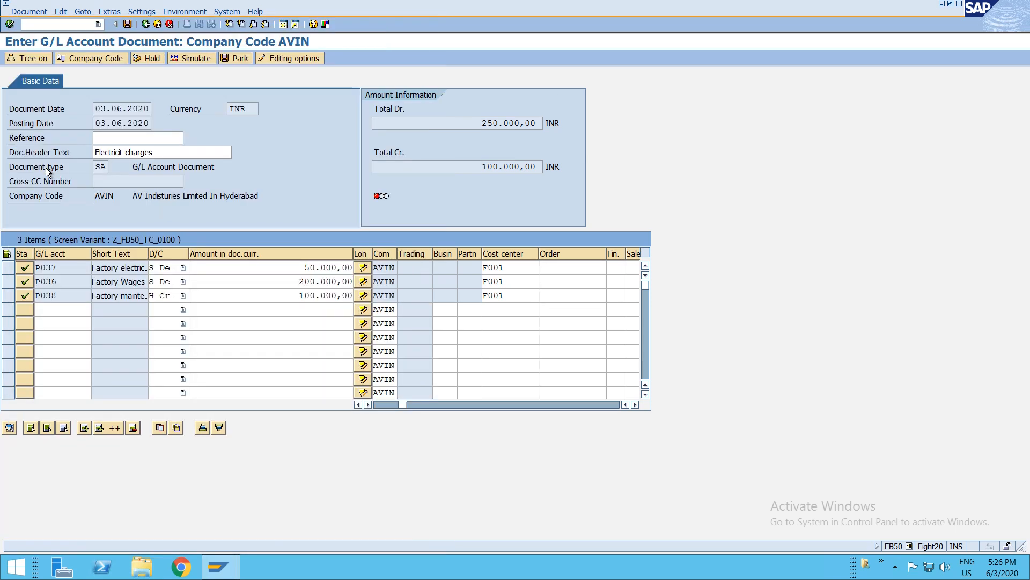
# - Set the Cash Account line to credit with amount 350000 and post the document
pyautogui.click(170, 311)
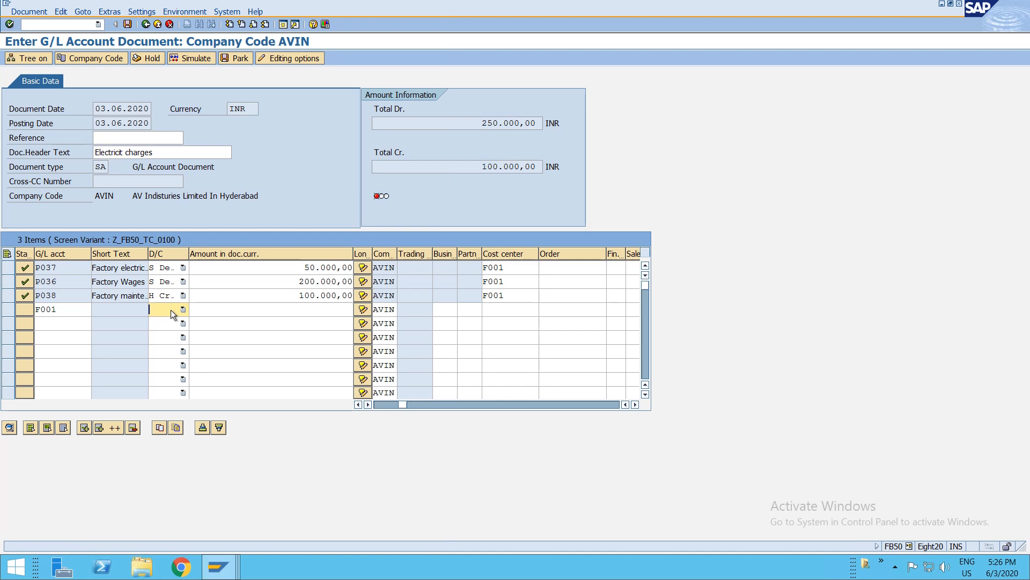
pyautogui.click(170, 295)
pyautogui.click(167, 319)
pyautogui.click(166, 306)
pyautogui.click(167, 320)
pyautogui.click(234, 306)
pyautogui.write('350000')
pyautogui.press('Return')
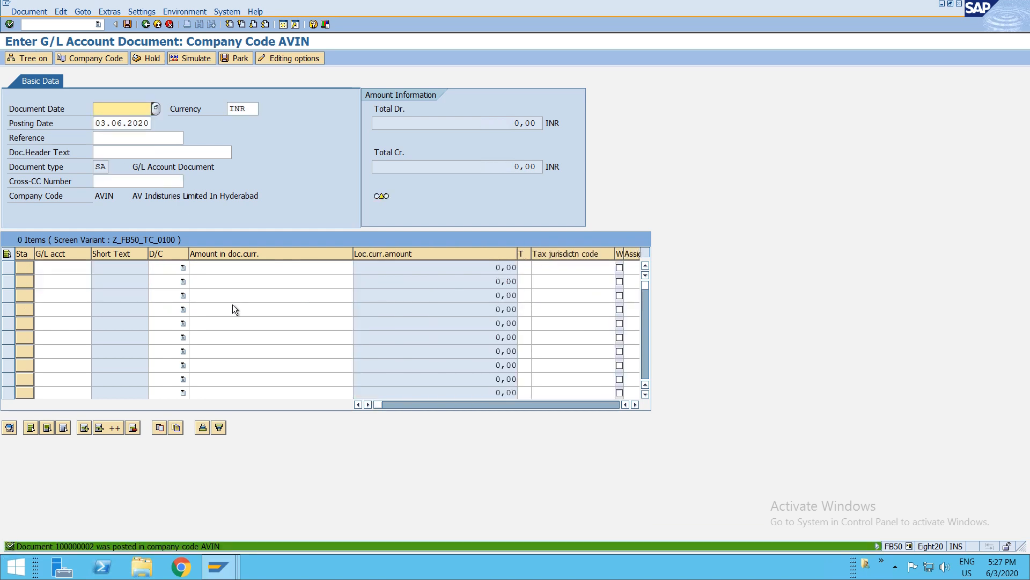
# - Display the just-posted accounting document, then return to the entry screen
pyautogui.hotkey('alt', 'd')
pyautogui.press('d')
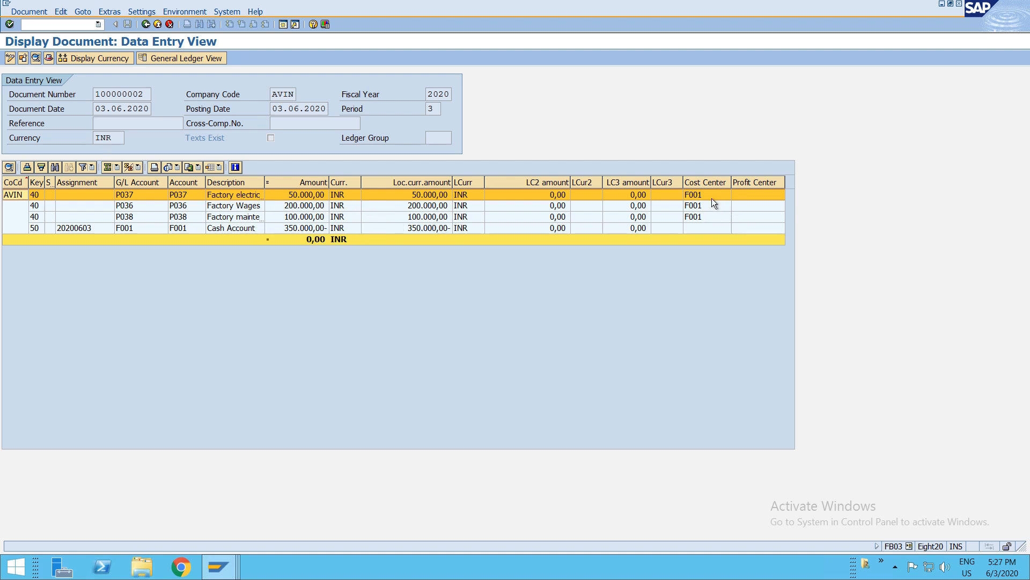
pyautogui.press('F3')
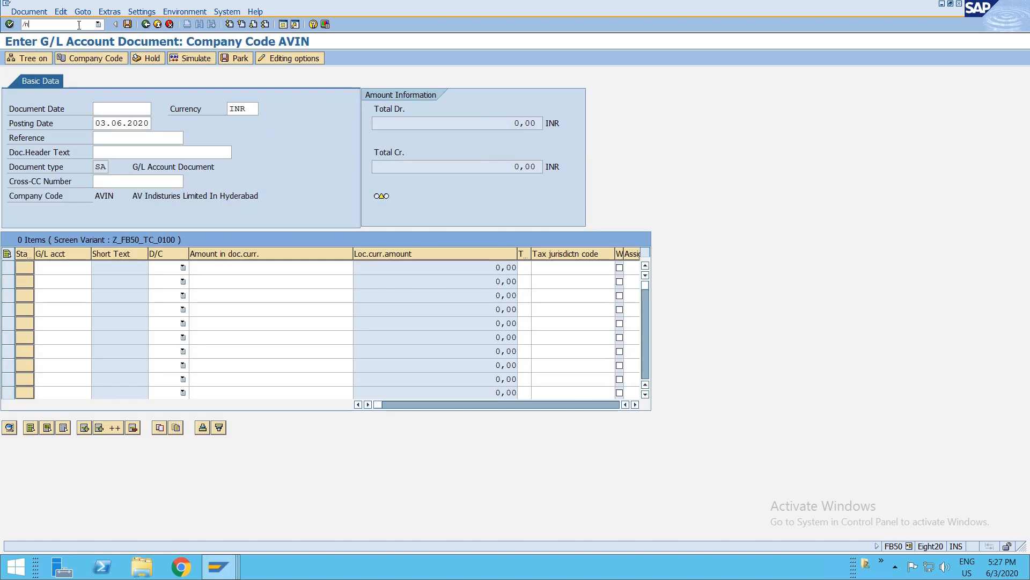
# - Run the KSB1 actual cost line item report for cost center F001
pyautogui.write('sb1')
pyautogui.press('Return')
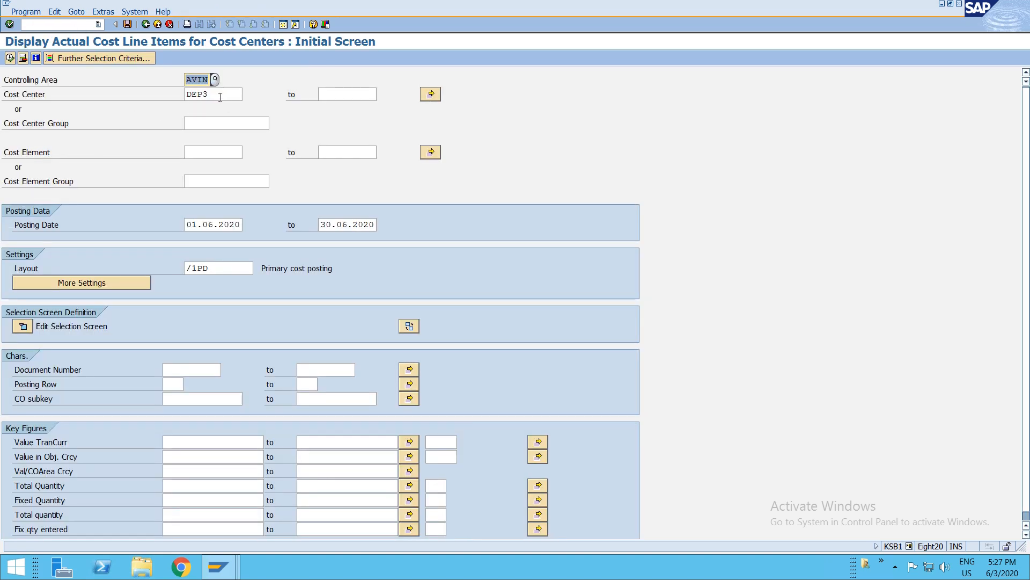
pyautogui.click(220, 96)
pyautogui.press('BackSpace')
pyautogui.press('BackSpace')
pyautogui.press('BackSpace')
pyautogui.press('BackSpace')
pyautogui.write('f001')
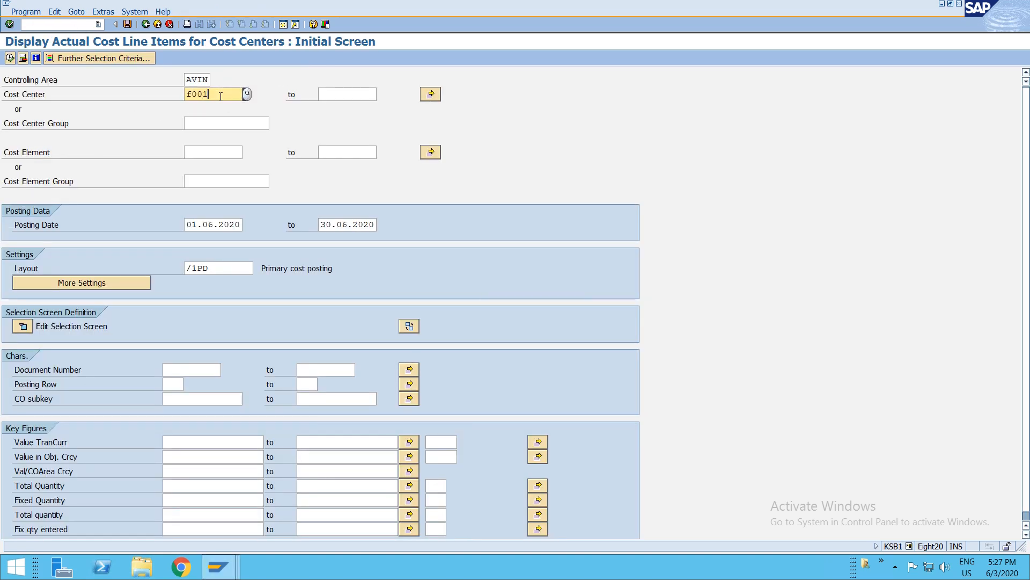
pyautogui.press('F8')
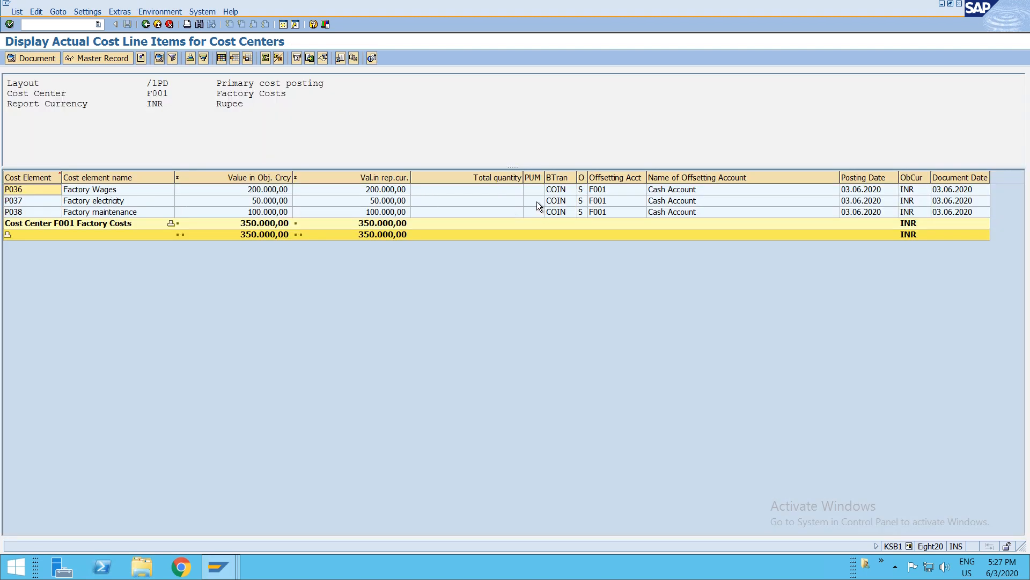
# - Examine the cost element line items listed for cost center F001
pyautogui.click(557, 201)
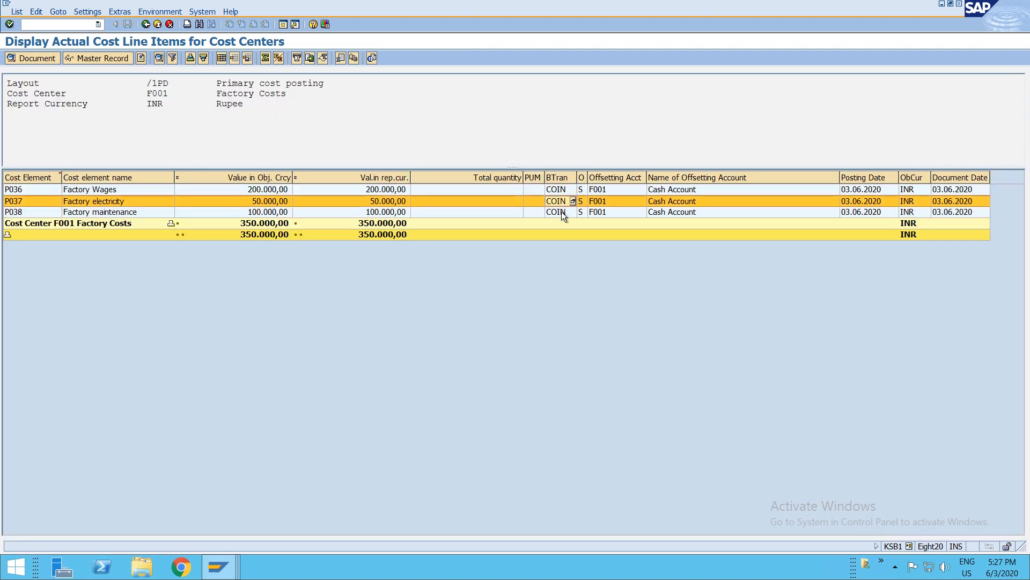
pyautogui.click(558, 213)
pyautogui.click(564, 191)
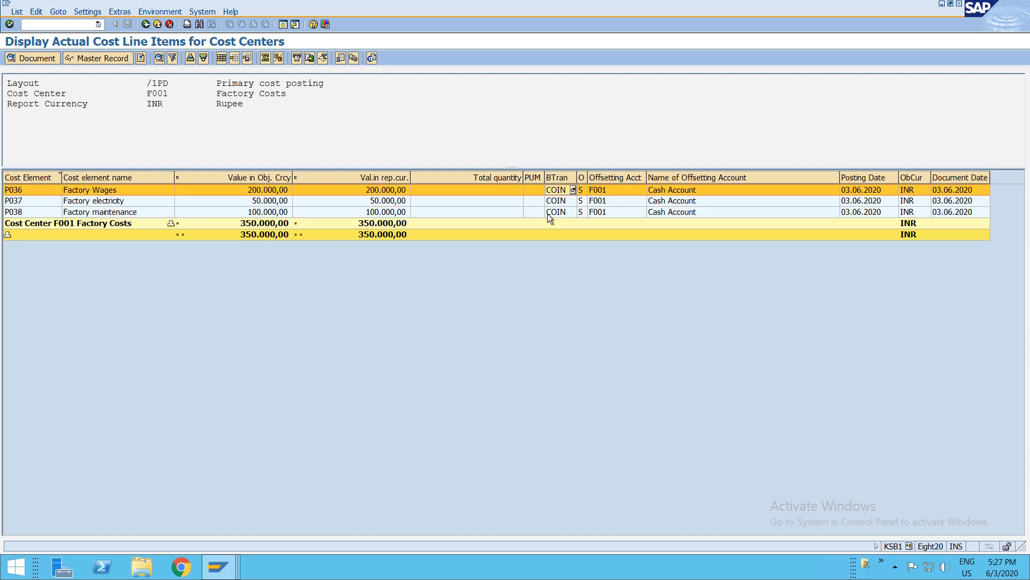
pyautogui.click(554, 214)
pyautogui.click(556, 201)
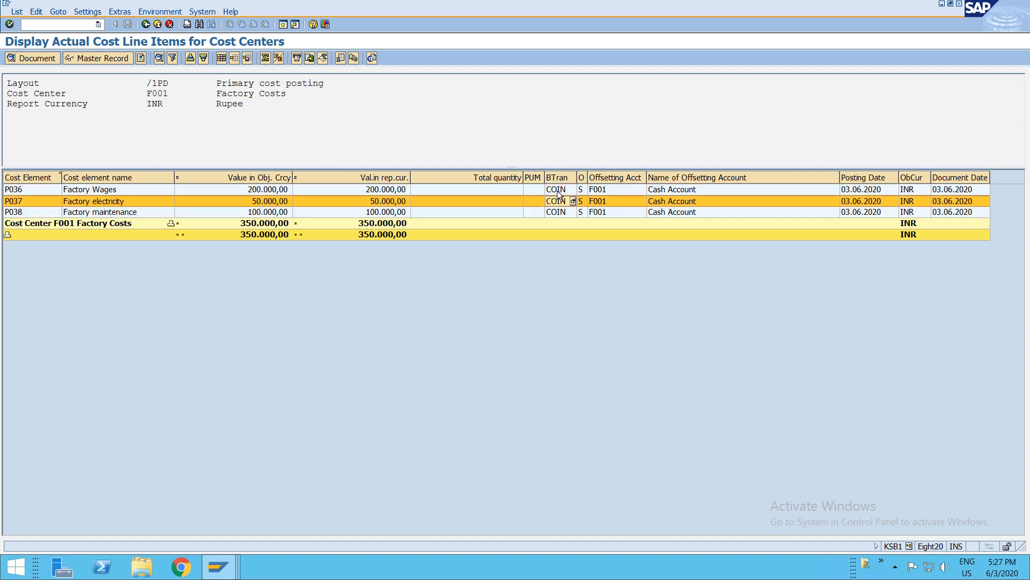
pyautogui.click(560, 191)
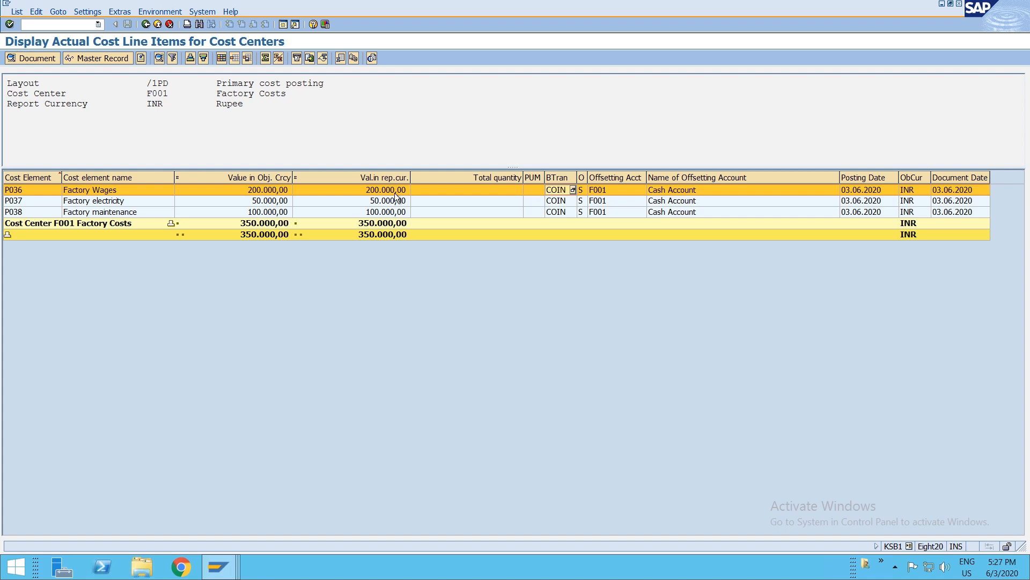
# - Open the controlling document linked to the line items, expand its items, and return to the selection screen
pyautogui.click(174, 12)
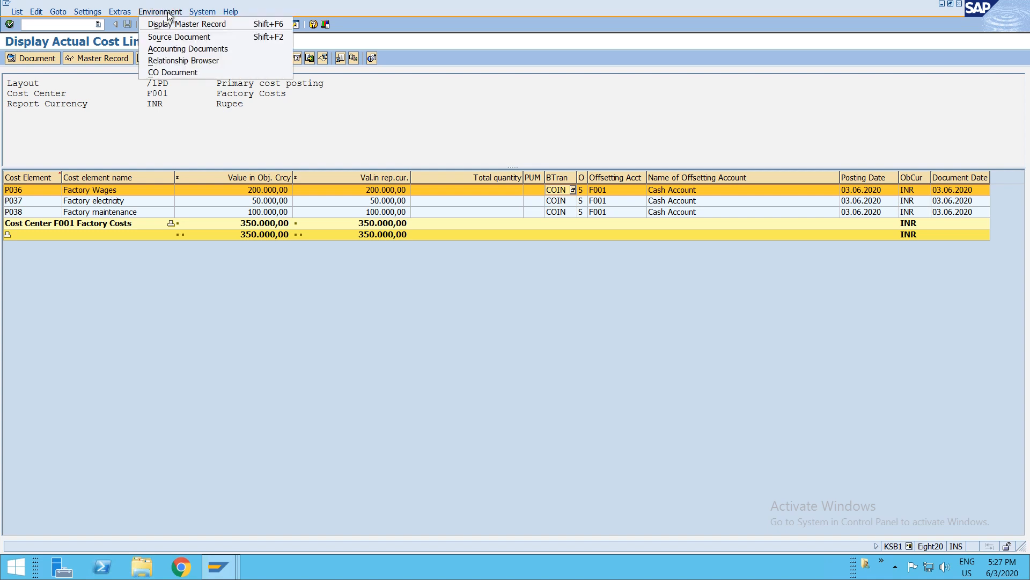
pyautogui.click(168, 48)
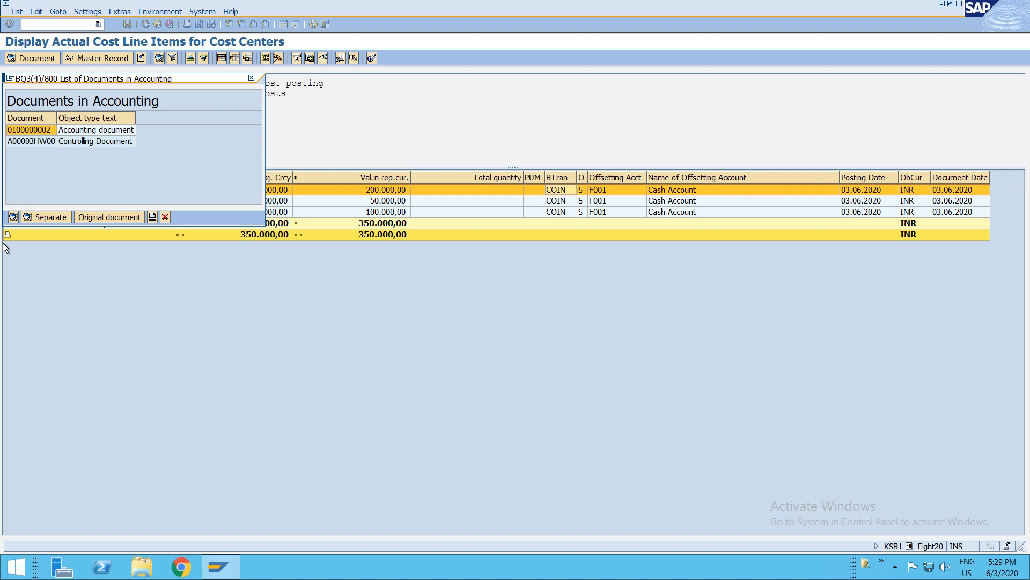
pyautogui.click(39, 143)
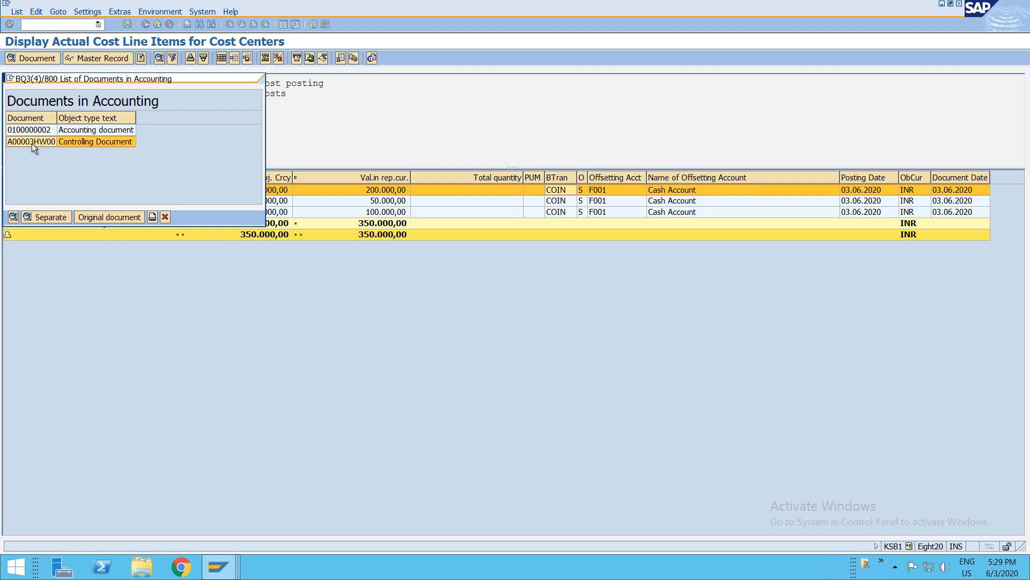
pyautogui.doubleClick(31, 144)
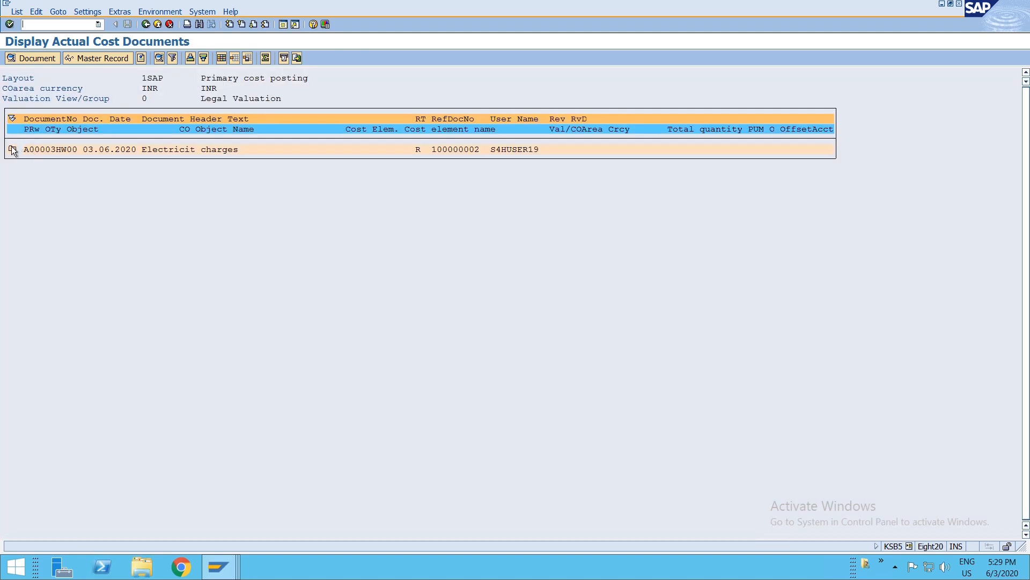
pyautogui.click(13, 149)
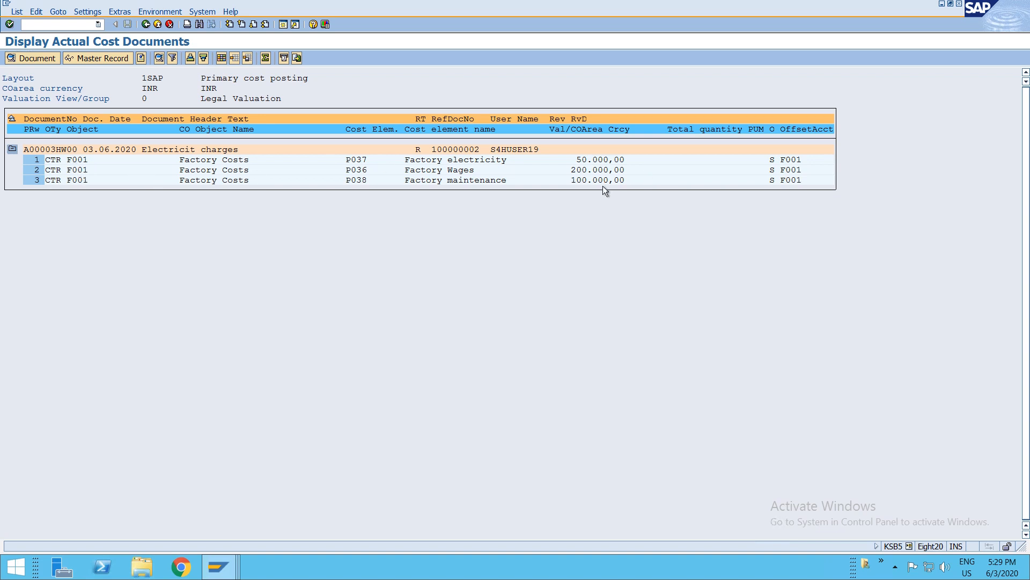
pyautogui.press('F3')
pyautogui.click(200, 191)
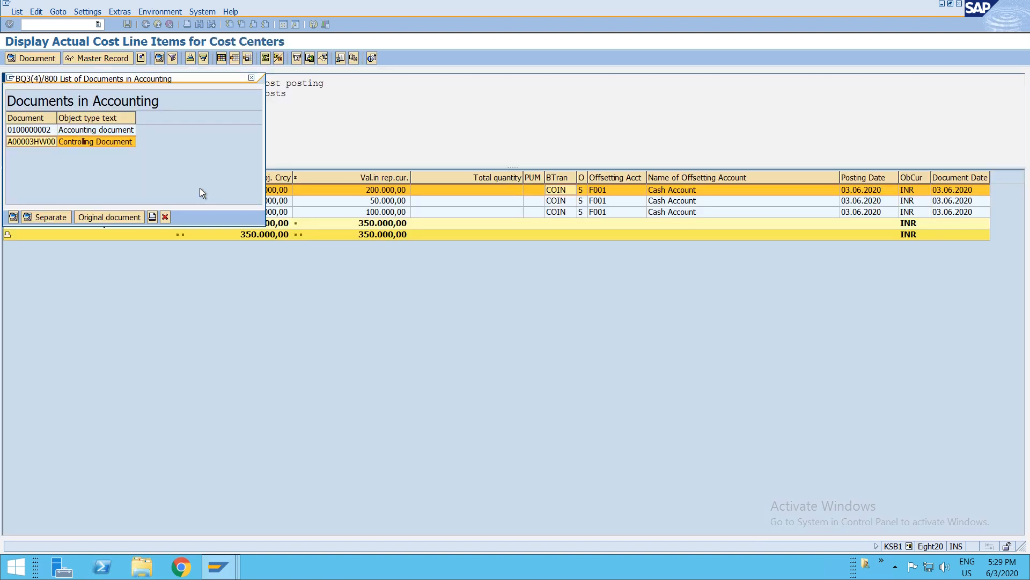
pyautogui.press('Escape')
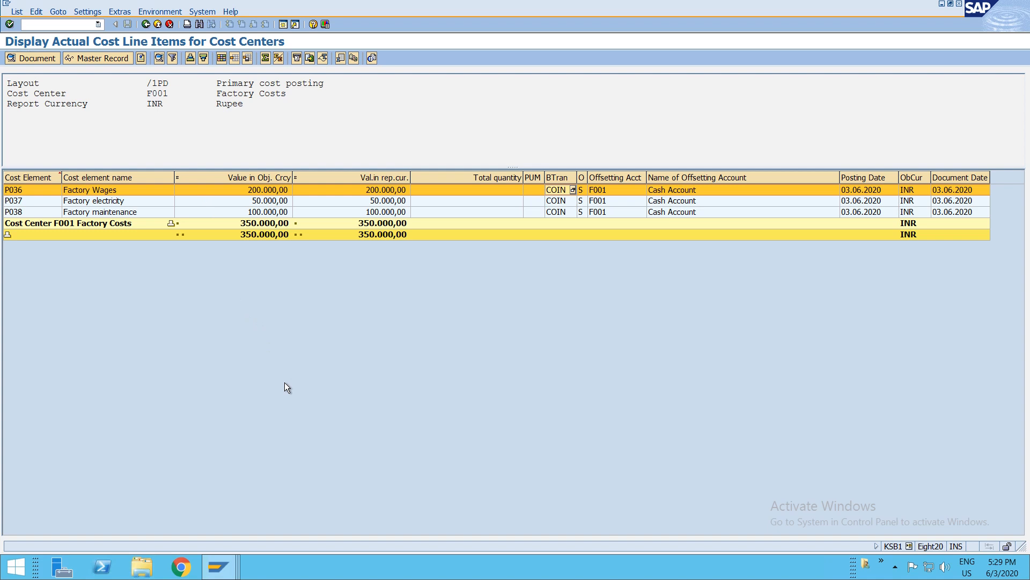
pyautogui.press('F3')
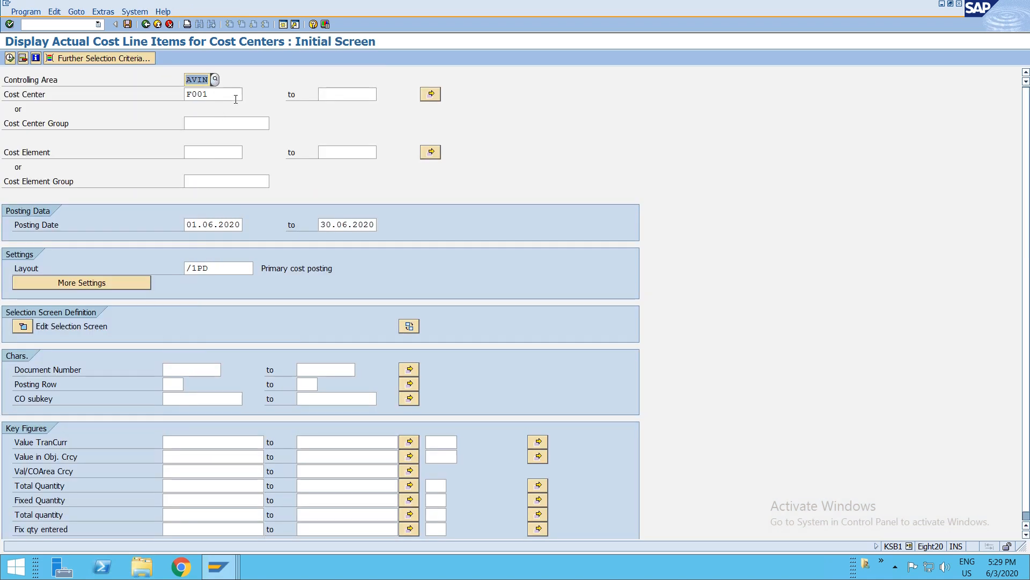
# - Run the line item report for cost centers DEP1 to DEP3
pyautogui.click(227, 95)
pyautogui.hotkey('shift', 'Left')
pyautogui.hotkey('shift', 'Left')
pyautogui.hotkey('shift', 'Left')
pyautogui.hotkey('shift', 'Left')
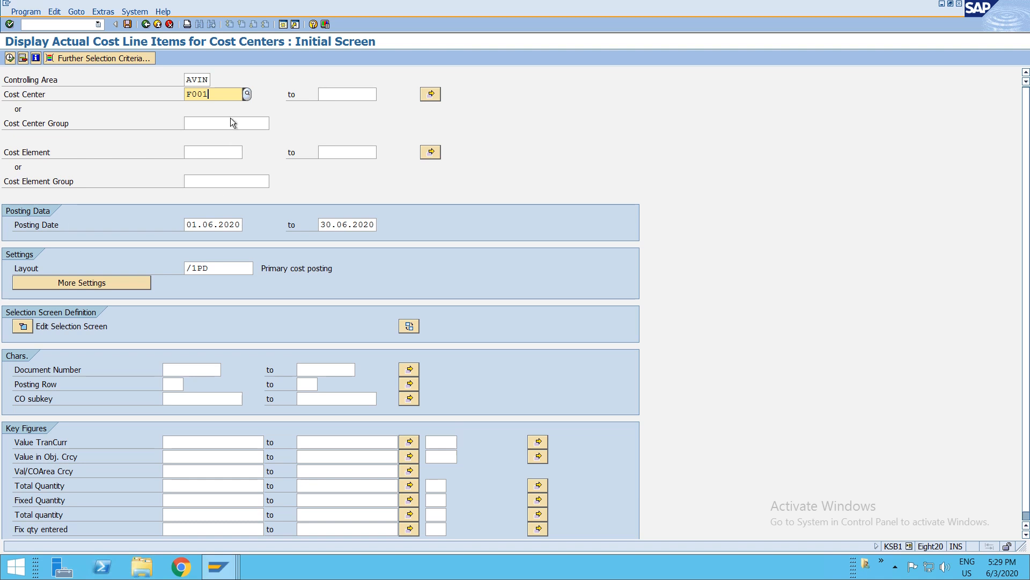
pyautogui.write('dep1')
pyautogui.press('F8')
pyautogui.press('Tab')
pyautogui.write('dep3')
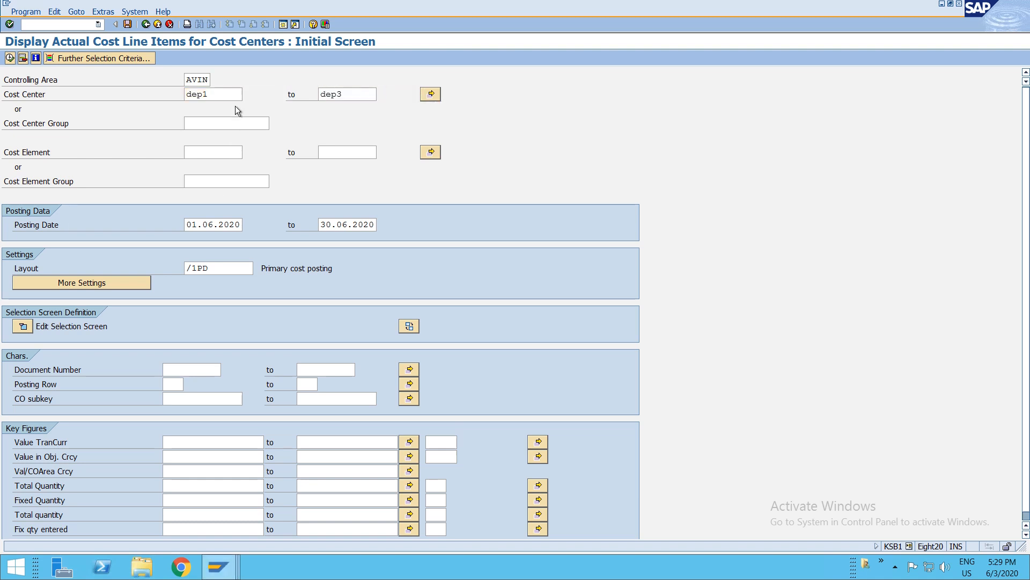
pyautogui.press('F8')
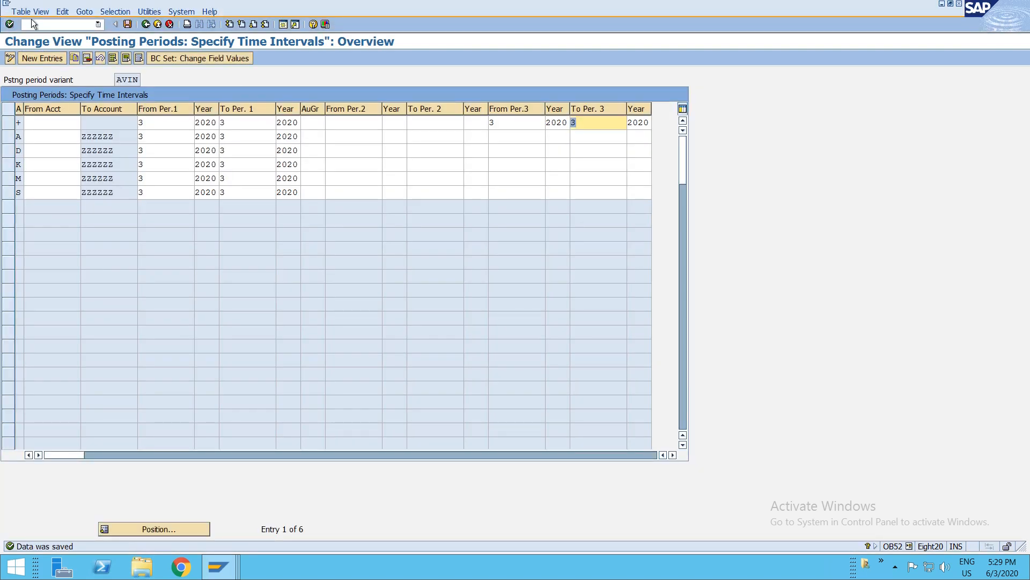
# - Execute the actual assessment as a test run for period 03 with cycle AVIN2 starting 01.06.2020
pyautogui.click(34, 21)
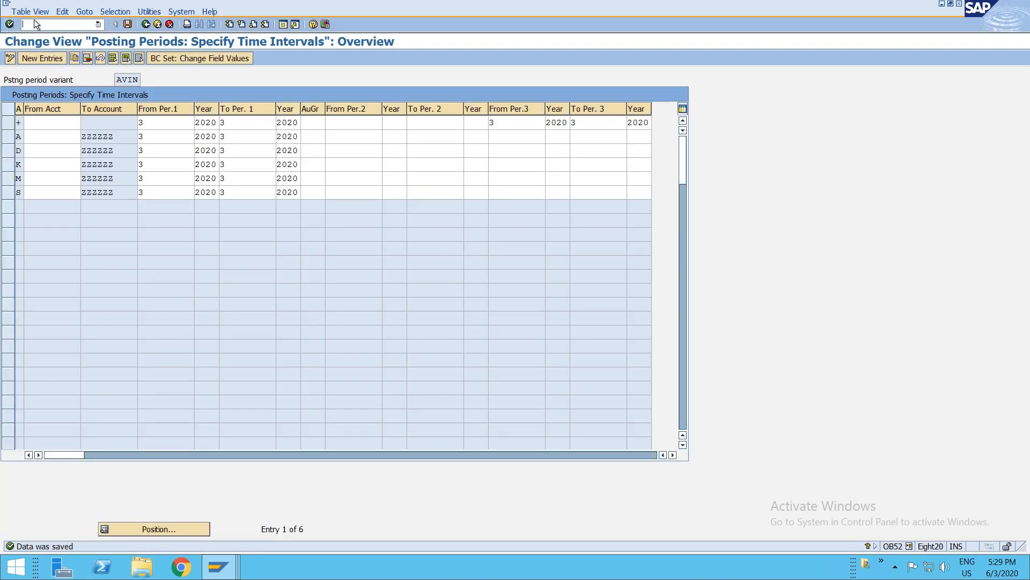
pyautogui.write('/nksu5')
pyautogui.press('Return')
pyautogui.write('03')
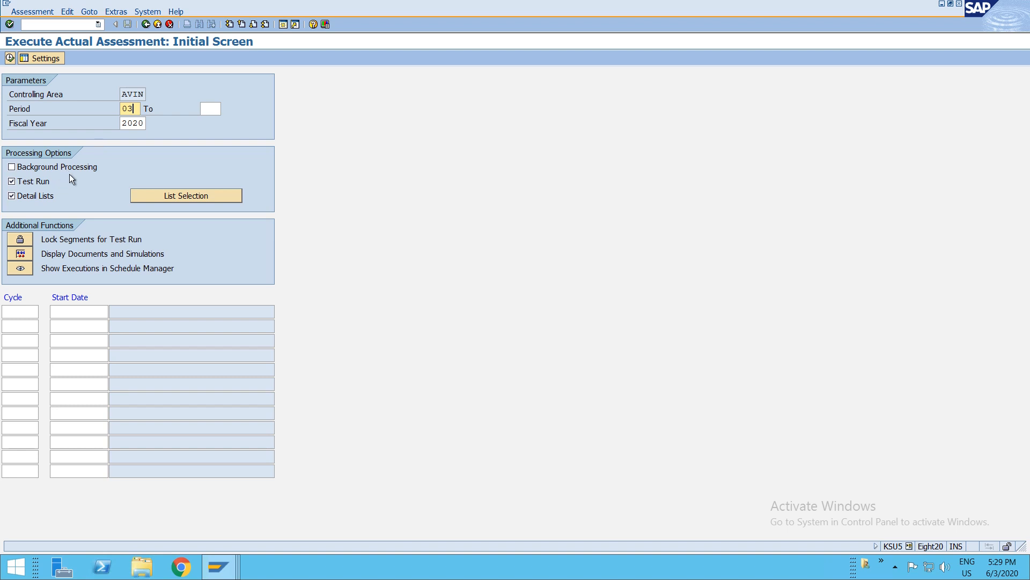
pyautogui.click(25, 313)
pyautogui.click(43, 310)
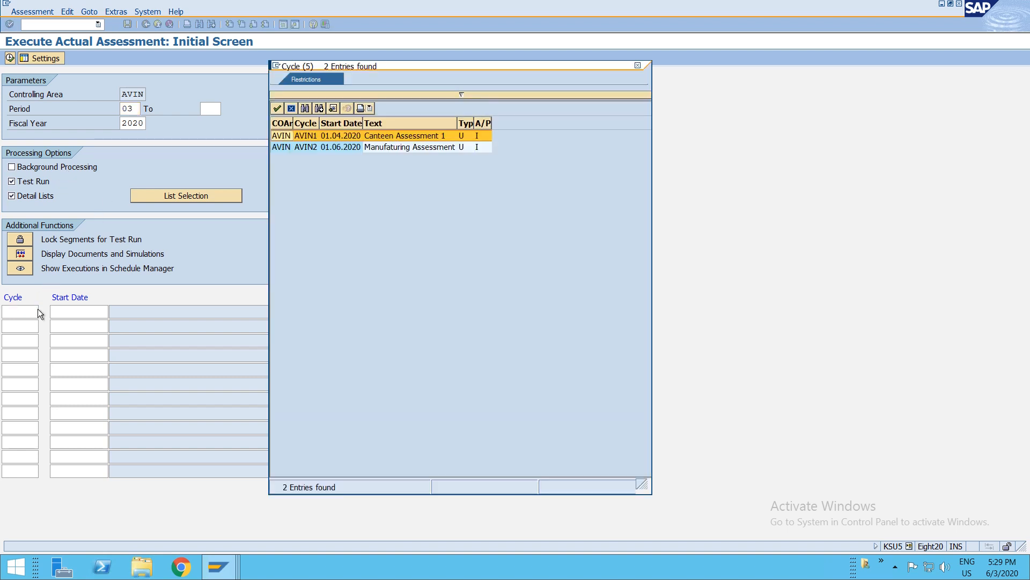
pyautogui.doubleClick(306, 149)
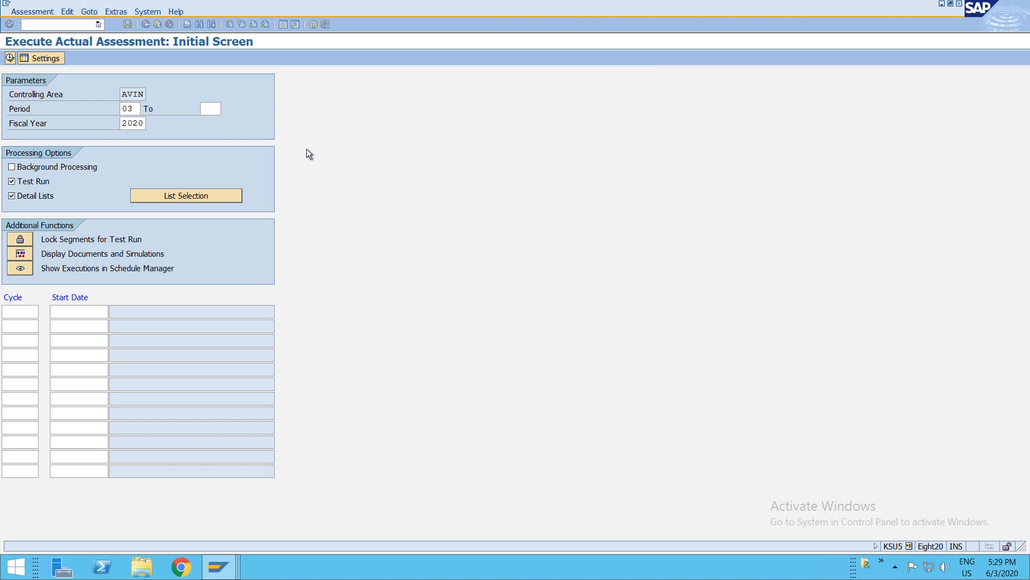
pyautogui.click(80, 314)
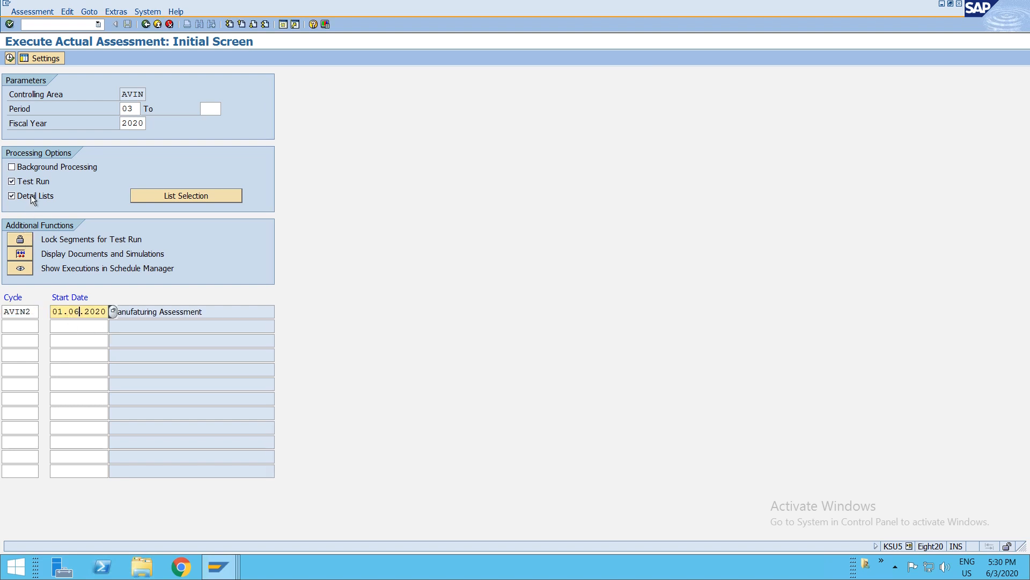
pyautogui.click(13, 59)
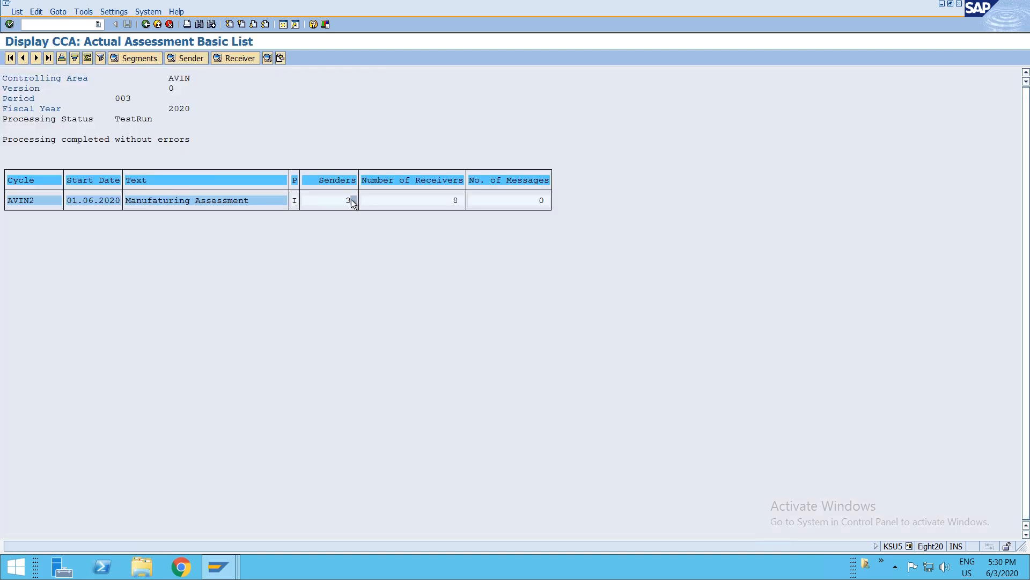
# - Examine the sender and receiver lists of the assessment test run, including amounts and tracing factors
pyautogui.click(454, 201)
pyautogui.click(344, 201)
pyautogui.click(177, 59)
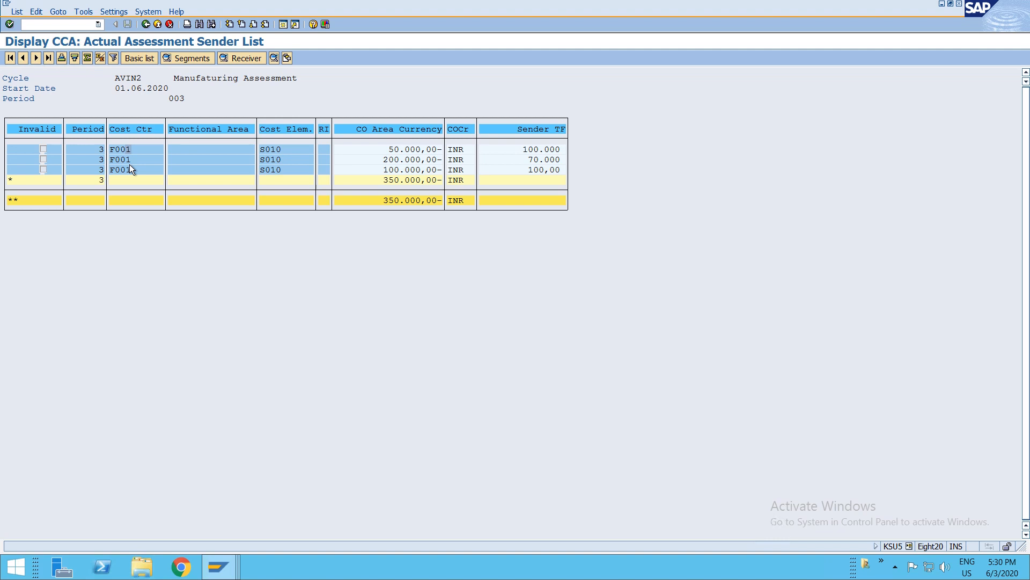
pyautogui.press('F3')
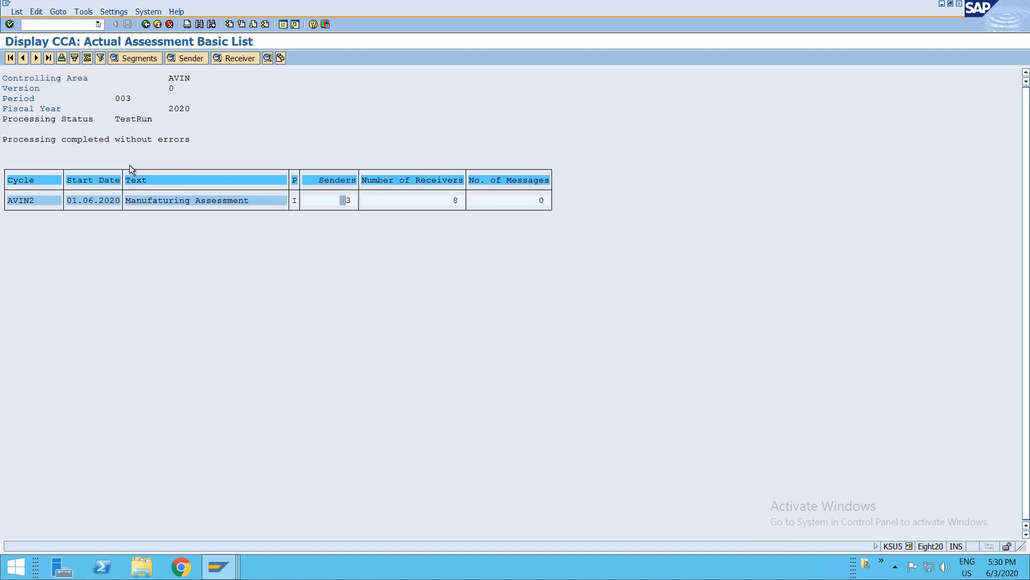
pyautogui.click(227, 58)
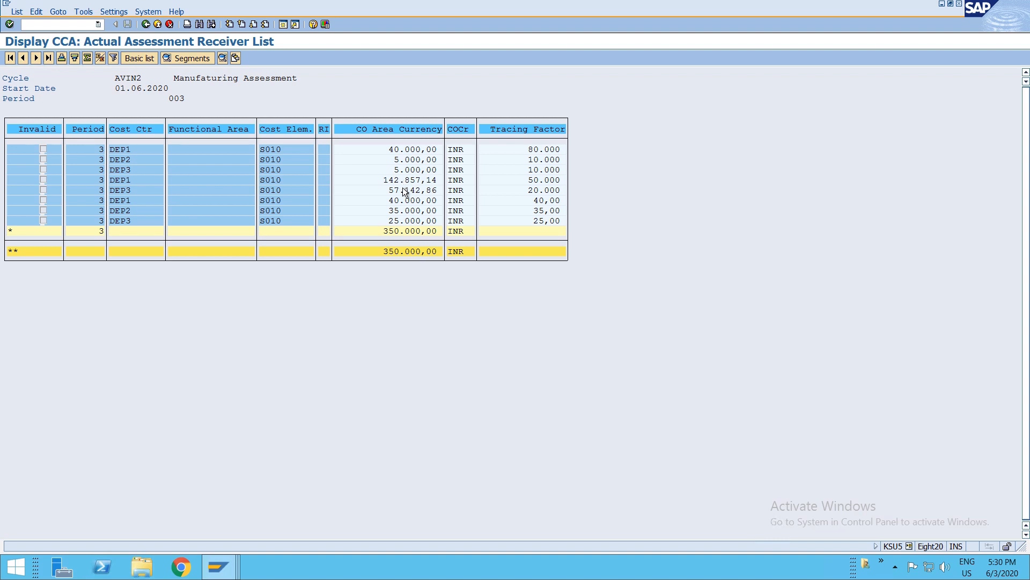
pyautogui.click(546, 149)
pyautogui.click(536, 162)
pyautogui.click(537, 171)
pyautogui.click(542, 182)
pyautogui.click(546, 190)
pyautogui.doubleClick(122, 197)
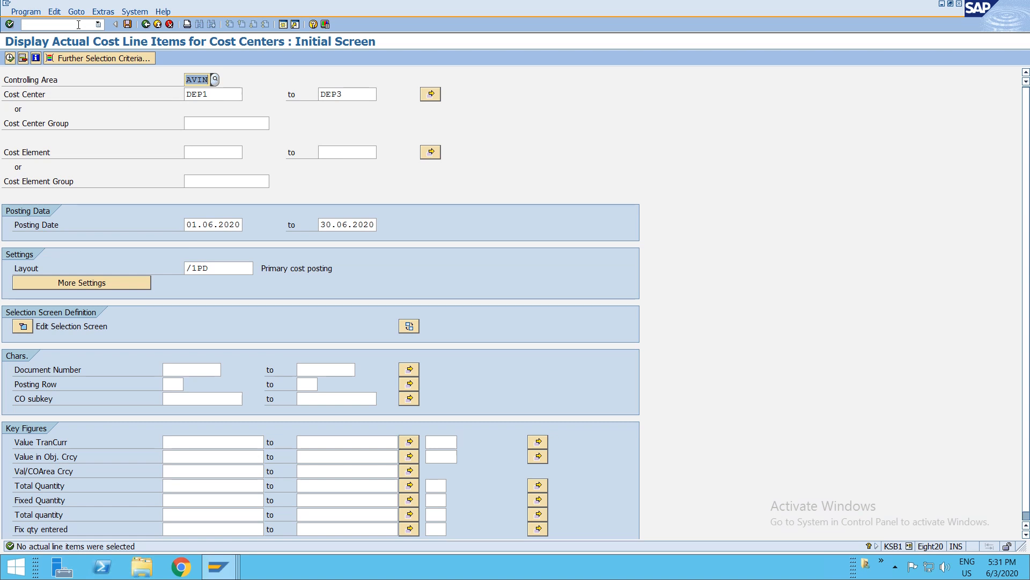
# - Navigate to Cost Center Accounting's statistical key figures and display document 5100 with its items
pyautogui.click(146, 24)
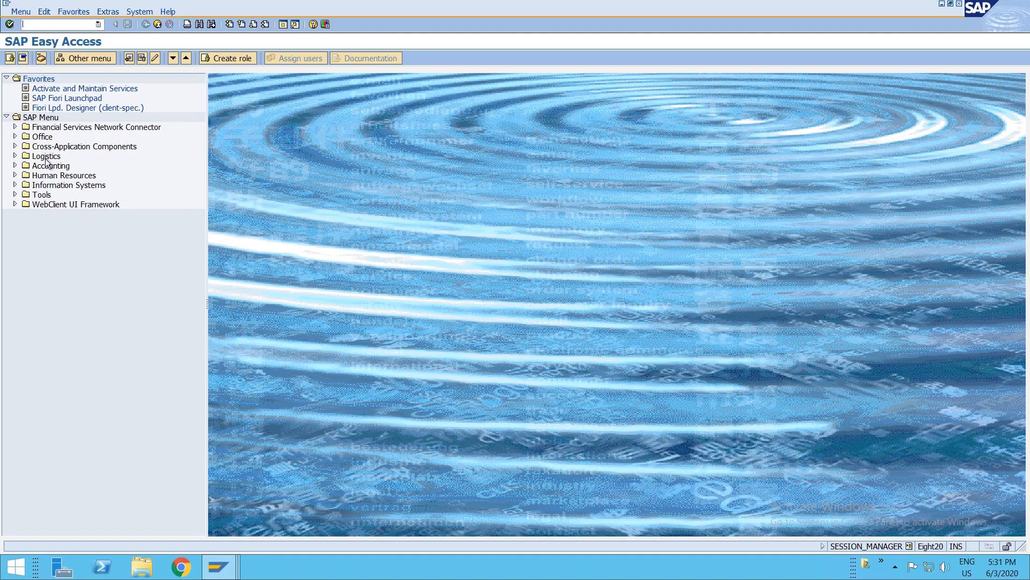
pyautogui.doubleClick(48, 165)
pyautogui.press('Down')
pyautogui.press('Down')
pyautogui.press('Down')
pyautogui.press('Down')
pyautogui.press('Up')
pyautogui.press('Return')
pyautogui.press('Down')
pyautogui.press('Down')
pyautogui.press('Return')
pyautogui.press('Down')
pyautogui.press('Down')
pyautogui.press('Down')
pyautogui.press('Down')
pyautogui.press('Up')
pyautogui.press('Return')
pyautogui.press('Down')
pyautogui.press('Down')
pyautogui.press('Down')
pyautogui.press('Down')
pyautogui.press('Down')
pyautogui.press('Down')
pyautogui.press('Down')
pyautogui.press('Down')
pyautogui.press('Down')
pyautogui.press('Down')
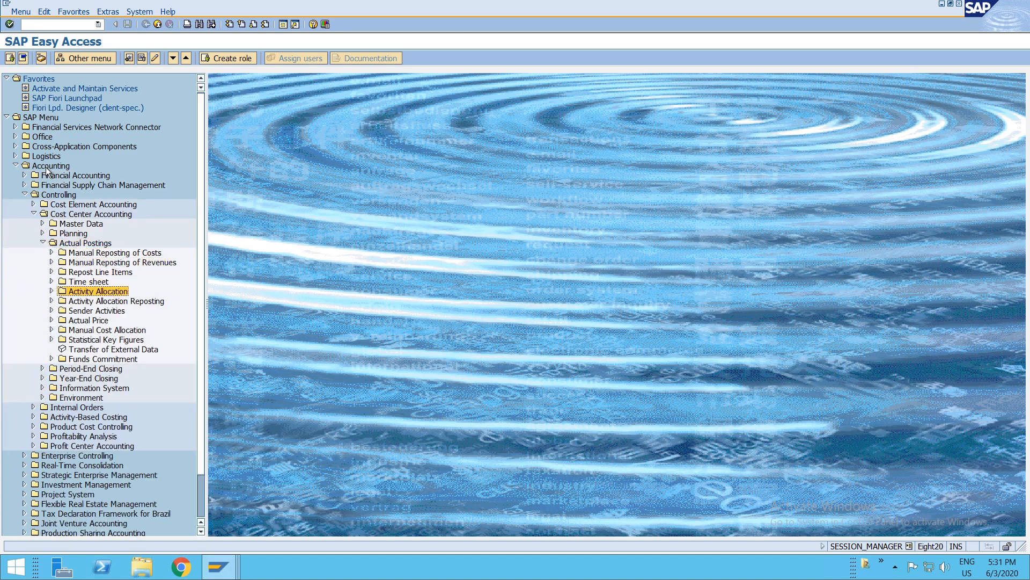
pyautogui.press('Return')
pyautogui.press('Down')
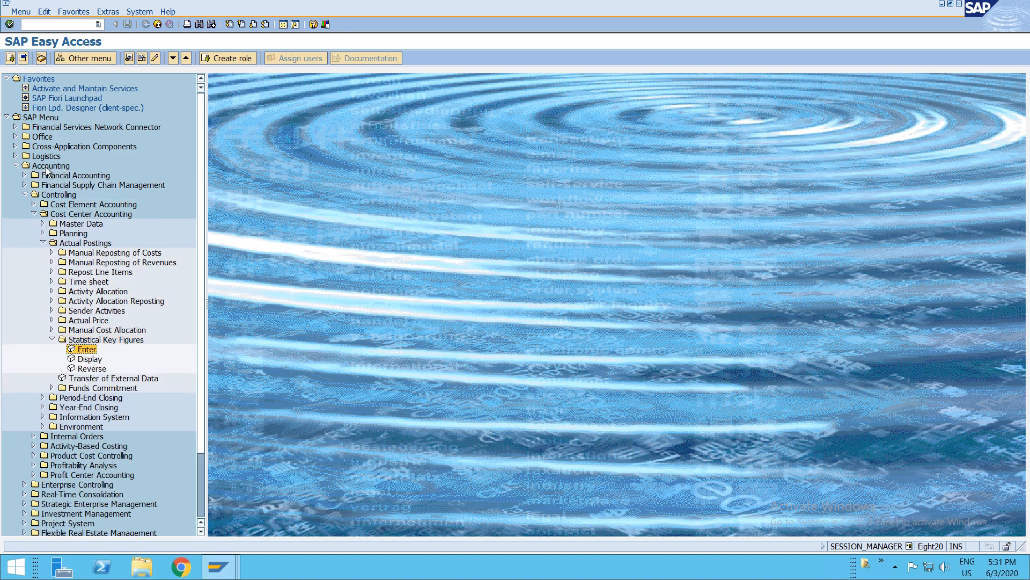
pyautogui.press('Down')
pyautogui.press('Return')
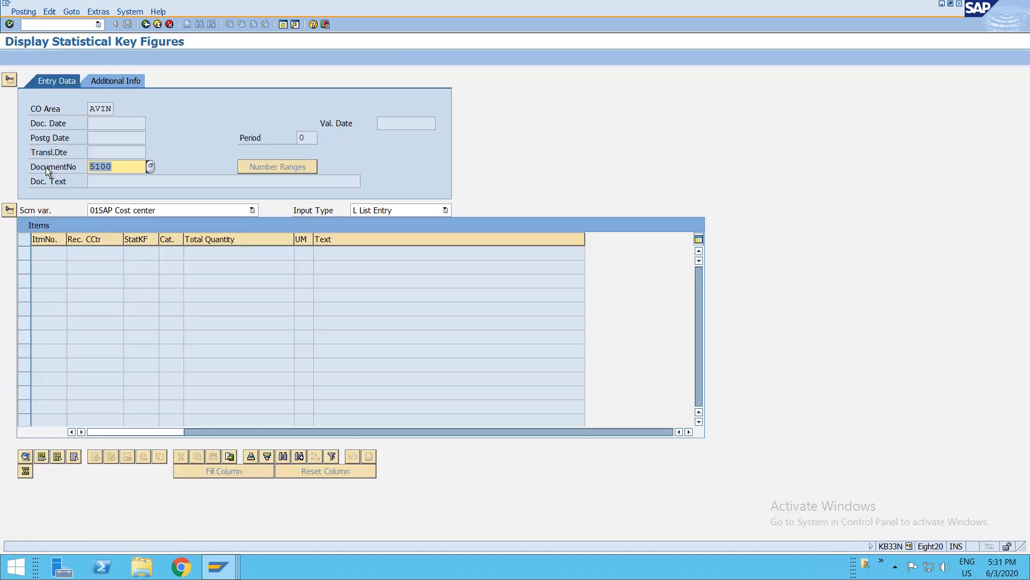
pyautogui.press('Return')
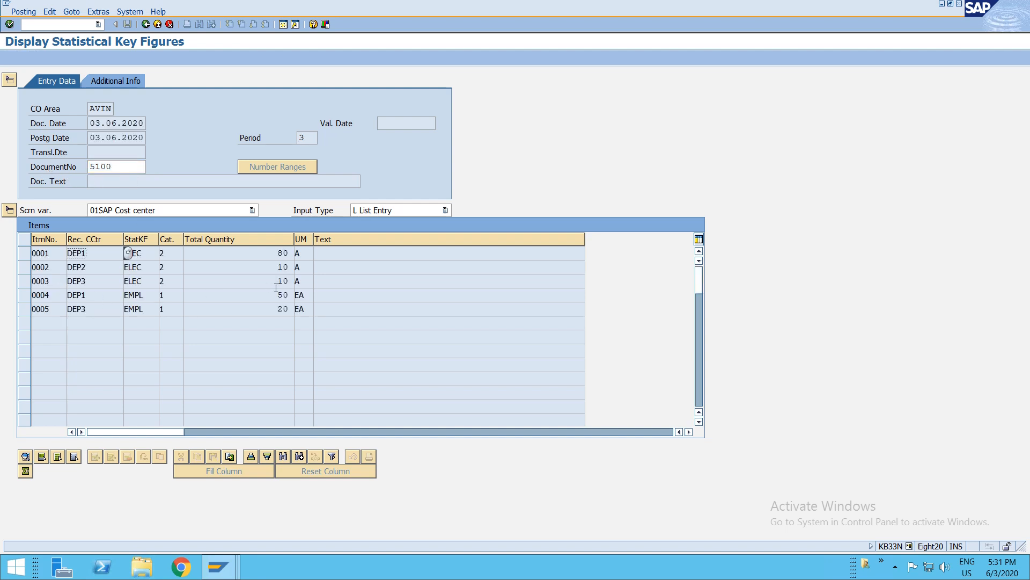
pyautogui.click(83, 295)
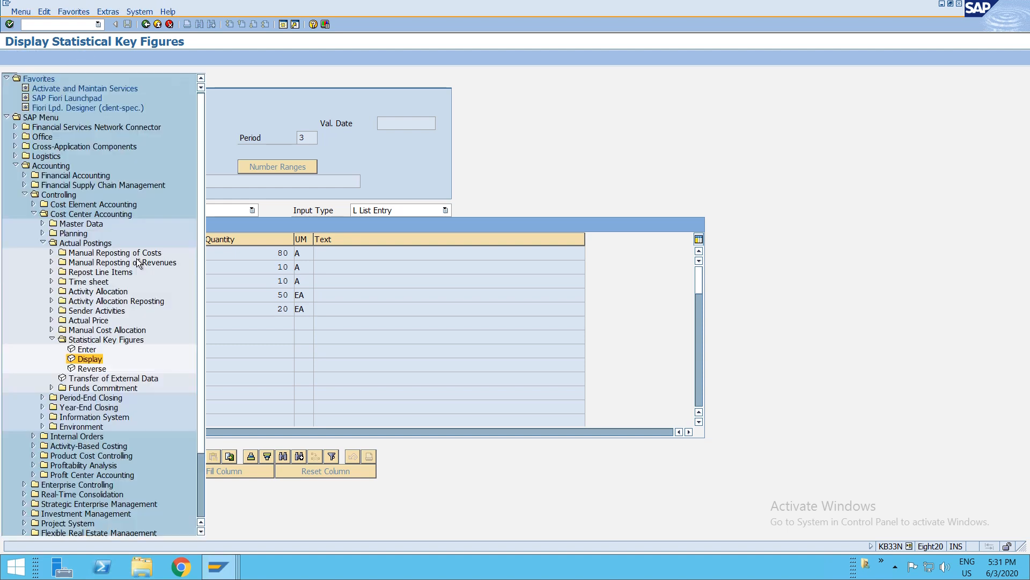
# - Open the reversal of statistical key figures and select document 5100 as the document to reverse
pyautogui.press('F3')
pyautogui.doubleClick(97, 368)
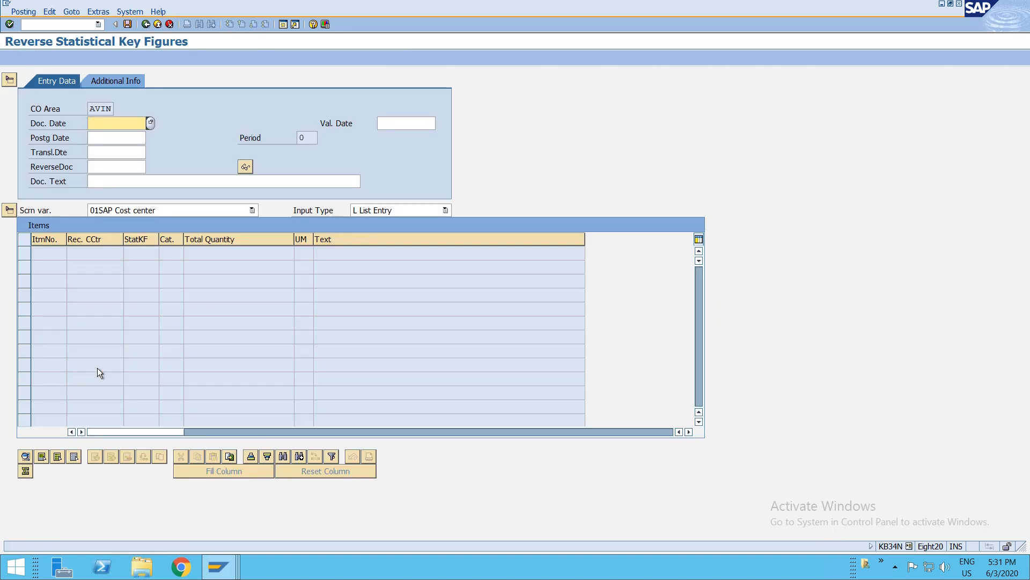
pyautogui.click(106, 168)
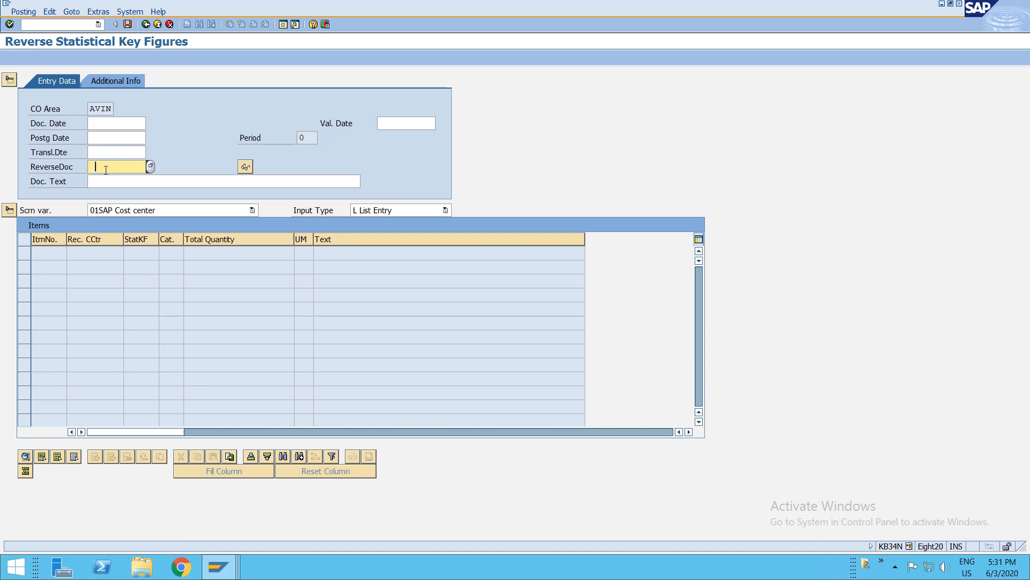
pyautogui.press('F12')
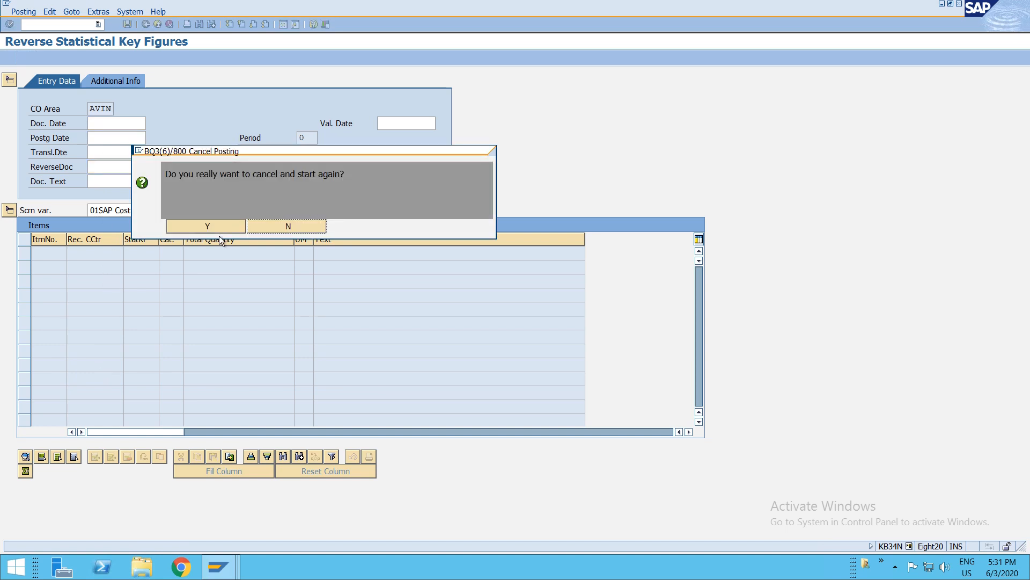
pyautogui.click(227, 226)
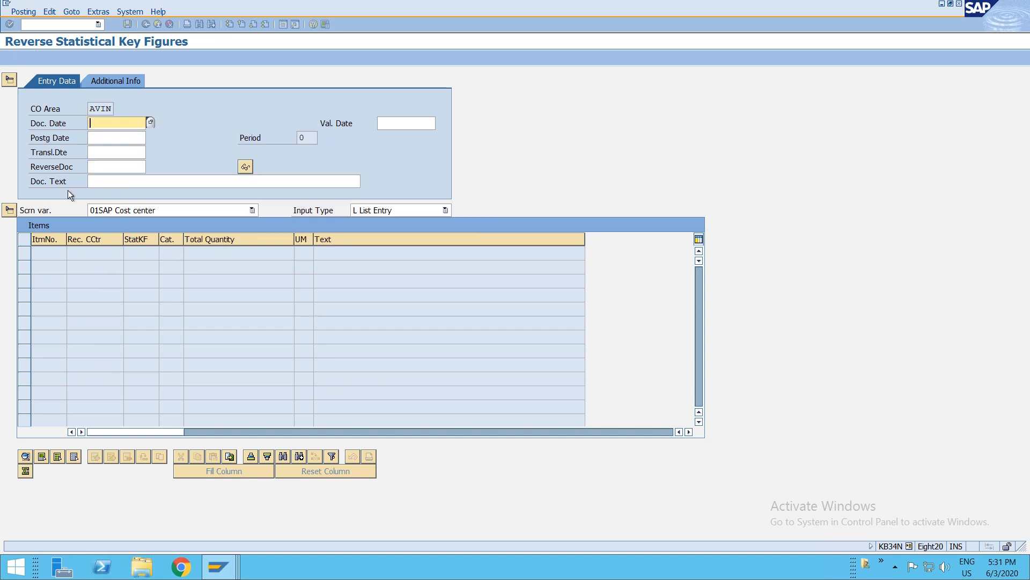
pyautogui.click(113, 164)
pyautogui.press('F4')
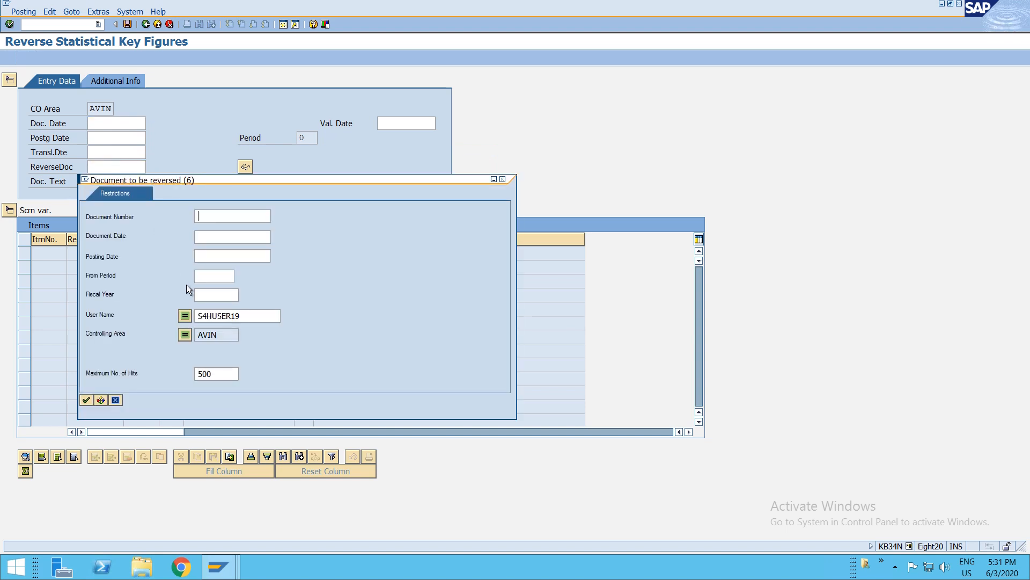
pyautogui.press('Return')
pyautogui.doubleClick(98, 195)
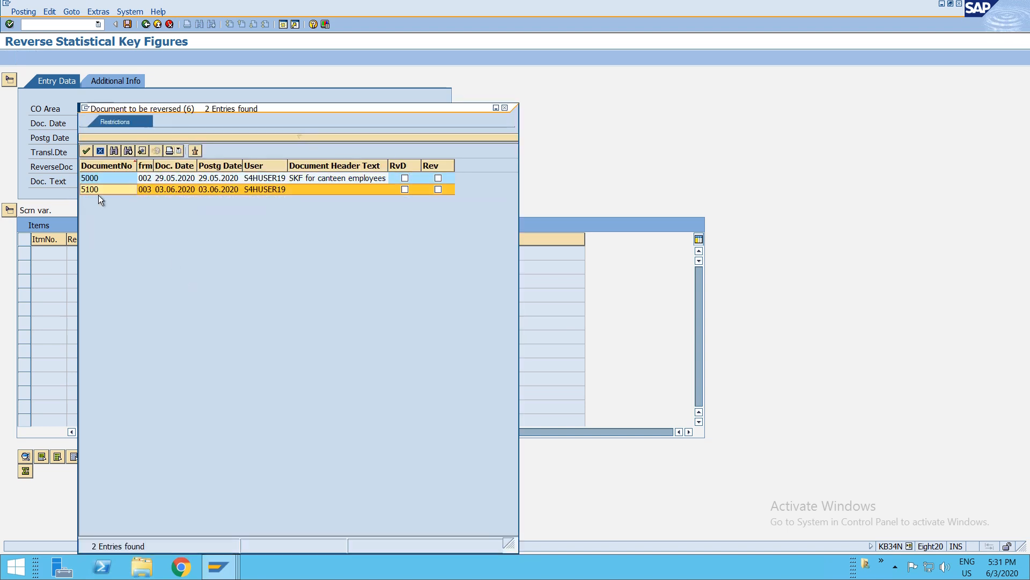
# - Post the reversal with document and posting date 03.06.2020 and document text reverse
pyautogui.click(100, 125)
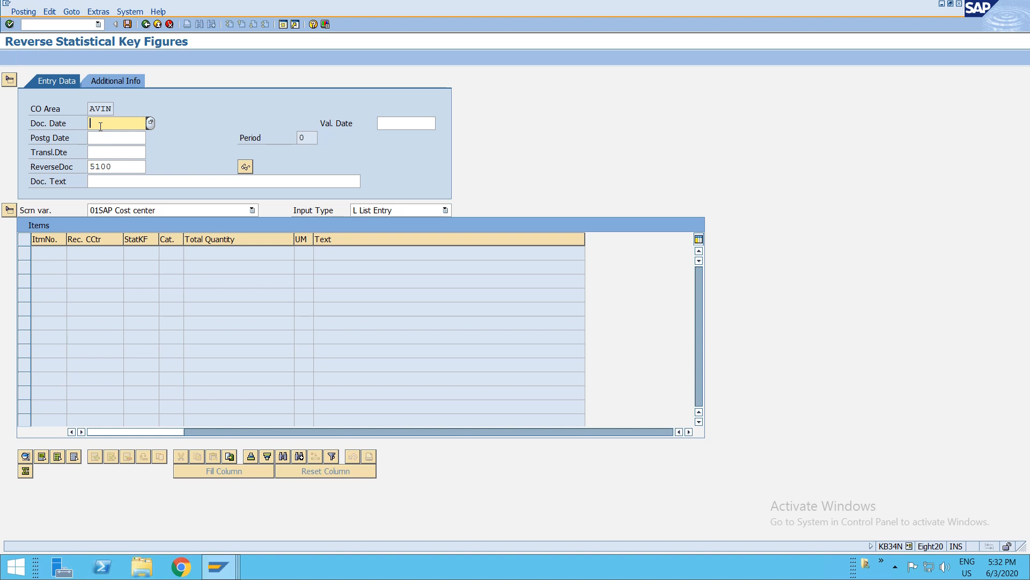
pyautogui.write('03062020')
pyautogui.press('Tab')
pyautogui.write('03062020')
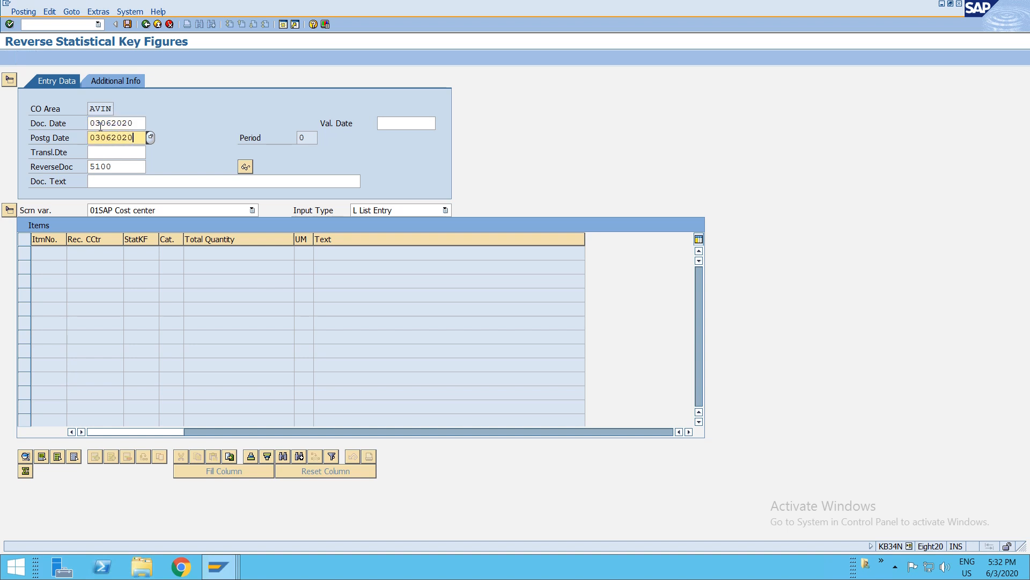
pyautogui.press('Return')
pyautogui.click(128, 183)
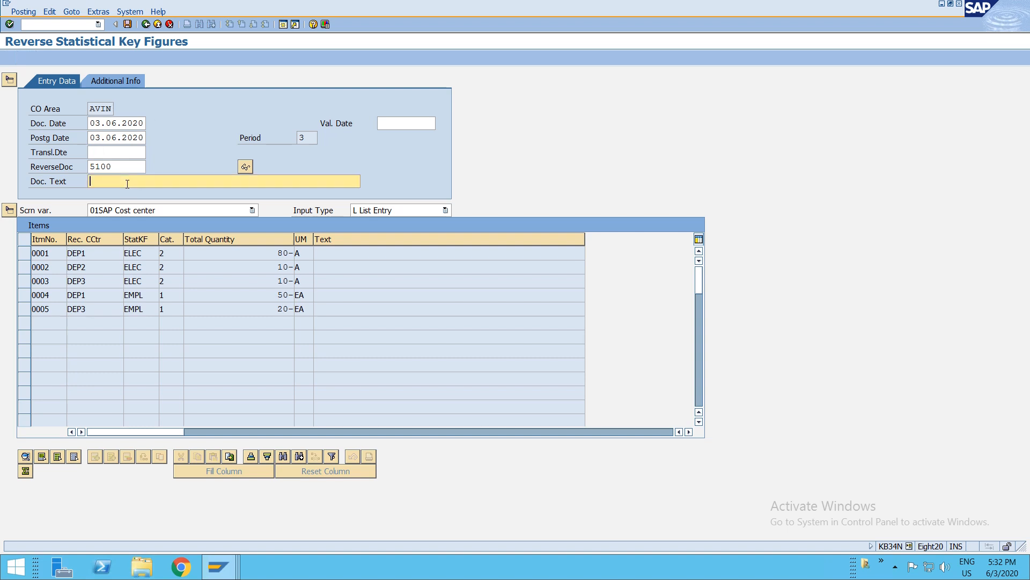
pyautogui.write('reverse')
pyautogui.press('Return')
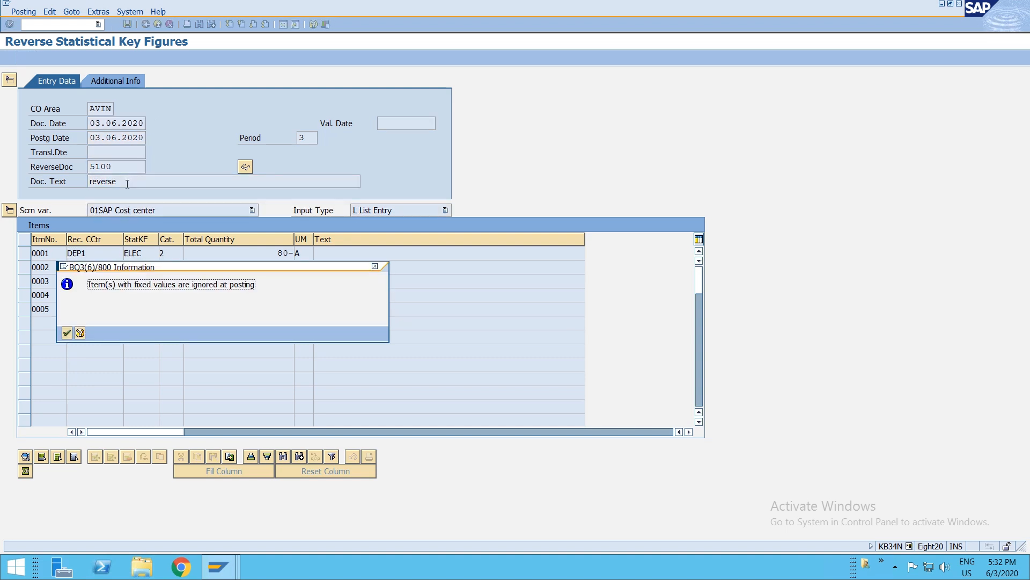
pyautogui.press('Return')
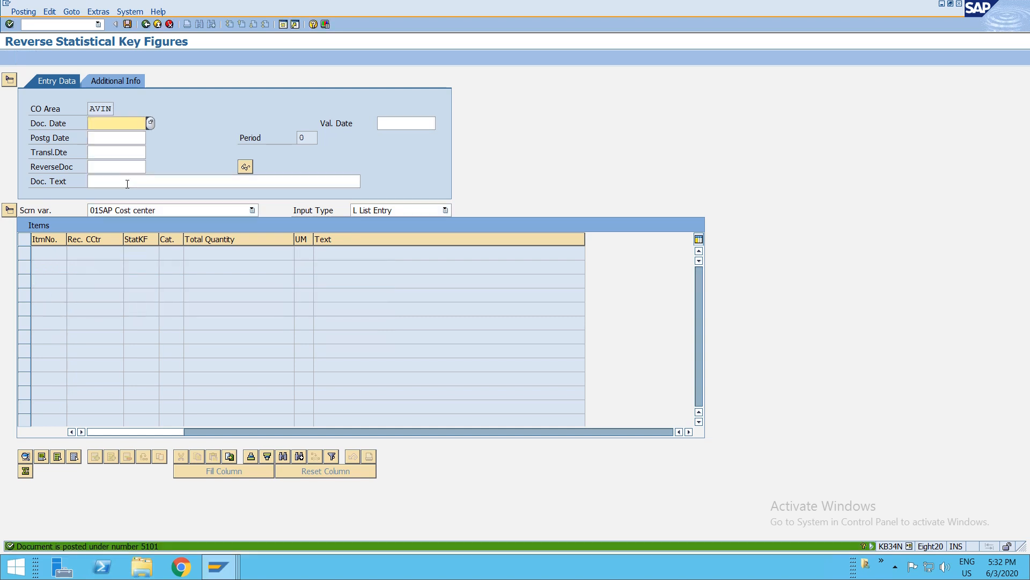
# - Display the reversal document 5101 and examine its cost center and key figure items
pyautogui.press('F3')
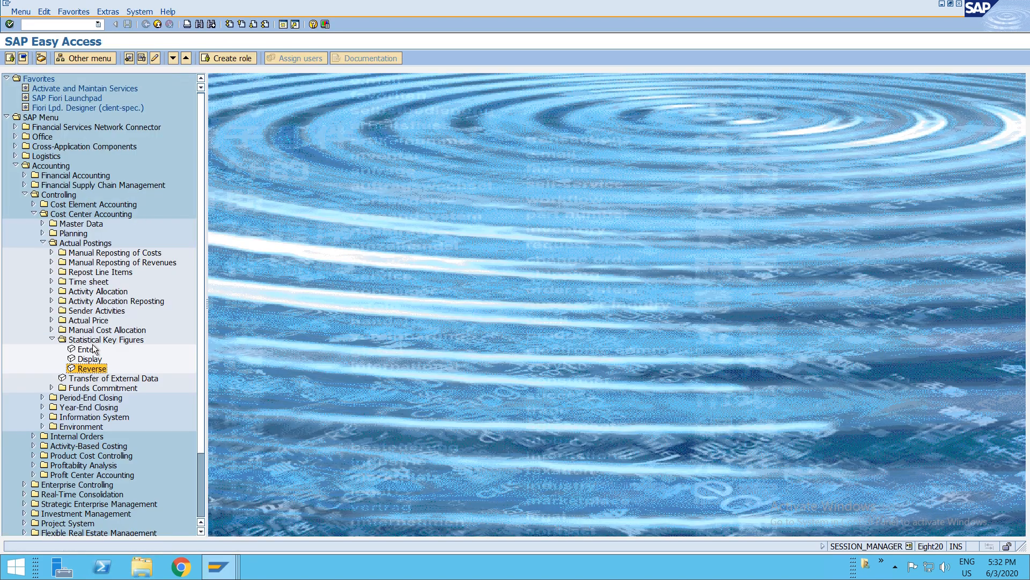
pyautogui.doubleClick(86, 349)
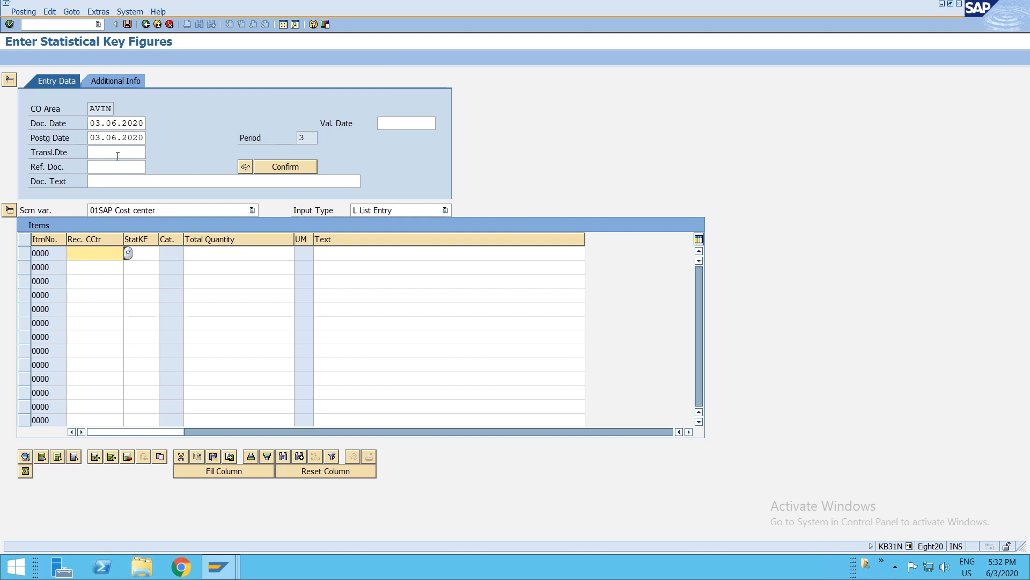
pyautogui.press('F3')
pyautogui.doubleClick(83, 361)
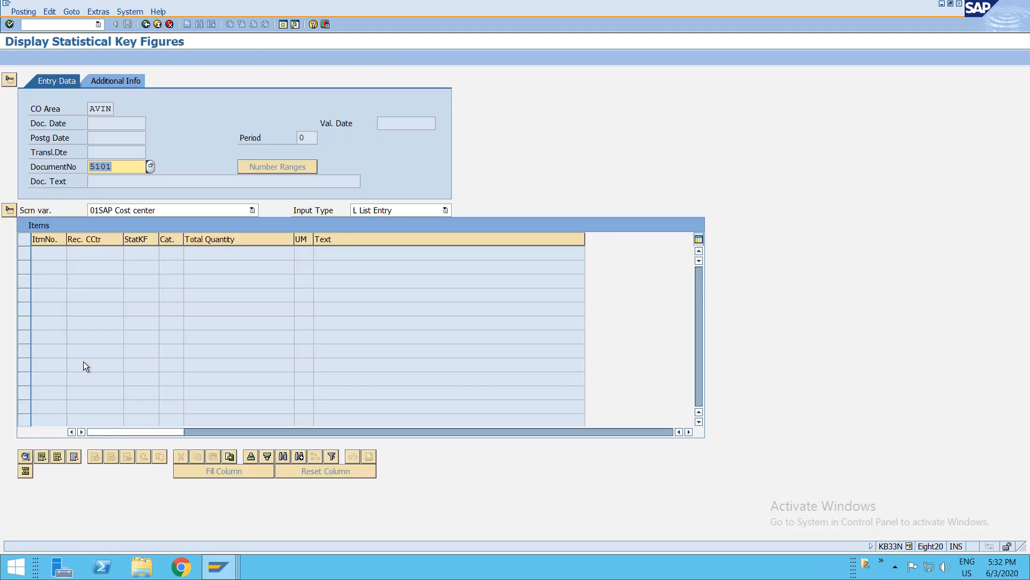
pyautogui.press('Return')
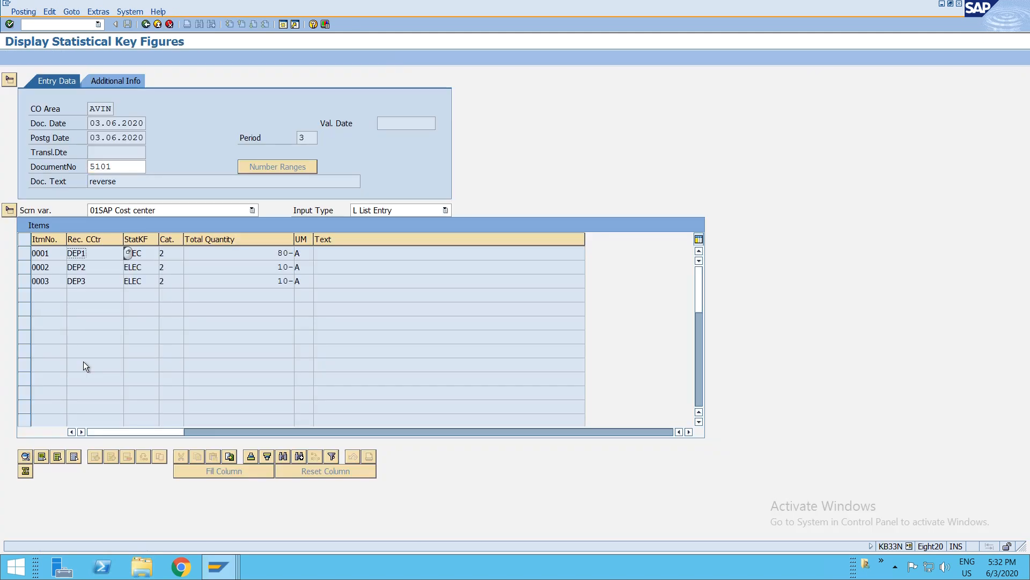
pyautogui.click(129, 152)
pyautogui.click(135, 167)
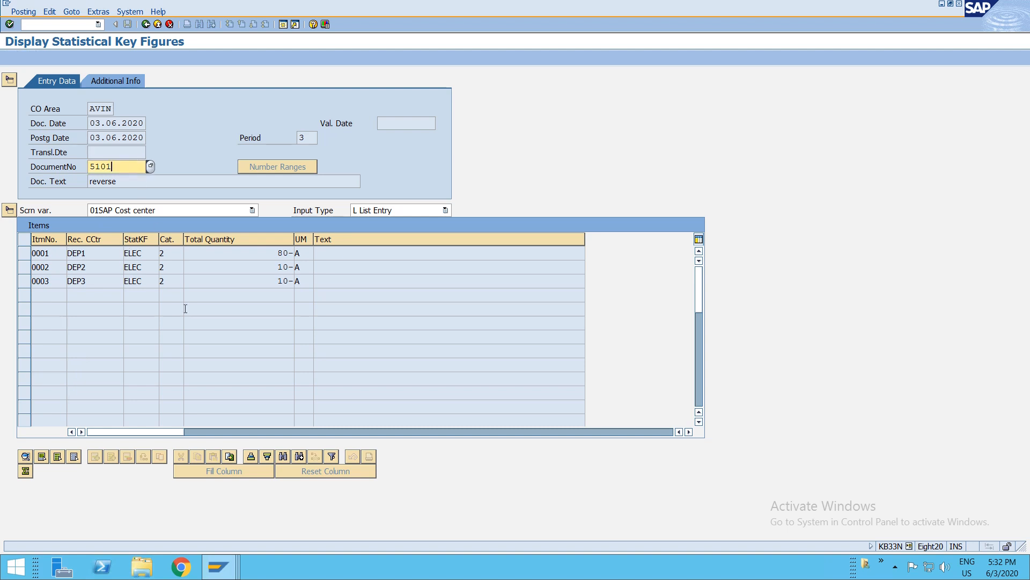
pyautogui.click(144, 254)
pyautogui.click(146, 268)
pyautogui.click(146, 281)
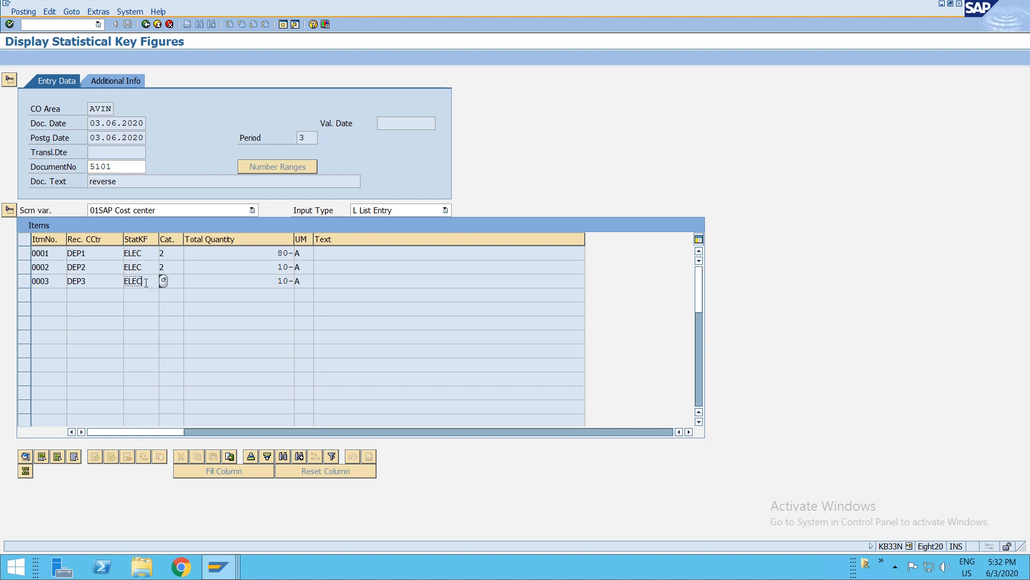
pyautogui.press('F3')
# - Open entry of statistical key figures and enter receiver cost centers DEP1, DEp2 and DEP3 on three lines
pyautogui.click(117, 364)
pyautogui.doubleClick(87, 350)
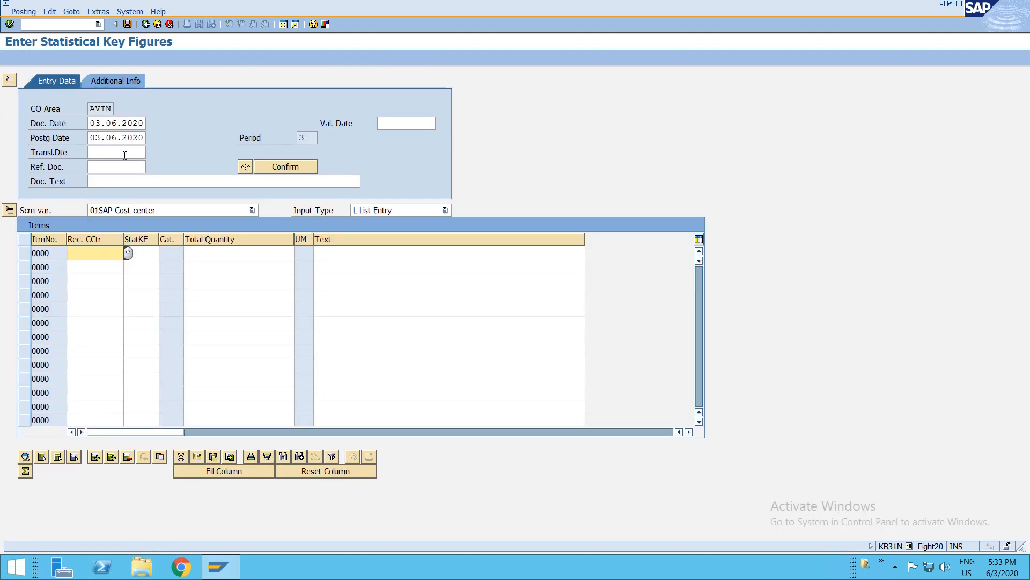
pyautogui.click(96, 256)
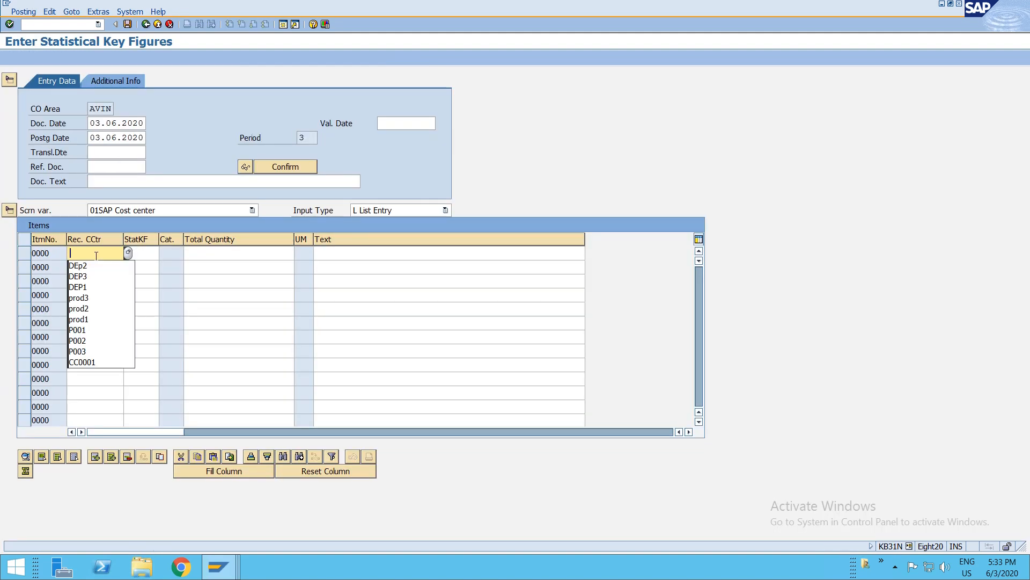
pyautogui.press('Down')
pyautogui.press('Down')
pyautogui.press('Down')
pyautogui.press('Return')
pyautogui.press('Down')
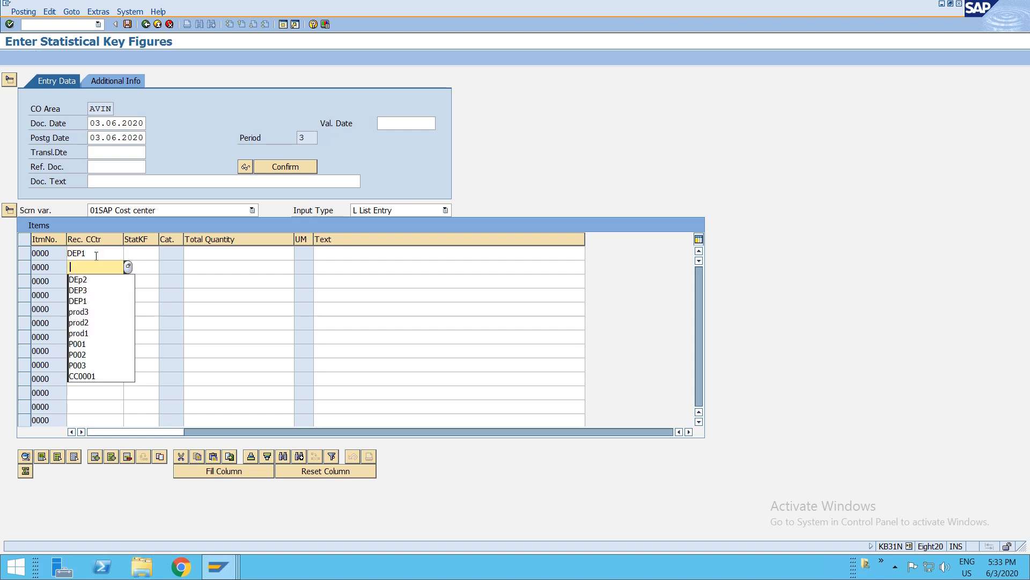
pyautogui.press('Return')
pyautogui.press('Down')
pyautogui.press('space')
pyautogui.press('Down')
pyautogui.press('Down')
pyautogui.press('Return')
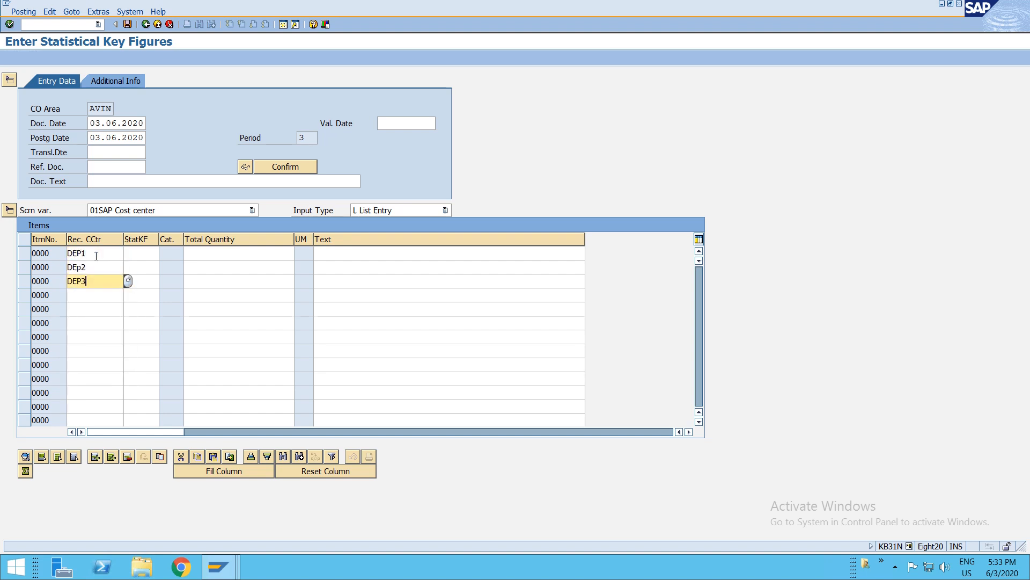
# - Assign key figure ELEC to all three lines with quantities 80, 10 and 10
pyautogui.click(132, 253)
pyautogui.write('elec')
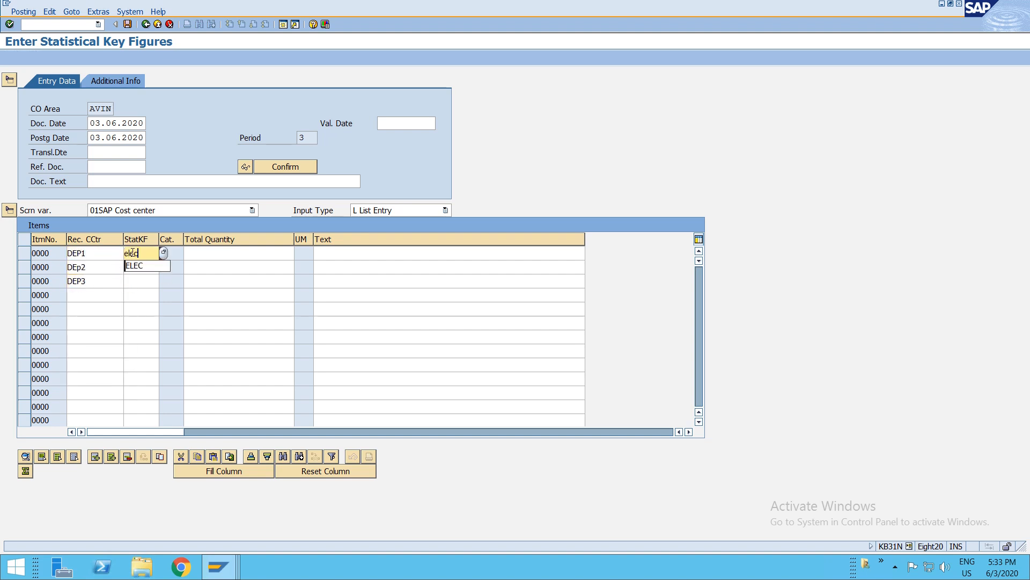
pyautogui.press('Down')
pyautogui.press('Return')
pyautogui.press('Down')
pyautogui.write('elec')
pyautogui.click(140, 280)
pyautogui.write('elec')
pyautogui.click(202, 255)
pyautogui.write('80')
pyautogui.click(274, 269)
pyautogui.write('10')
pyautogui.click(275, 280)
pyautogui.write('10')
pyautogui.press('Return')
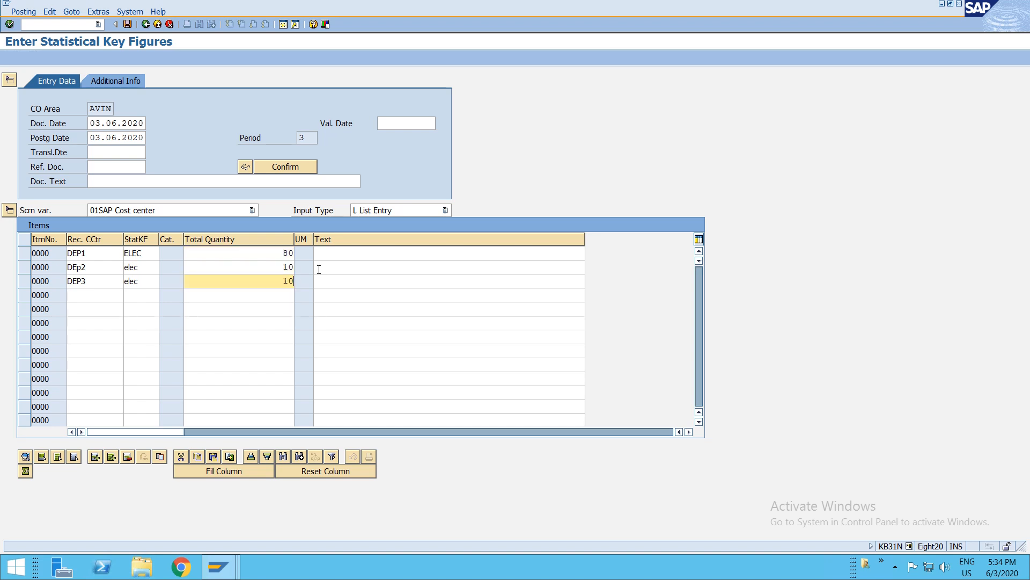
pyautogui.press('Return')
# - Add a new line for cost center DEP2 with statistical key figure EMPL
pyautogui.click(84, 268)
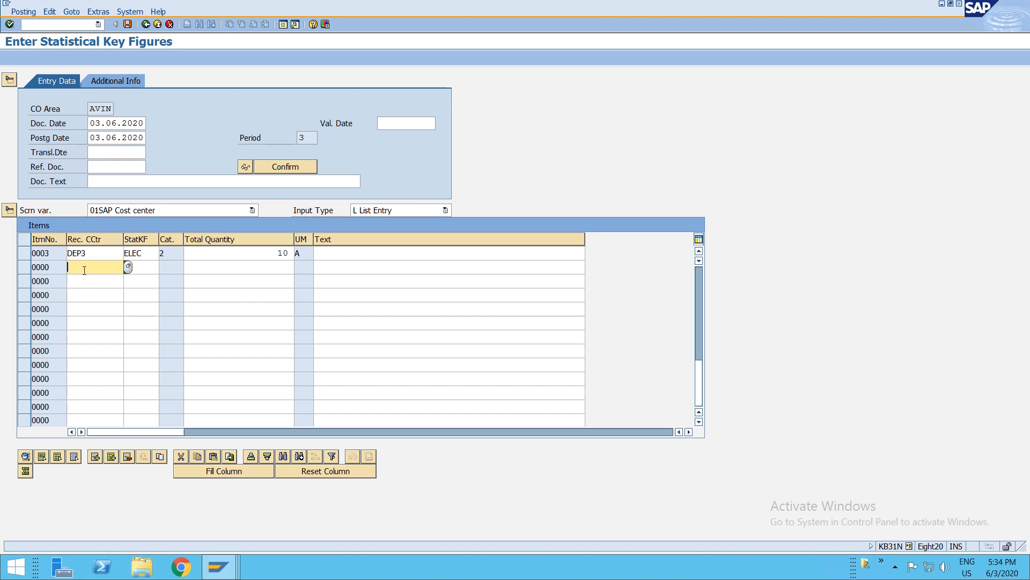
pyautogui.write('DEP2')
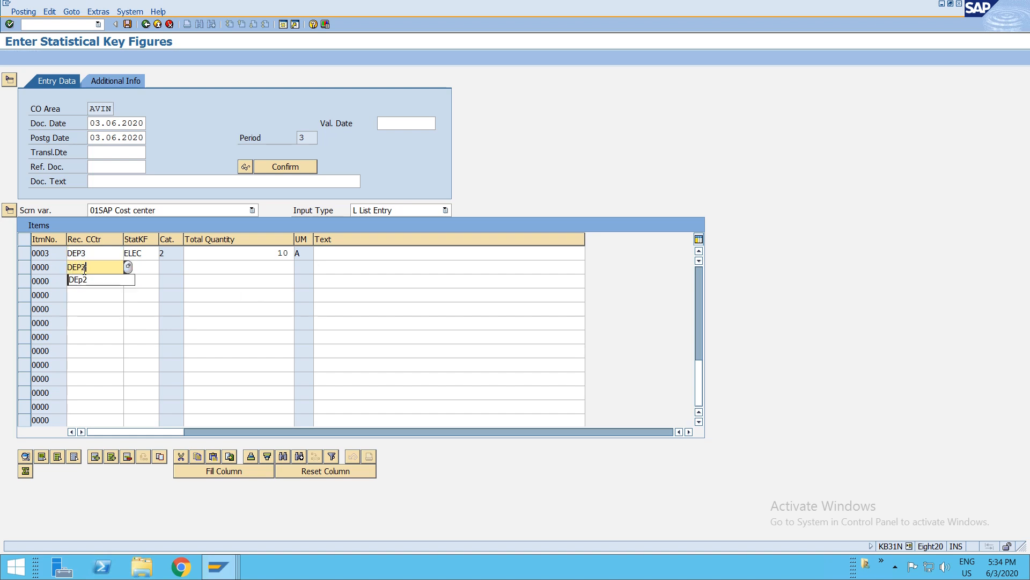
pyautogui.press('Tab')
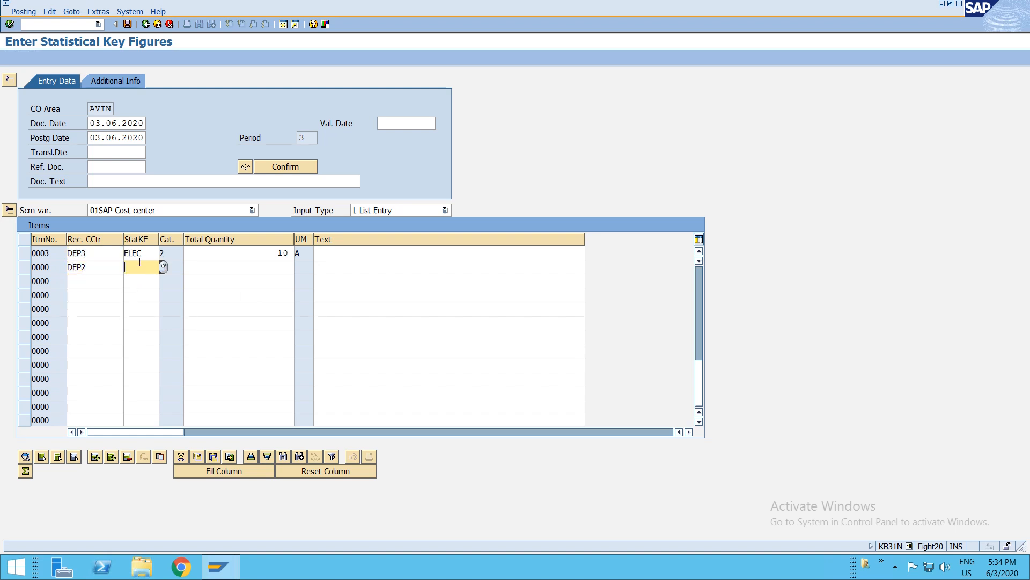
pyautogui.write('EMPL')
pyautogui.press('Tab')
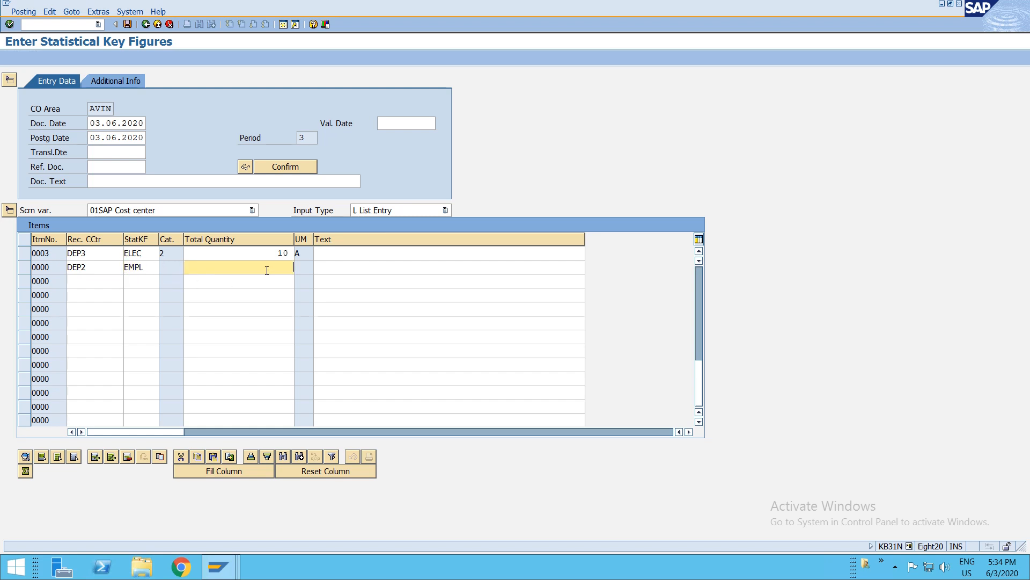
pyautogui.hotkey('alt', 'Tab')
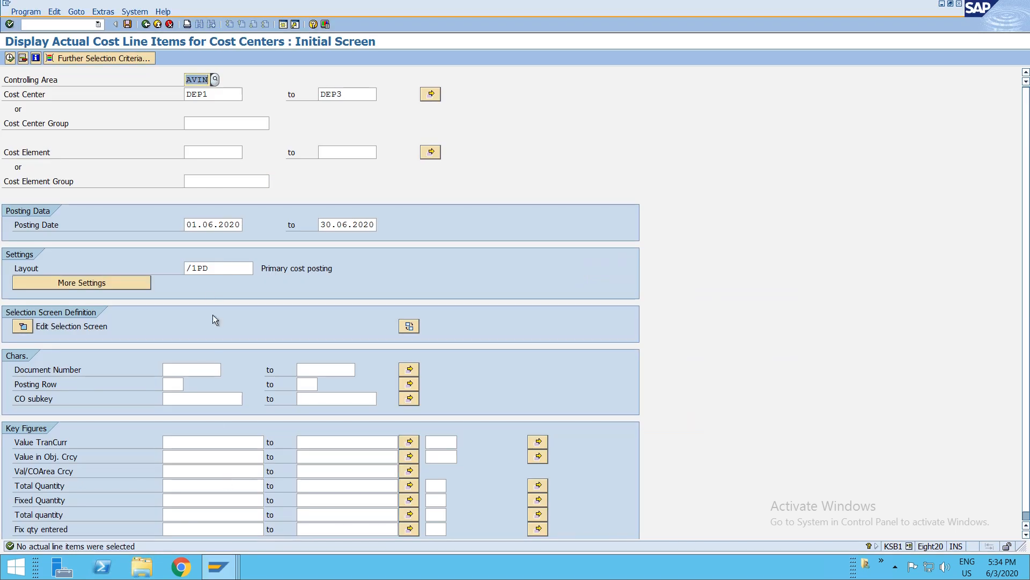
pyautogui.hotkey('alt', 'Tab')
pyautogui.hotkey('alt', 'Tab')
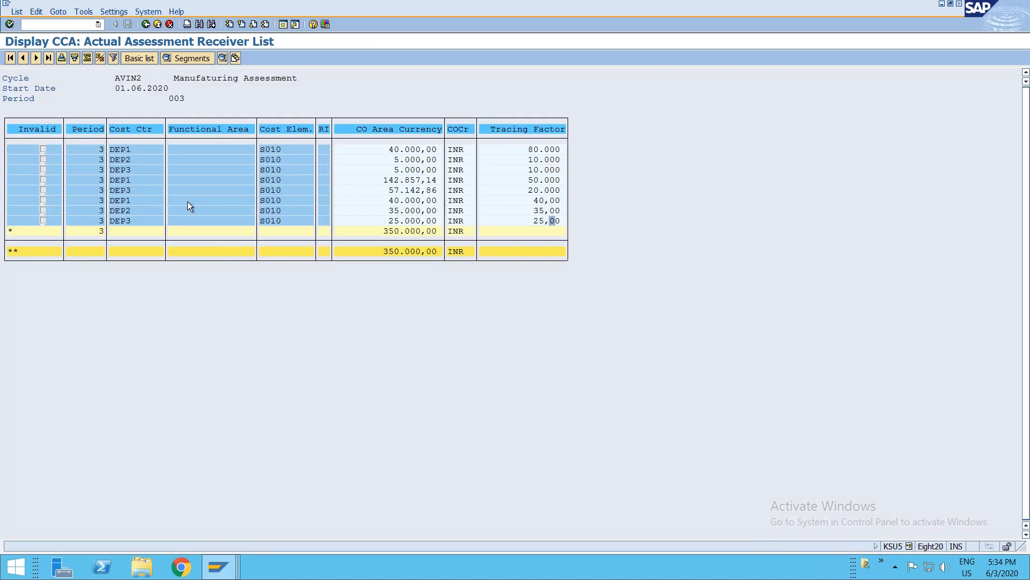
pyautogui.hotkey('alt', 'Tab')
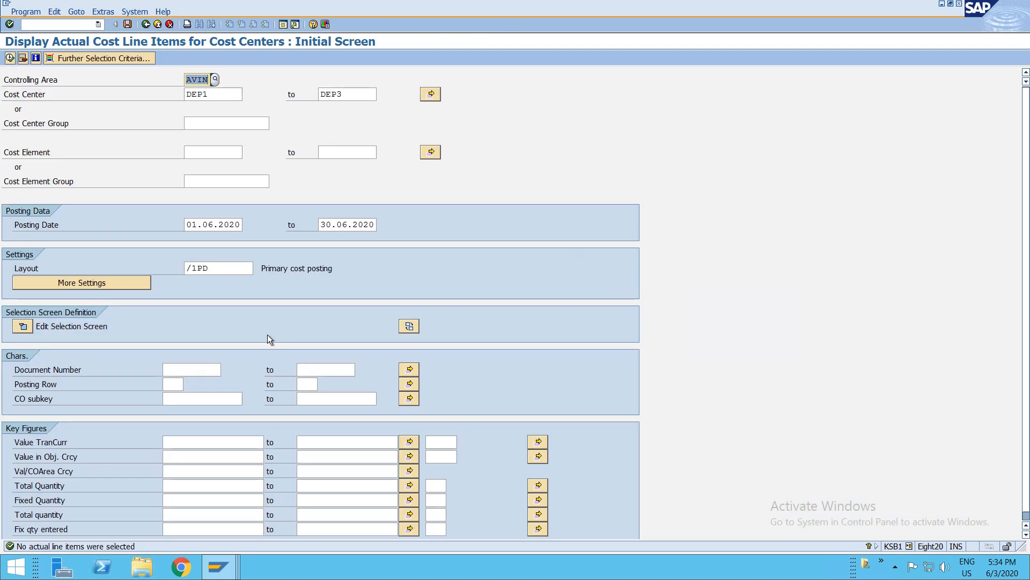
pyautogui.hotkey('alt', 'Tab')
# - Enter quantity 30 for the EMPL line and post the statistical key figure document
pyautogui.write('30')
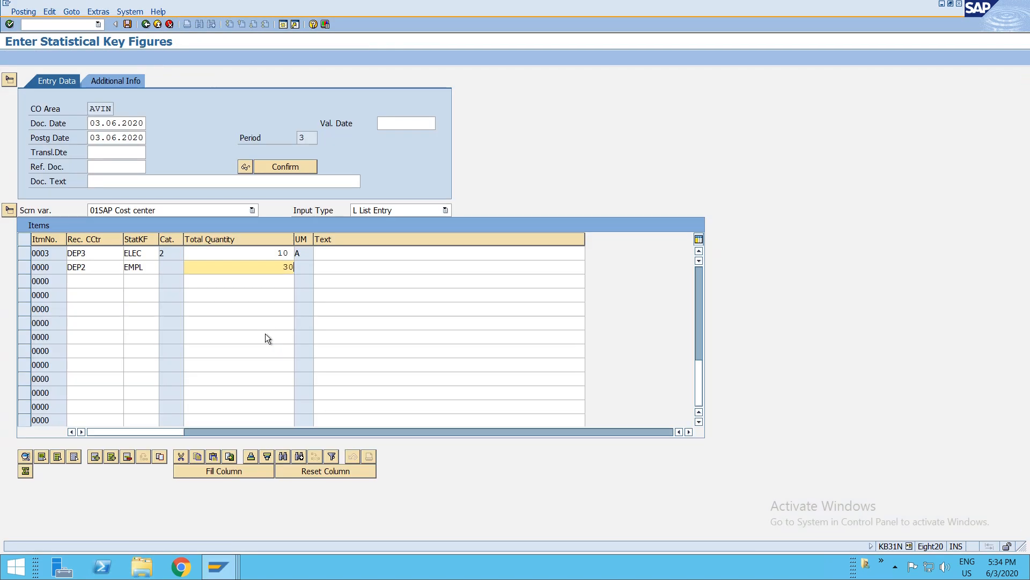
pyautogui.hotkey('ctrl', 's')
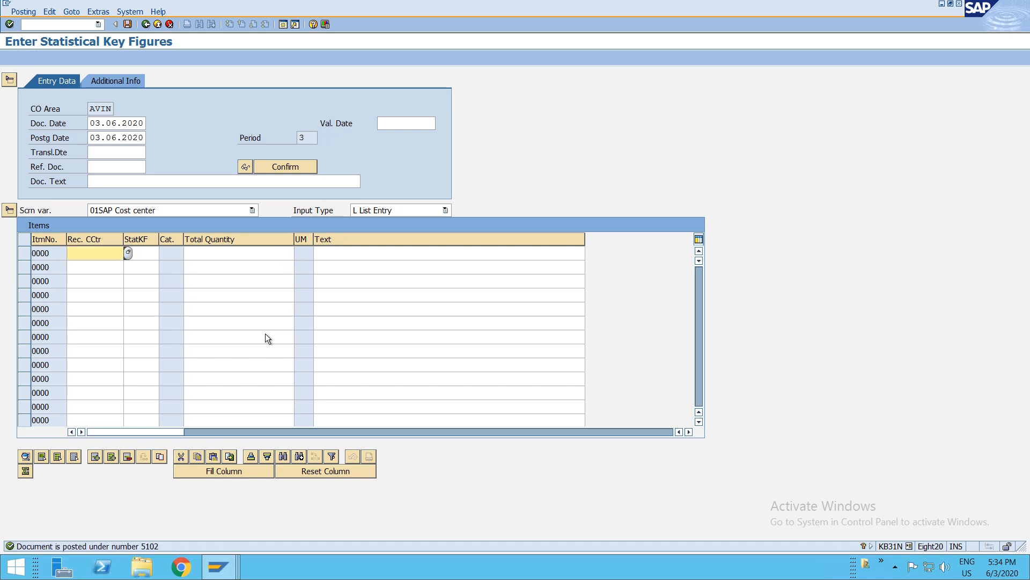
# - Exit the assessment lists and rerun cycle AVIN2 for period 3 as a test run
pyautogui.hotkey('alt', 'Tab')
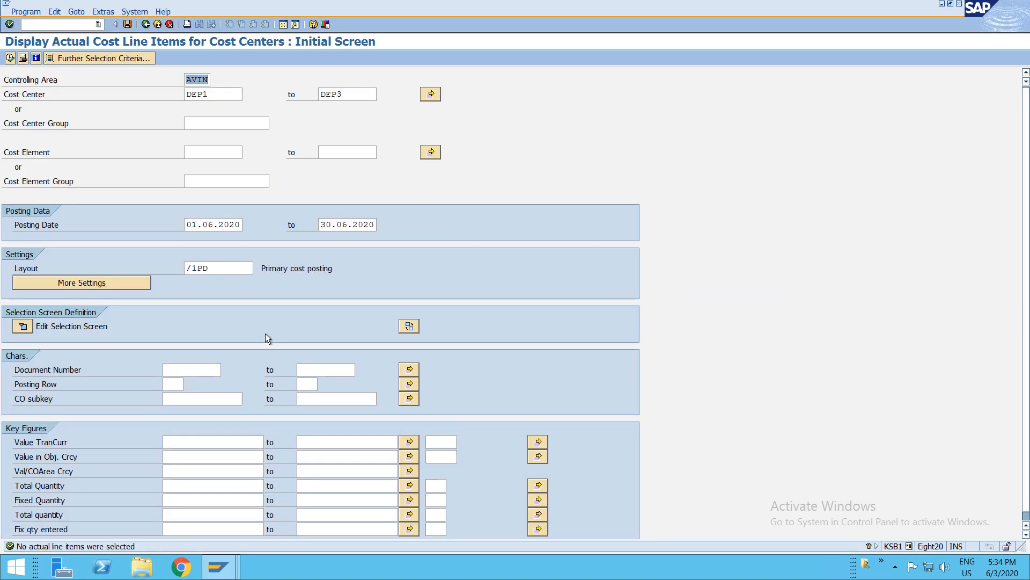
pyautogui.hotkey('alt', 'Tab')
pyautogui.hotkey('alt', 'Tab')
pyautogui.press('Tab')
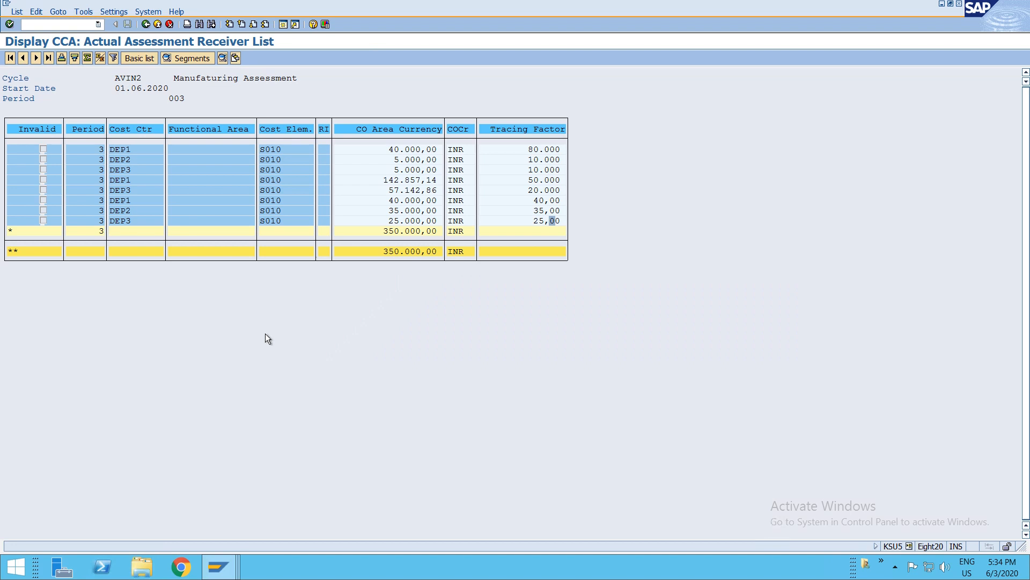
pyautogui.press('F3')
pyautogui.press('F3')
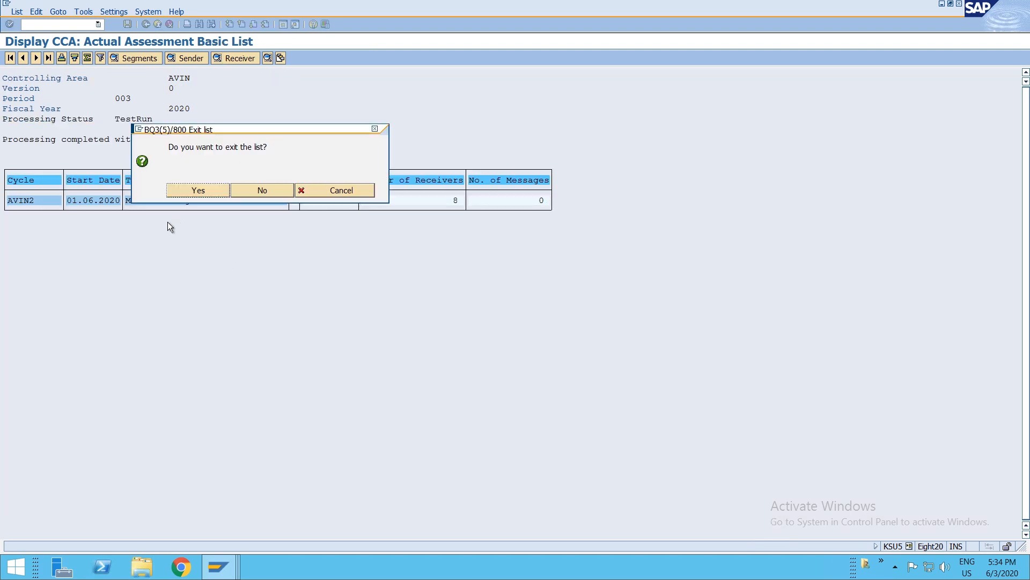
pyautogui.click(221, 190)
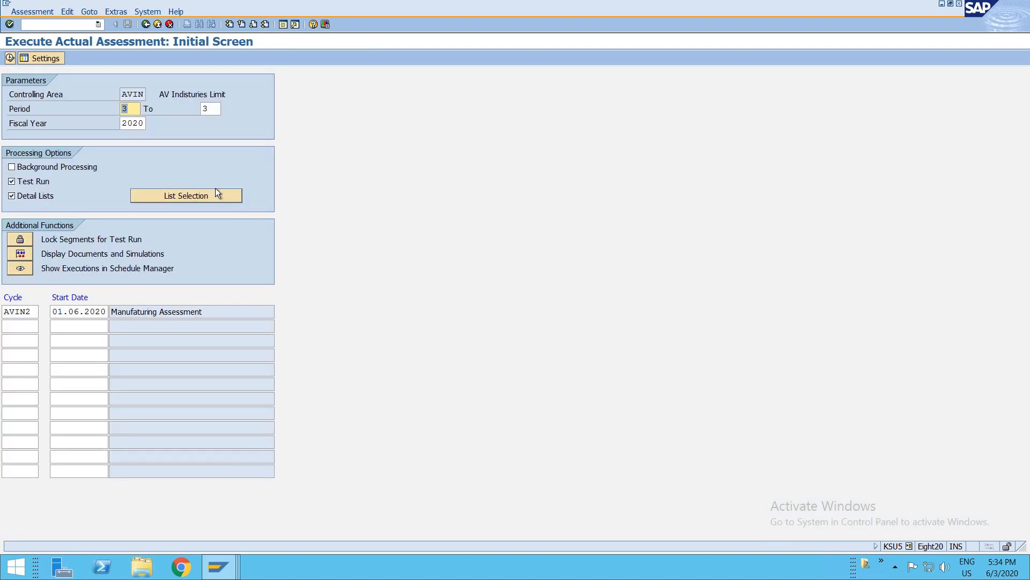
pyautogui.click(10, 58)
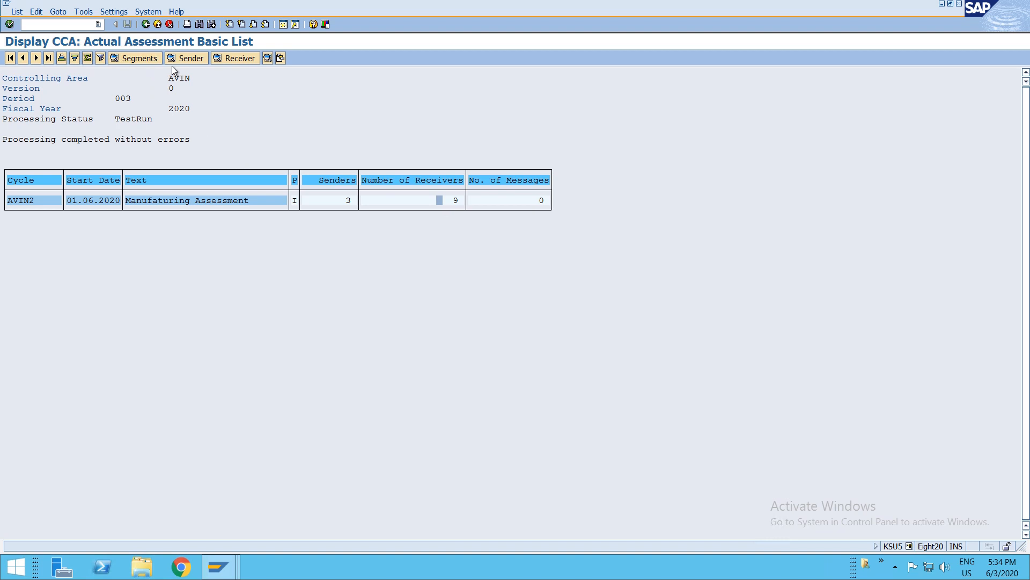
# - Open the receiver list and examine the tracing factors per cost center
pyautogui.click(223, 58)
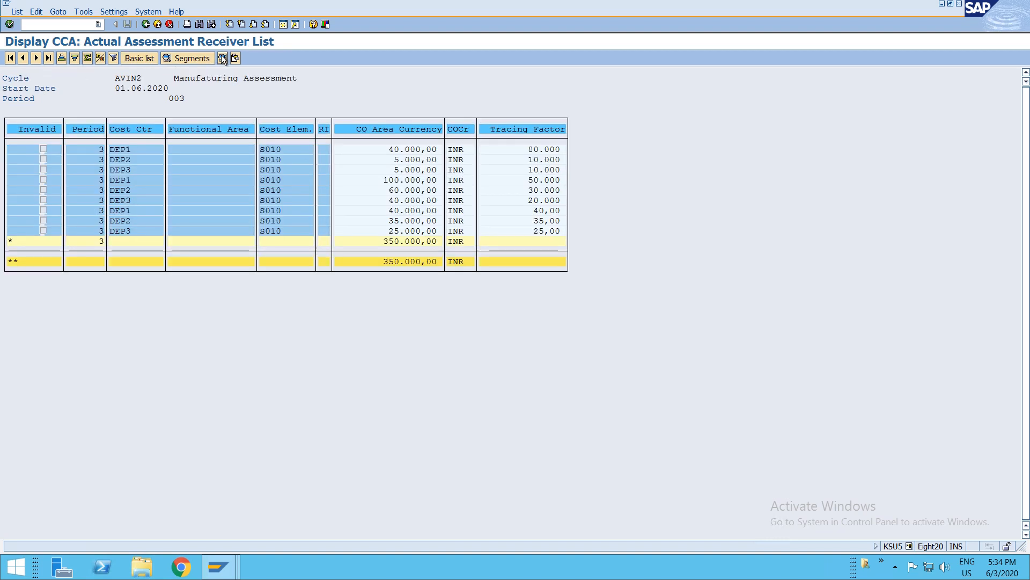
pyautogui.click(547, 150)
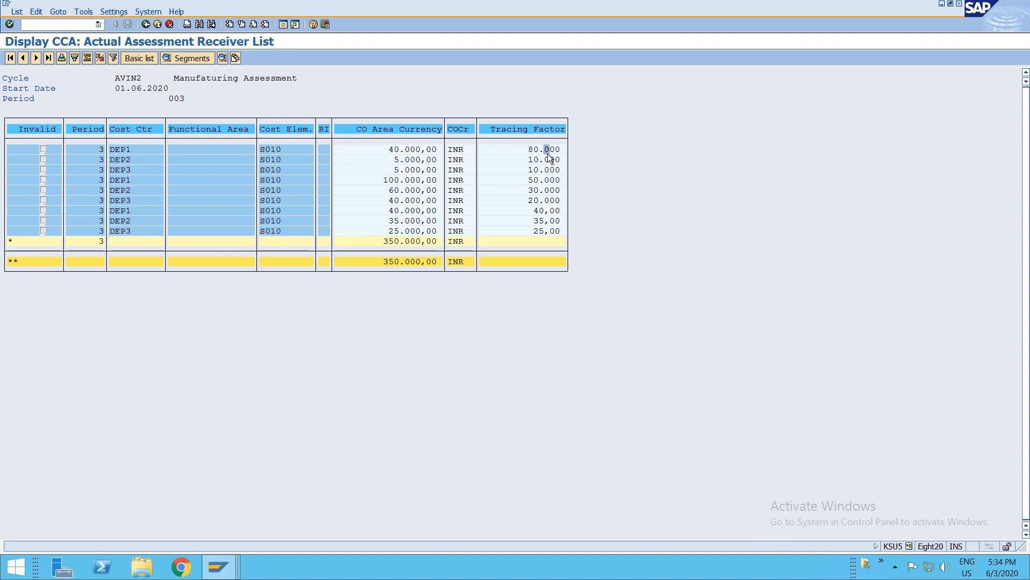
pyautogui.click(547, 181)
# - Exit the test lists, turn off Test Run and execute the AVIN2 assessment for real
pyautogui.press('F3')
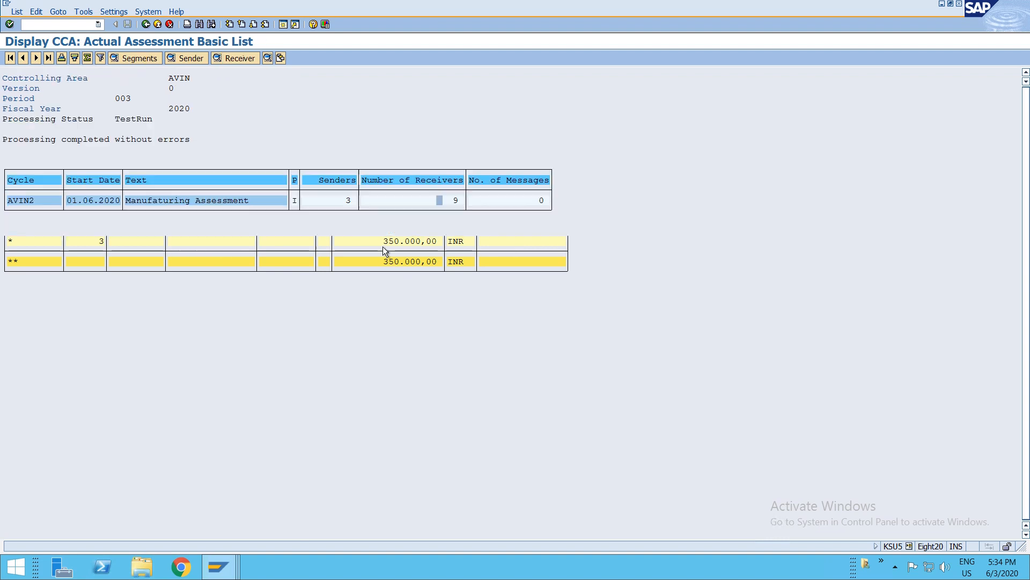
pyautogui.press('F3')
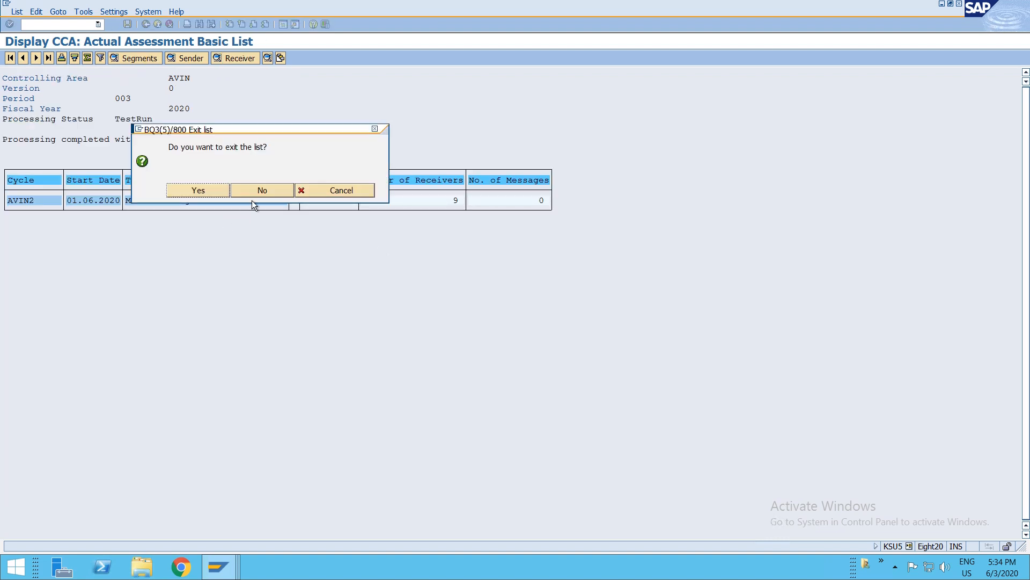
pyautogui.click(213, 192)
pyautogui.click(23, 179)
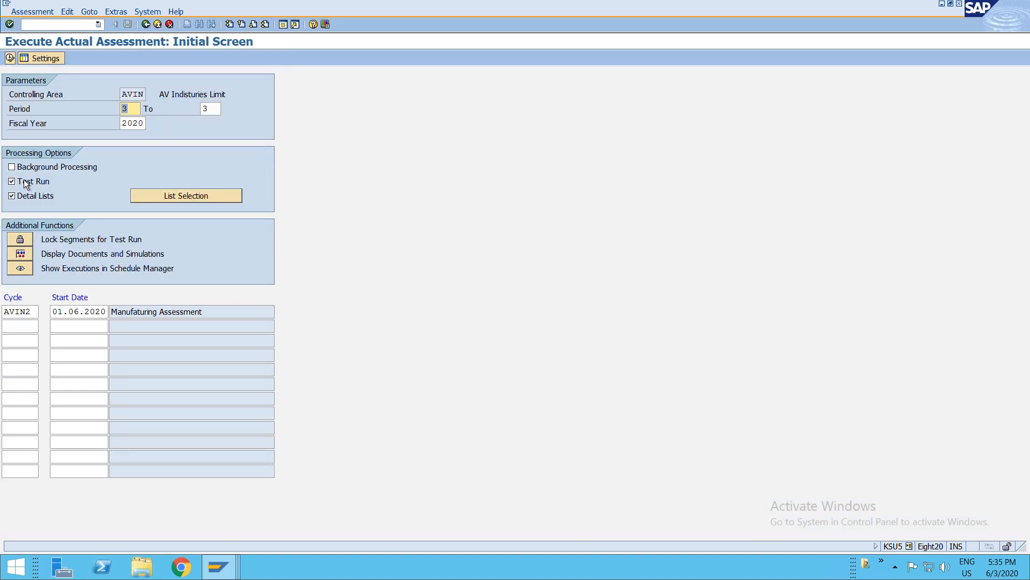
pyautogui.press('F8')
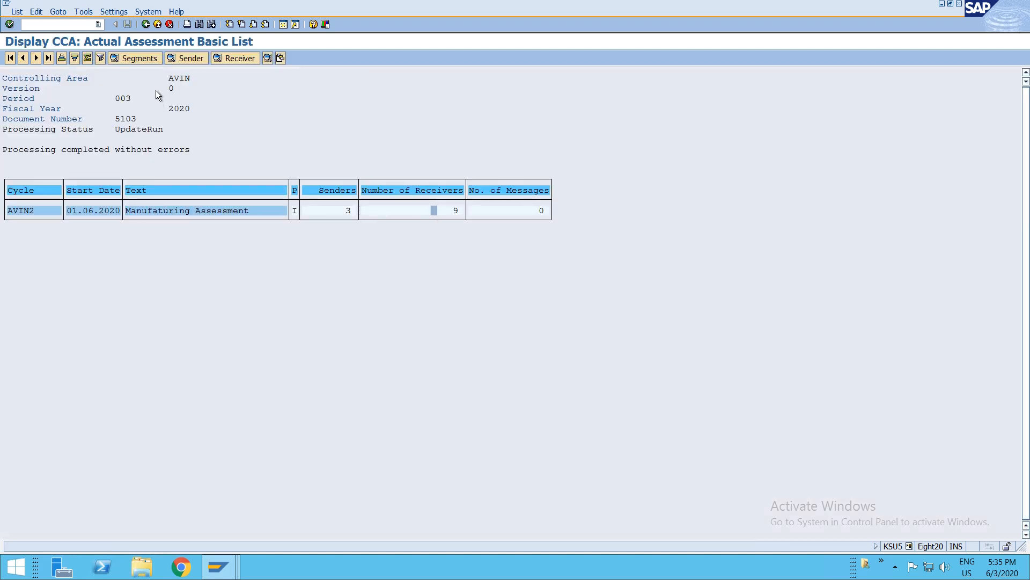
pyautogui.press('F3')
pyautogui.click(198, 190)
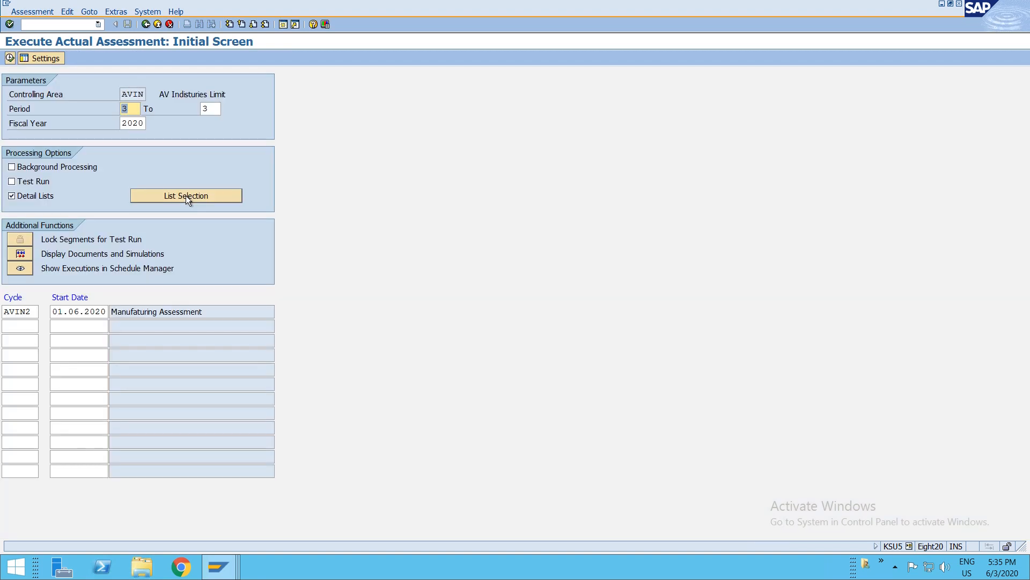
# - Run the actual cost line items report for cost centers DEP1 to DEP3 for June 2020
pyautogui.hotkey('alt', 'Tab')
pyautogui.click(211, 95)
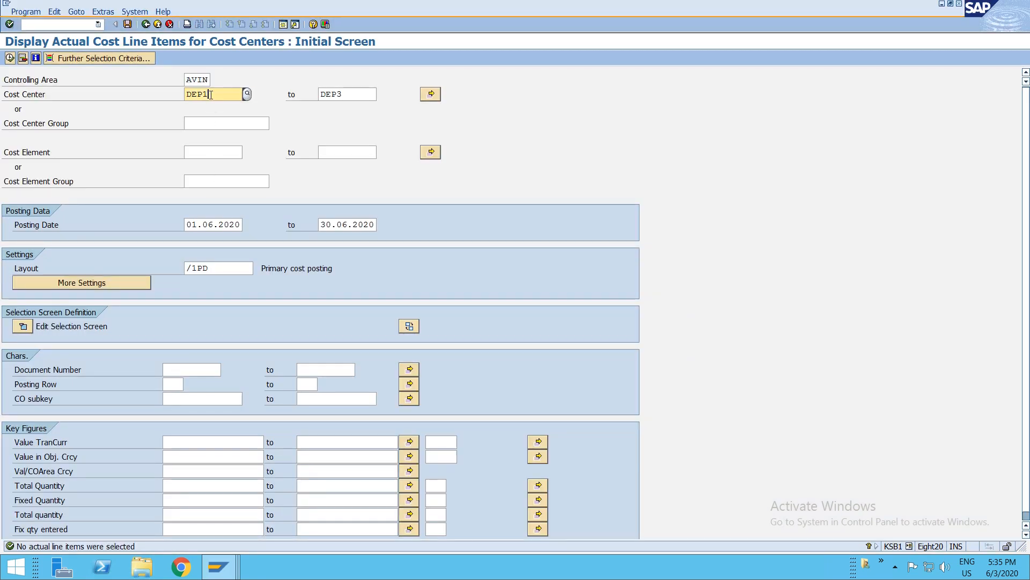
pyautogui.press('F8')
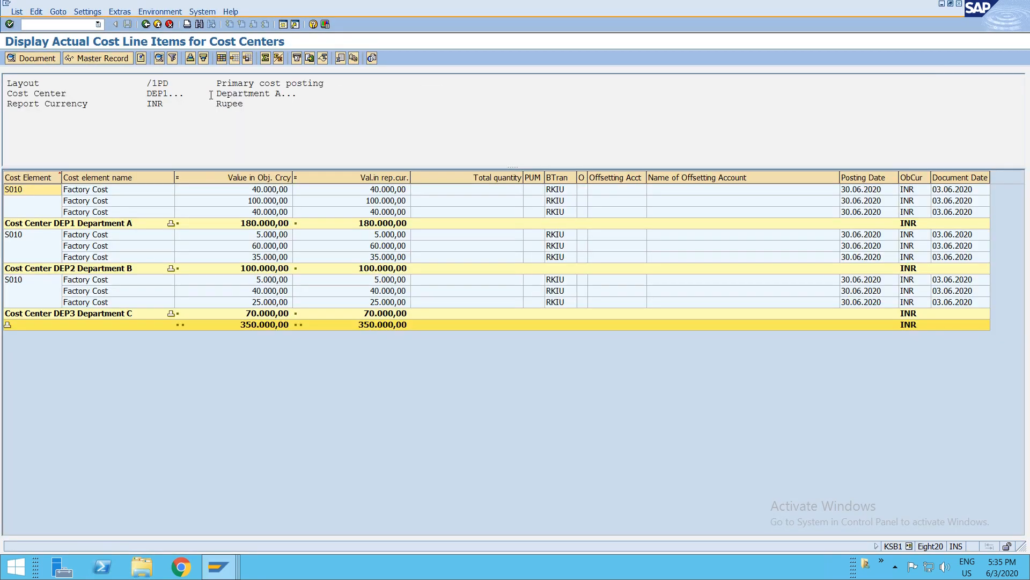
# - Examine the assessed factory cost line items for each department
pyautogui.click(224, 194)
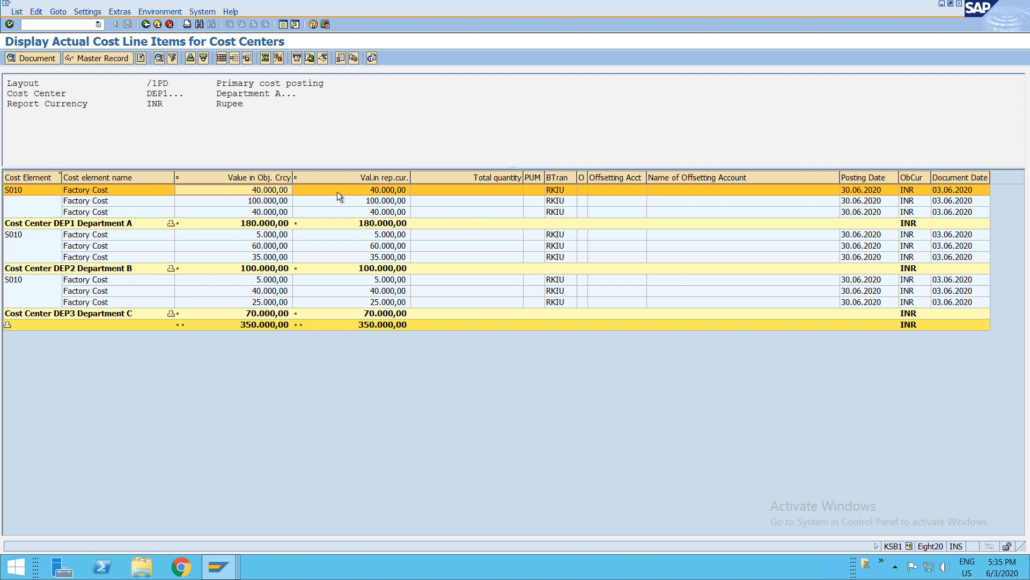
pyautogui.click(565, 191)
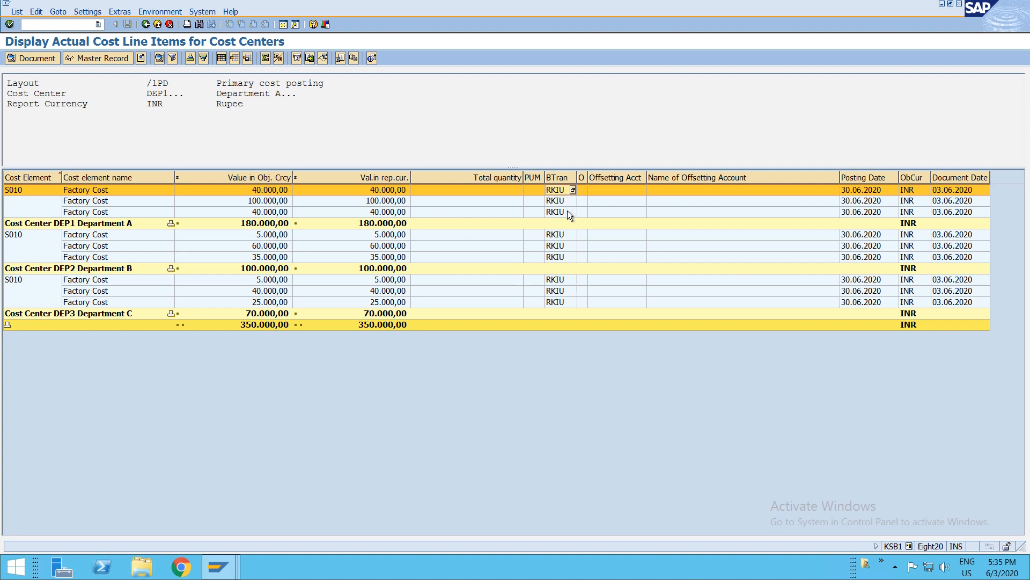
pyautogui.click(271, 192)
pyautogui.click(380, 202)
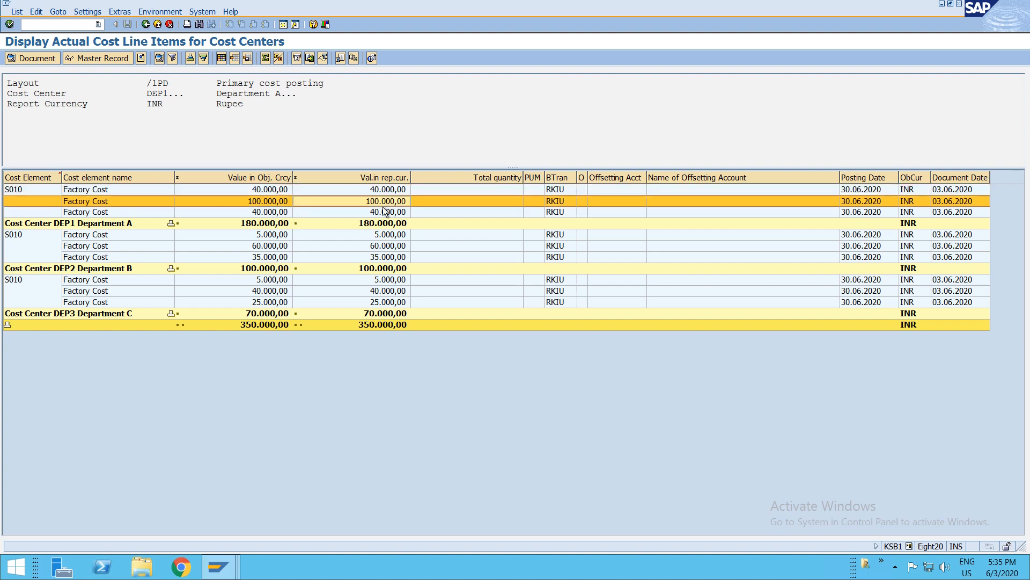
pyautogui.click(382, 210)
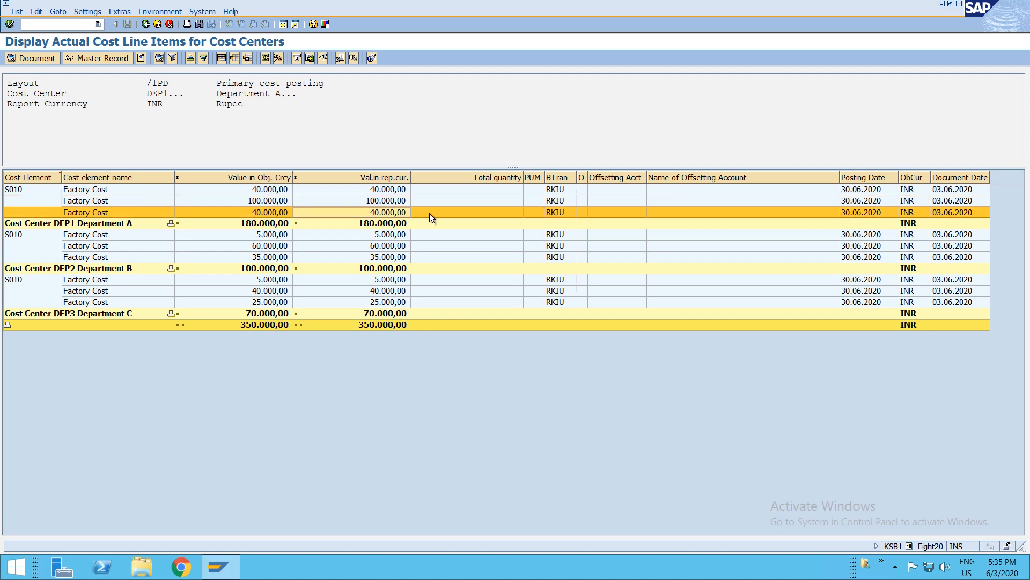
pyautogui.click(268, 225)
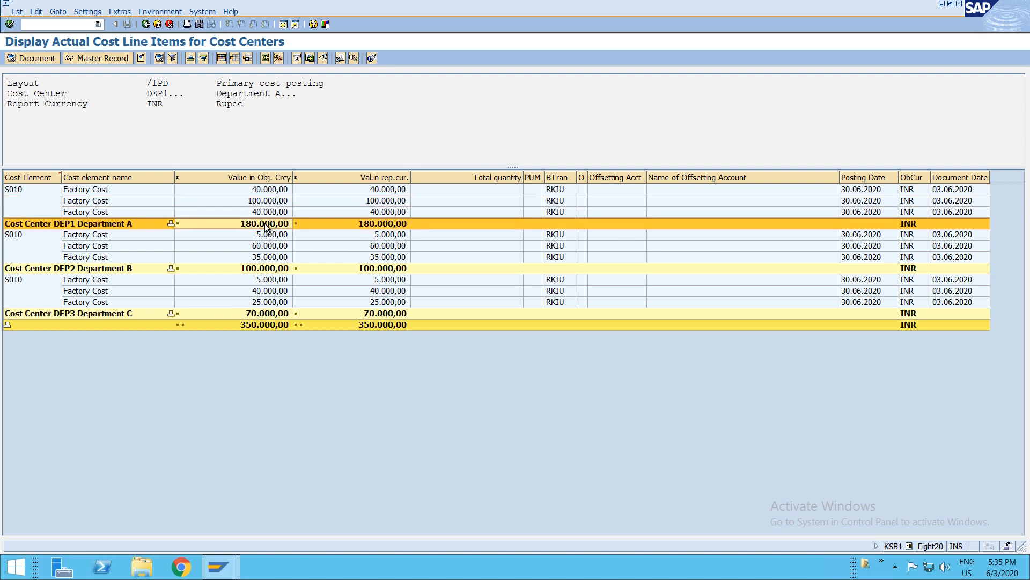
pyautogui.click(268, 193)
pyautogui.click(270, 235)
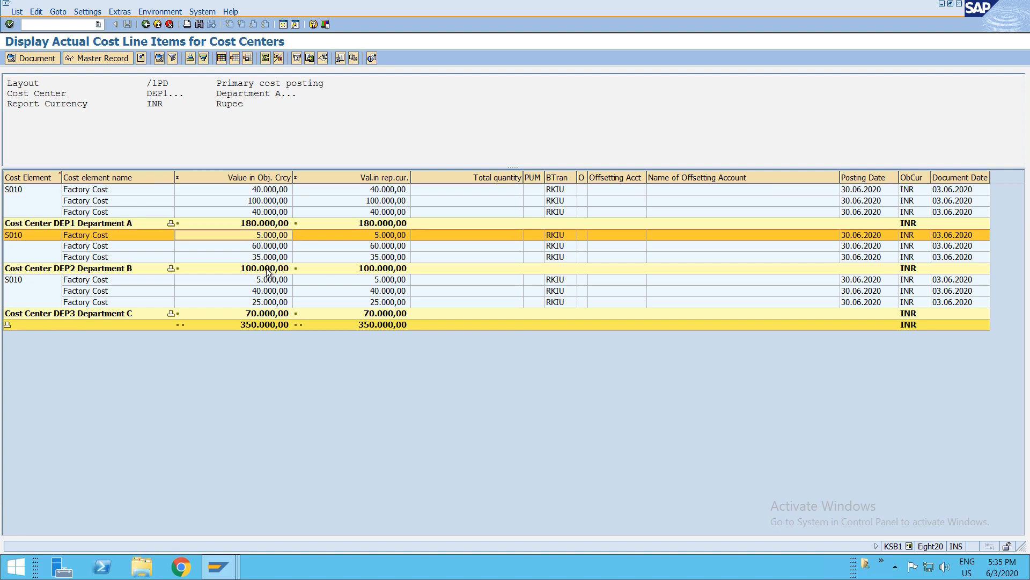
# - Open the accounting document behind the assessed line items and examine its general ledger entries per cost center
pyautogui.click(267, 281)
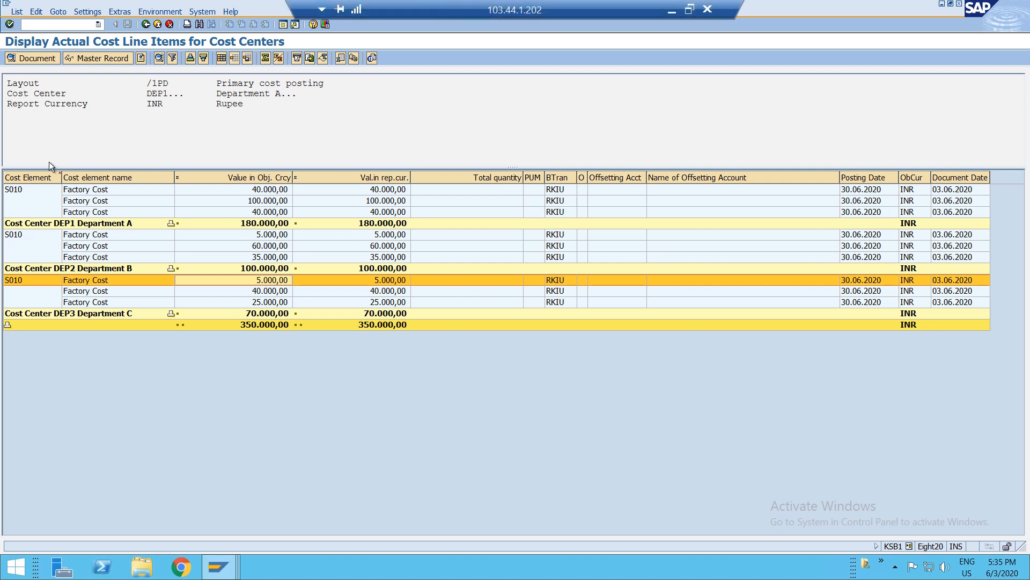
pyautogui.click(86, 192)
pyautogui.click(161, 12)
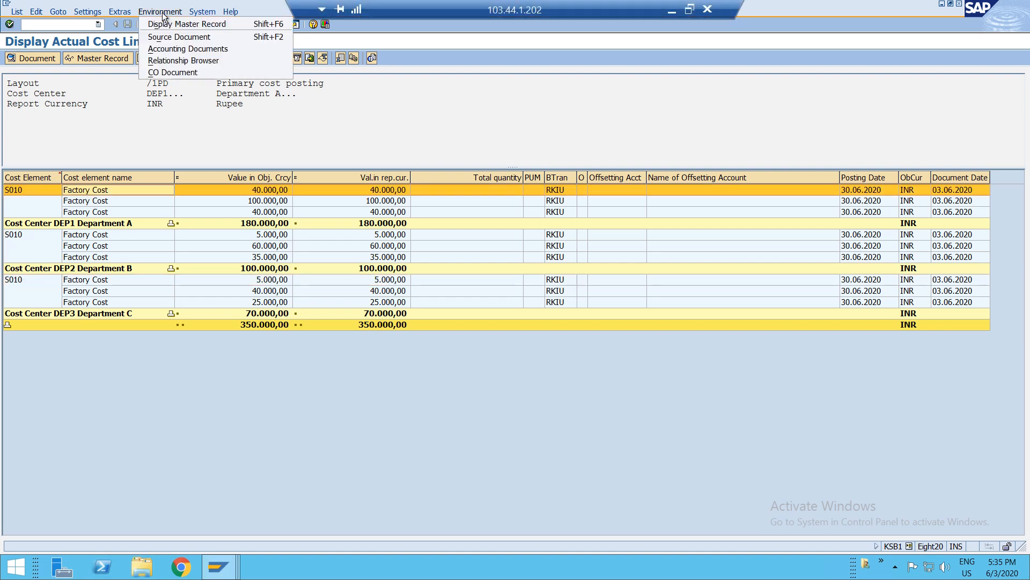
pyautogui.click(169, 48)
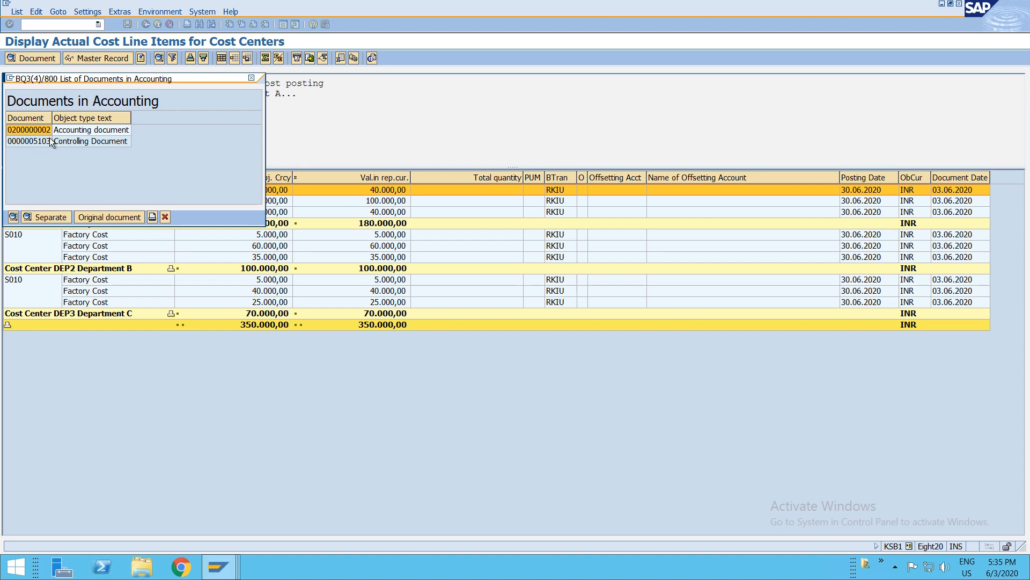
pyautogui.click(36, 142)
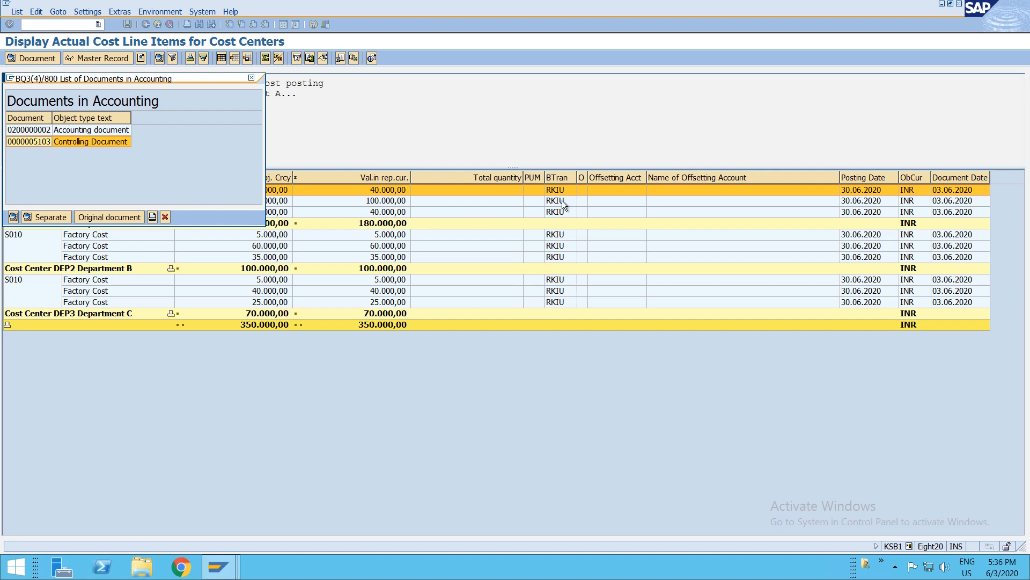
pyautogui.click(45, 129)
pyautogui.doubleClick(45, 130)
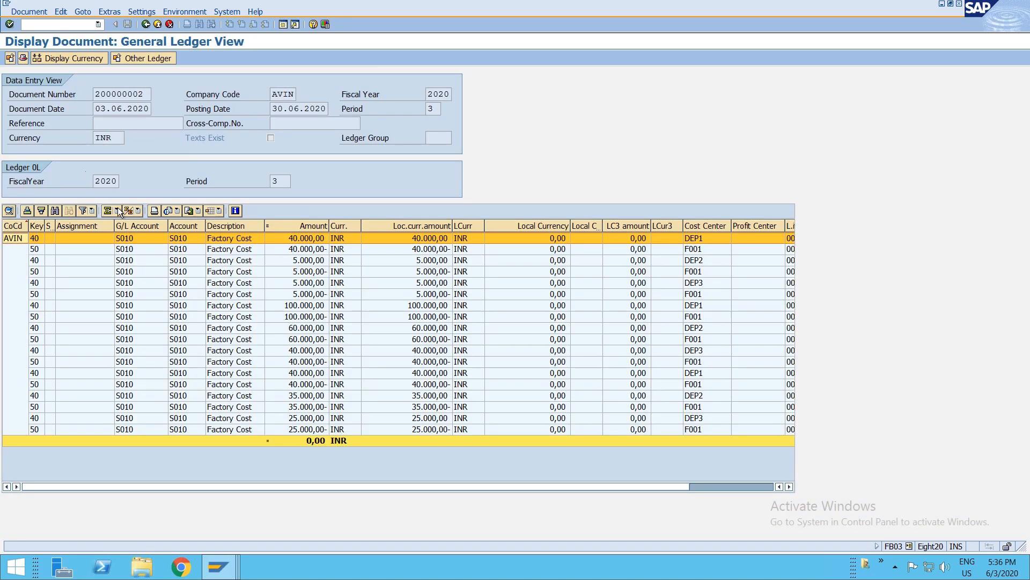
pyautogui.click(197, 283)
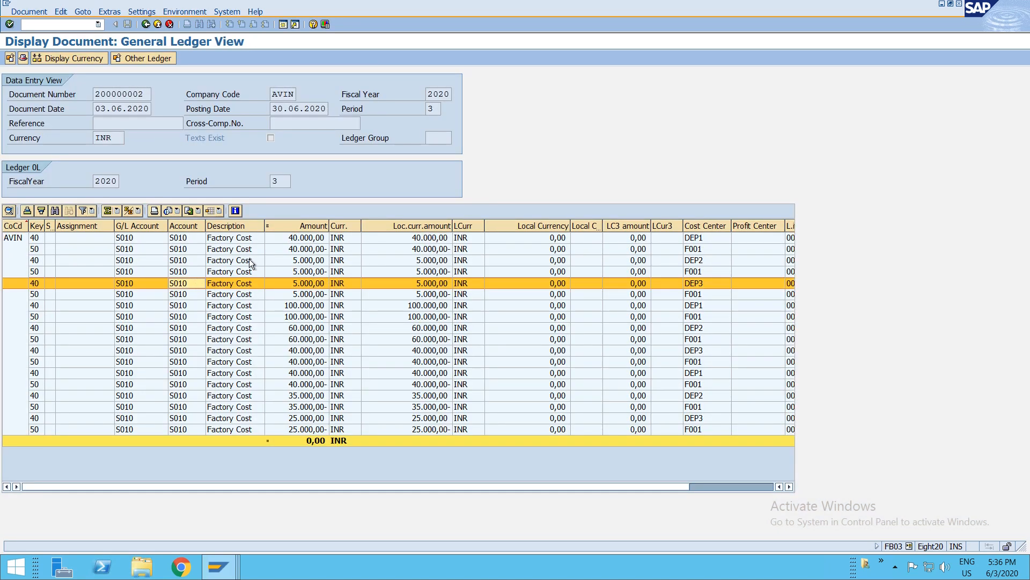
pyautogui.click(132, 239)
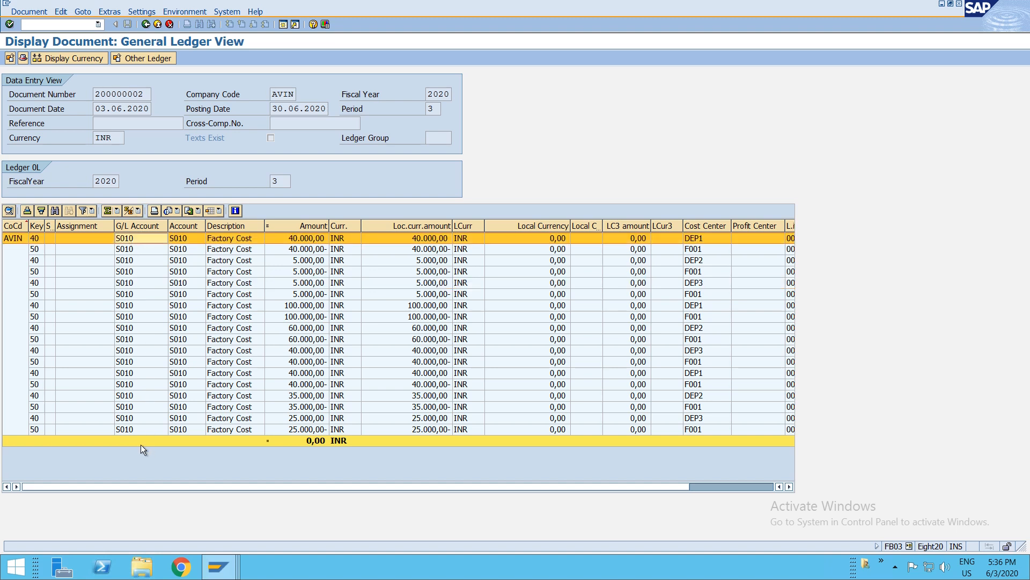
pyautogui.click(132, 431)
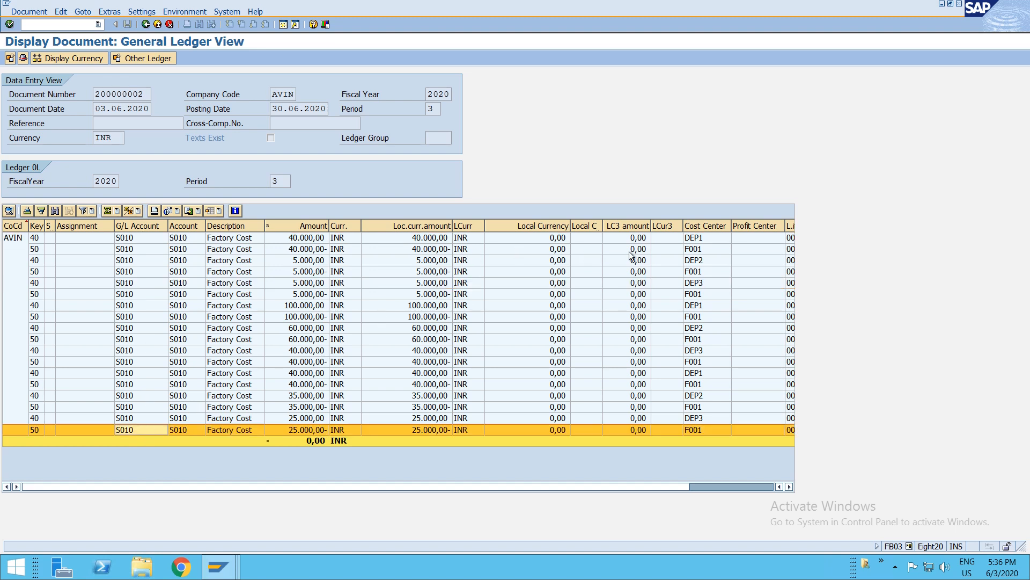
pyautogui.click(707, 241)
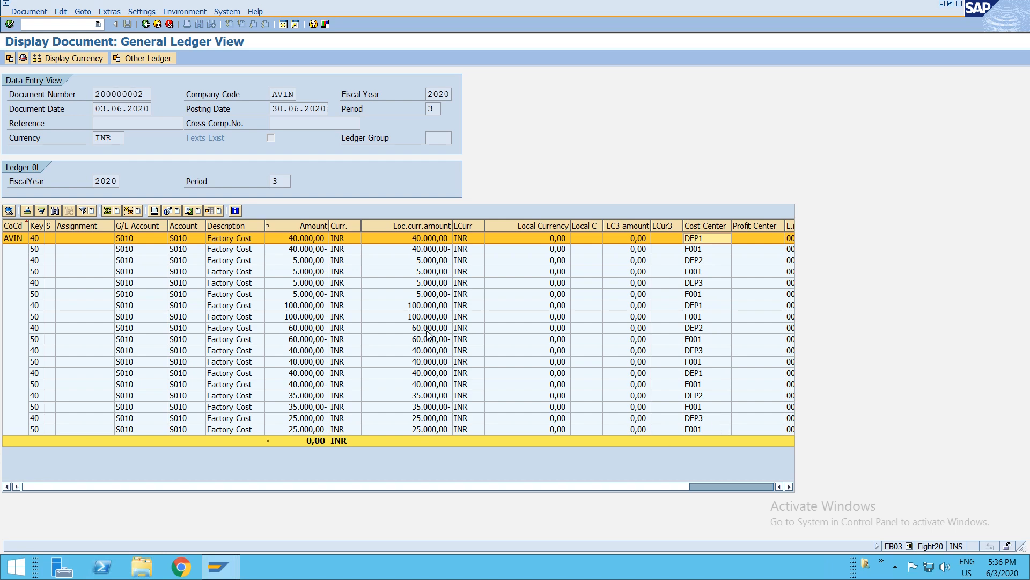
pyautogui.press('F3')
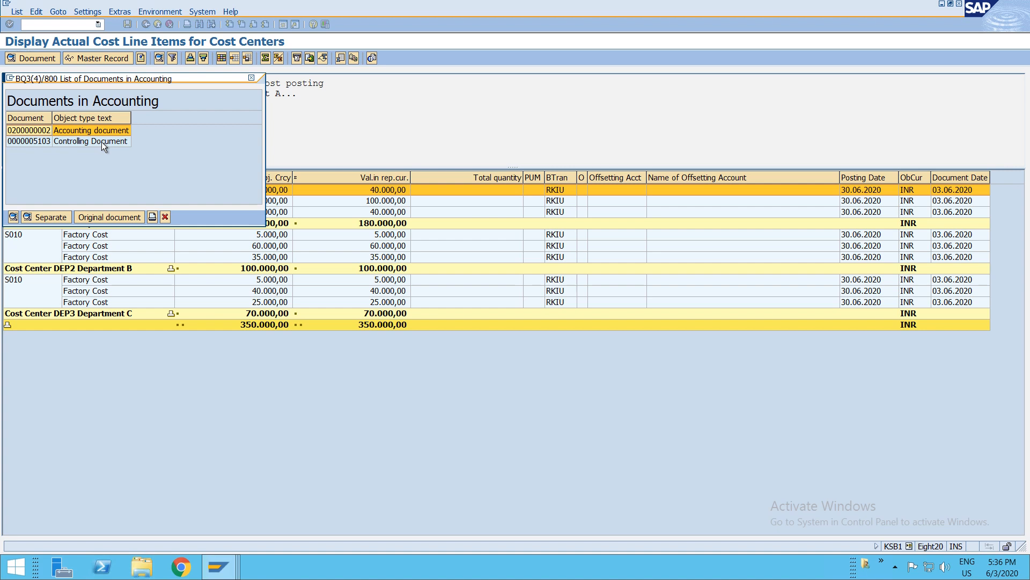
pyautogui.click(42, 131)
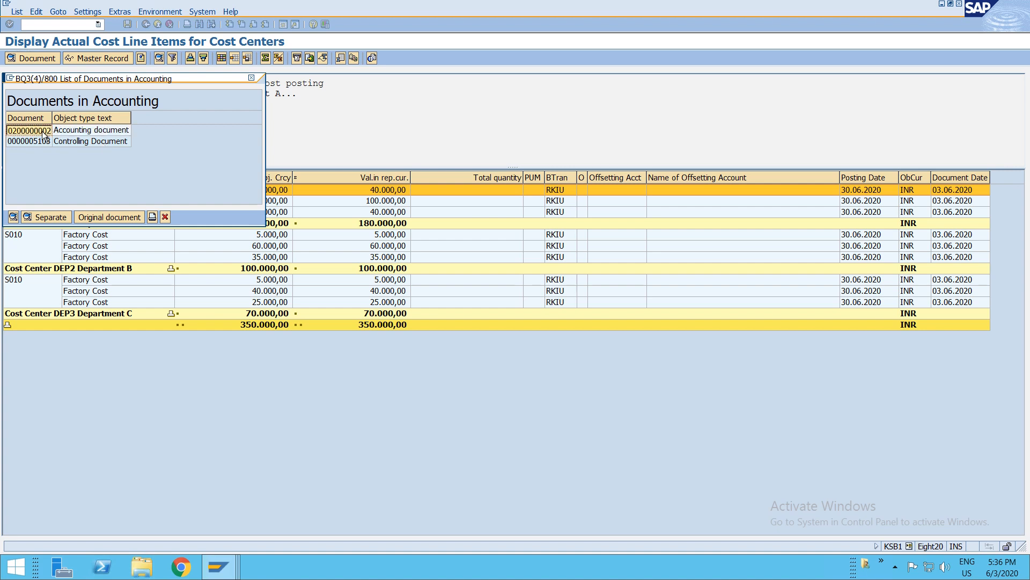
pyautogui.doubleClick(79, 141)
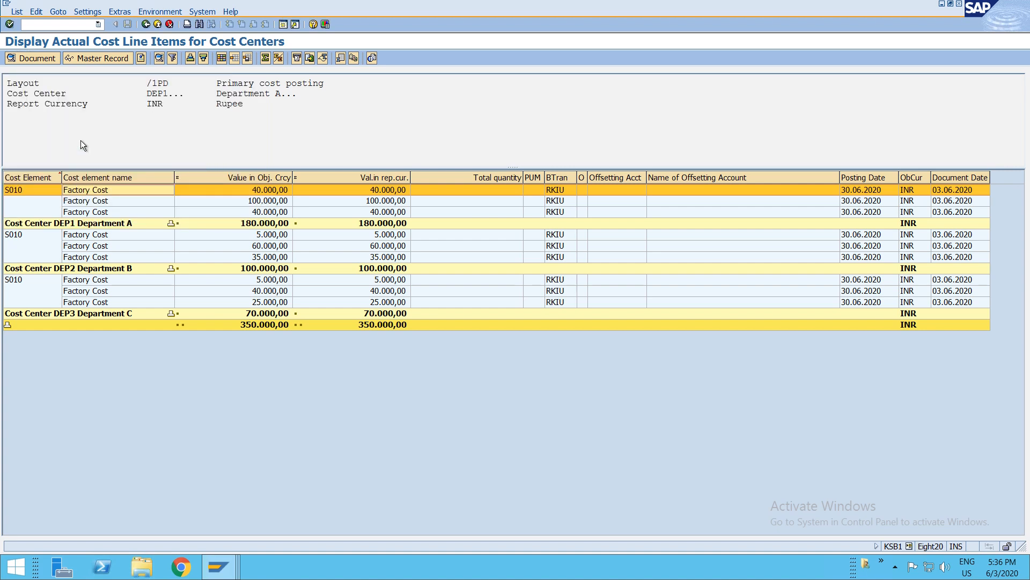
pyautogui.press('Return')
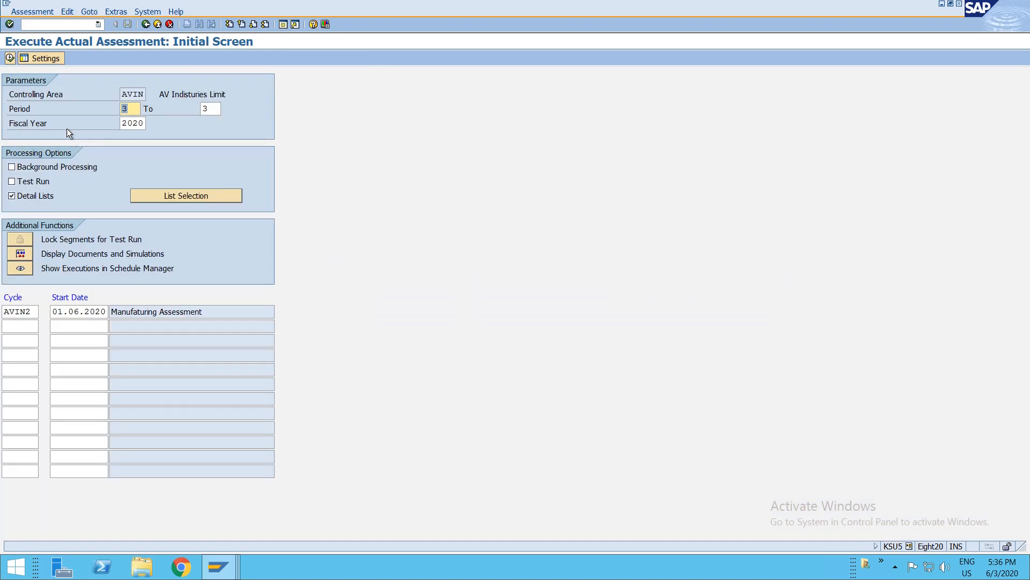
# - Start transaction SE16N for general table display
pyautogui.click(47, 21)
pyautogui.write('/nse16n')
pyautogui.press('Return')
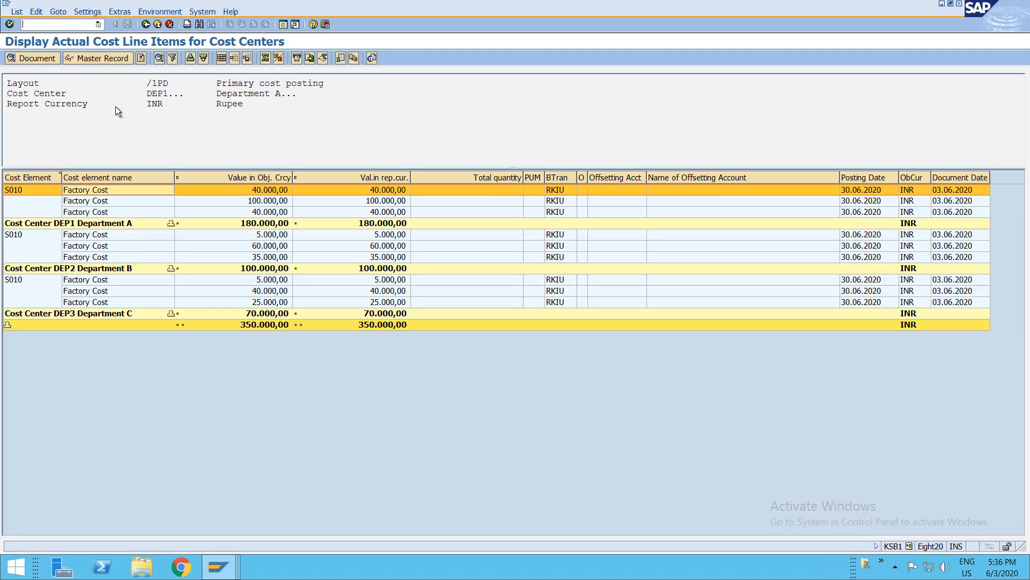
# - Rerun the cost center line item report for cost center F001 instead of DEP1 to DEP3
pyautogui.press('F3')
pyautogui.click(189, 211)
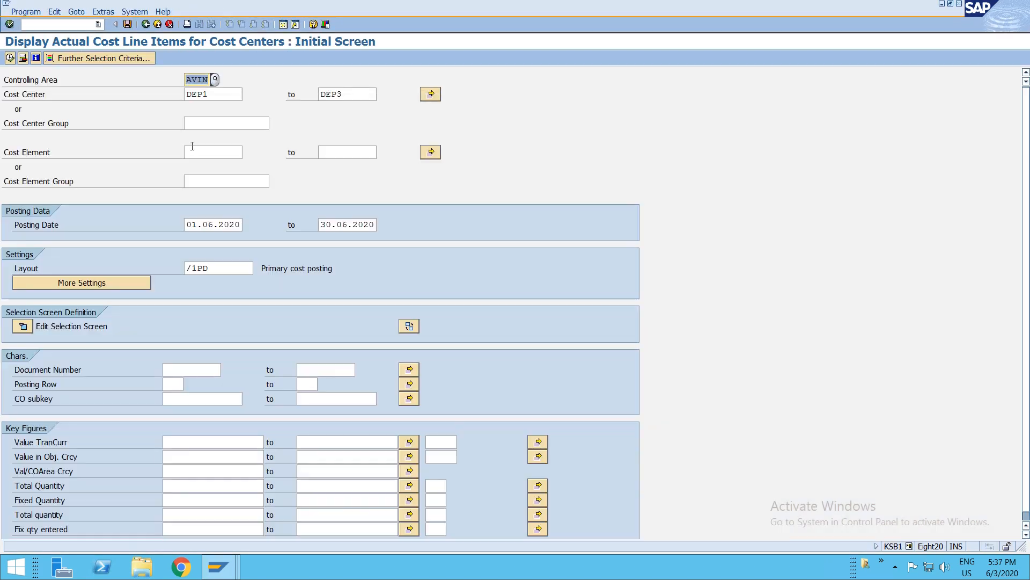
pyautogui.moveTo(207, 95); pyautogui.dragTo(183, 90)
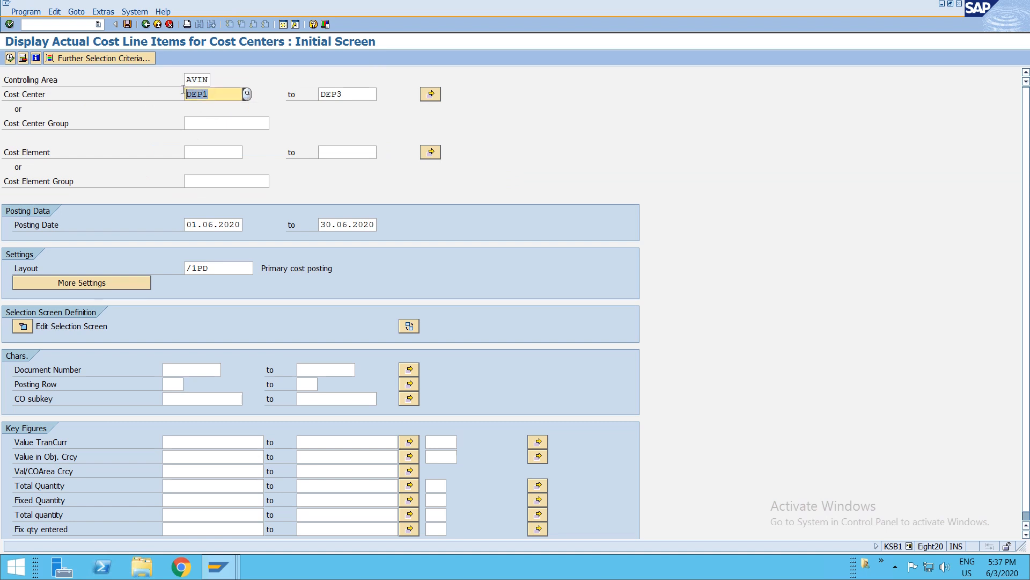
pyautogui.press('Delete')
pyautogui.press('Tab')
pyautogui.press('Delete')
pyautogui.hotkey('shift', 'Tab')
pyautogui.write('F001')
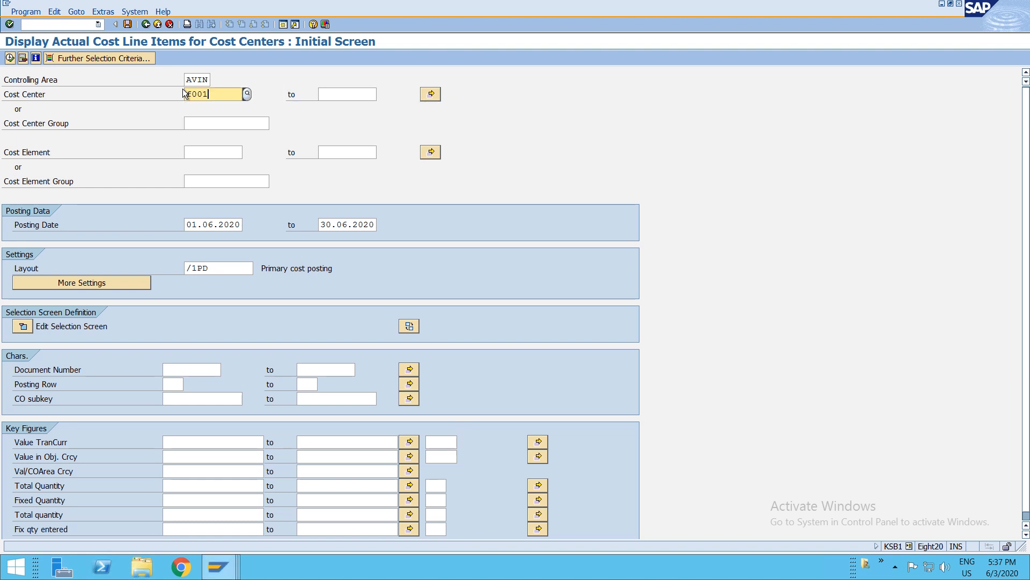
pyautogui.press('F8')
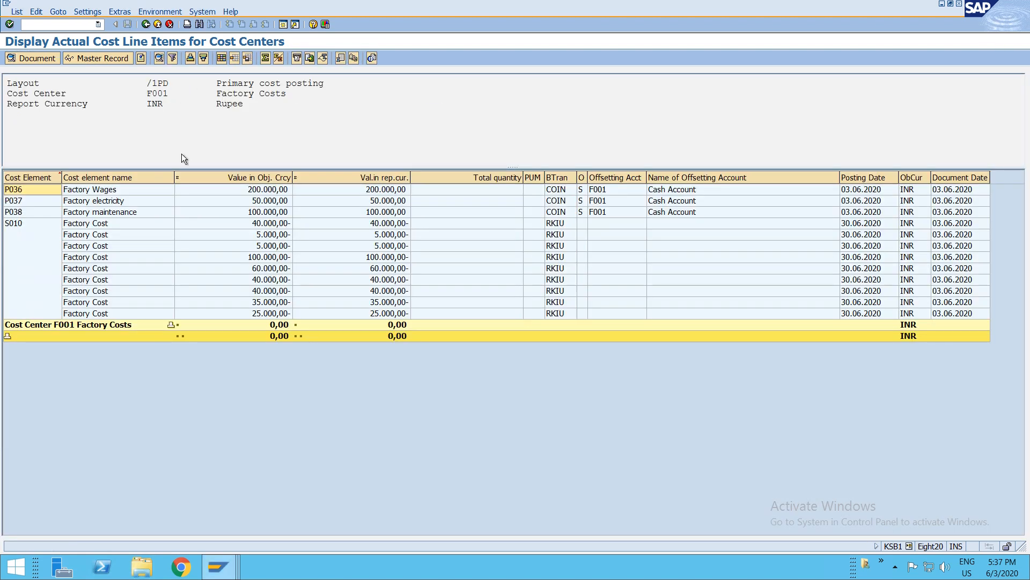
# - Examine the F001 primary postings and assessment credits, declining to exit the list
pyautogui.click(27, 210)
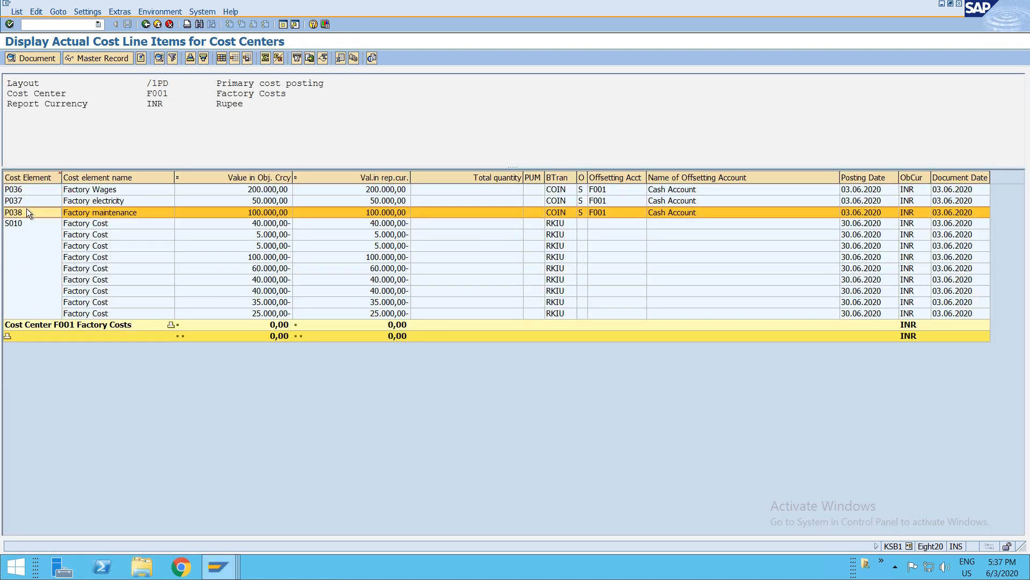
pyautogui.click(27, 194)
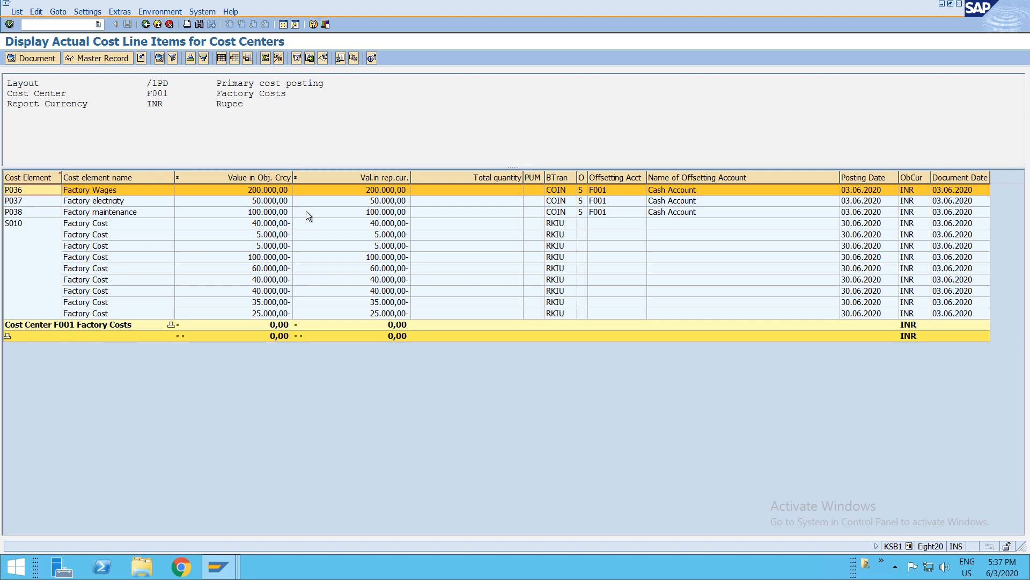
pyautogui.click(11, 227)
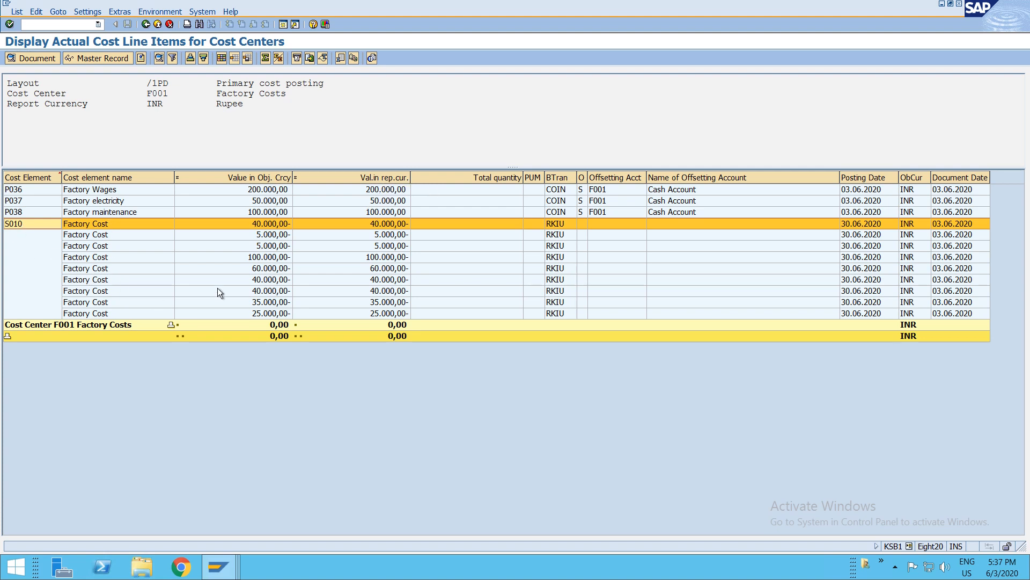
pyautogui.click(387, 193)
pyautogui.click(388, 212)
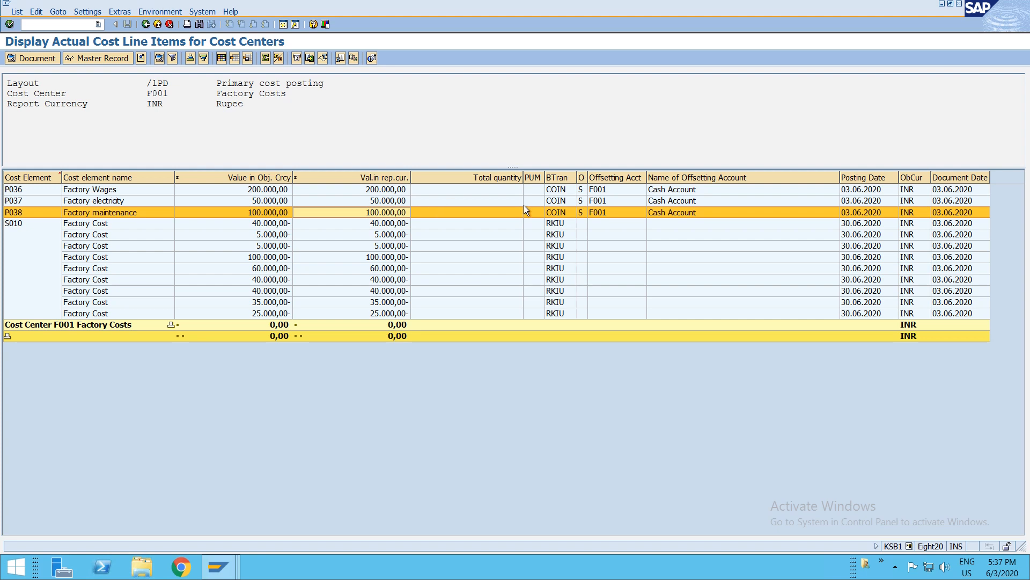
pyautogui.press('F3')
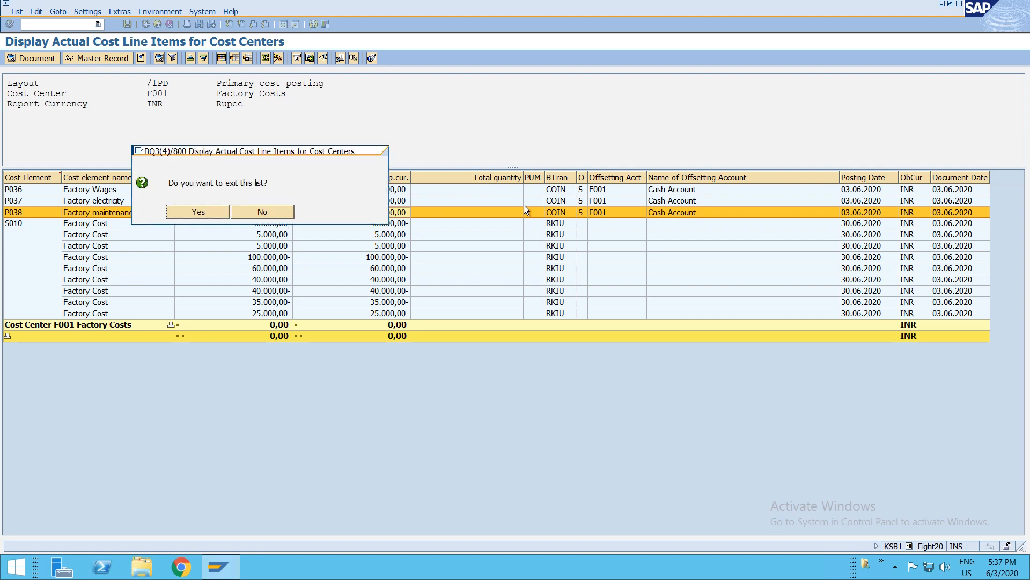
pyautogui.click(244, 211)
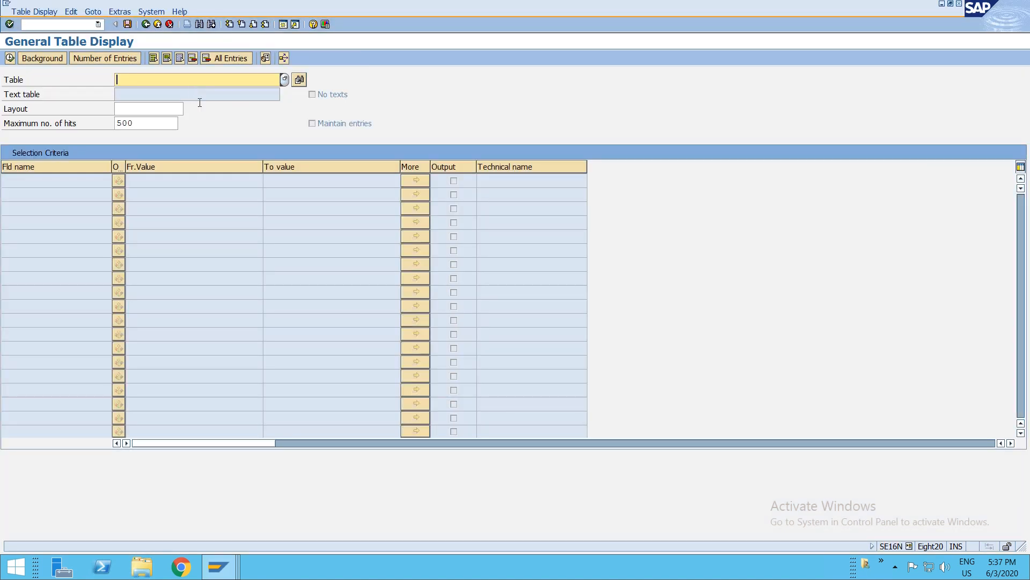
# - Open table ACDOCA in the general table display
pyautogui.write('acodca')
pyautogui.press('Return')
pyautogui.write('acdoca')
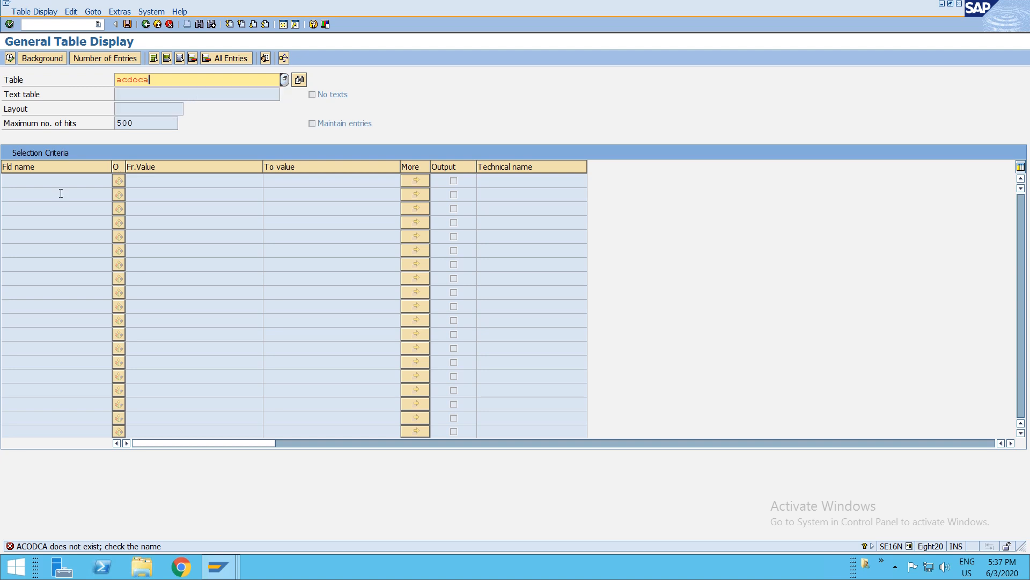
pyautogui.press('Return')
pyautogui.click(142, 210)
pyautogui.write('avin')
pyautogui.click(148, 223)
pyautogui.write('2020')
pyautogui.click(142, 237)
pyautogui.write('0200000002')
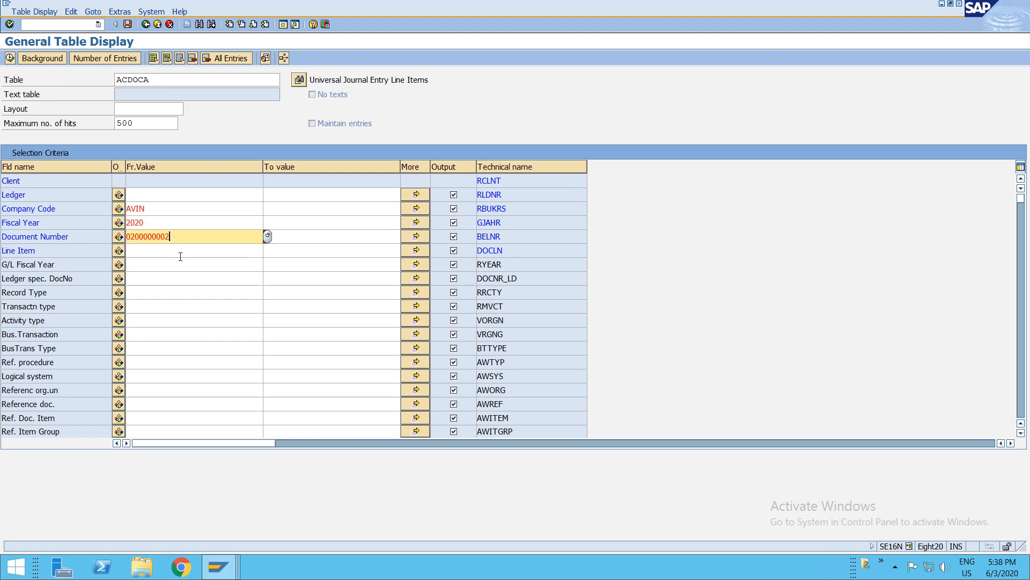
# - Add the primary cost posting's document number 100000002 to the document number multiple selection
pyautogui.click(418, 237)
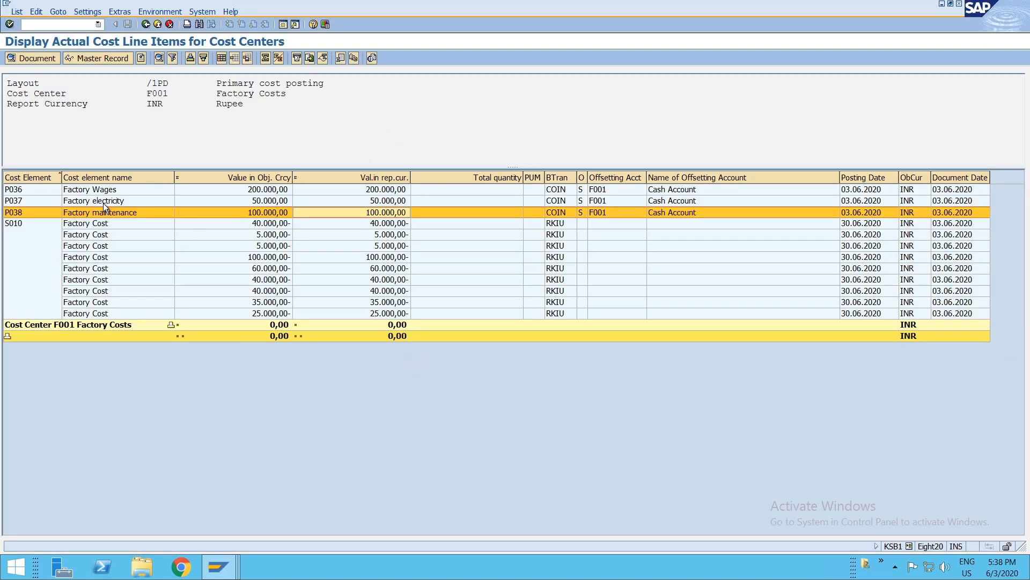
pyautogui.click(103, 202)
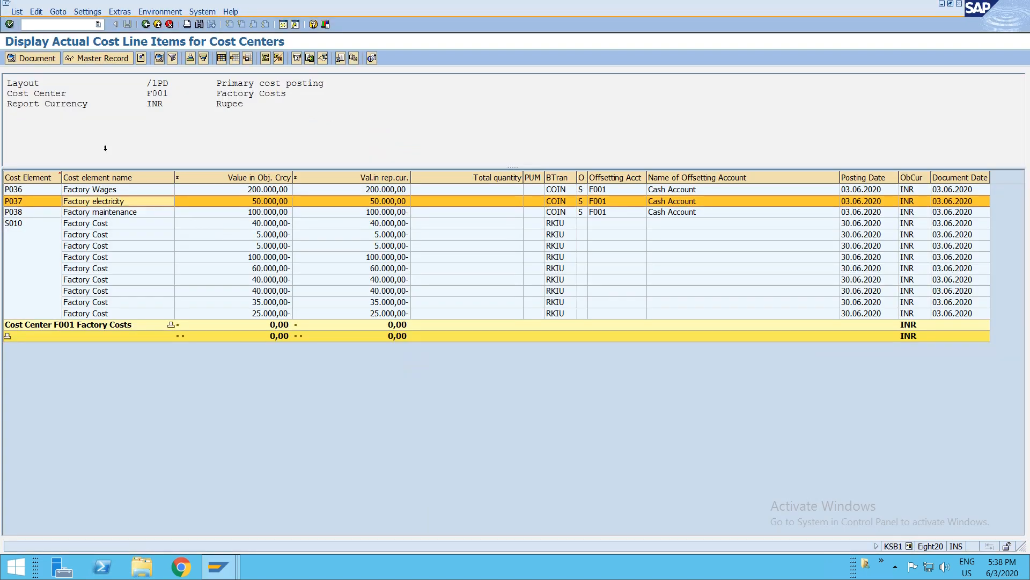
pyautogui.click(47, 56)
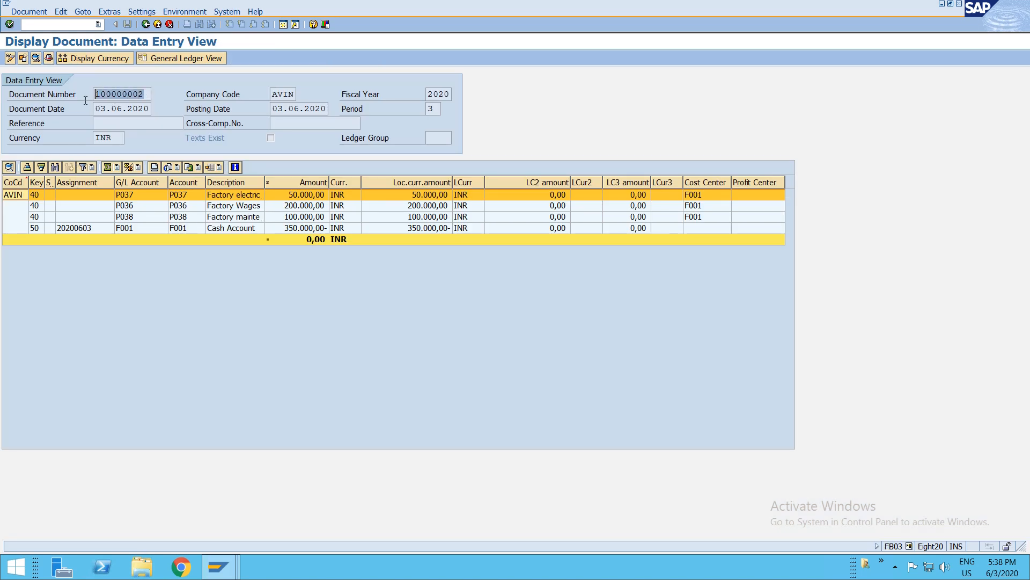
pyautogui.press('F3')
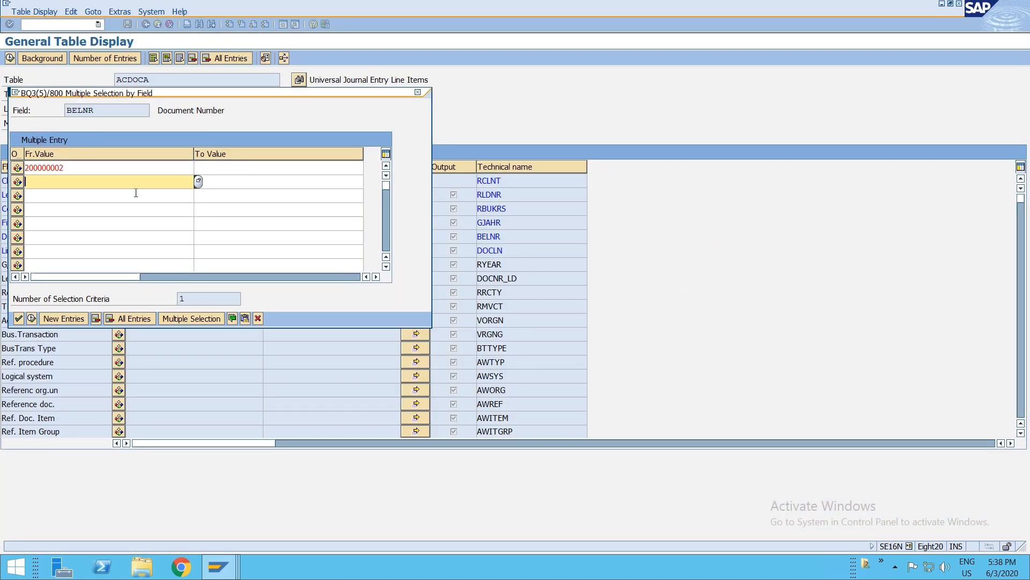
pyautogui.hotkey('ctrl', 'v')
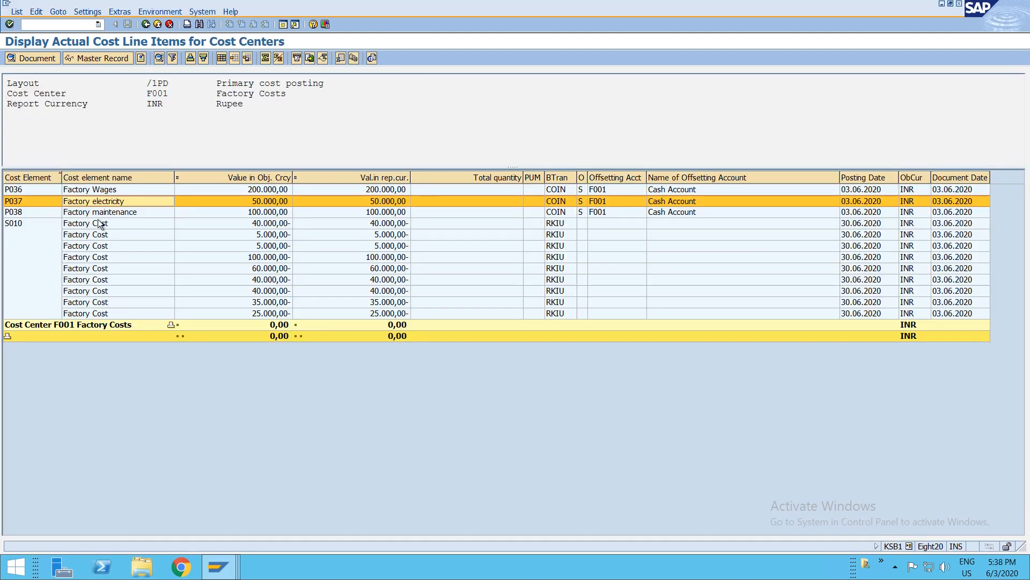
# - Display the controlling document of an assessment line item and expand its line items
pyautogui.click(86, 234)
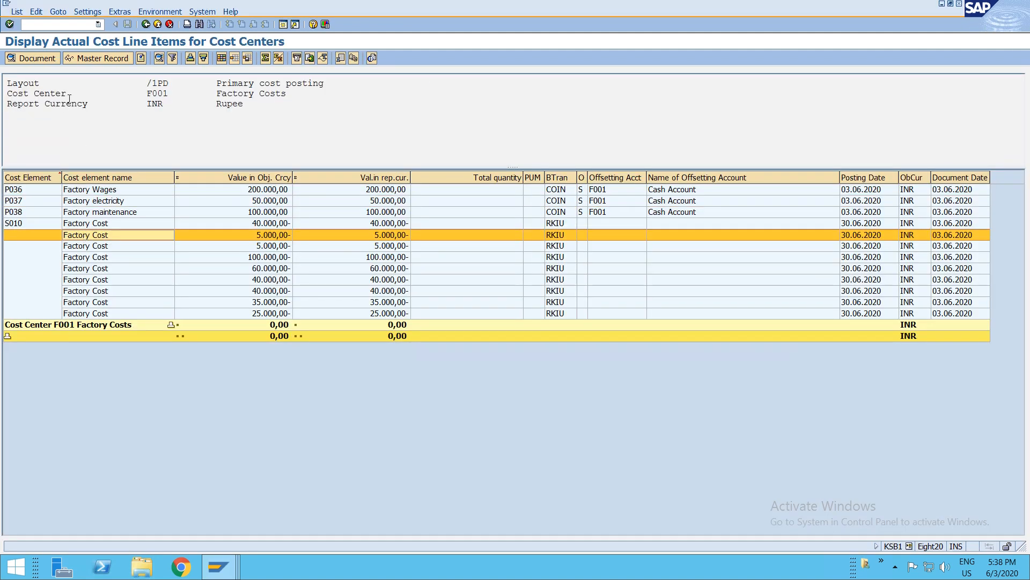
pyautogui.click(49, 56)
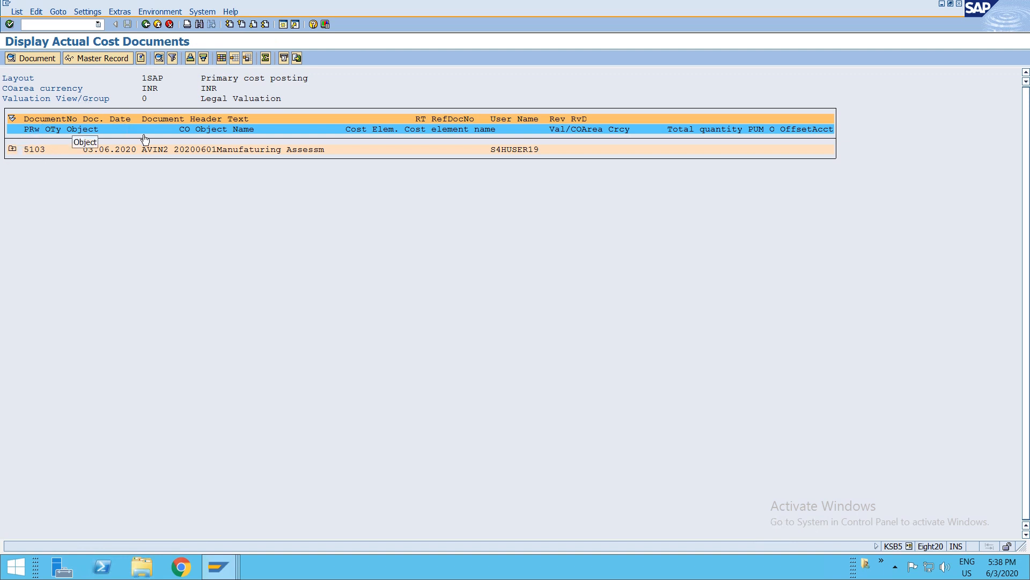
pyautogui.click(12, 149)
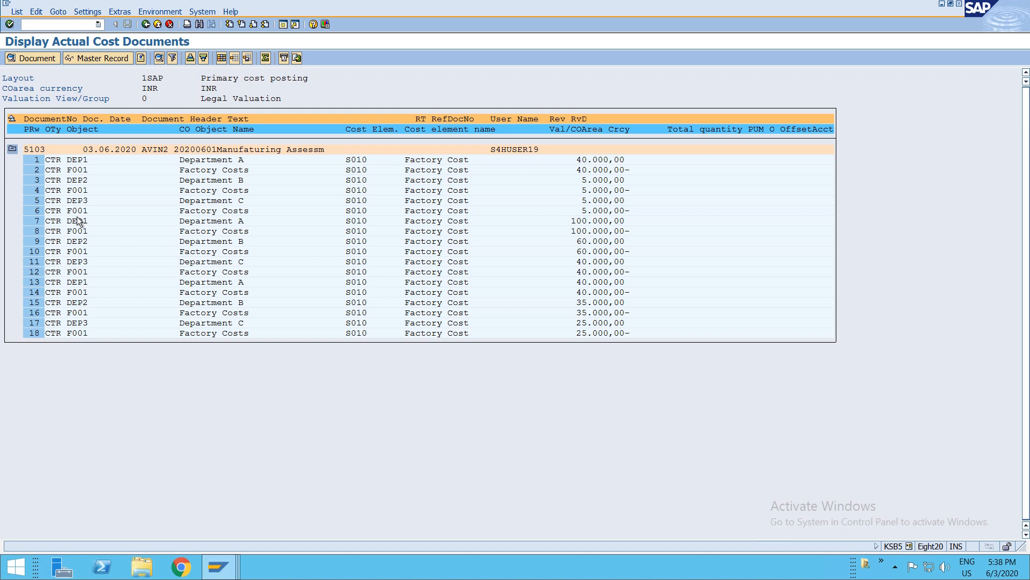
pyautogui.press('F3')
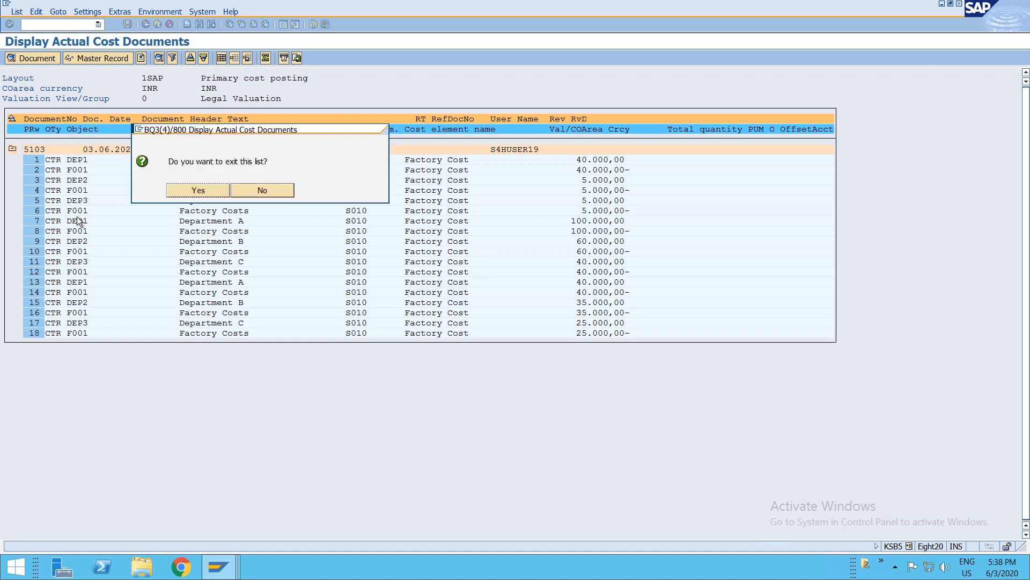
pyautogui.click(181, 194)
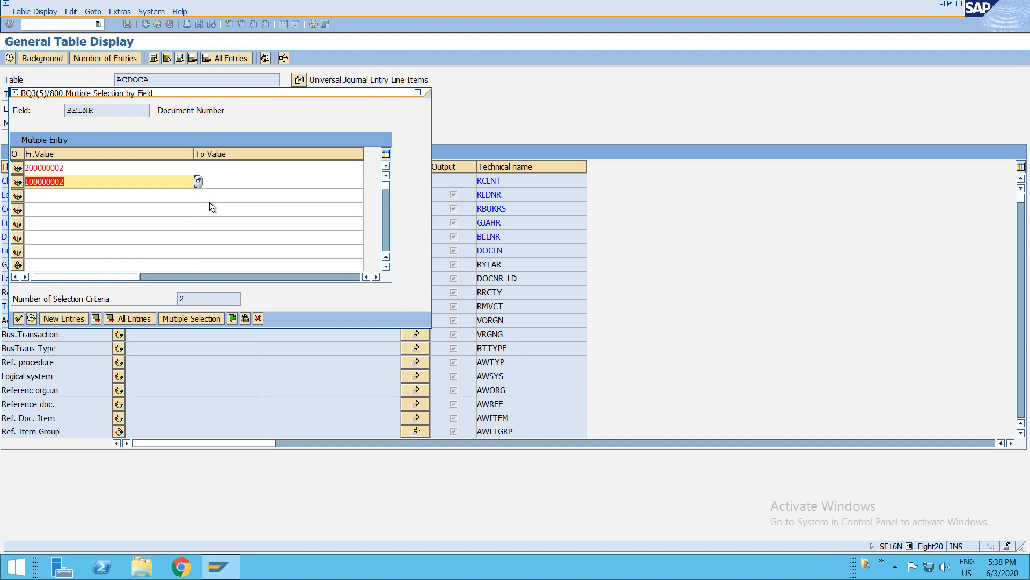
# - Confirm the document number multiple selection and execute the ACDOCA selection
pyautogui.press('F8')
pyautogui.press('F8')
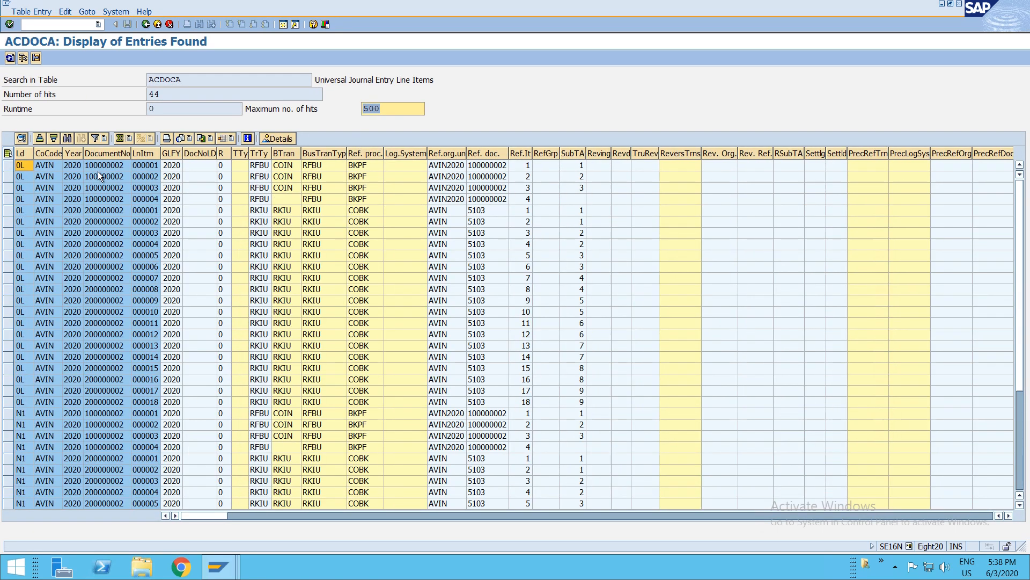
pyautogui.click(98, 166)
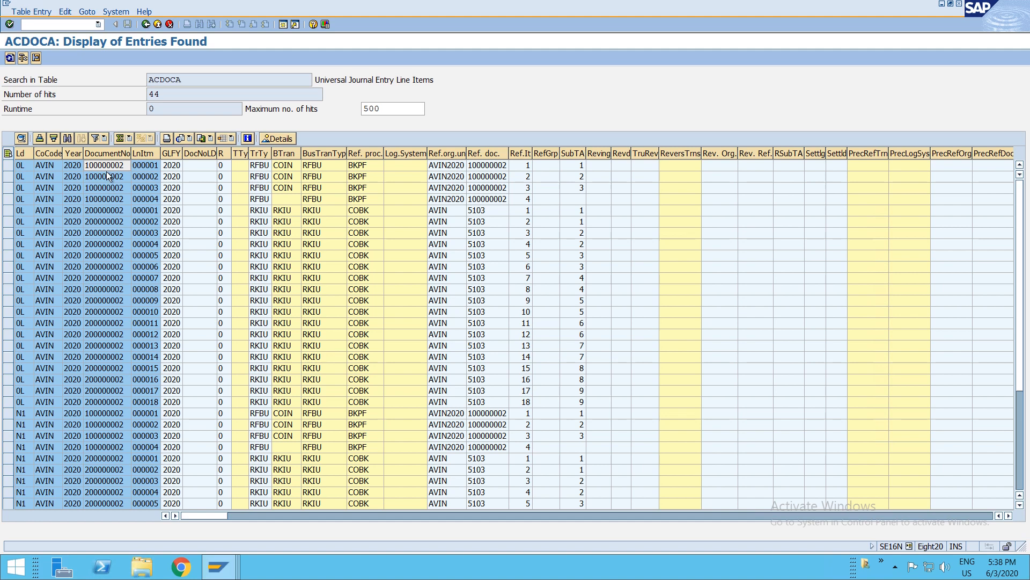
# - Examine the ACDOCA entries of both documents, comparing ledgers, reference documents and line items
pyautogui.click(492, 186)
pyautogui.click(492, 199)
pyautogui.click(493, 165)
pyautogui.click(100, 210)
pyautogui.moveTo(101, 211); pyautogui.dragTo(118, 402)
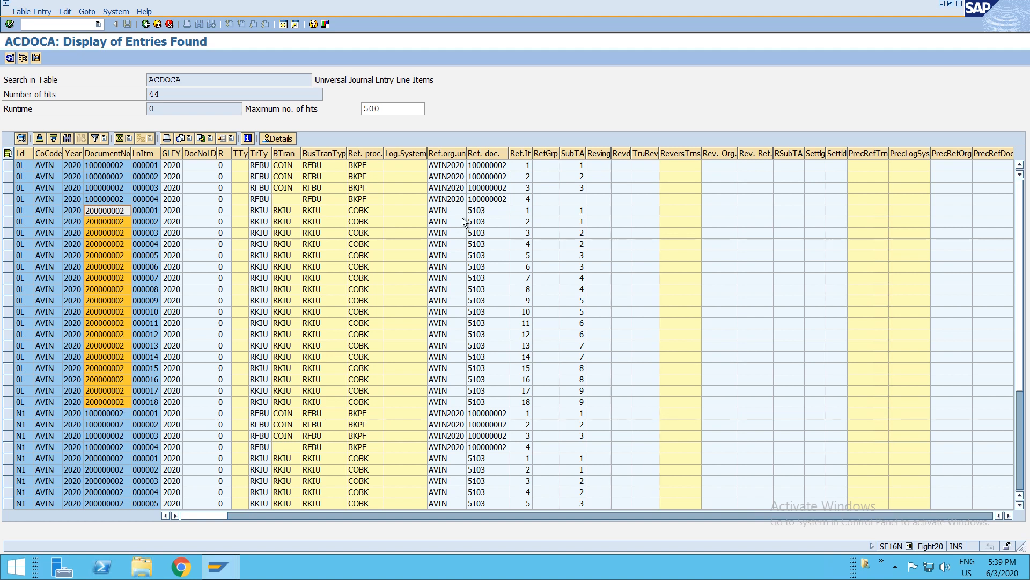
pyautogui.click(484, 210)
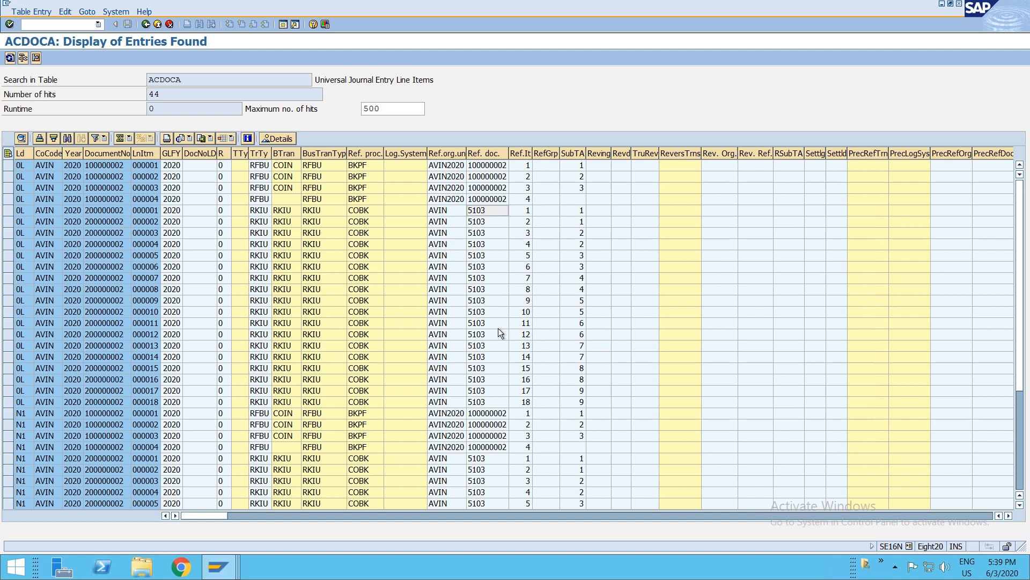
pyautogui.scroll(-1, 498, 329)
pyautogui.scroll(-4, 498, 330)
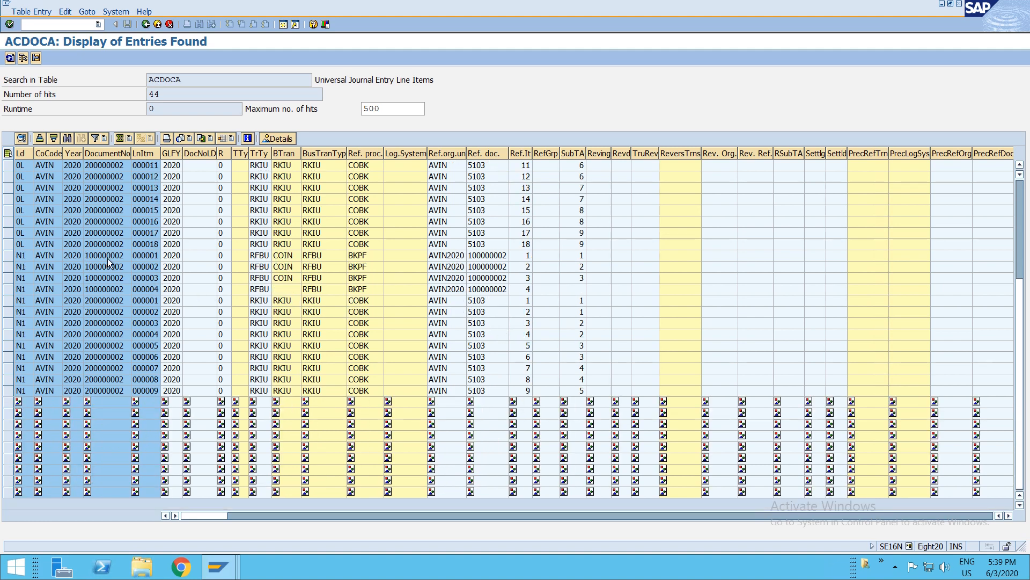
pyautogui.scroll(5, 485, 256)
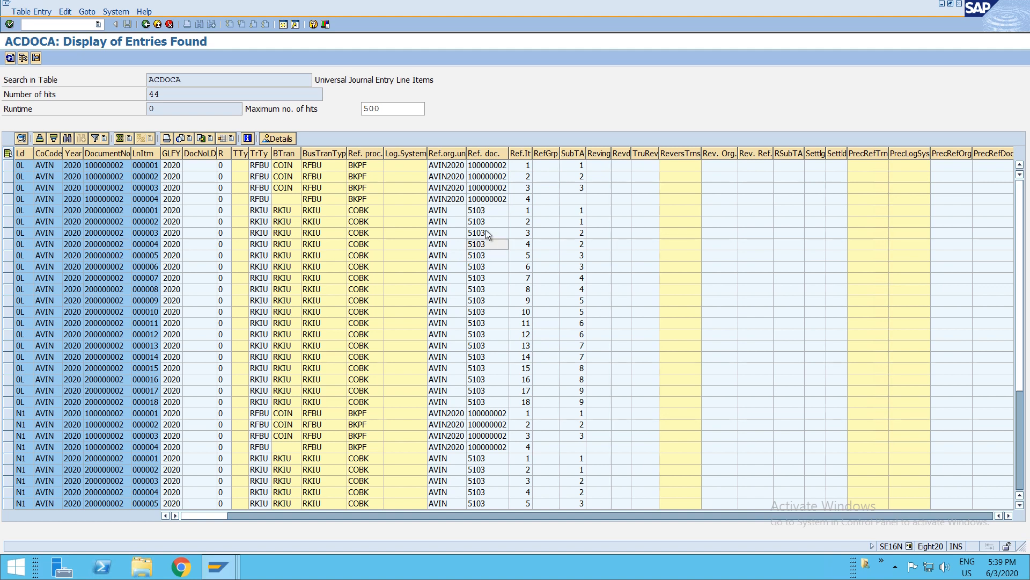
# - Switch the general table display from ACDOCA to table BSEG
pyautogui.press('F3')
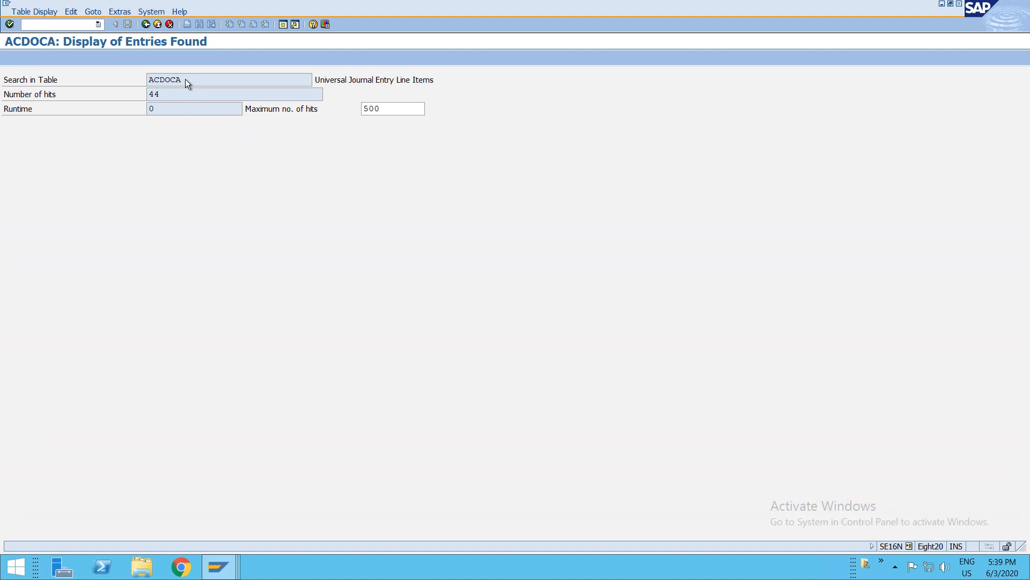
pyautogui.click(186, 79)
pyautogui.press('BackSpace')
pyautogui.press('BackSpace')
pyautogui.press('BackSpace')
pyautogui.press('BackSpace')
pyautogui.press('BackSpace')
pyautogui.press('BackSpace')
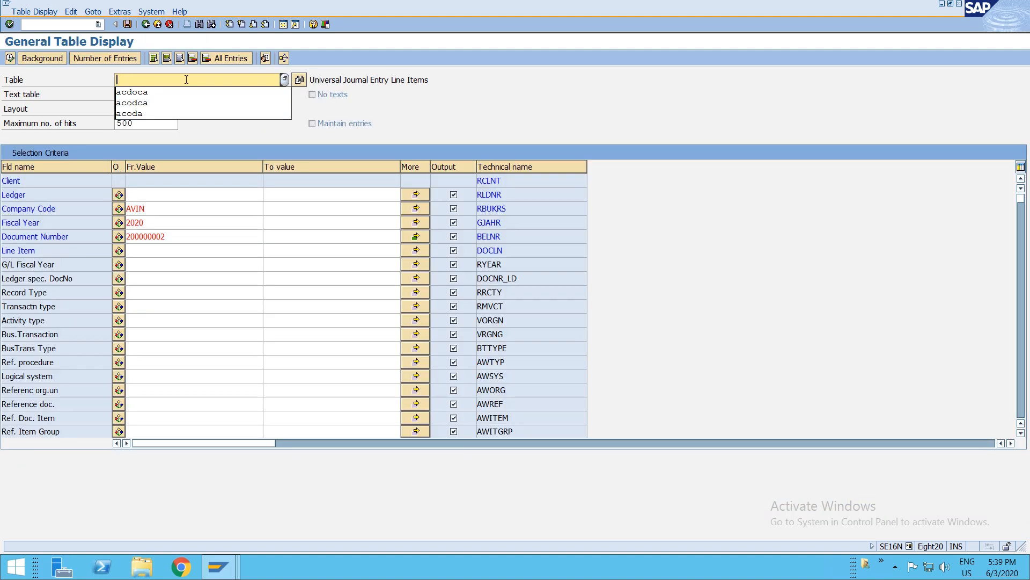
pyautogui.write('bseg')
pyautogui.press('Return')
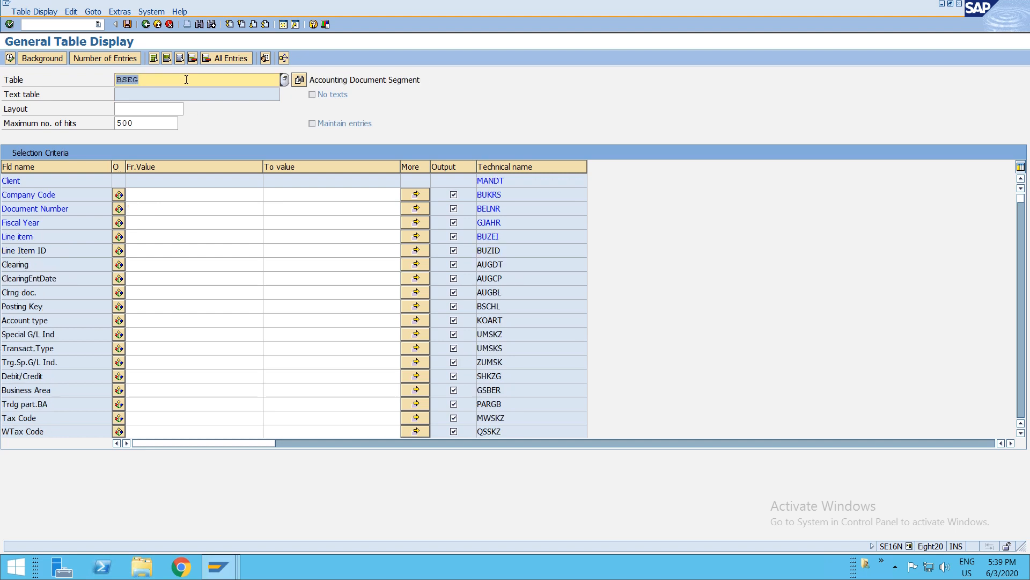
# - Restrict the BSEG selection to company code AVIN
pyautogui.click(163, 208)
pyautogui.press('Up')
pyautogui.write('0200')
pyautogui.press('BackSpace')
pyautogui.press('BackSpace')
pyautogui.press('BackSpace')
pyautogui.press('BackSpace')
pyautogui.write('avin')
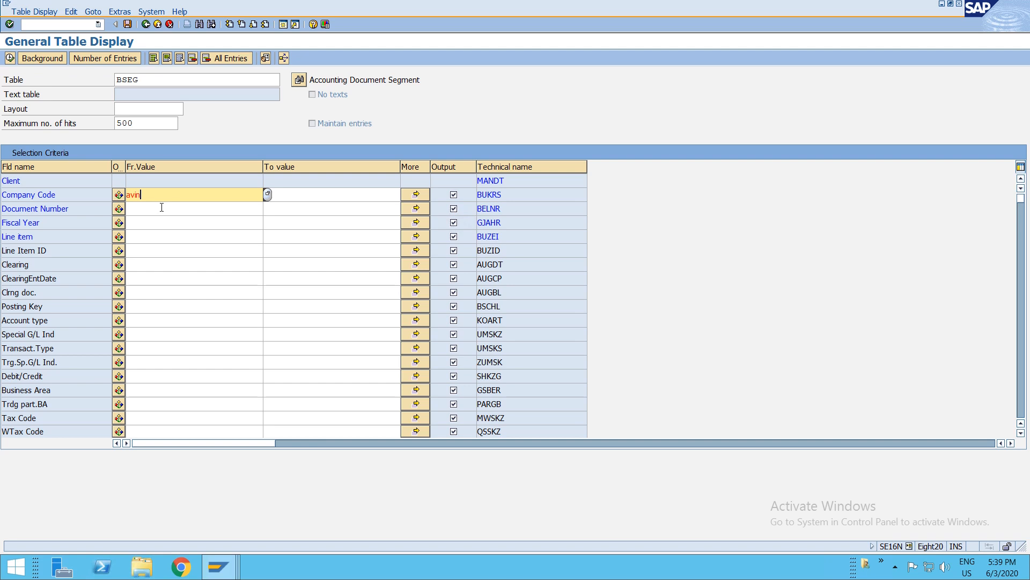
pyautogui.click(161, 208)
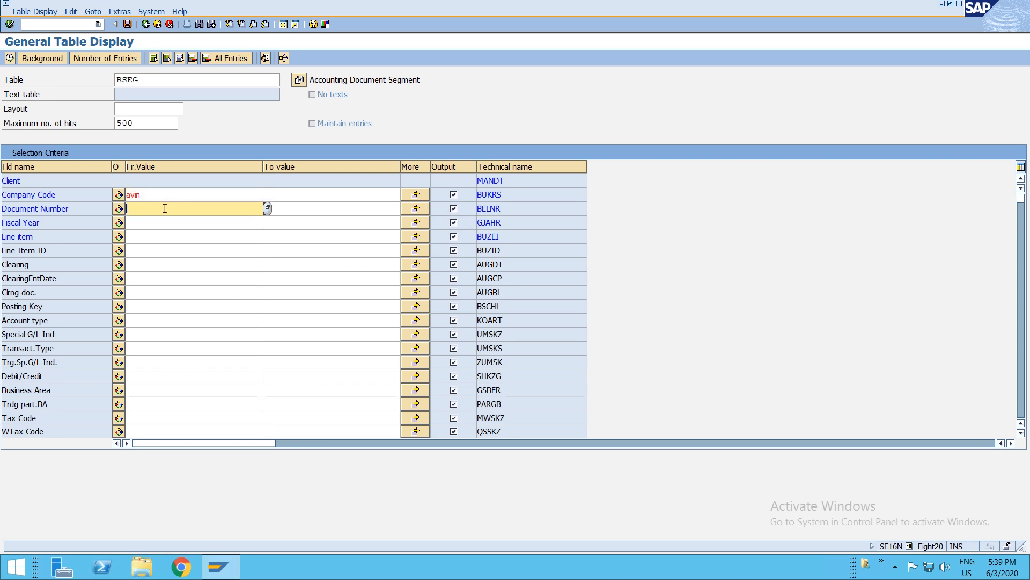
# - Enter document numbers 100000002 and 200000002 in the BSEG document number multiple selection
pyautogui.click(413, 209)
pyautogui.press('Down')
pyautogui.press('Return')
pyautogui.press('Down')
pyautogui.press('Down')
pyautogui.press('Up')
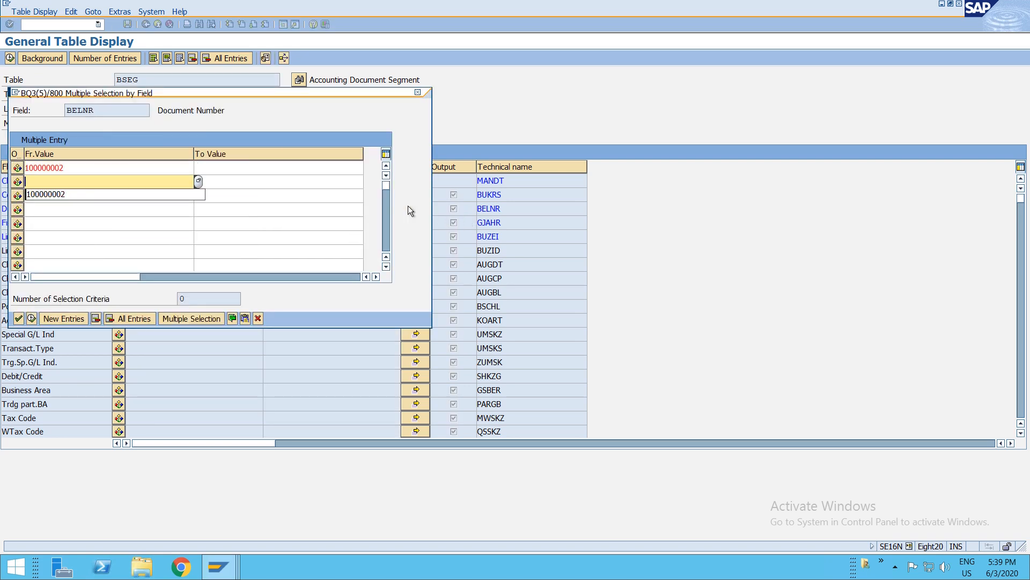
pyautogui.write('100000002')
pyautogui.hotkey('ctrl', 'z')
pyautogui.write('2')
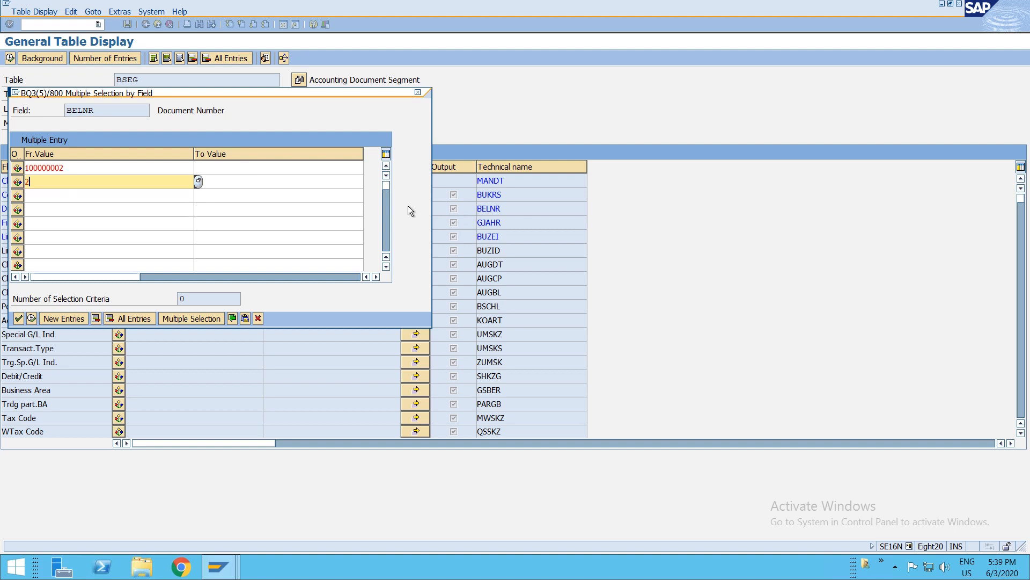
pyautogui.press('Up')
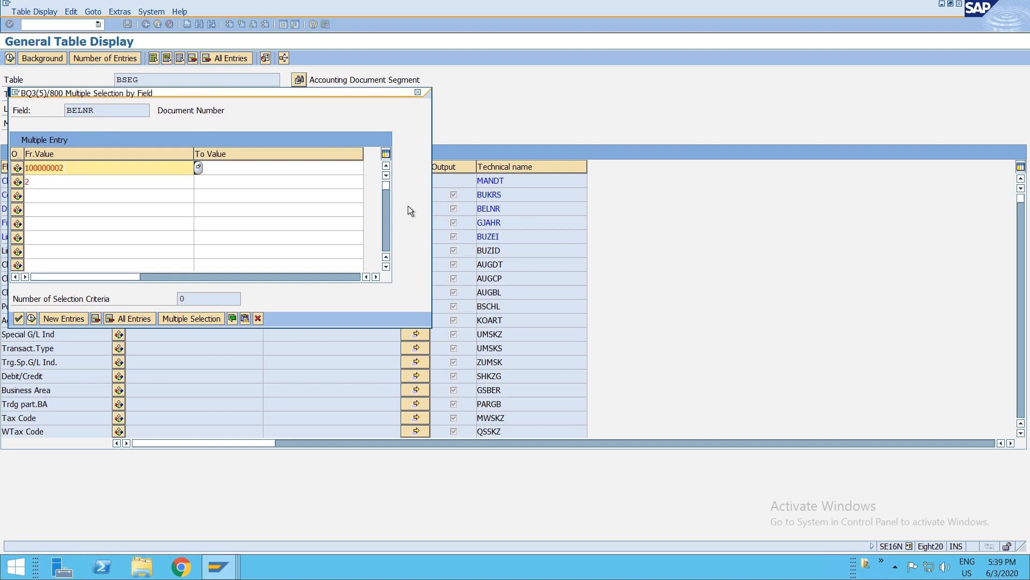
pyautogui.press('Down')
pyautogui.write('100000002')
pyautogui.press('Delete')
pyautogui.write('2')
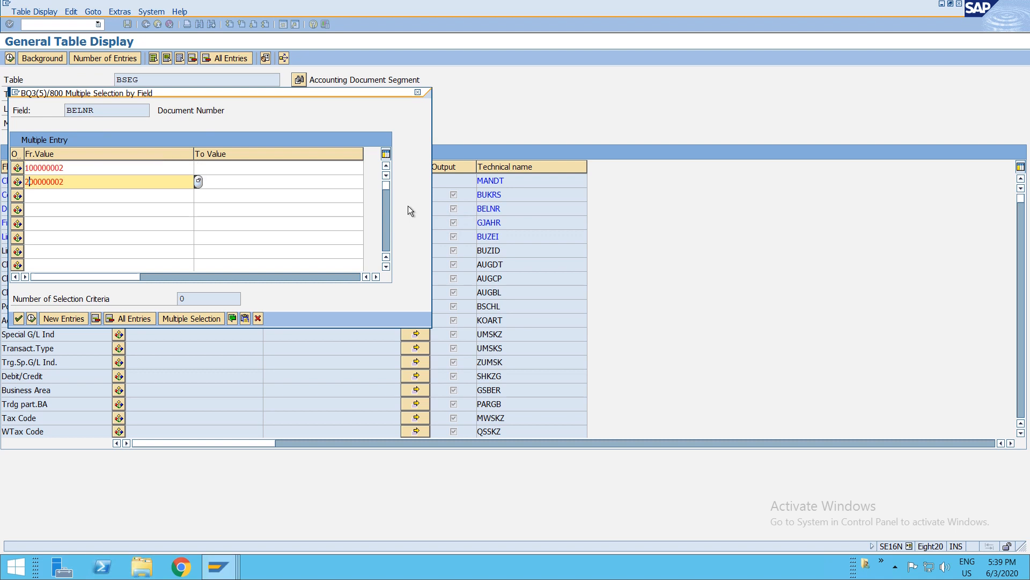
# - Check the accounting documents linked to a line item in the cost center actual line items report
pyautogui.hotkey('alt', 'Tab')
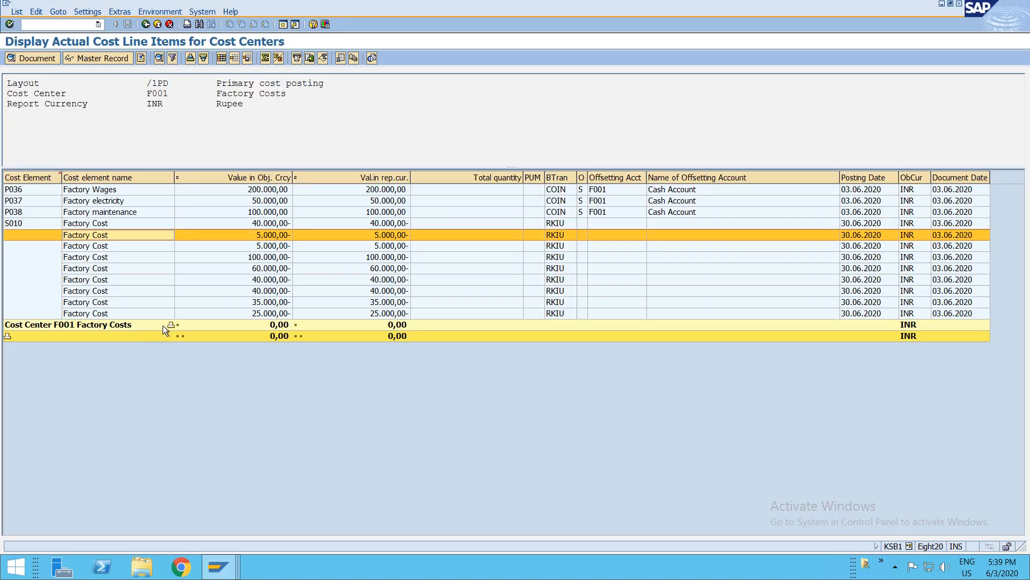
pyautogui.click(160, 11)
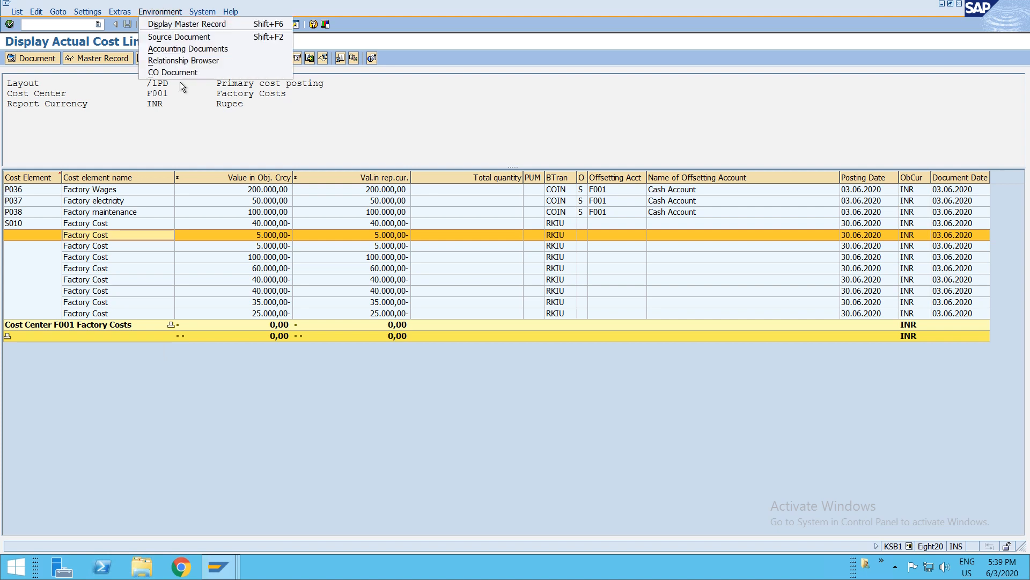
pyautogui.click(183, 48)
pyautogui.click(38, 128)
pyautogui.click(38, 126)
pyautogui.hotkey('alt', 'Tab')
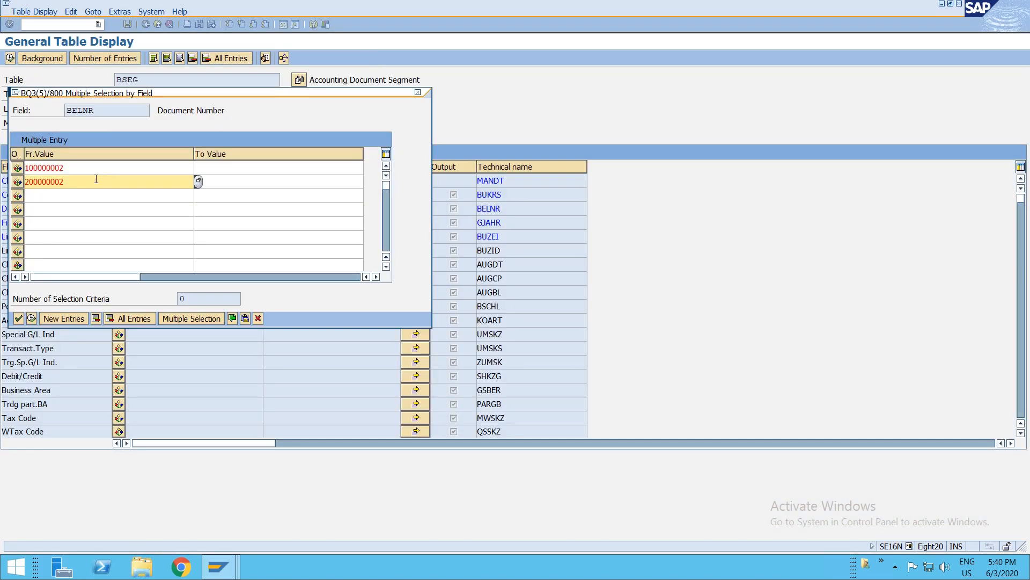
# - Paste a copied document number into the second selection entry and execute the BSEG selection
pyautogui.doubleClick(85, 182)
pyautogui.hotkey('ctrl', 'v')
pyautogui.press('F8')
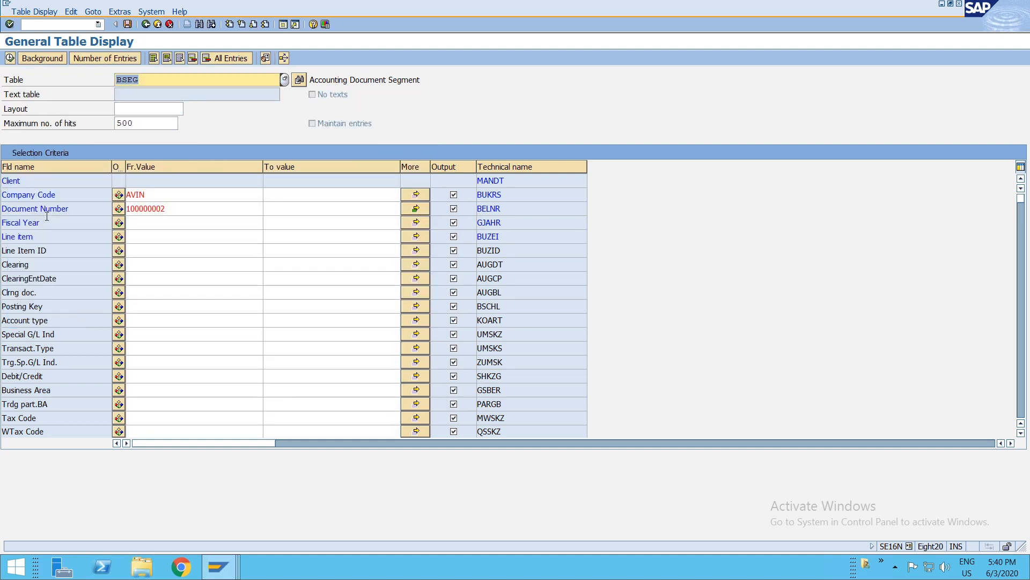
pyautogui.press('F8')
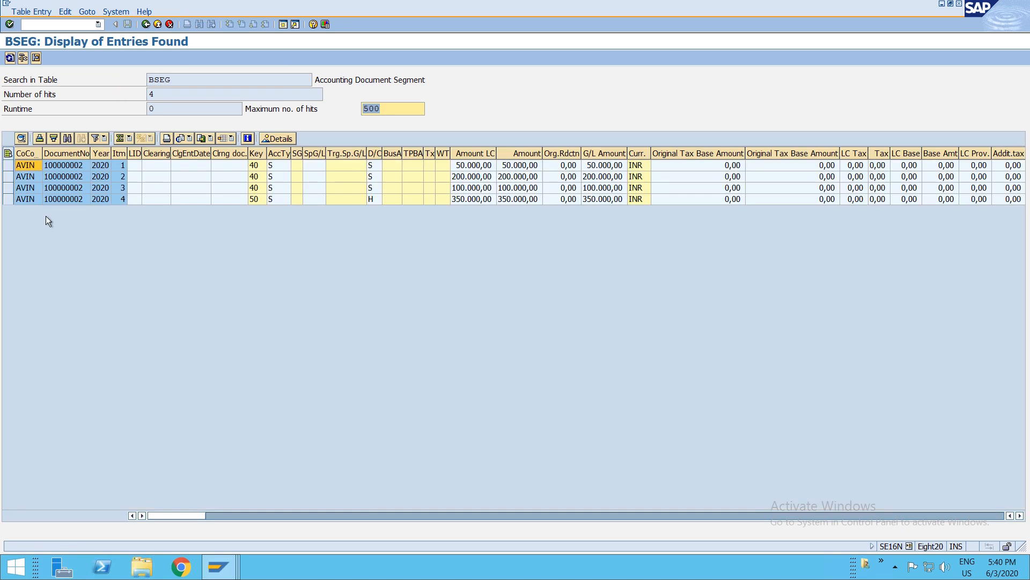
# - Examine the BSEG line items and return to the selection screen
pyautogui.click(57, 166)
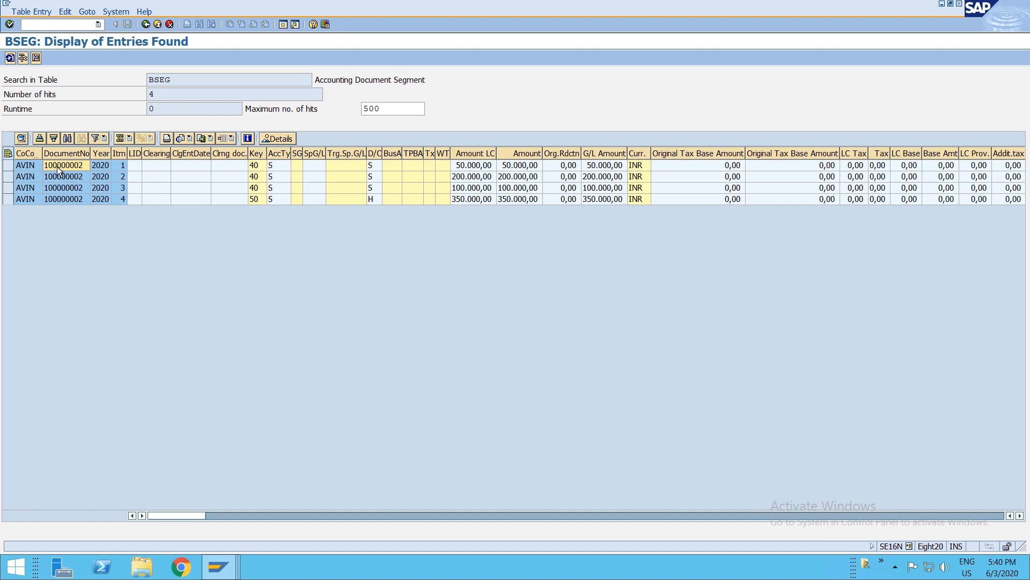
pyautogui.moveTo(651, 3)
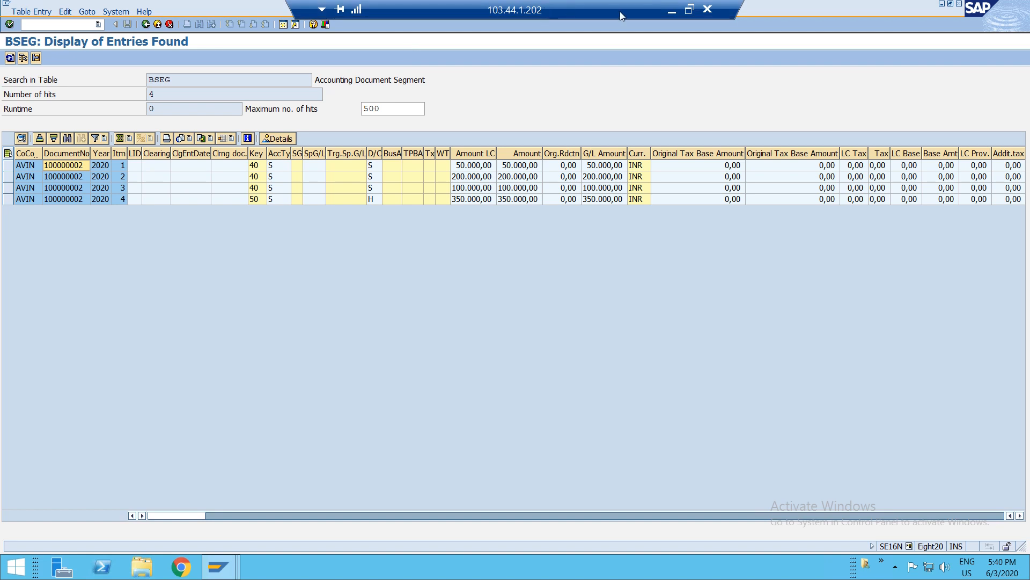
pyautogui.press('F3')
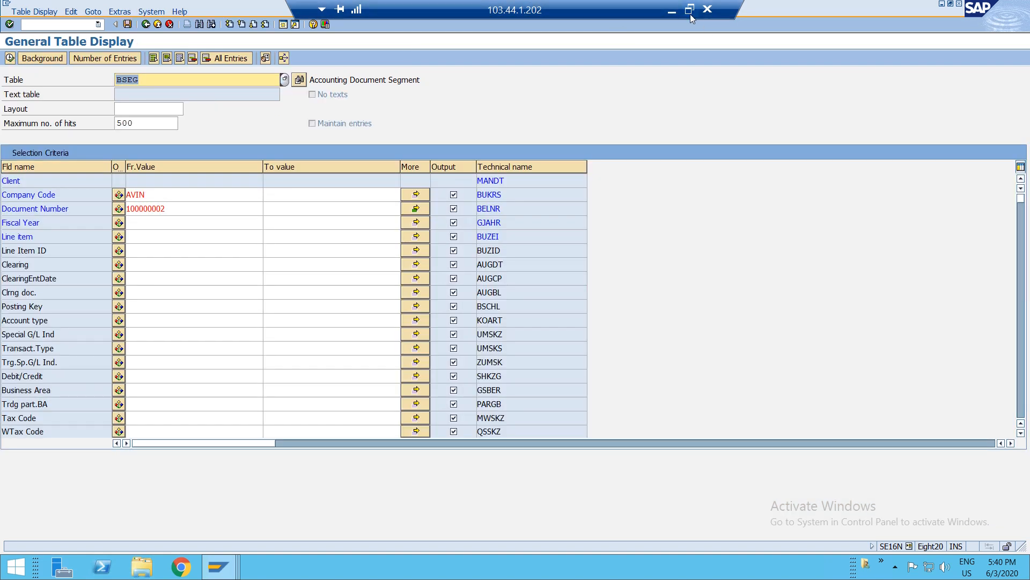